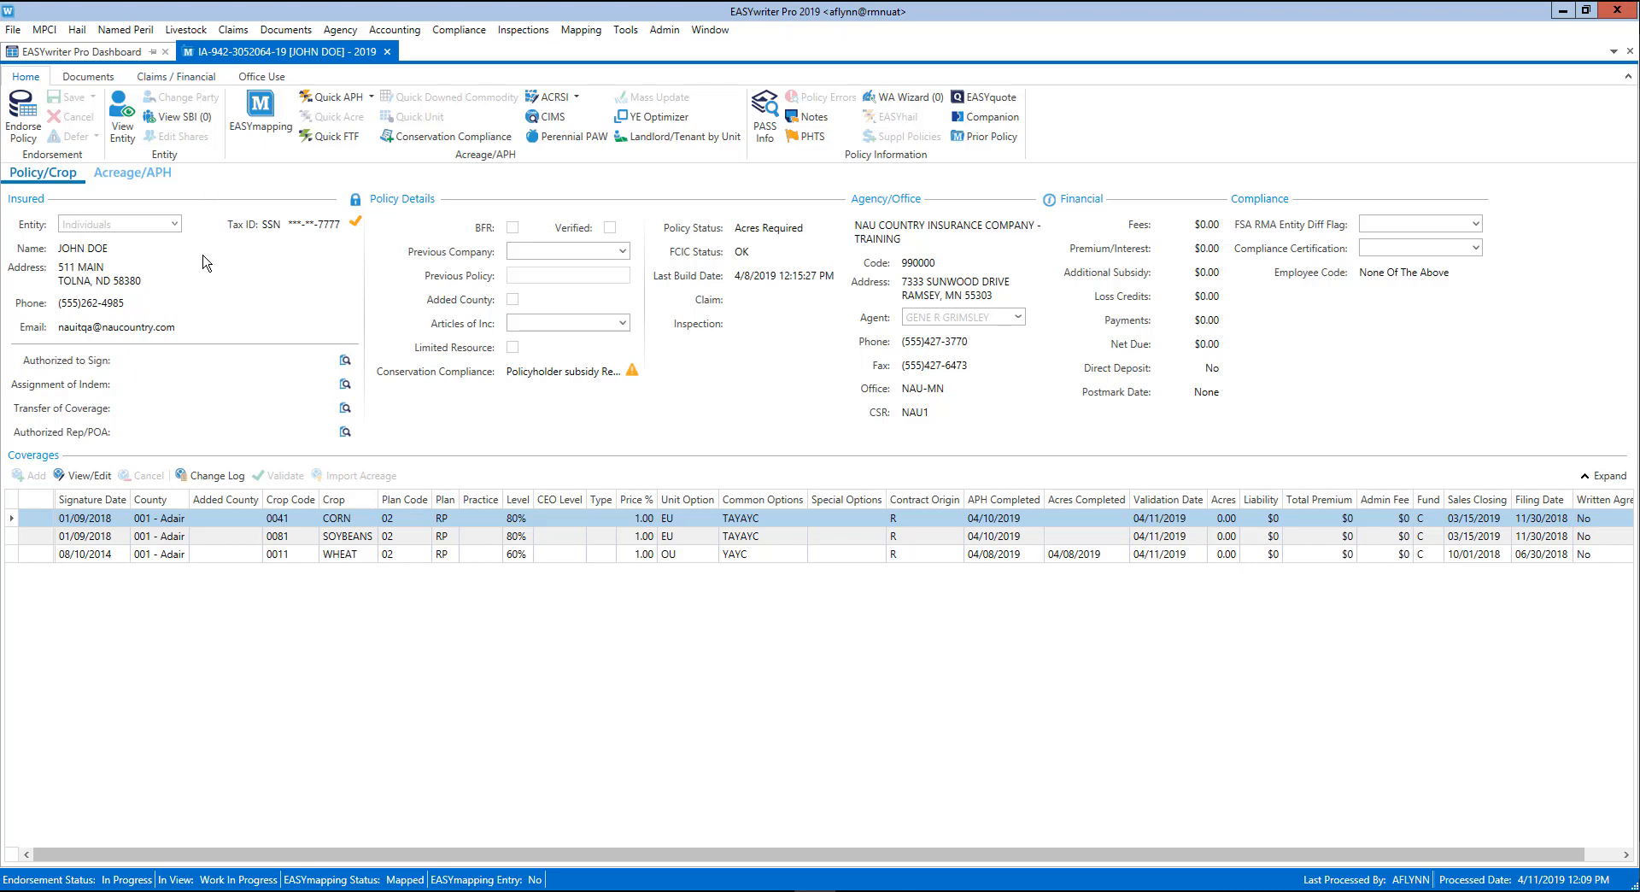
Step: Start endorsing the policy, open its map in EASYmapping and dismiss the newer data warning
{"action": "left_click", "coordinate": [19, 119]}
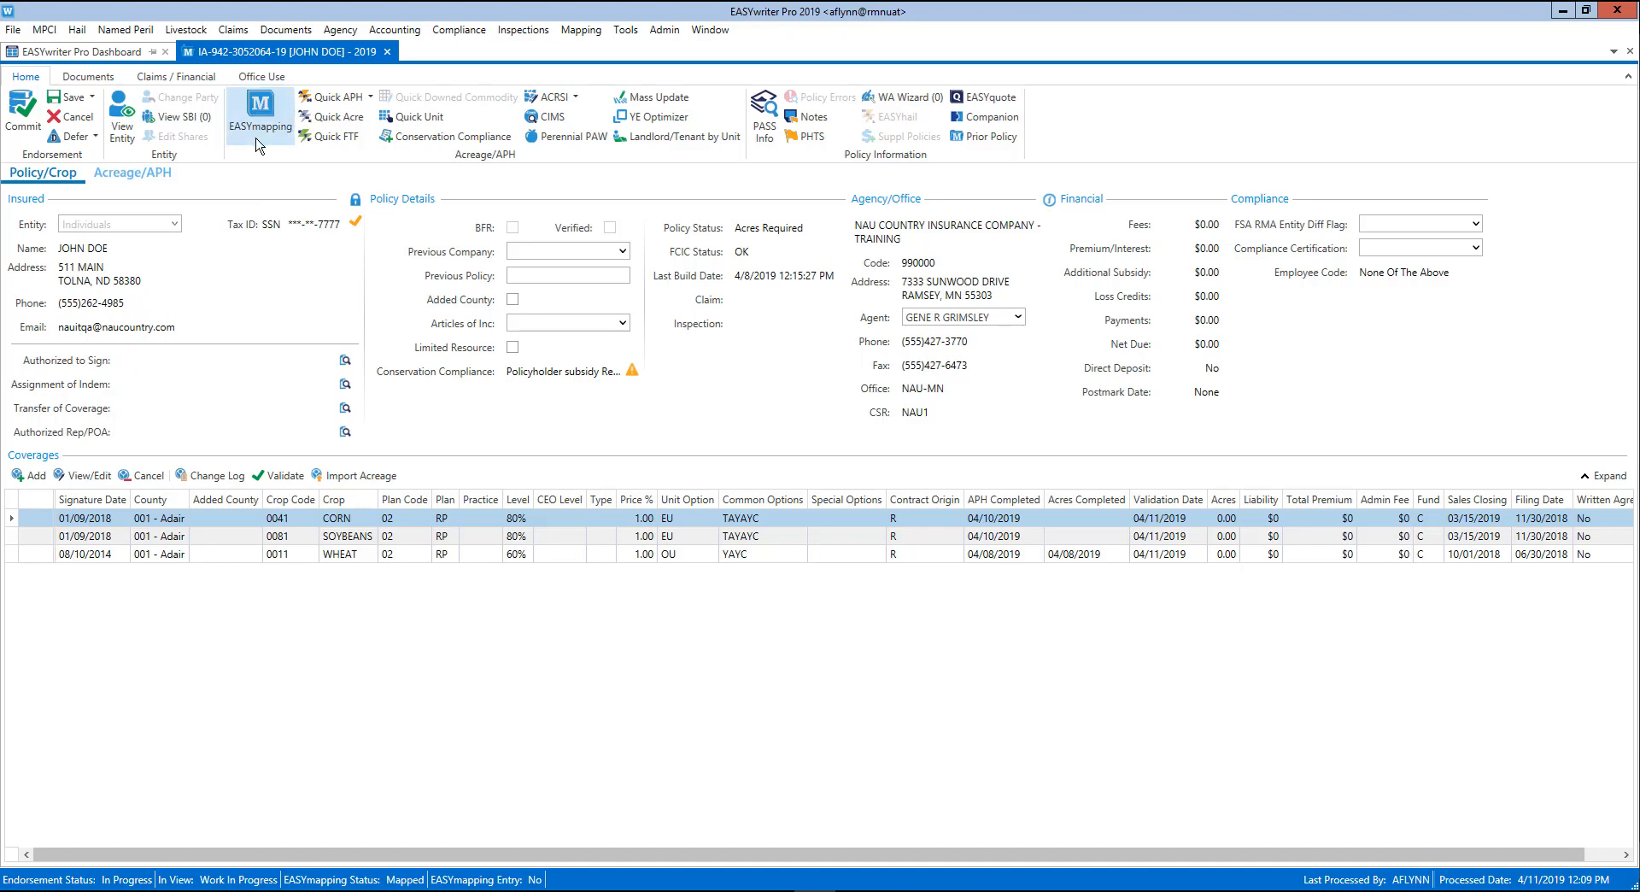
{"action": "left_click", "coordinate": [263, 115]}
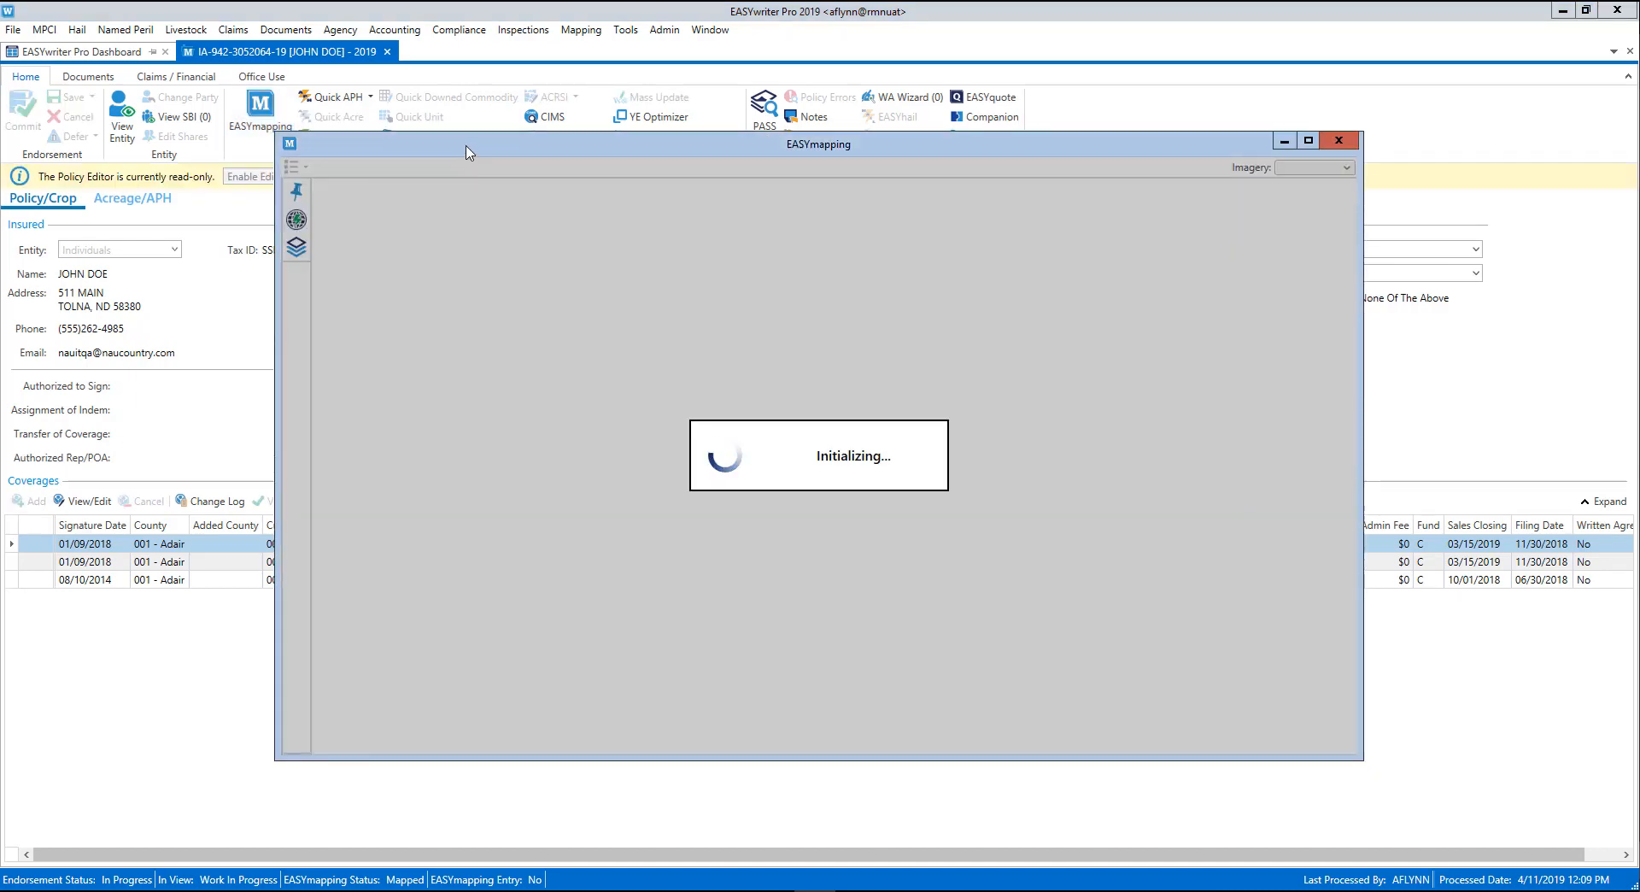
{"action": "left_click_drag", "start_coordinate": [490, 153], "coordinate": [606, 153]}
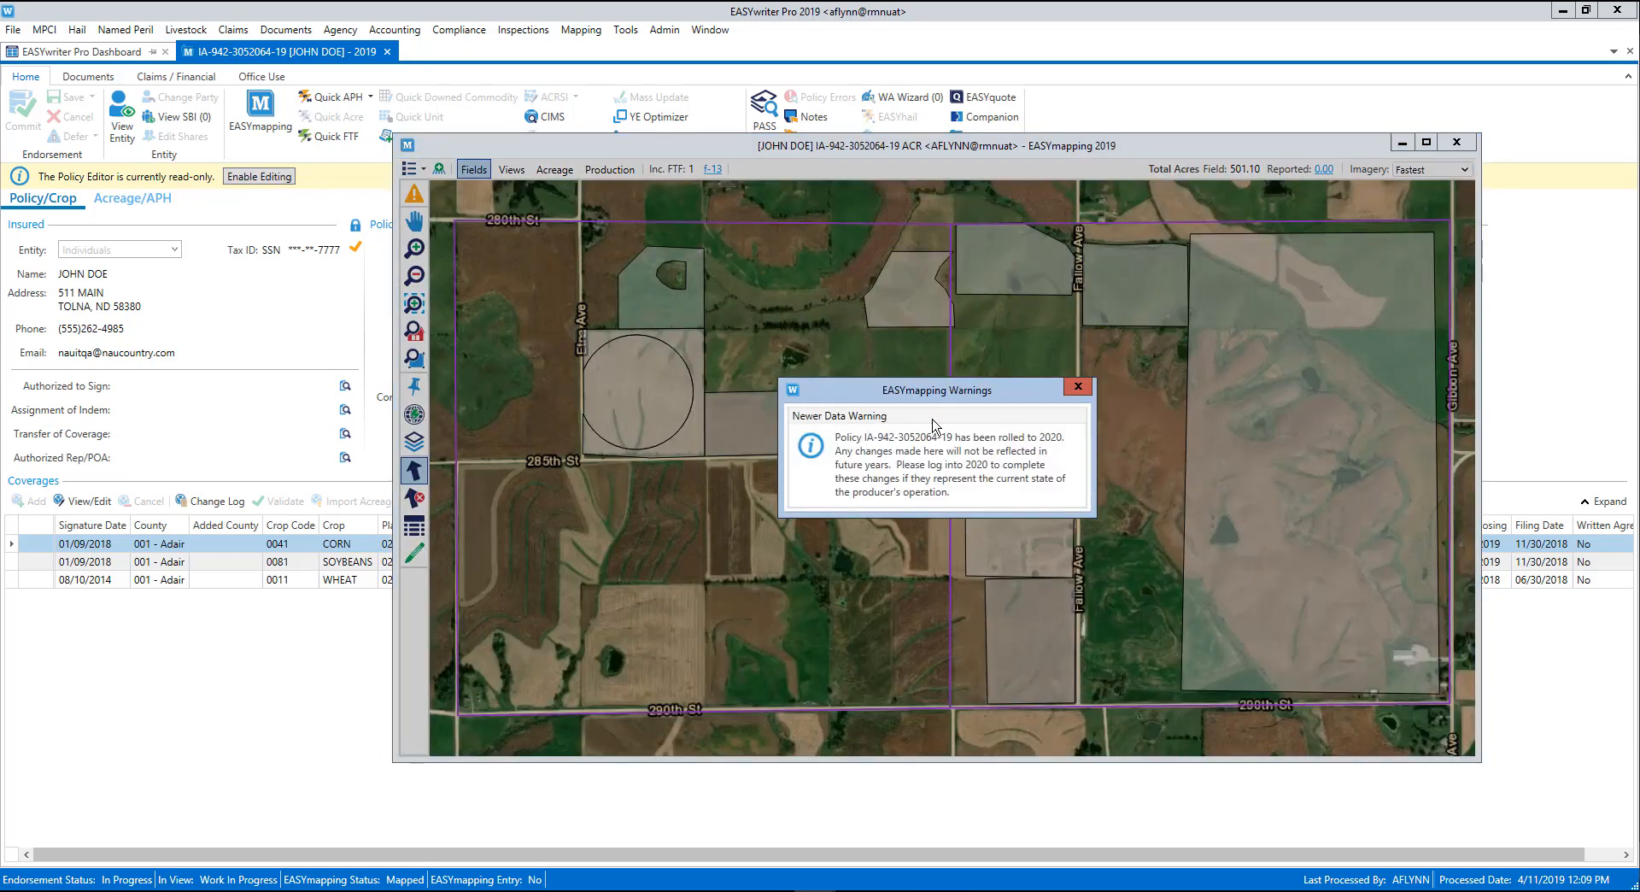
{"action": "left_click", "coordinate": [1078, 386]}
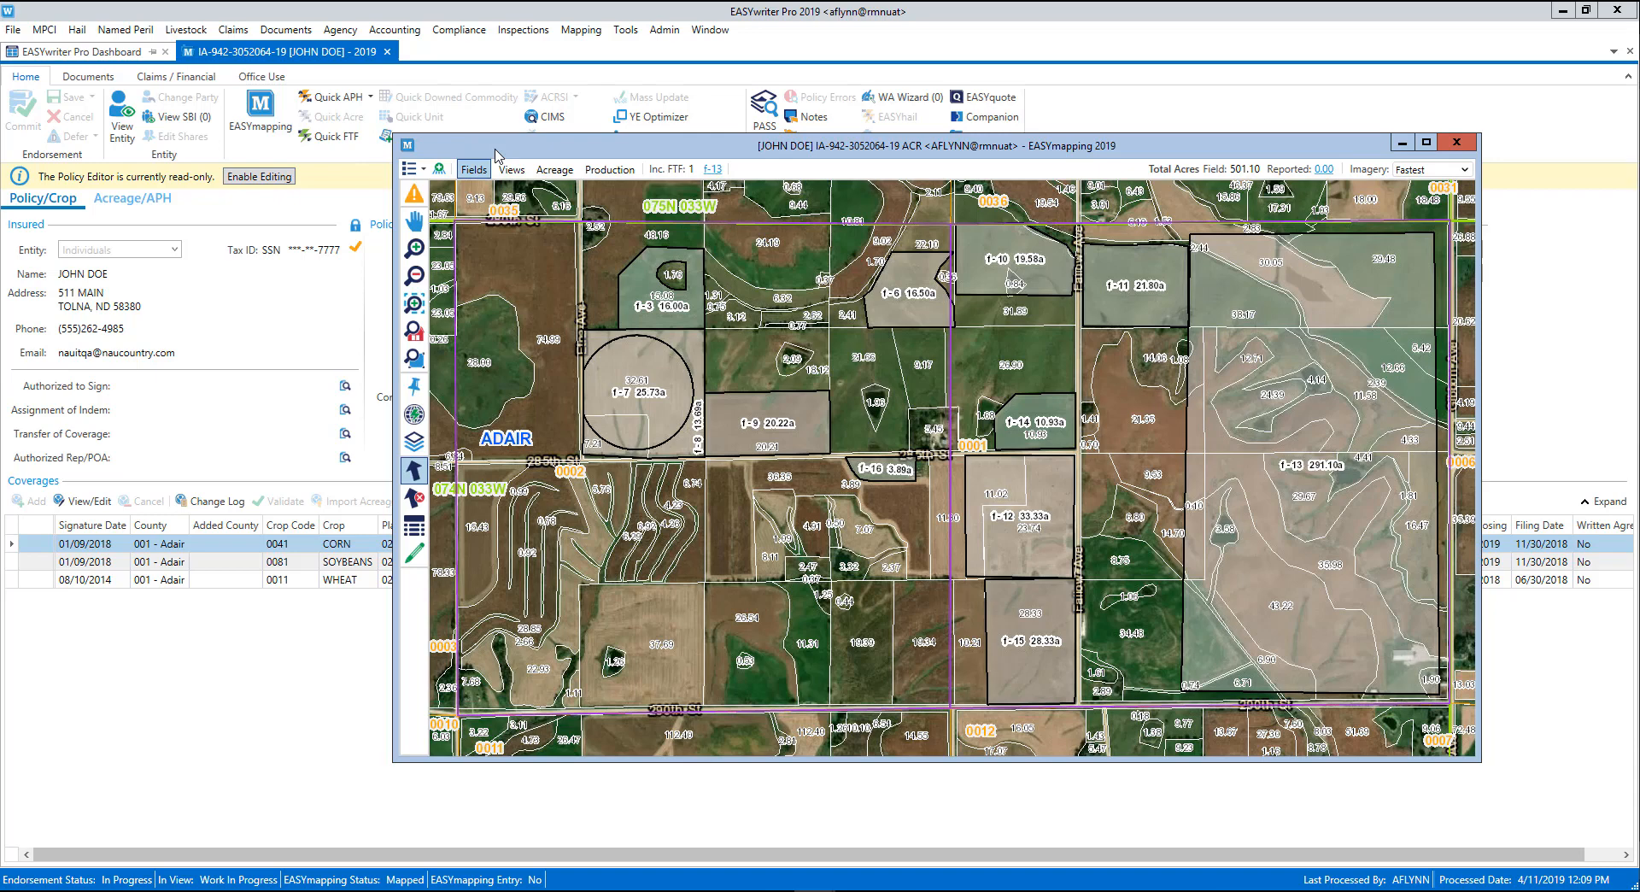
Step: Re-enable editing in the policy editor and show the policy's Acreage/APH details
{"action": "left_click", "coordinate": [267, 177]}
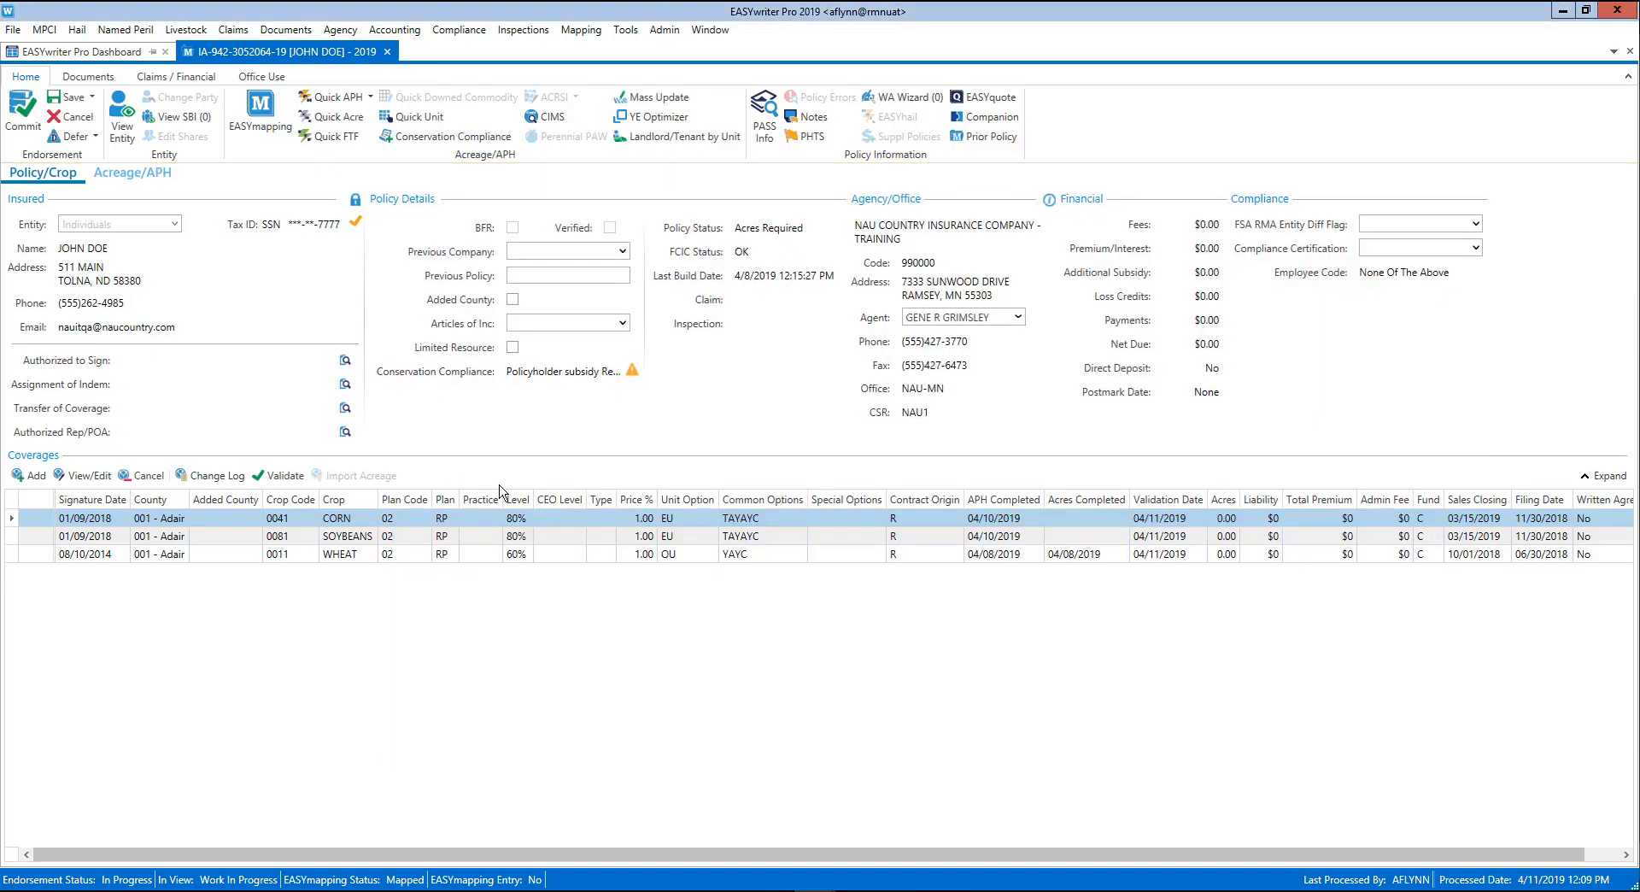
{"action": "mouse_move", "coordinate": [814, 890]}
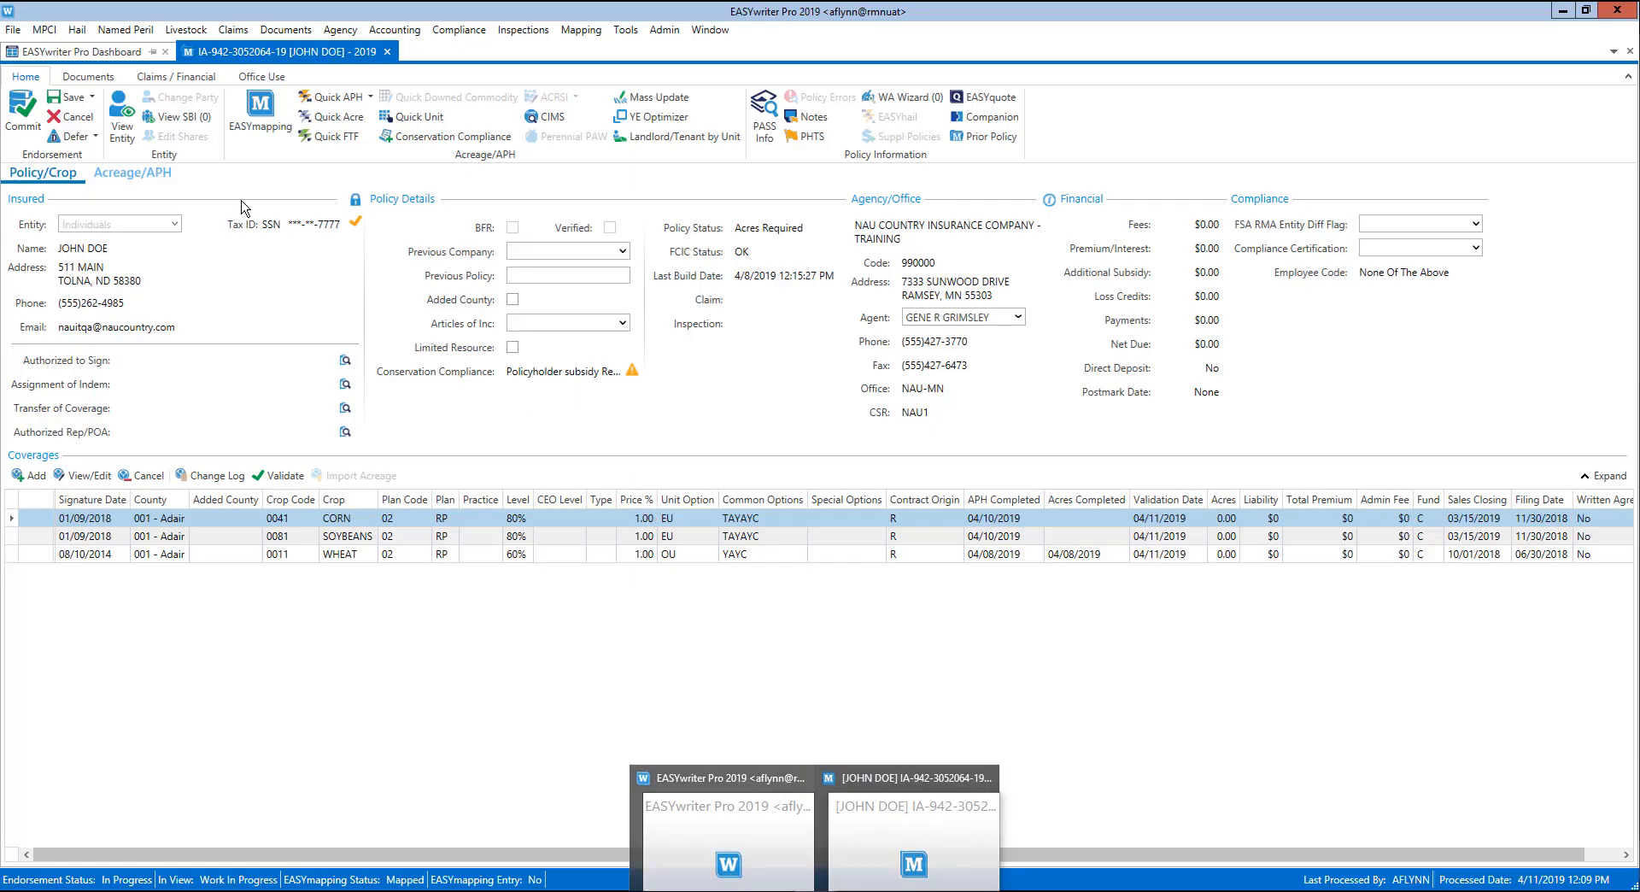
{"action": "left_click", "coordinate": [141, 177]}
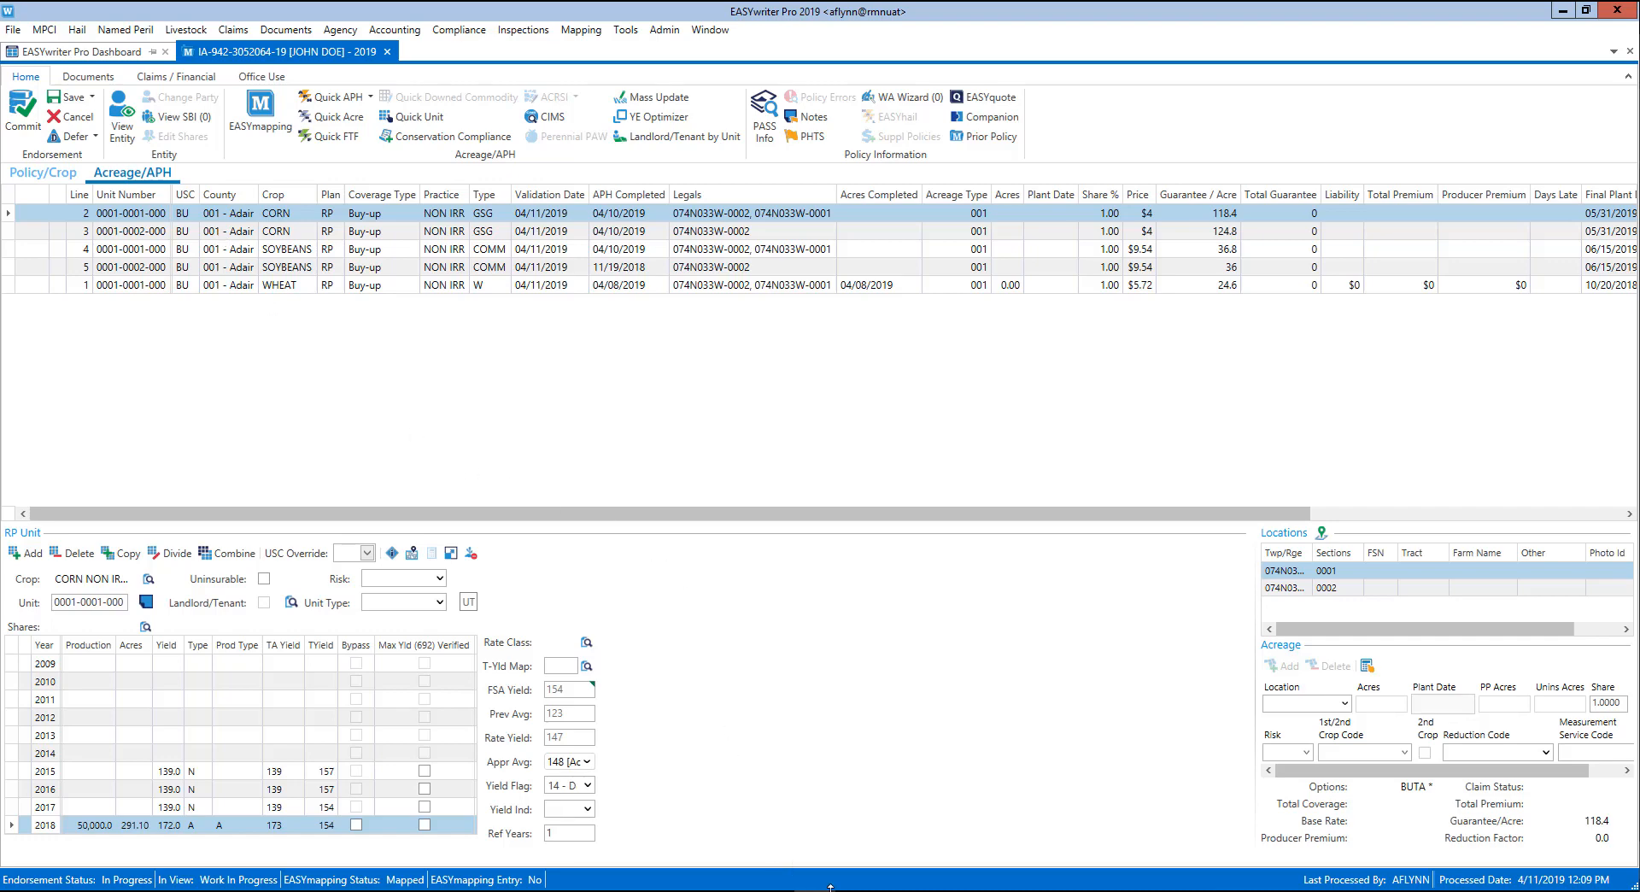
Step: Return to the EASYmapping window, enable editing there and maximize the window
{"action": "mouse_move", "coordinate": [814, 888]}
{"action": "left_click", "coordinate": [912, 824]}
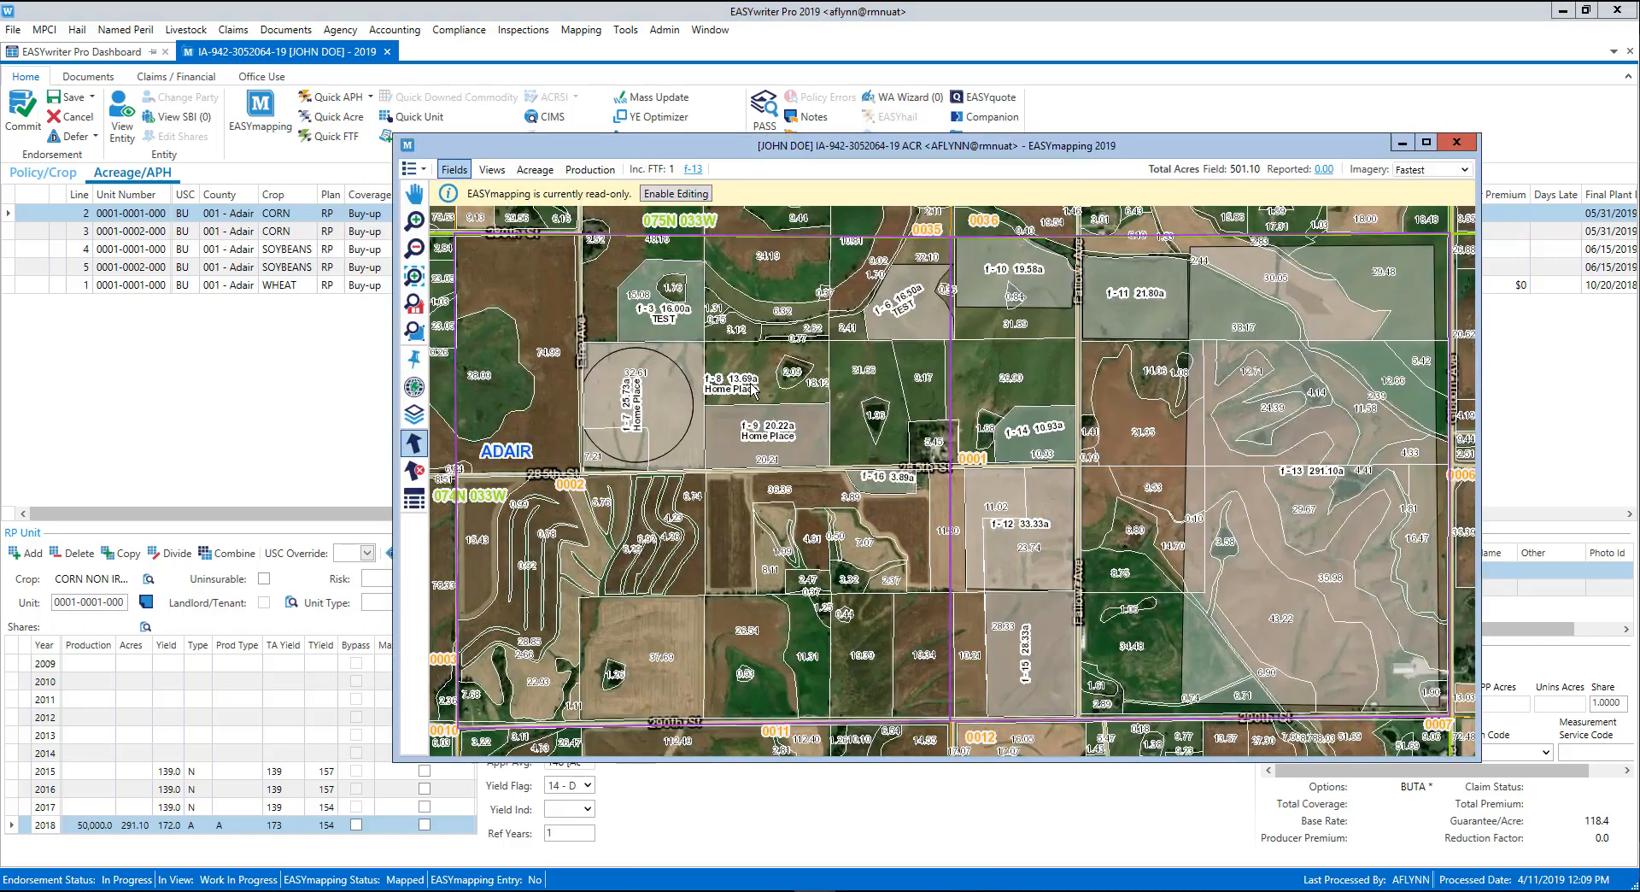
{"action": "left_click", "coordinate": [674, 196]}
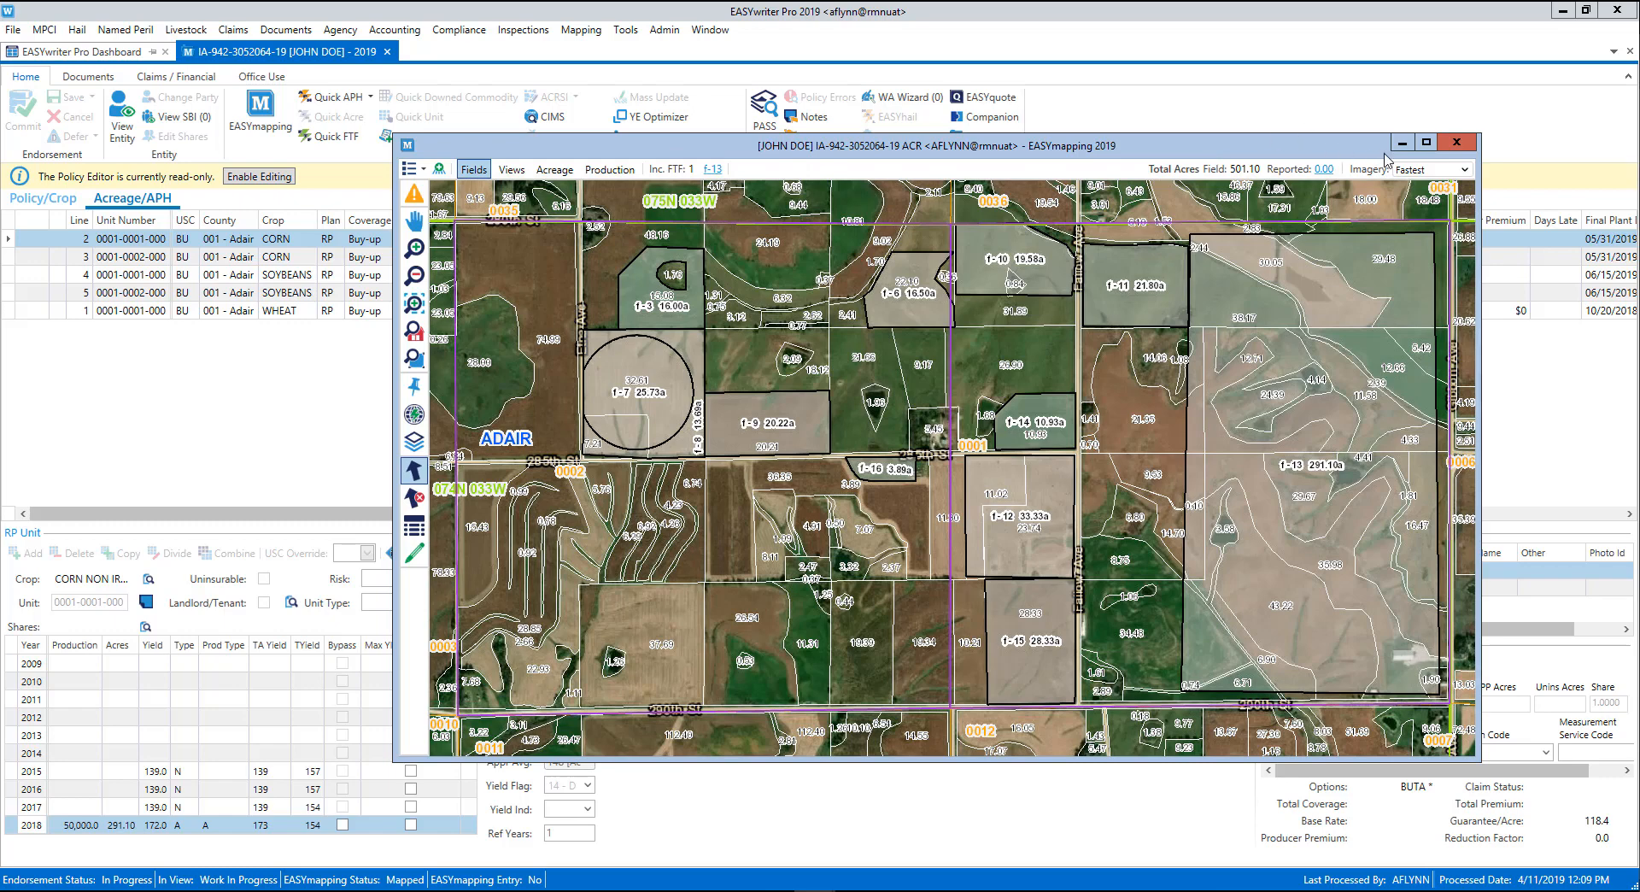
{"action": "left_click", "coordinate": [1423, 149]}
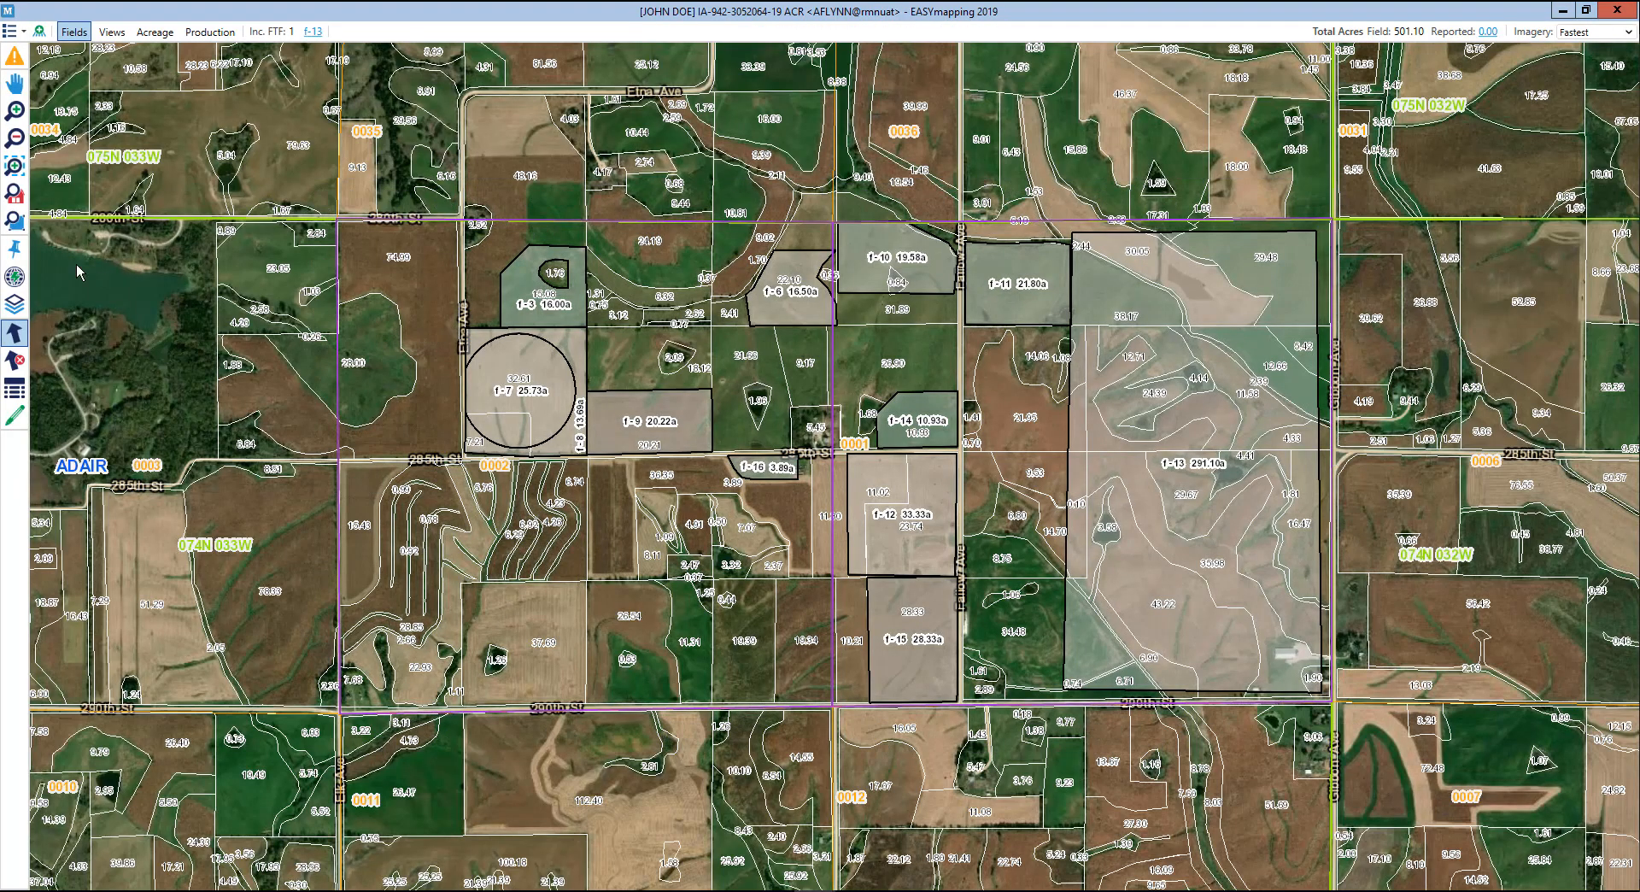
Step: Limit the CIMS Fields map layer to policy fields only and close the layer settings
{"action": "left_click", "coordinate": [12, 309]}
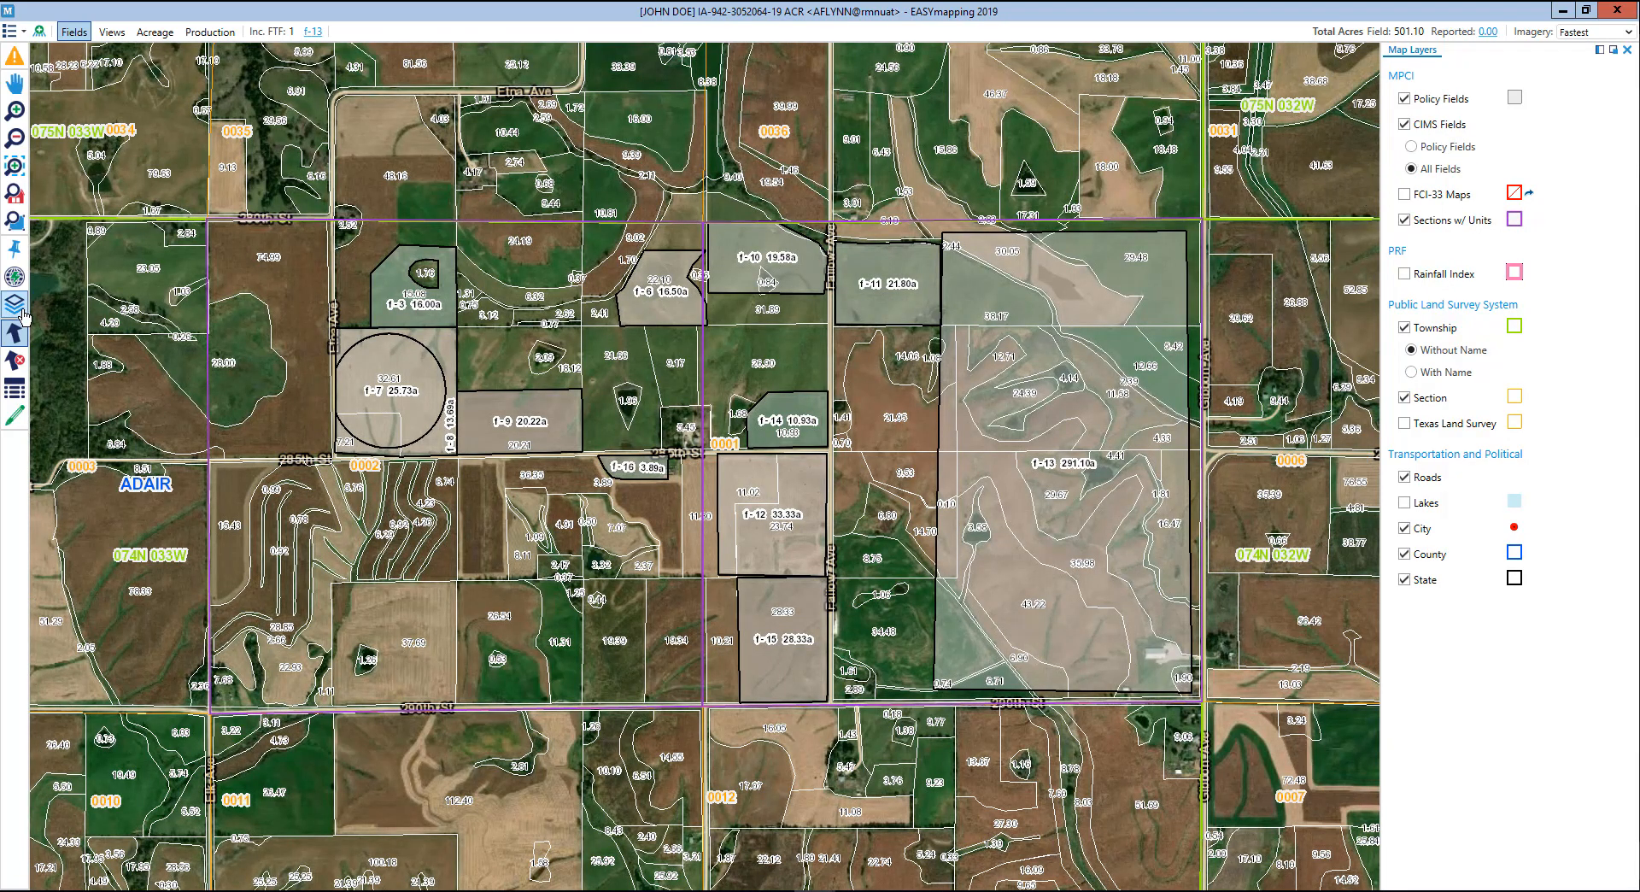
{"action": "left_click", "coordinate": [1411, 146]}
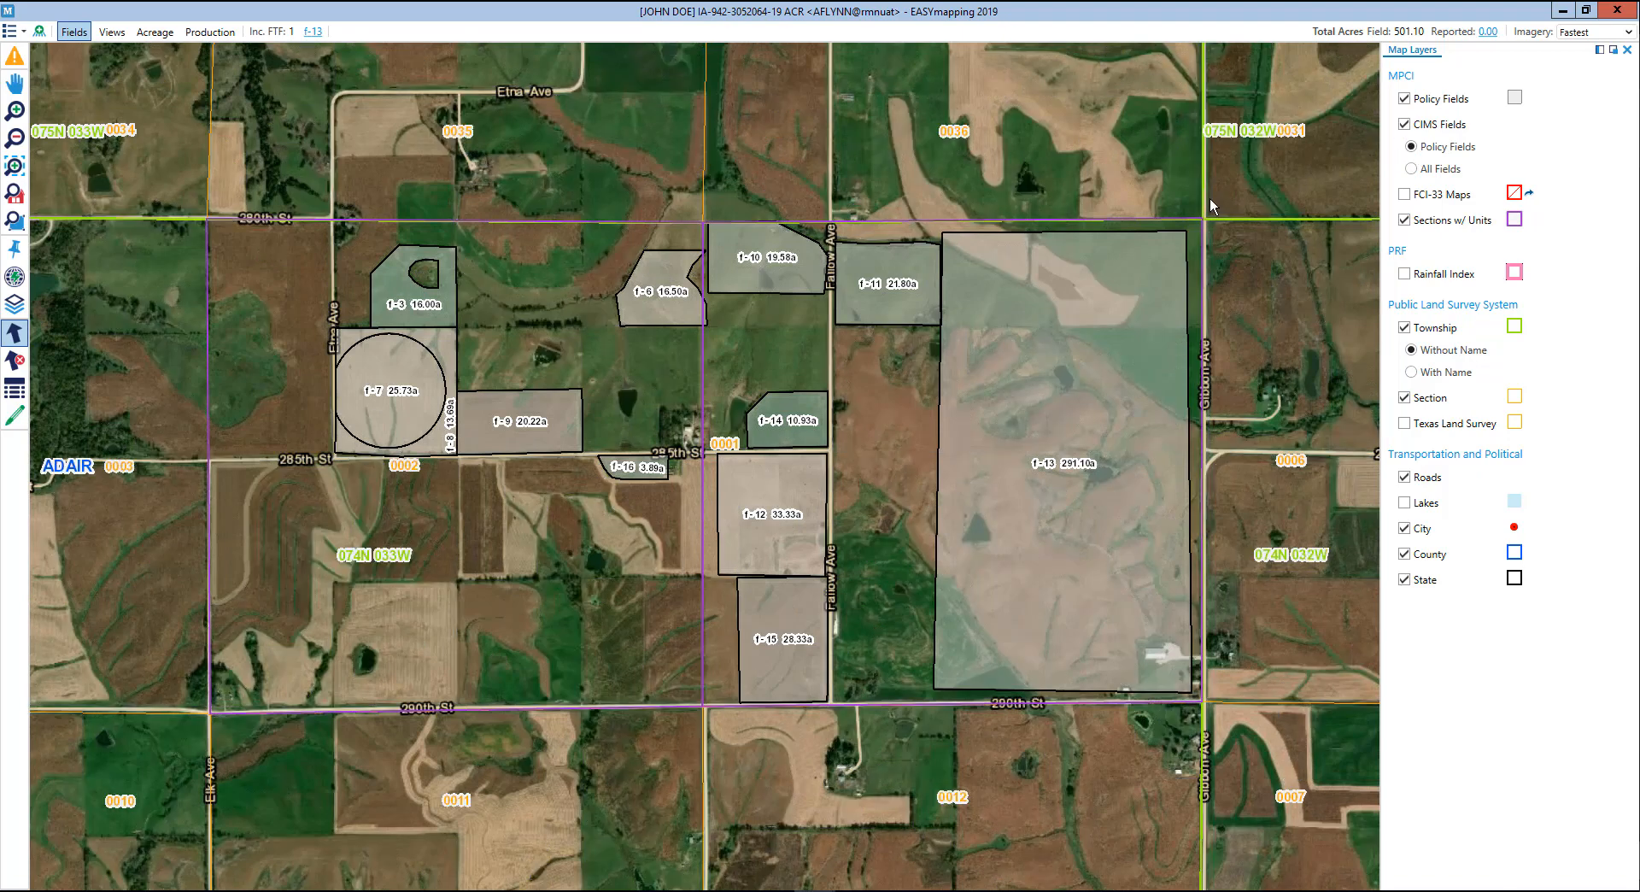
{"action": "left_click", "coordinate": [1626, 50]}
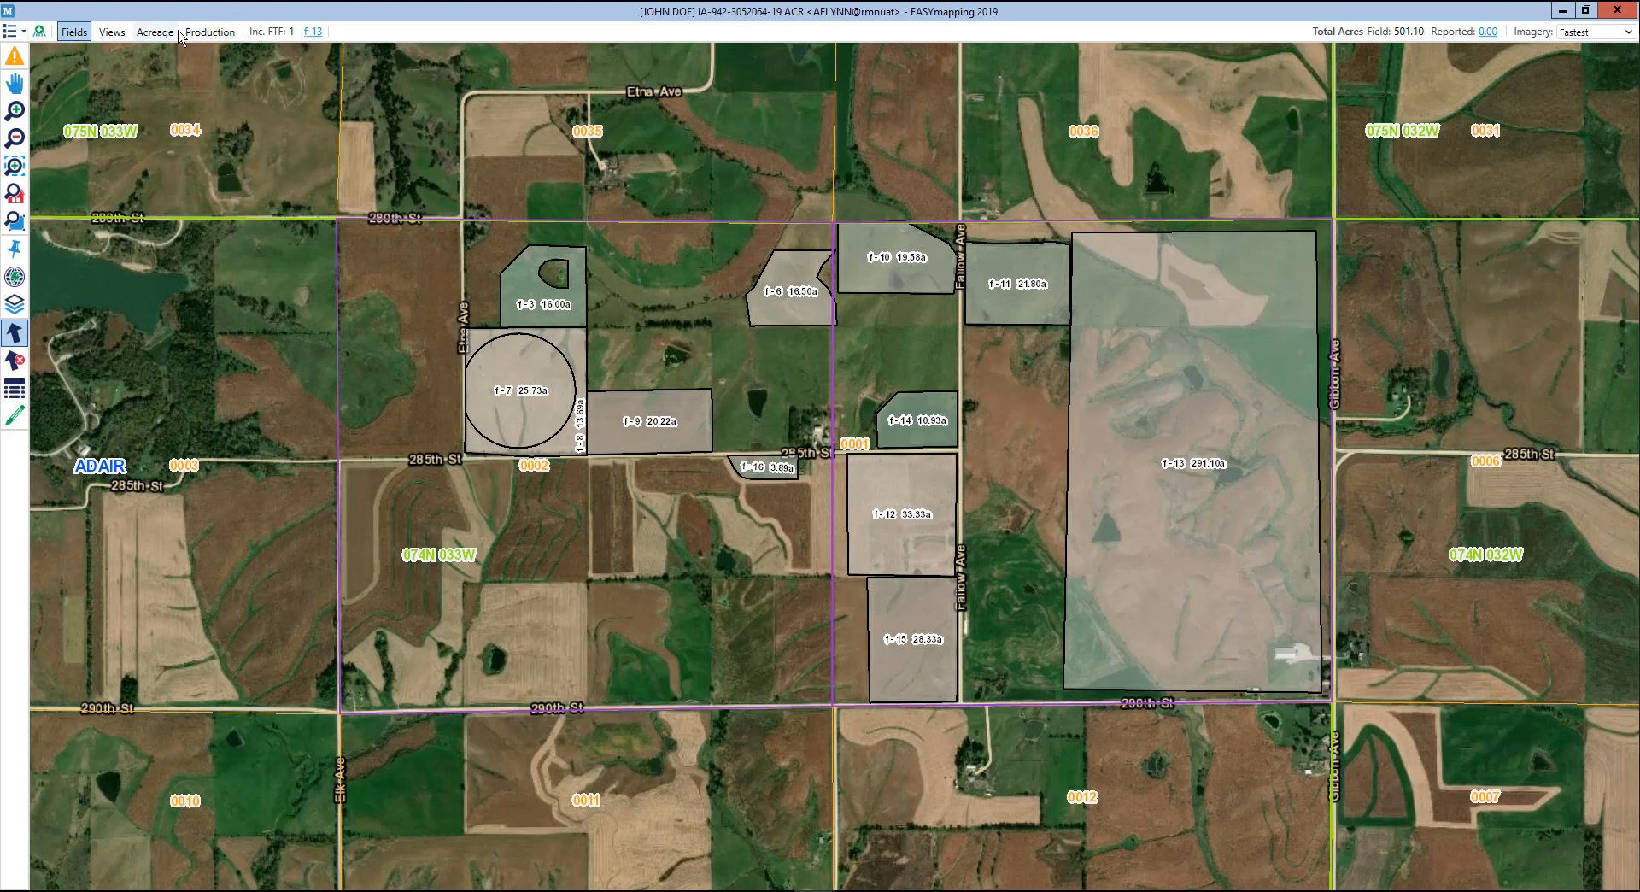
Step: Review the EASYmapping warnings again, close them and activate the field selection tool
{"action": "left_click", "coordinate": [15, 58]}
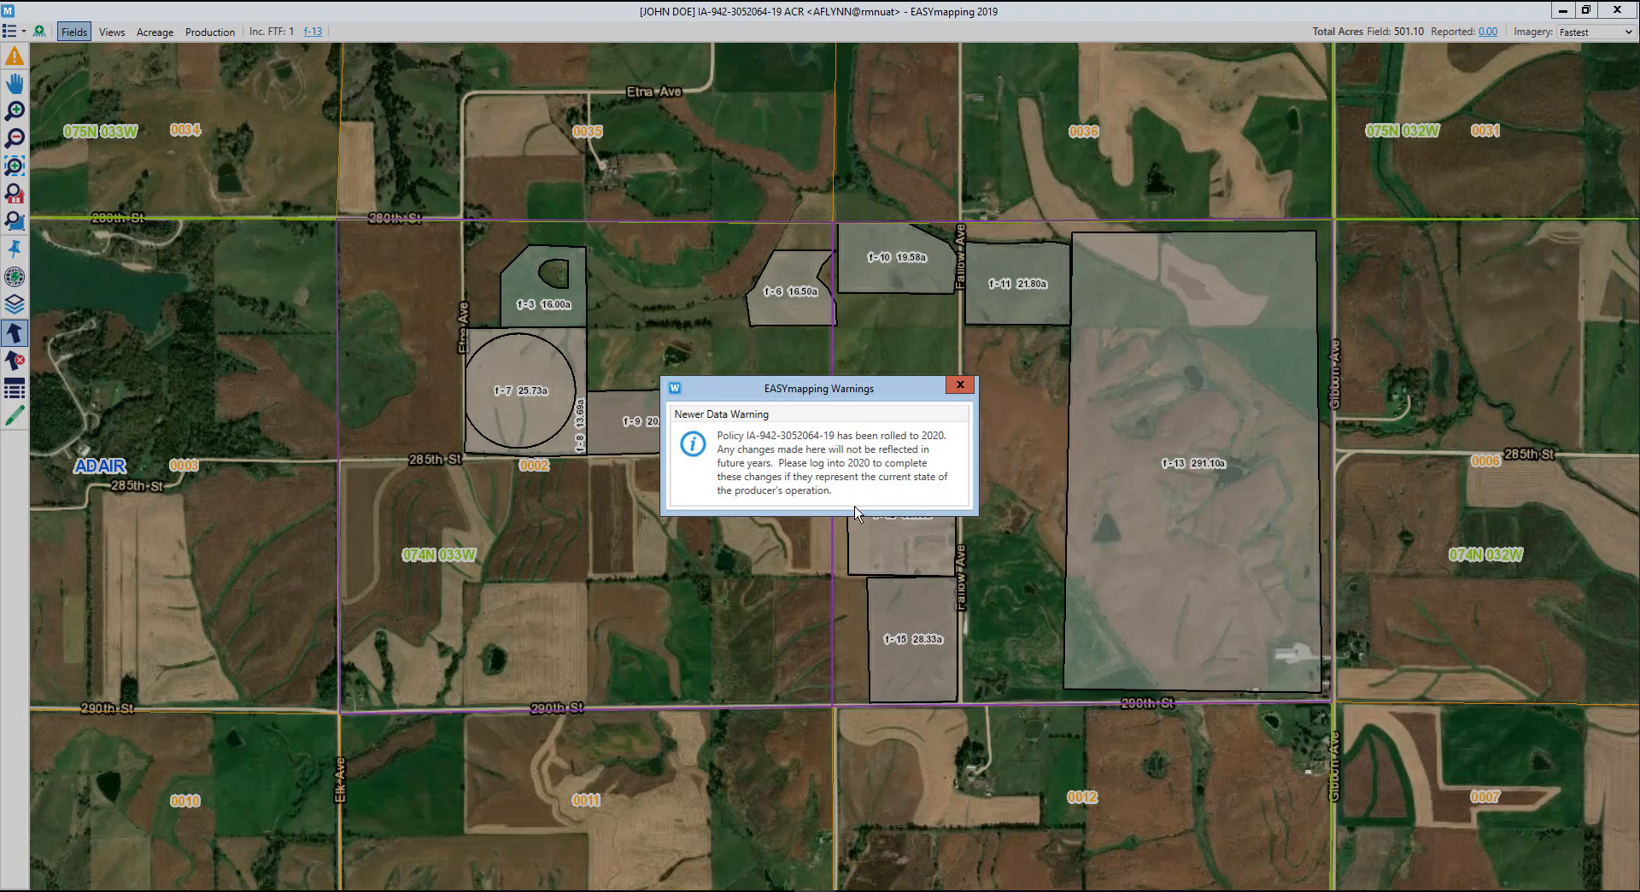
{"action": "left_click", "coordinate": [960, 385]}
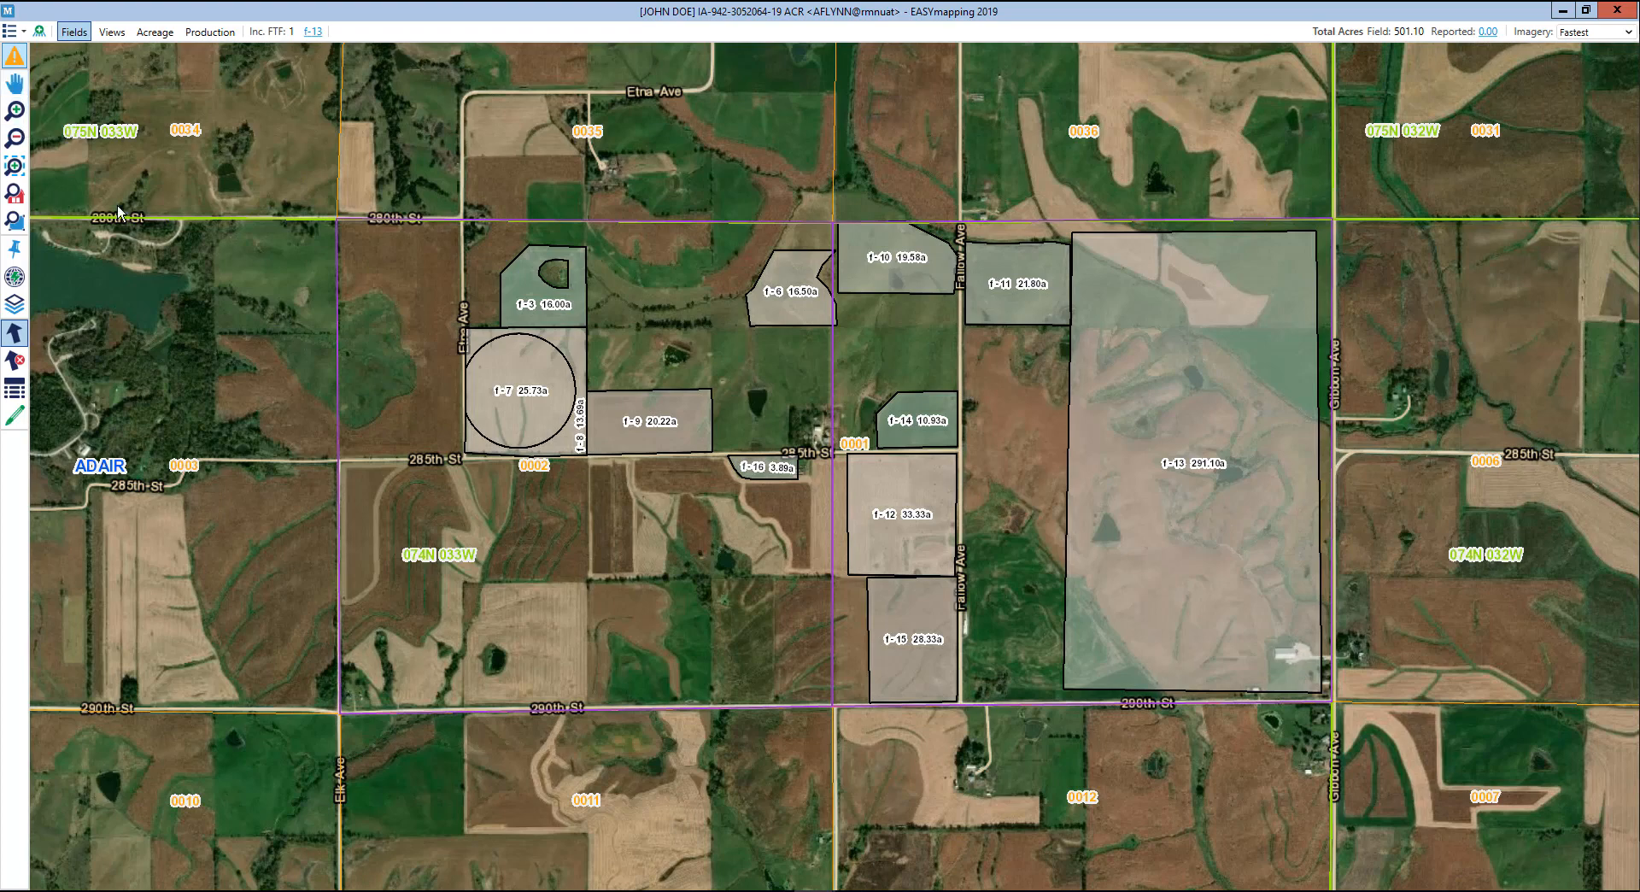
{"action": "left_click", "coordinate": [15, 338]}
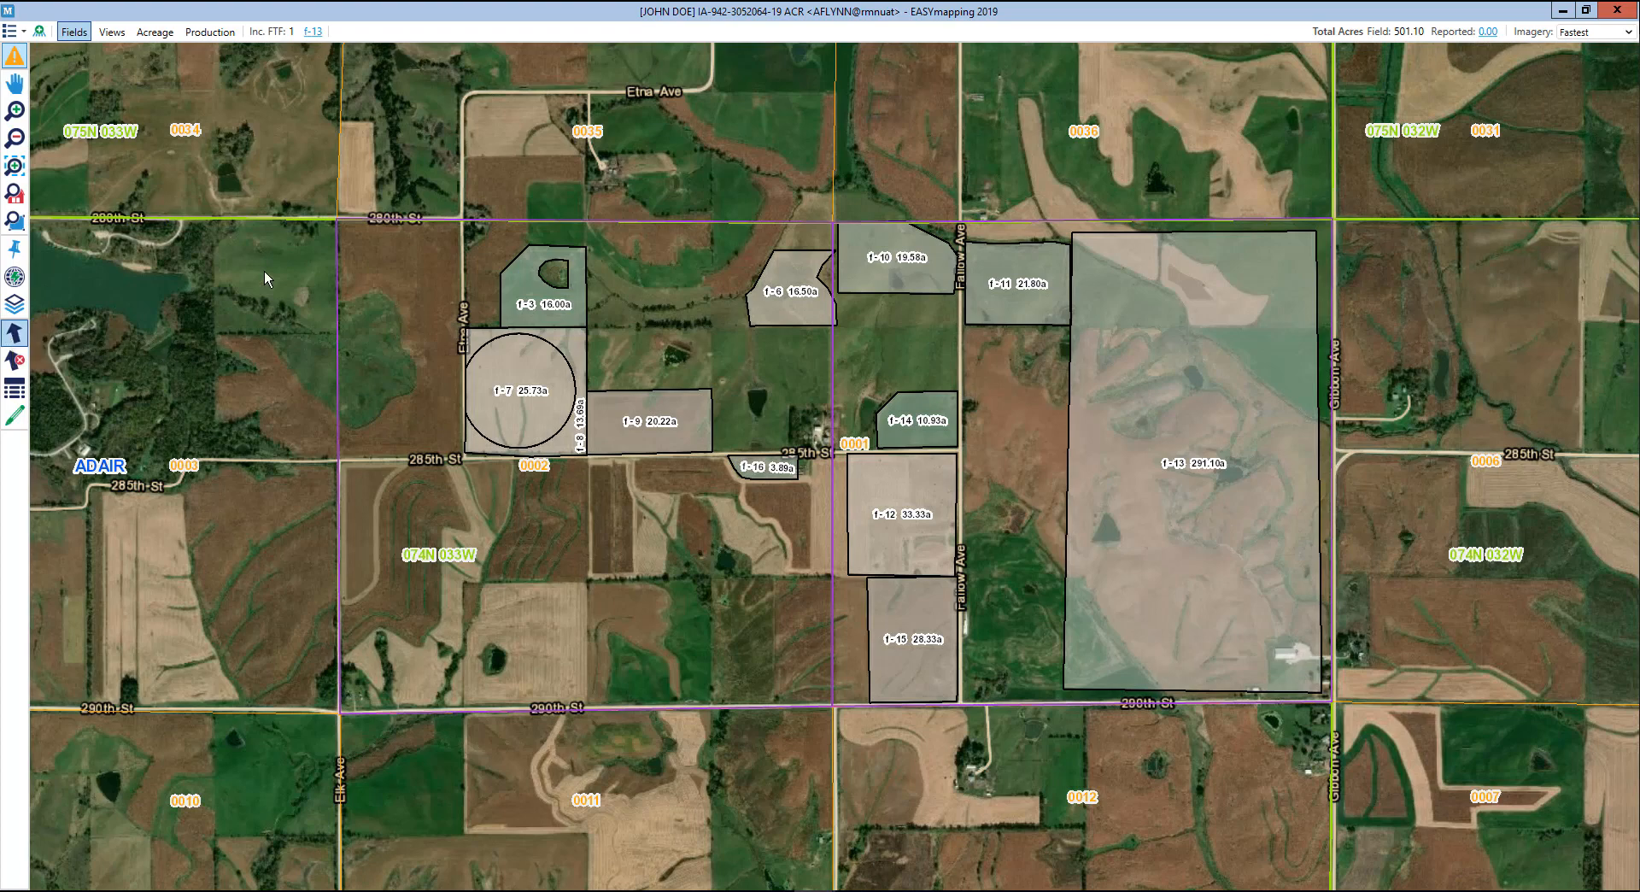
Step: Pan the map around the policy fields, zoom in one level and zoom back out
{"action": "left_click", "coordinate": [23, 91]}
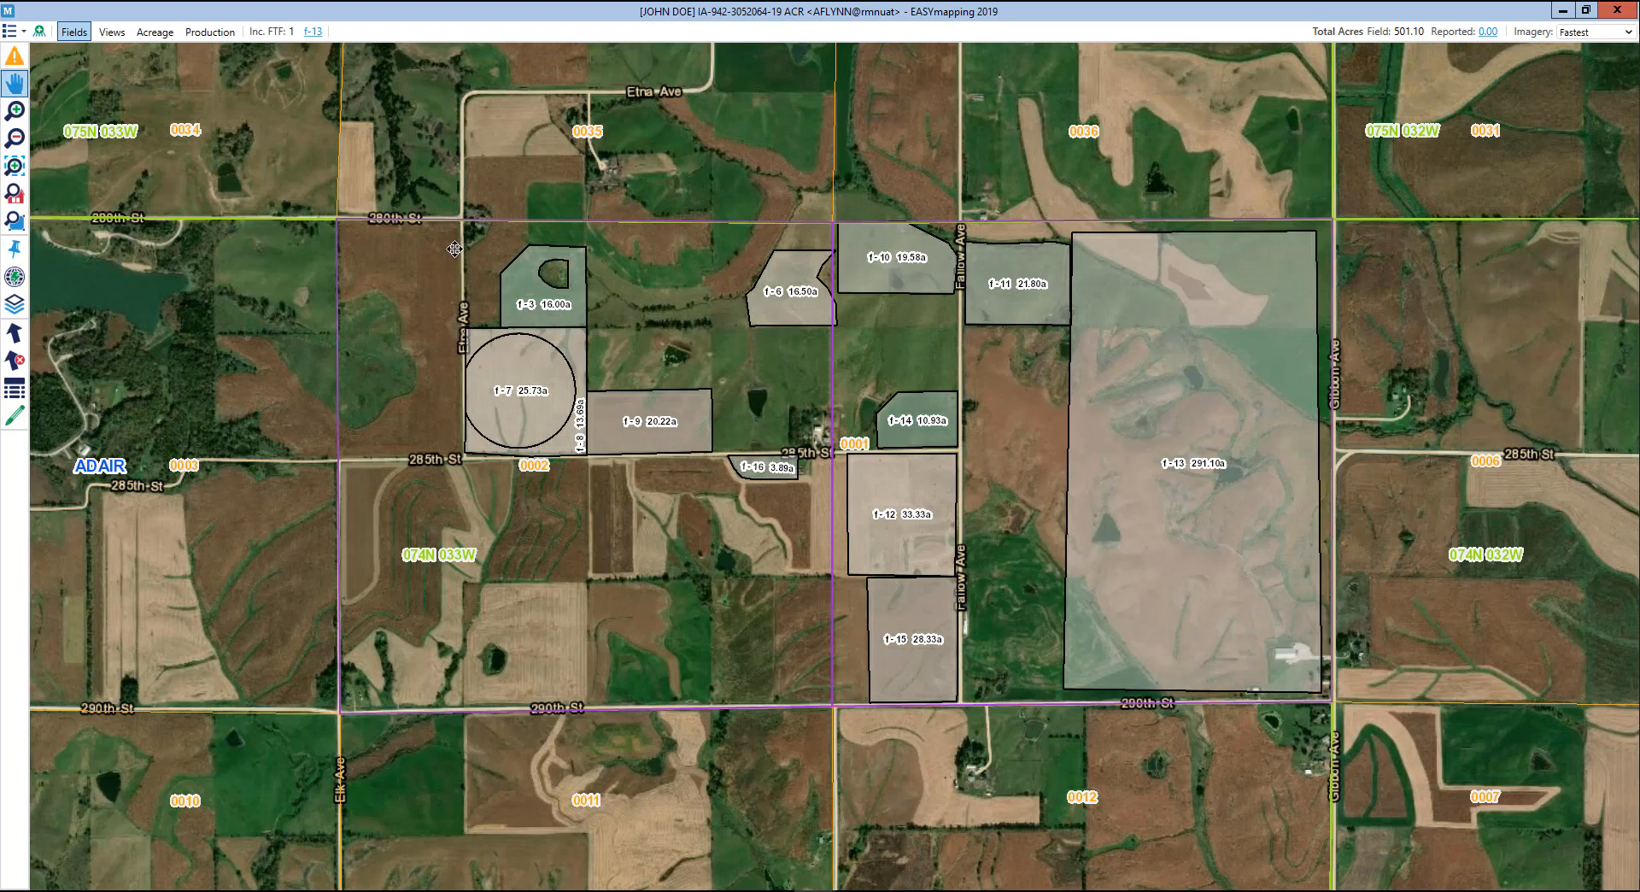
{"action": "left_click_drag", "start_coordinate": [461, 257], "coordinate": [347, 257]}
{"action": "left_click_drag", "start_coordinate": [357, 320], "coordinate": [457, 303]}
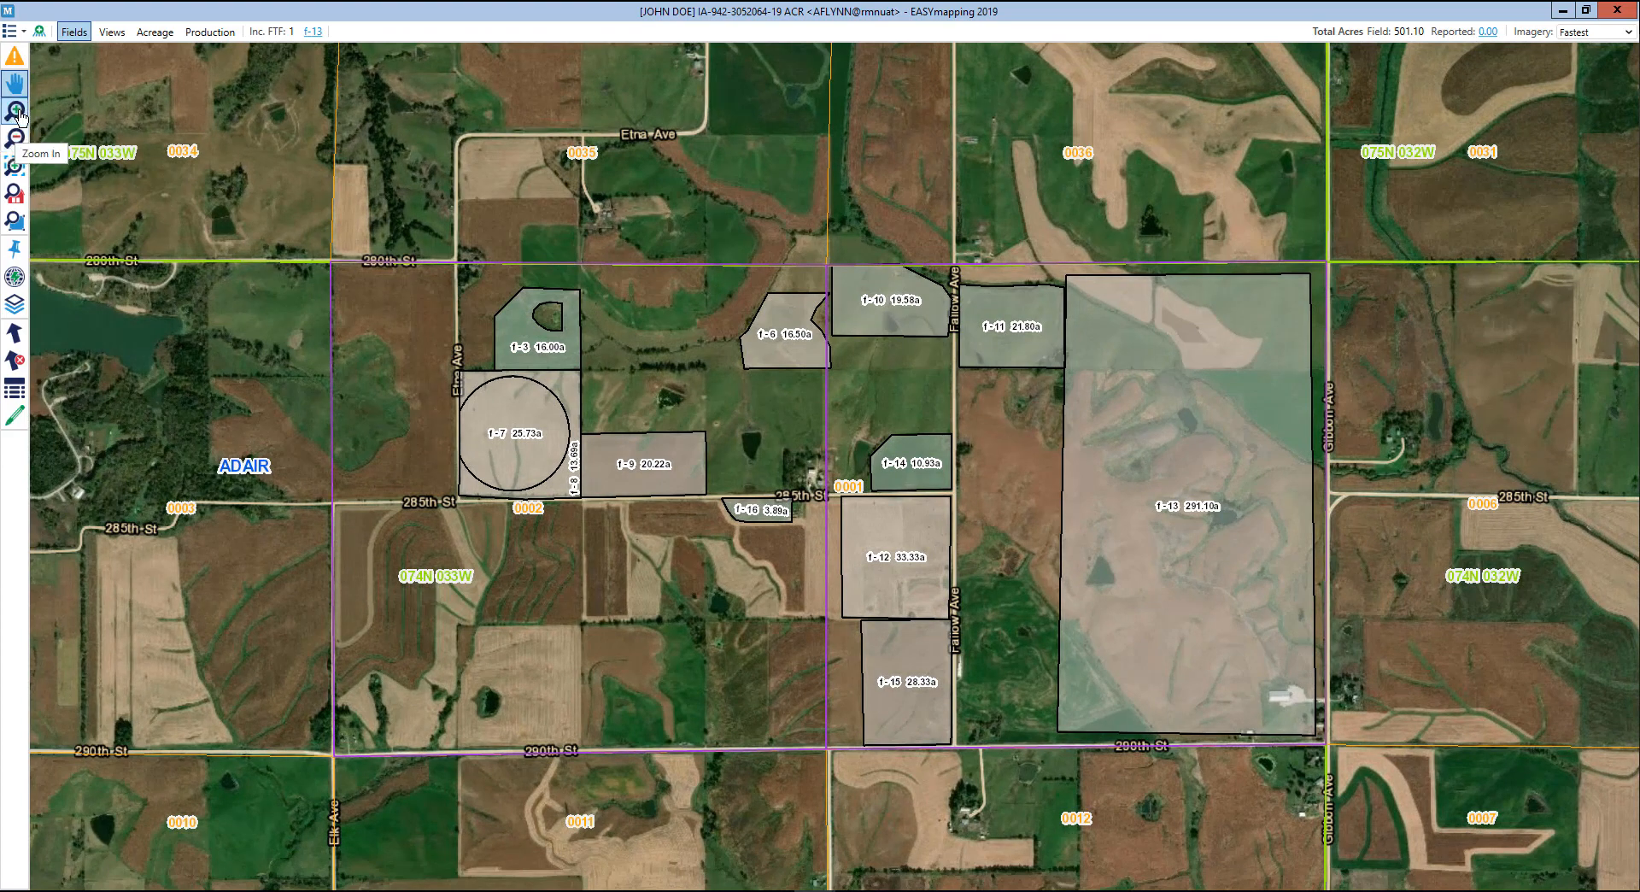
{"action": "left_click", "coordinate": [19, 113]}
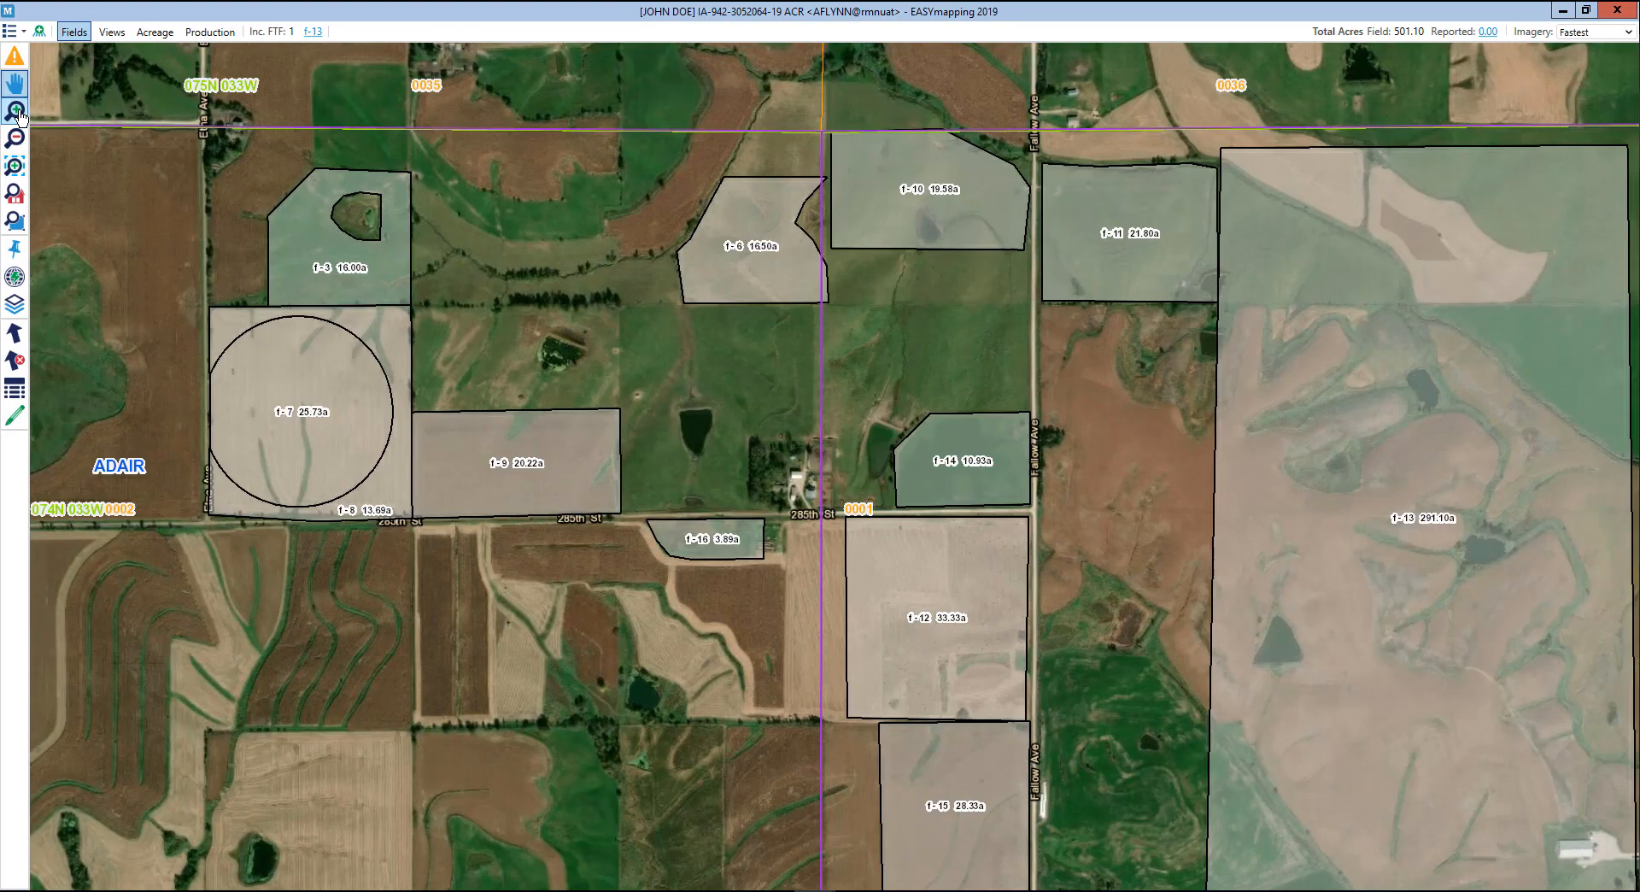
{"action": "left_click", "coordinate": [14, 139]}
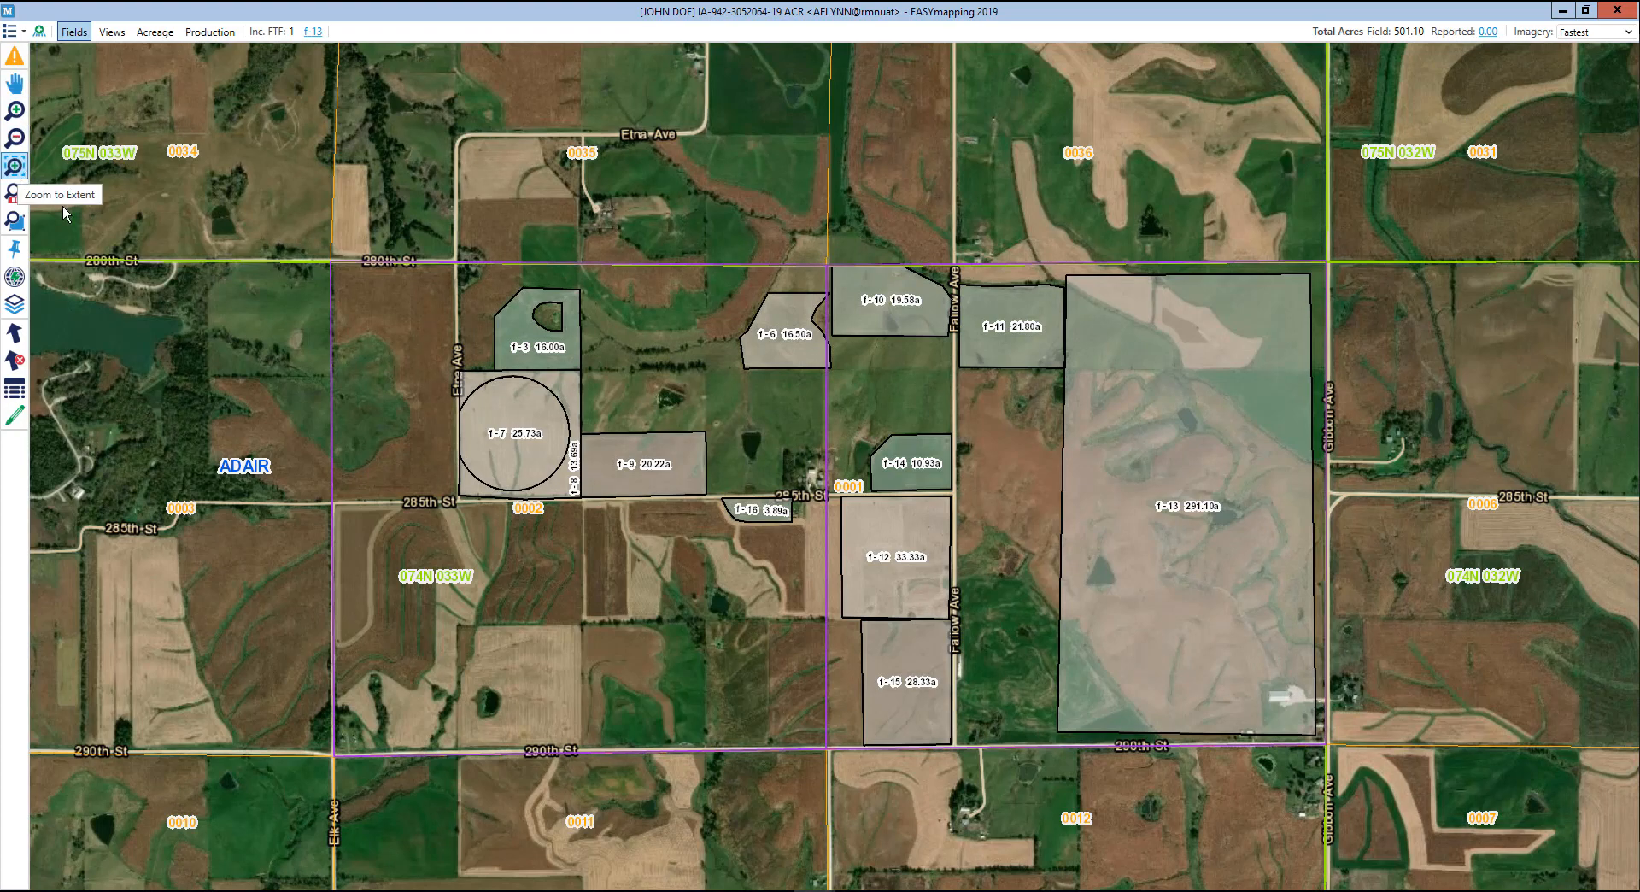
Step: Zoom to an extent drawn around section 0002, then zoom back to all of the policy's fields
{"action": "left_click", "coordinate": [16, 167]}
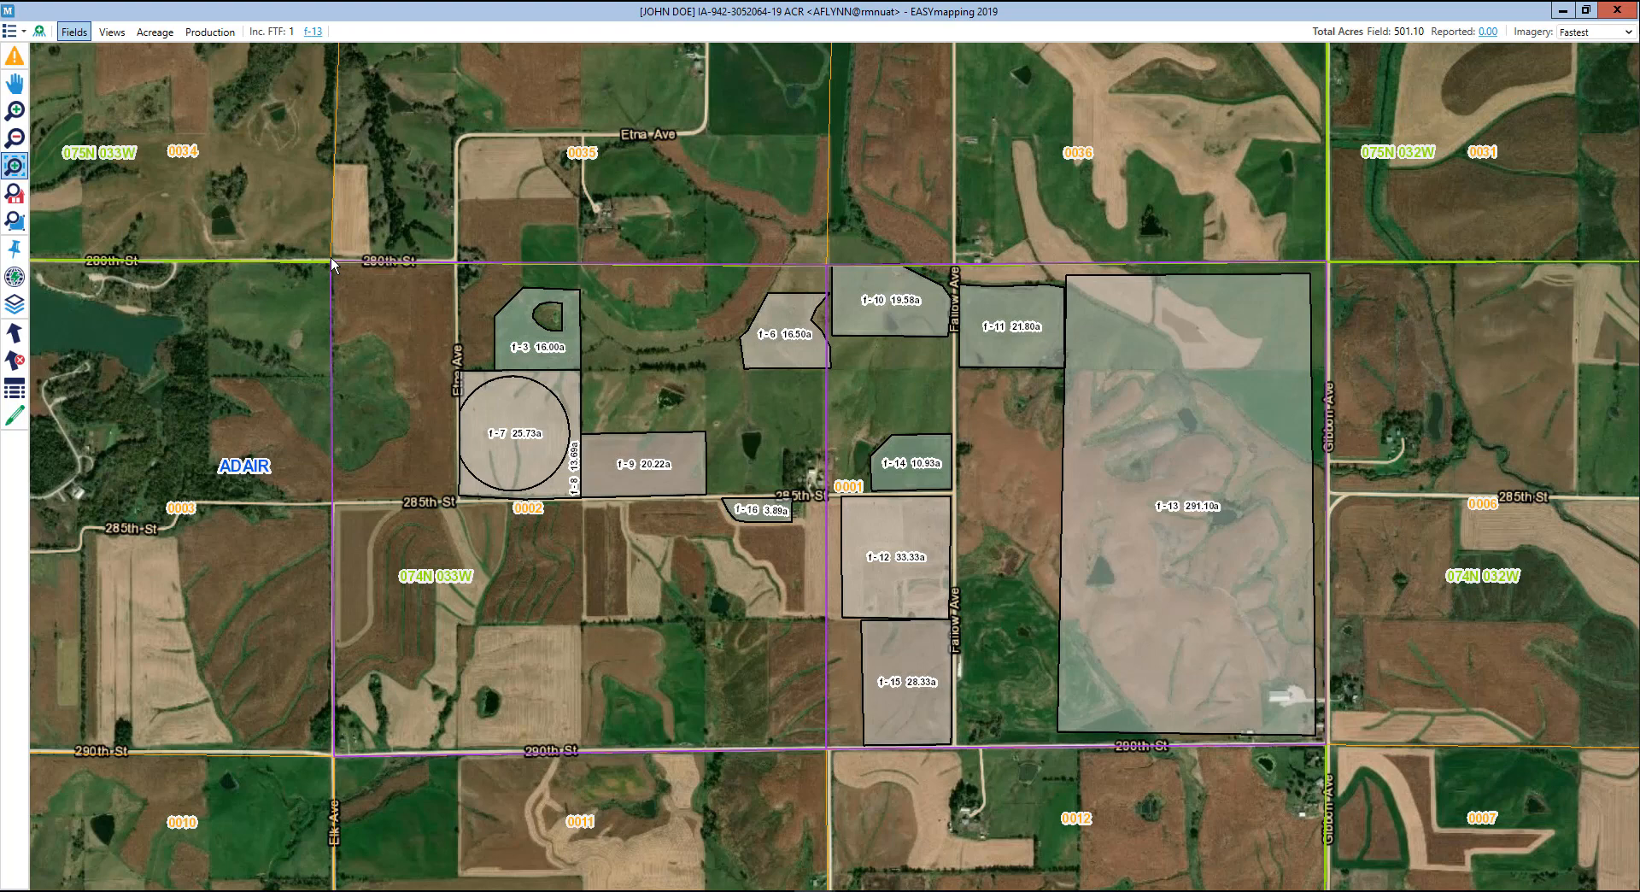
{"action": "left_click_drag", "start_coordinate": [331, 258], "coordinate": [826, 748]}
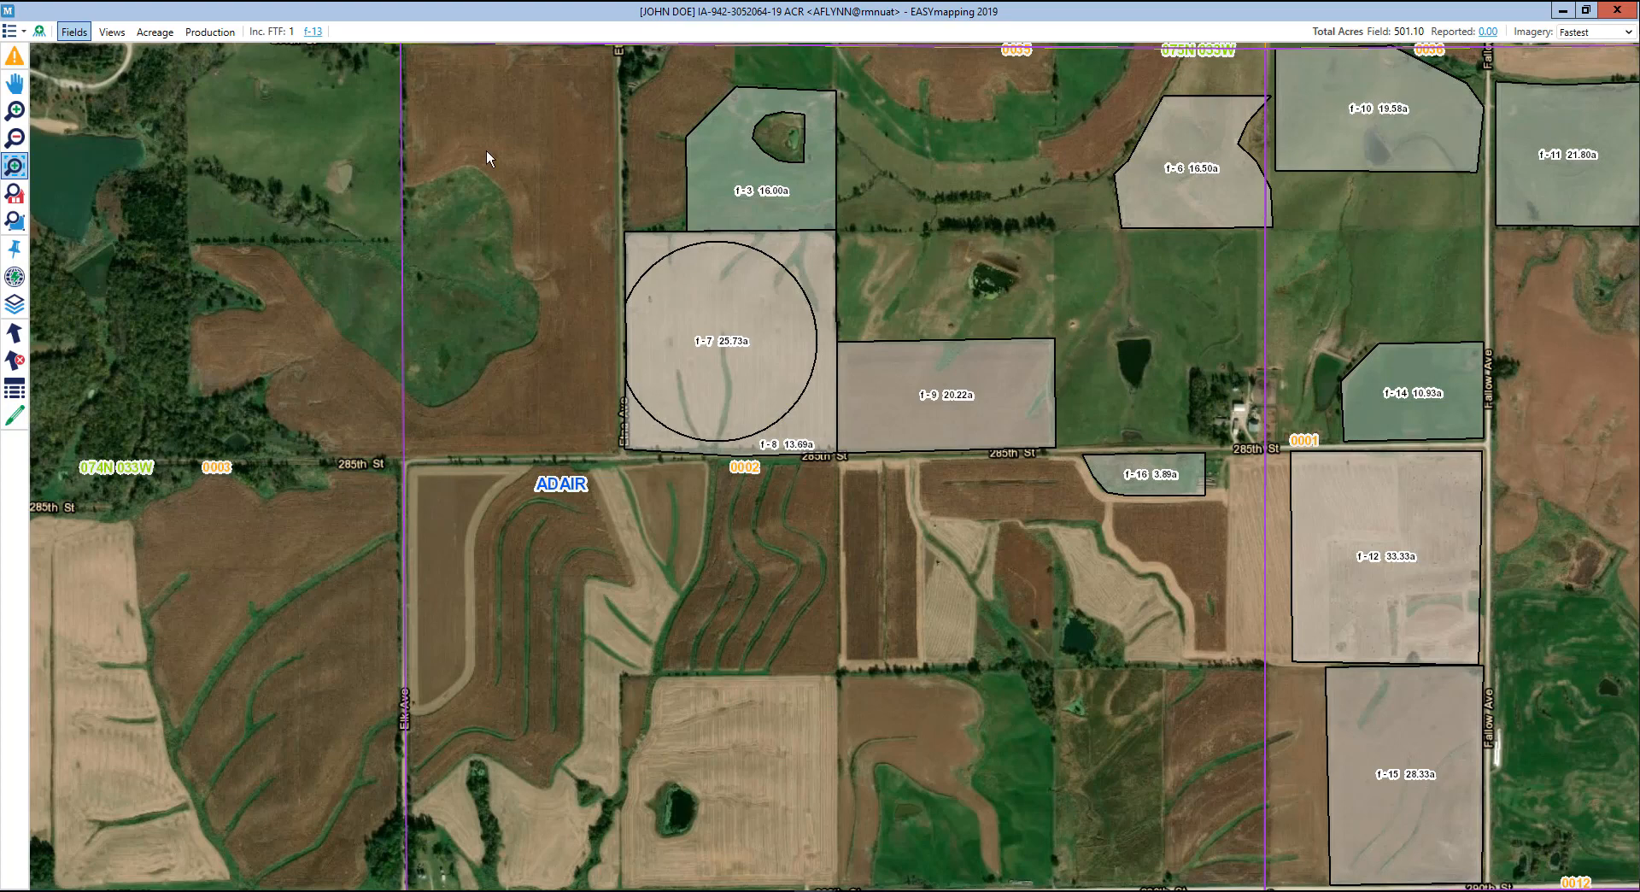
{"action": "left_click", "coordinate": [17, 199]}
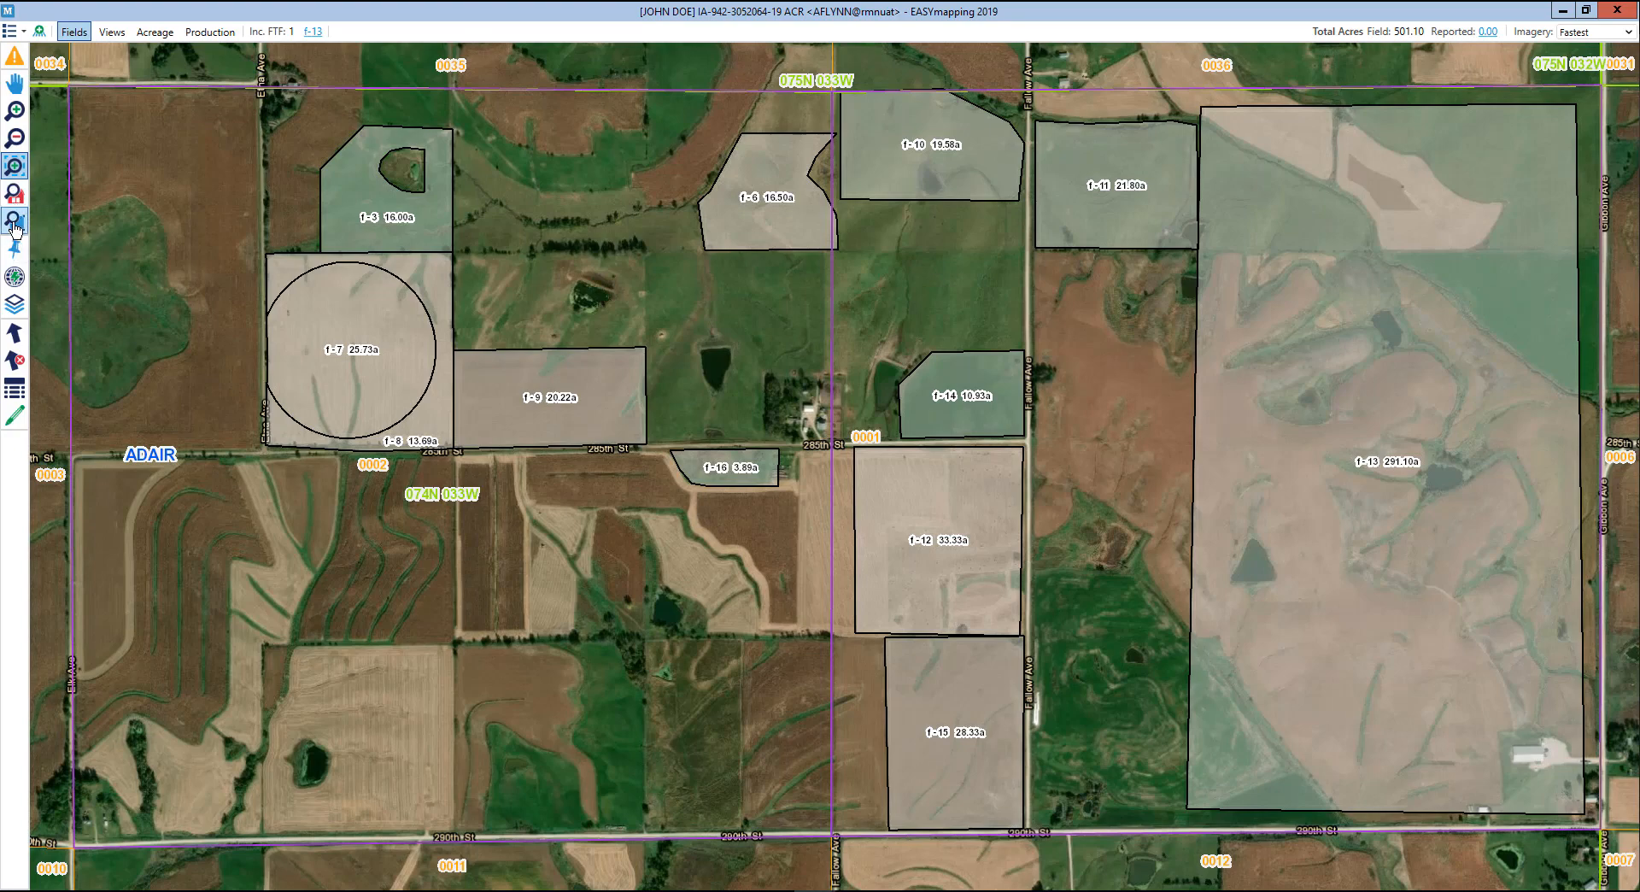
Step: Zoom to section 0035 and then section 0025, and return to the view of the policy's fields
{"action": "left_click", "coordinate": [14, 223]}
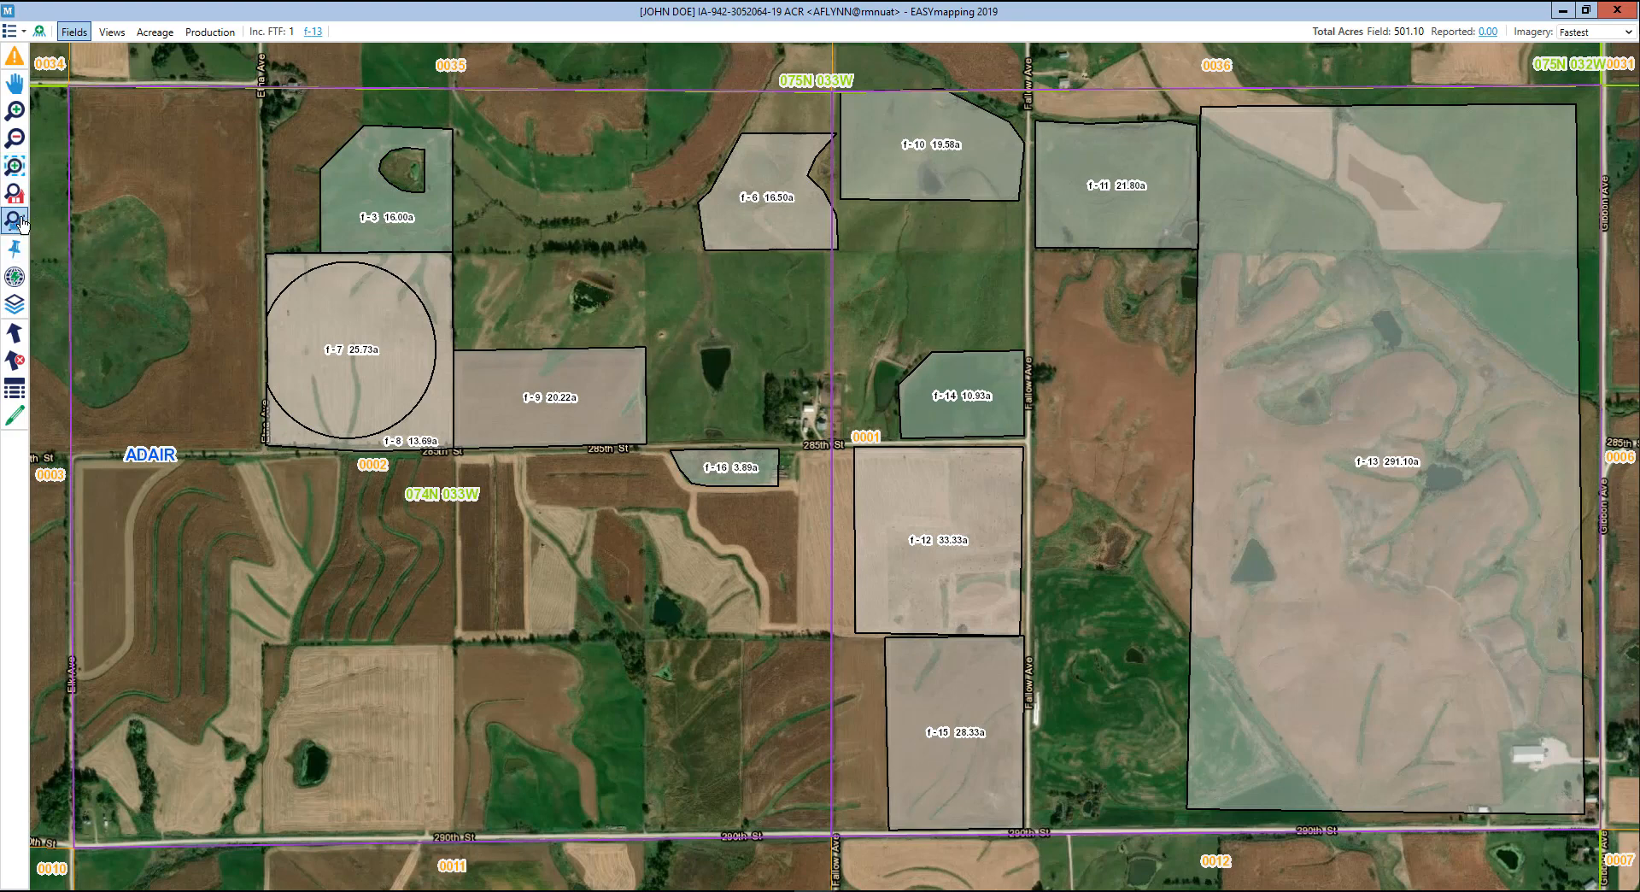
{"action": "left_click", "coordinate": [577, 58]}
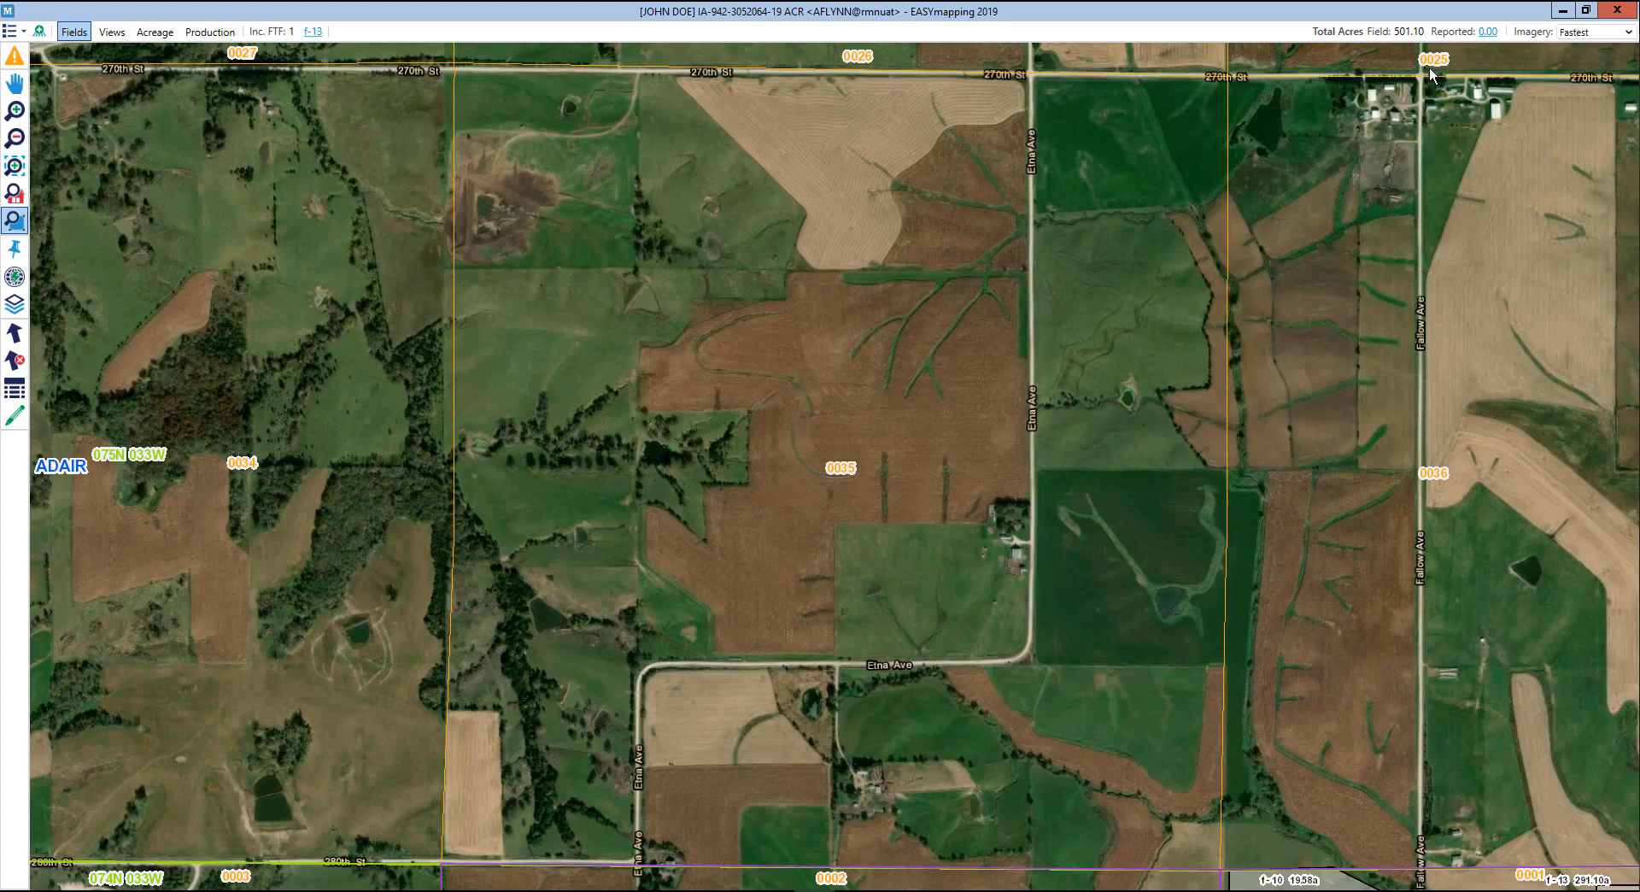
{"action": "left_click", "coordinate": [1477, 58]}
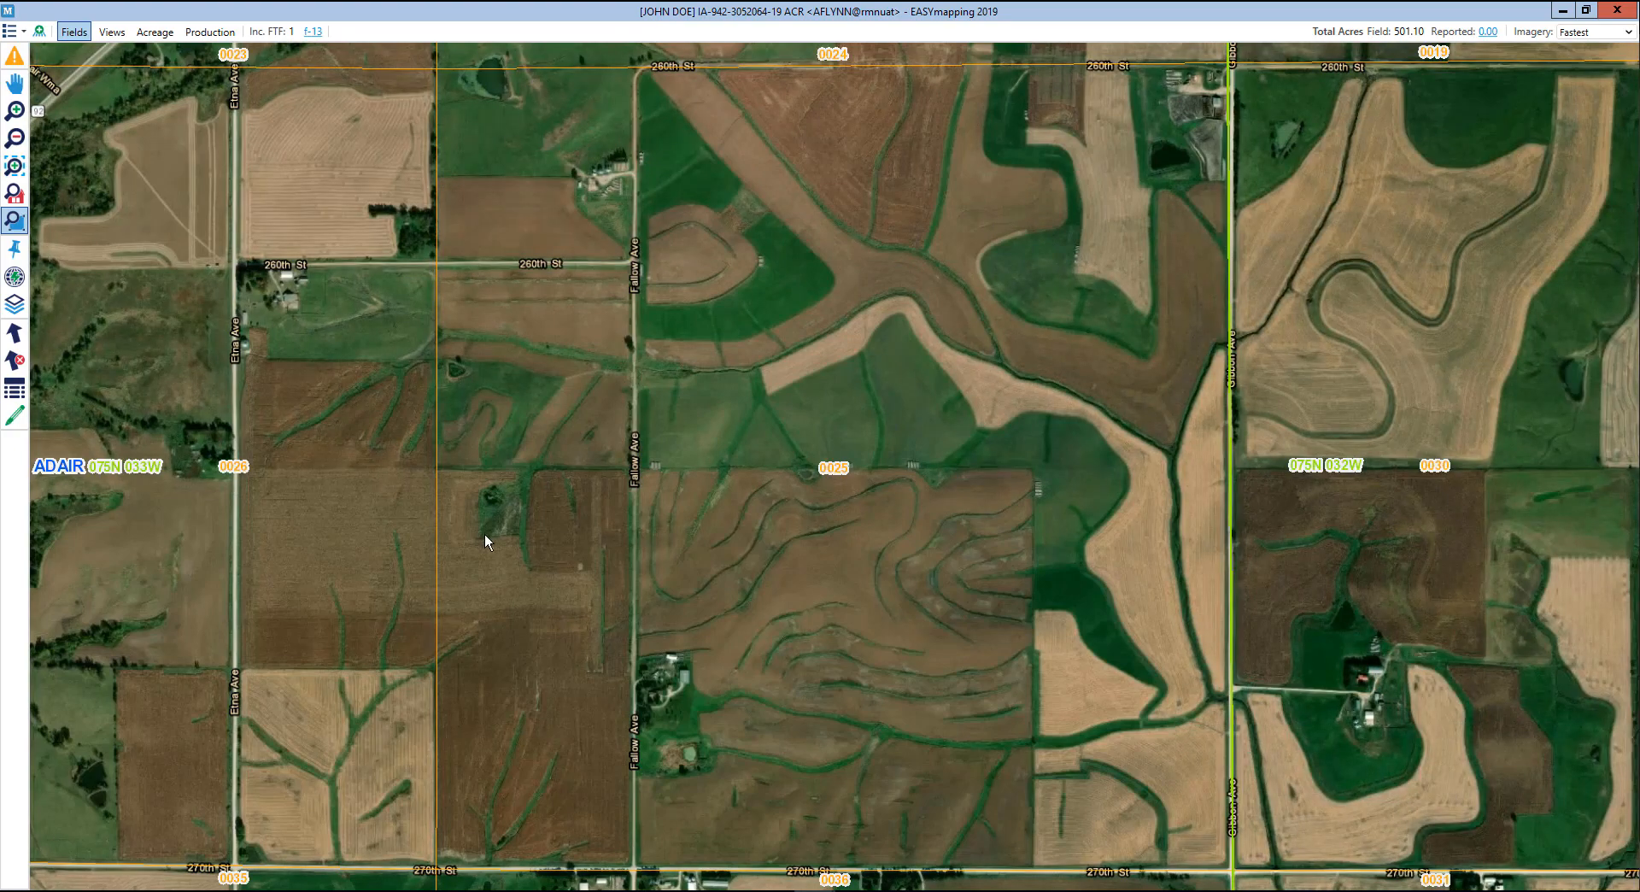
{"action": "left_click", "coordinate": [15, 194]}
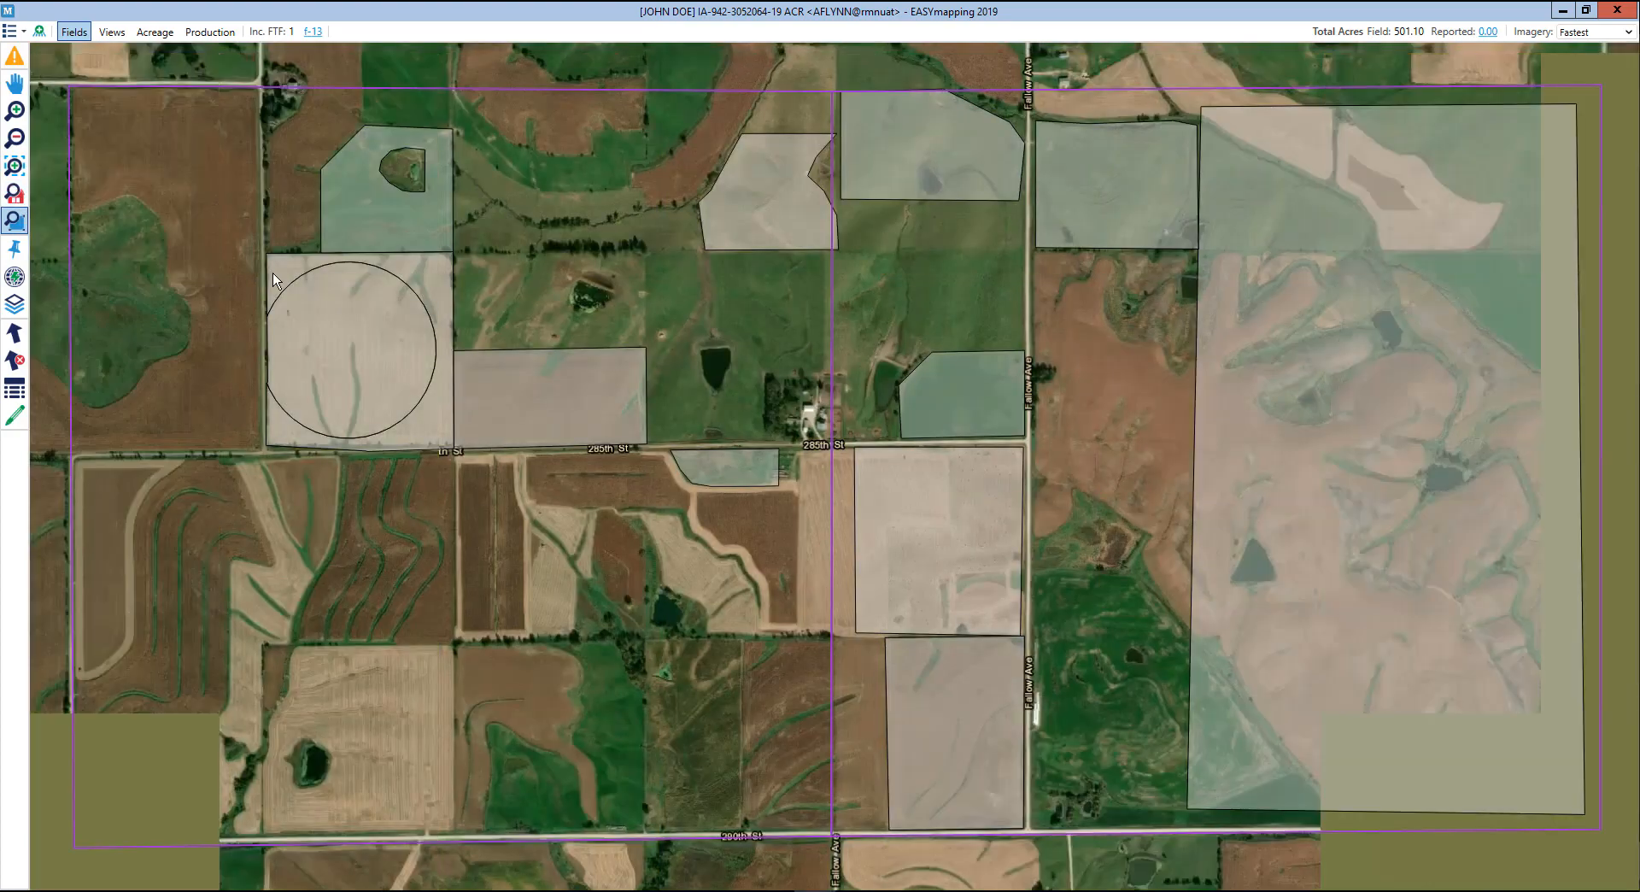
{"action": "left_click", "coordinate": [16, 222]}
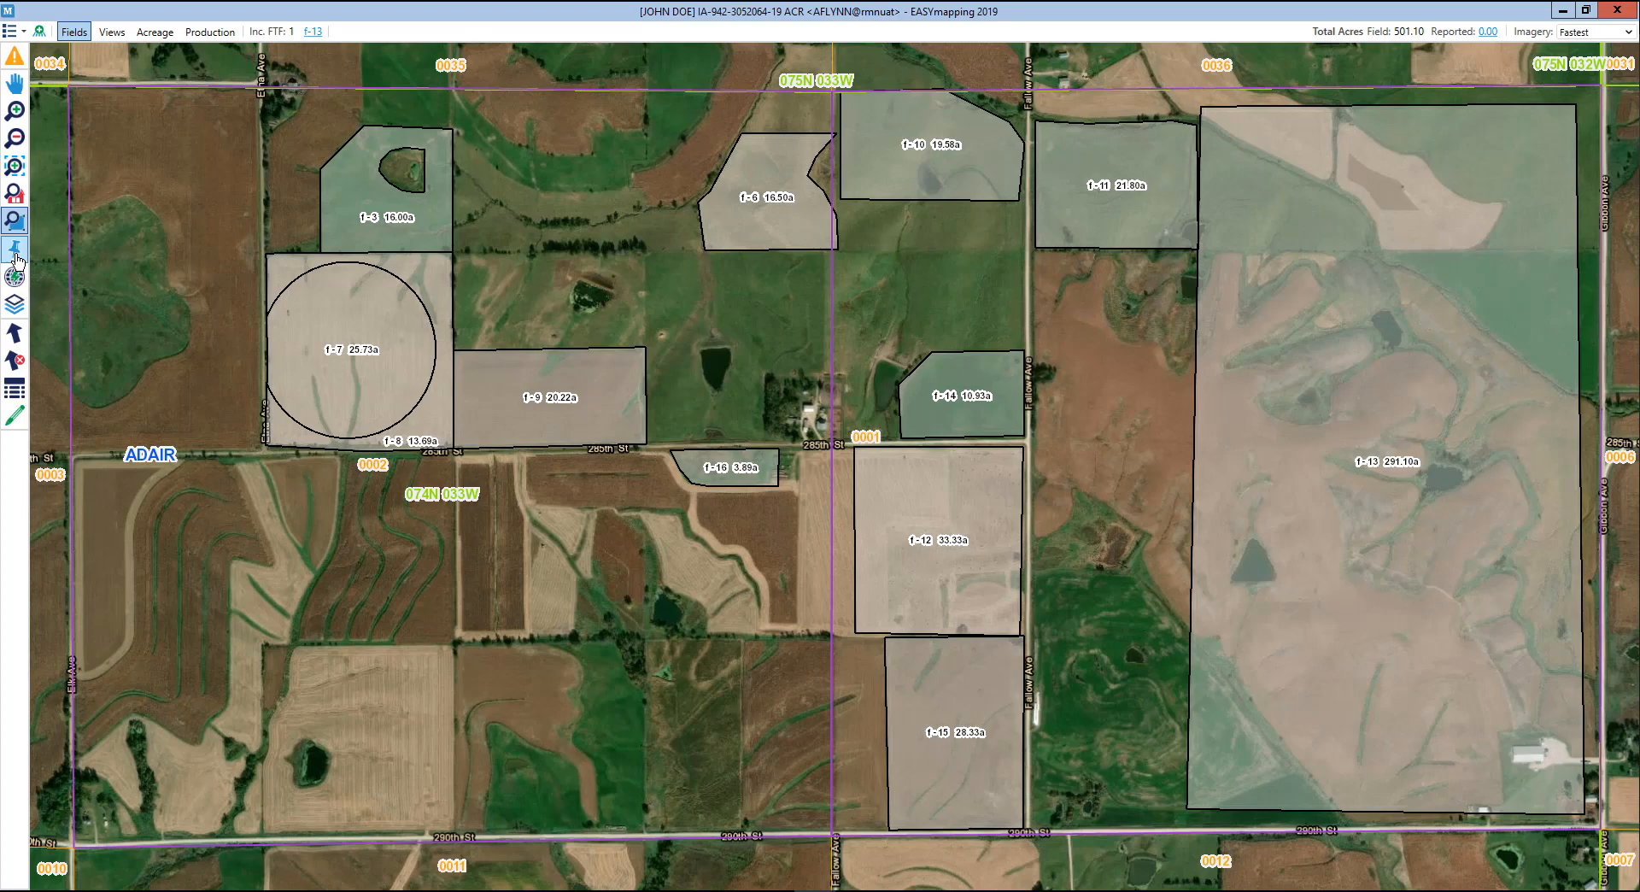
Step: Identify field f-9 on the map and display its field details
{"action": "left_click", "coordinate": [15, 253]}
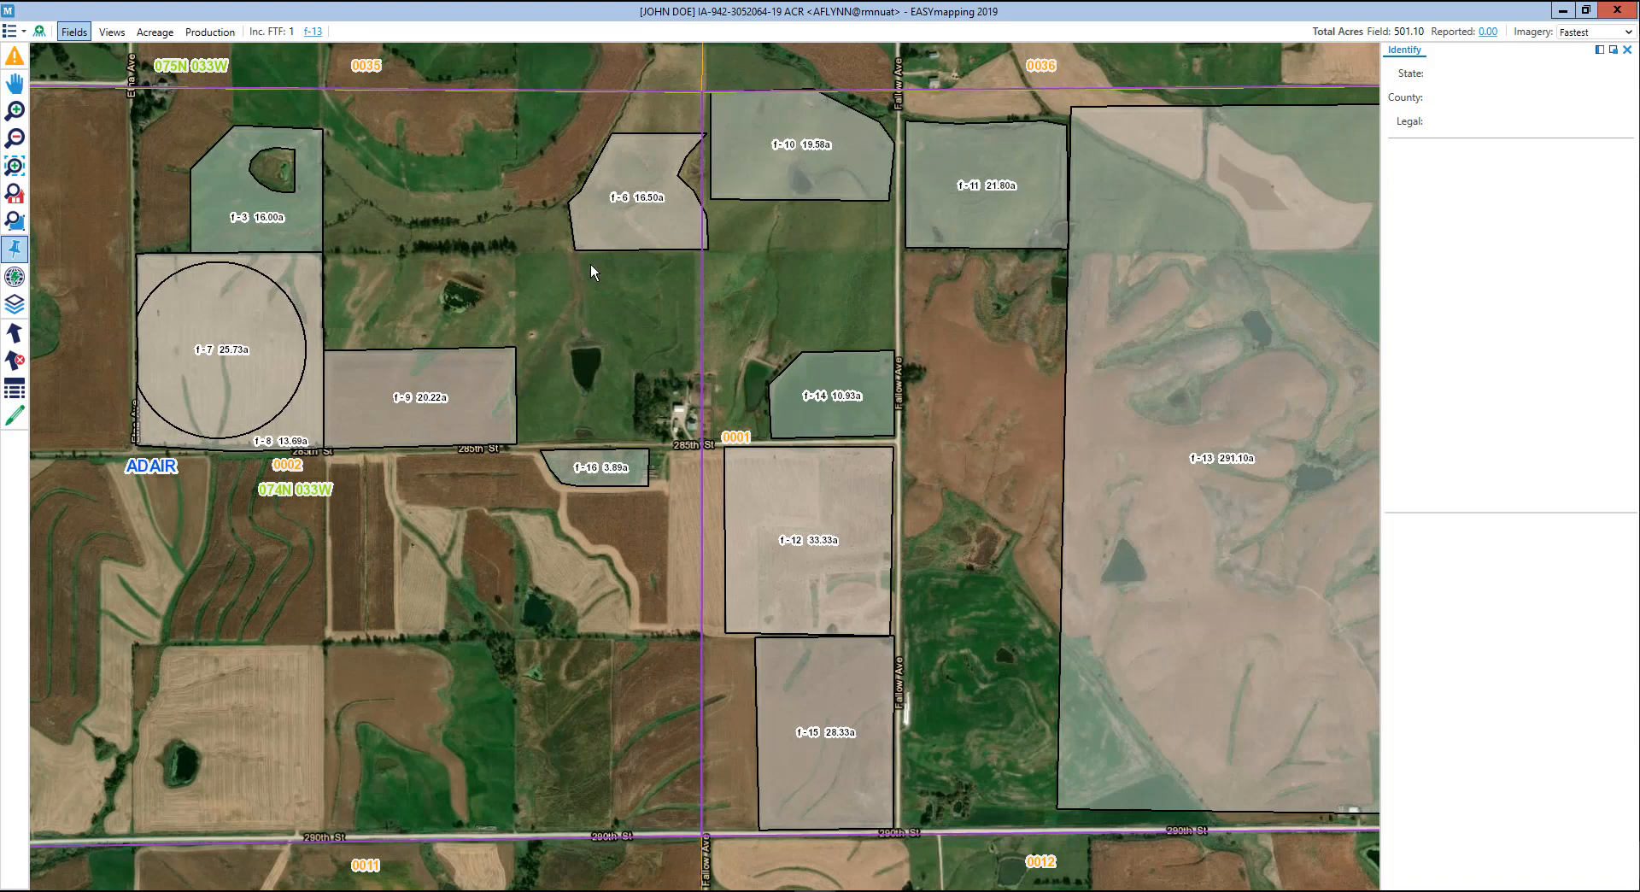
{"action": "left_click", "coordinate": [415, 388]}
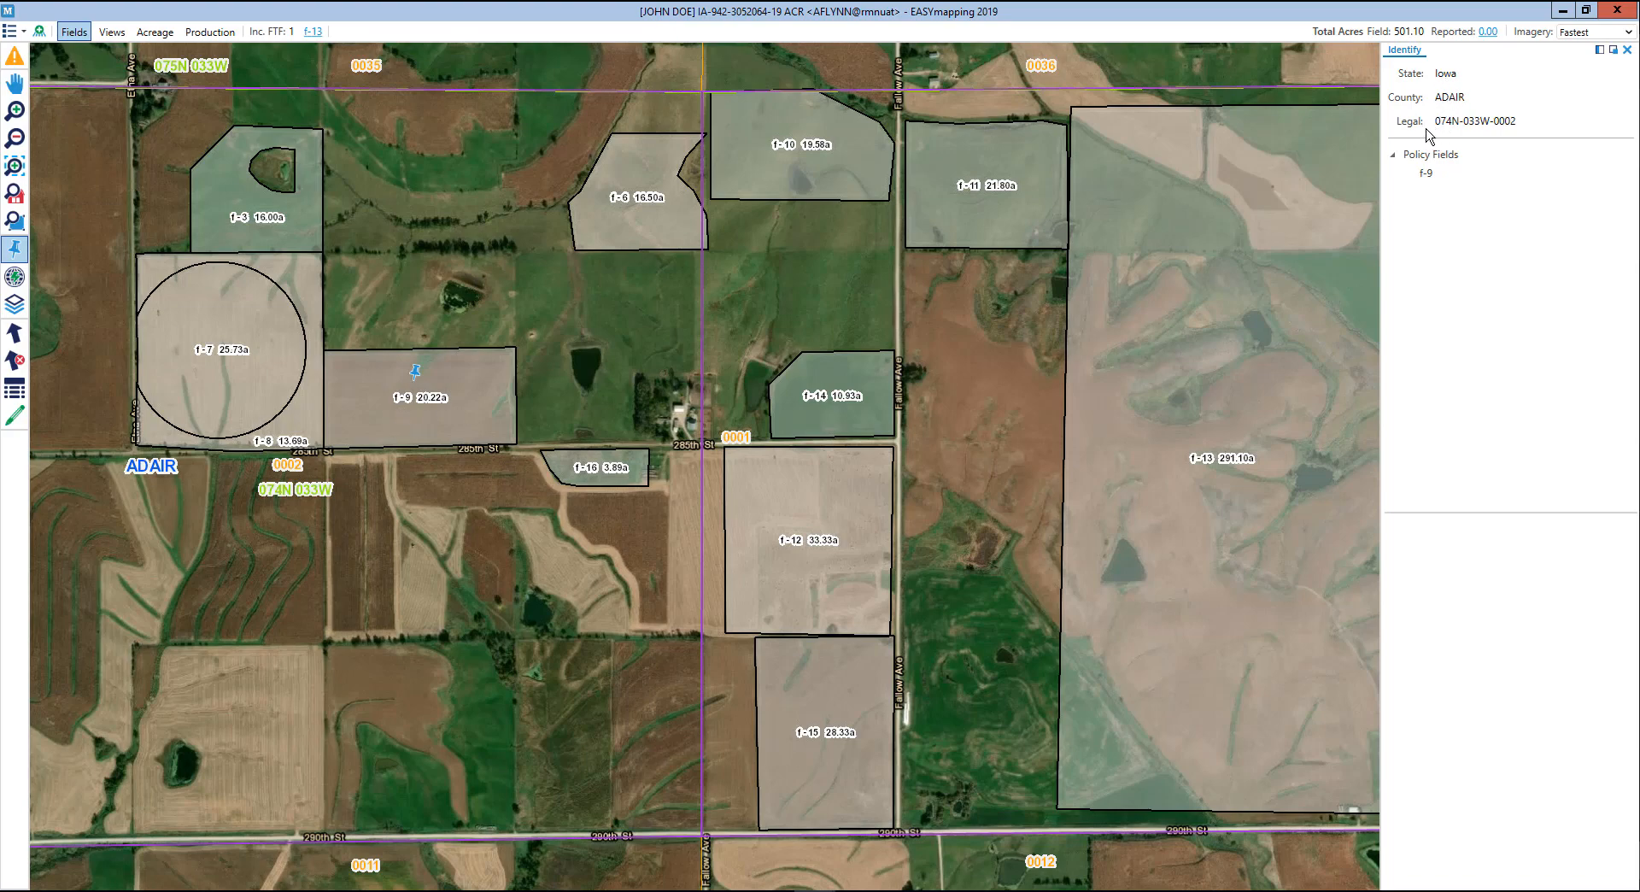
{"action": "left_click", "coordinate": [1424, 172]}
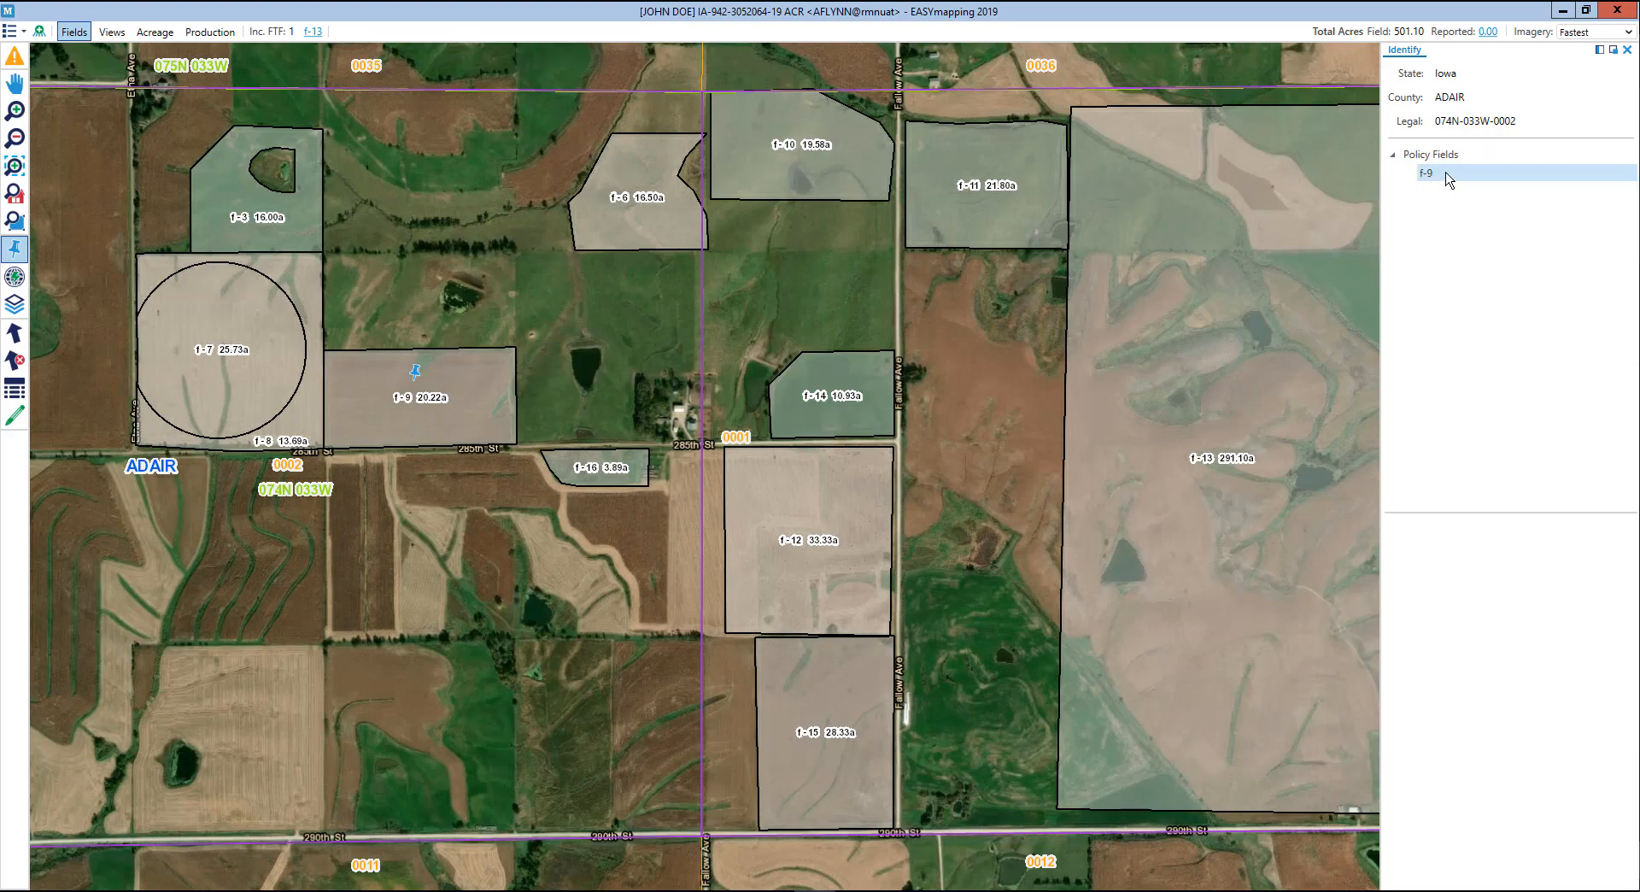
{"action": "left_click", "coordinate": [1449, 176]}
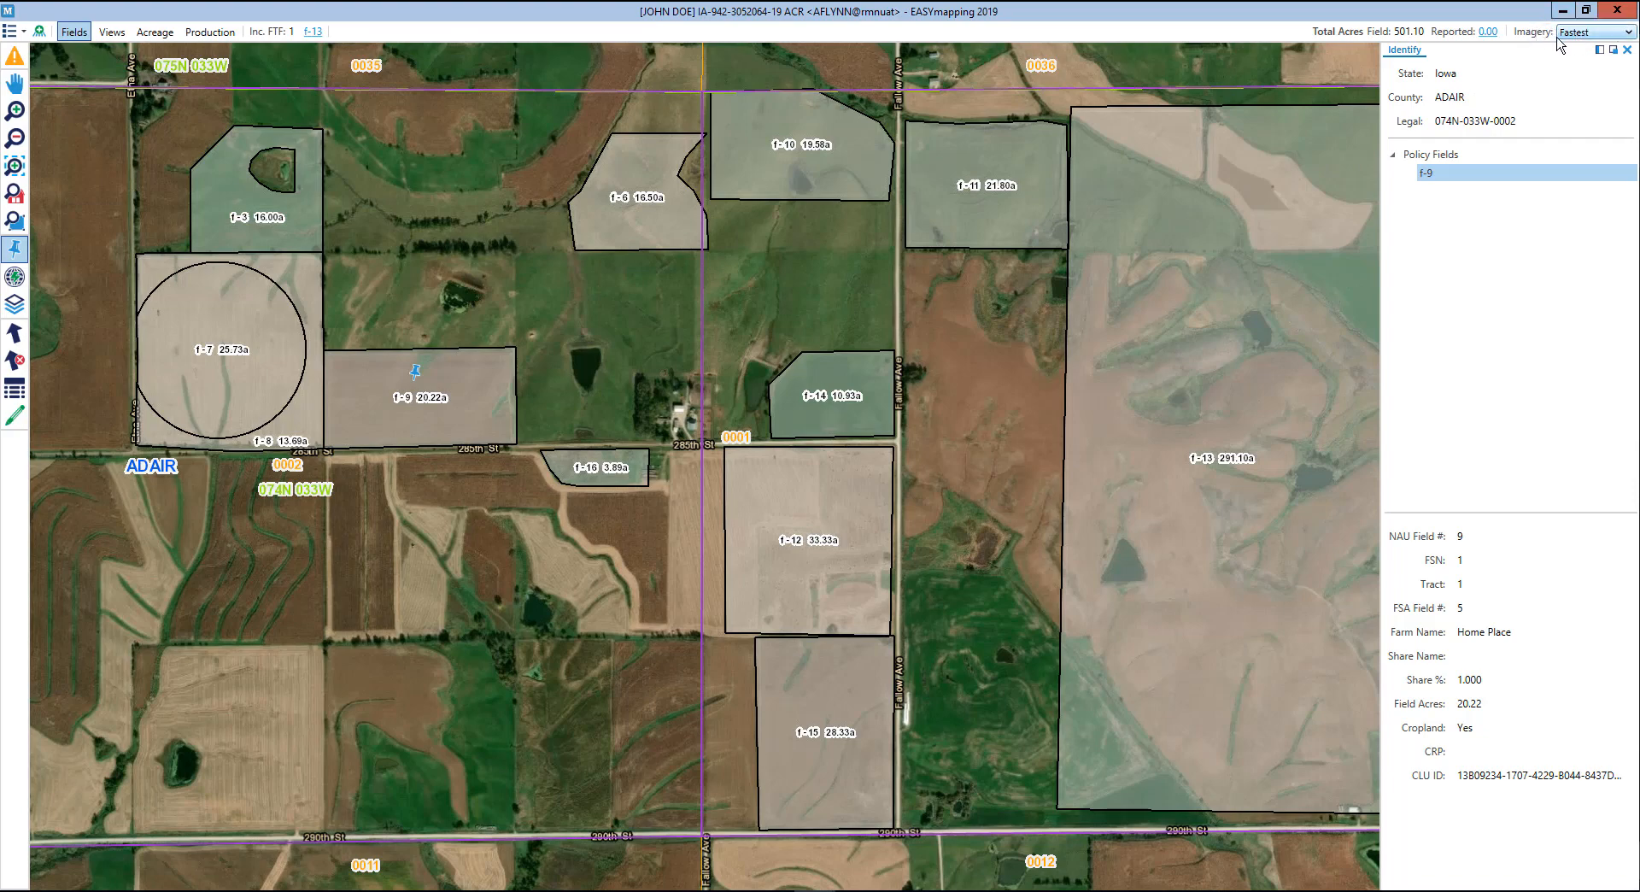
Step: Change the map imagery to Soil for the area around the policy's fields
{"action": "left_click", "coordinate": [1614, 34]}
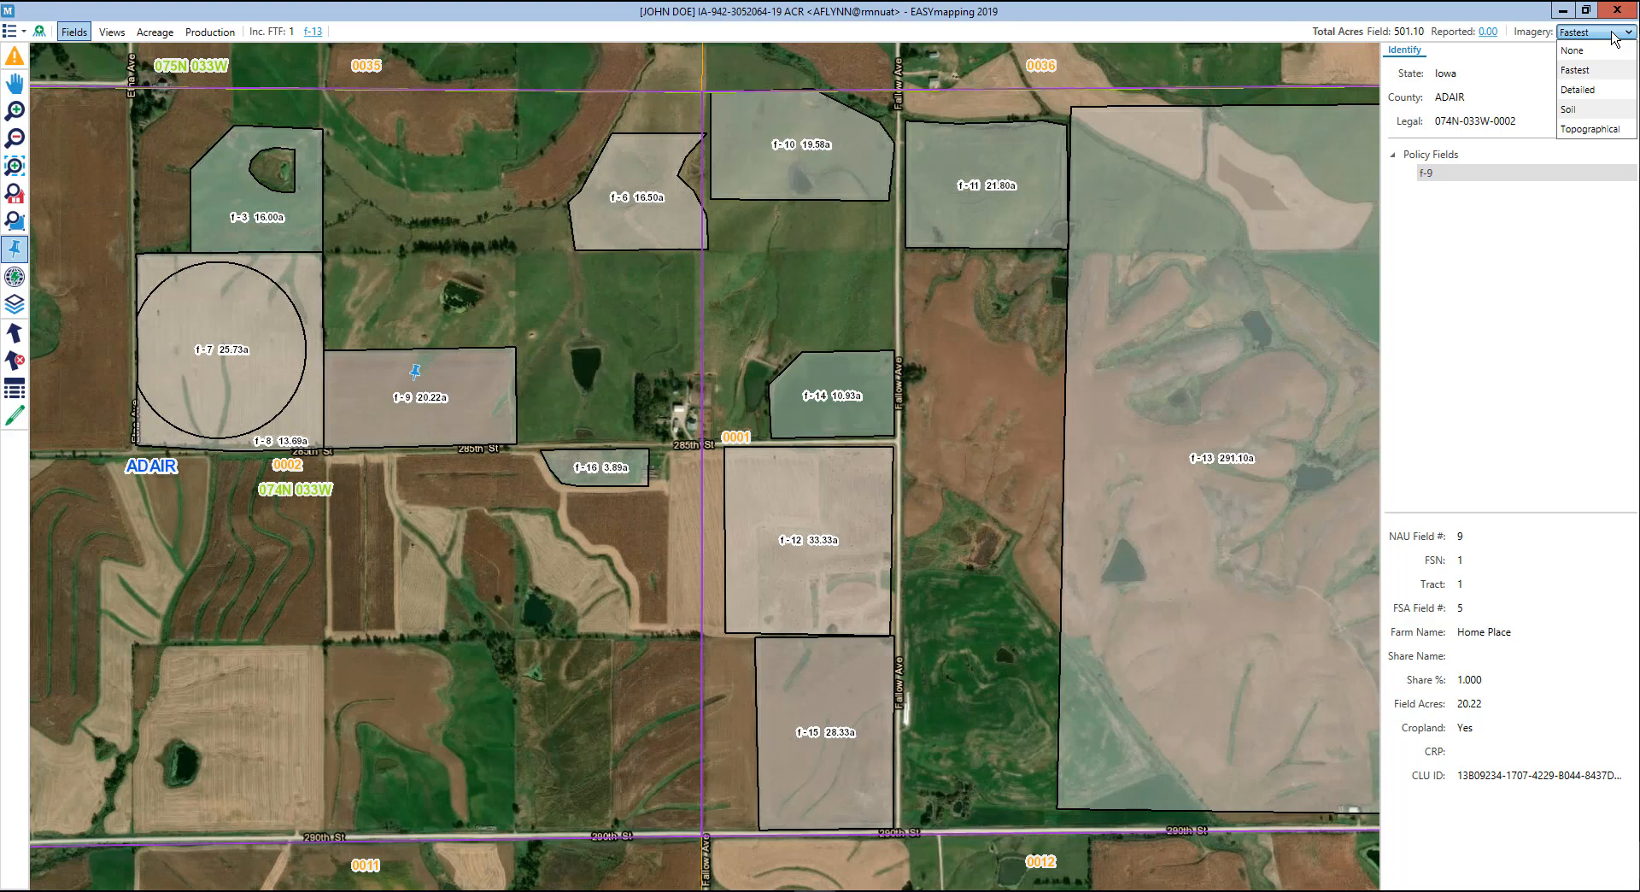
{"action": "left_click", "coordinate": [1584, 109]}
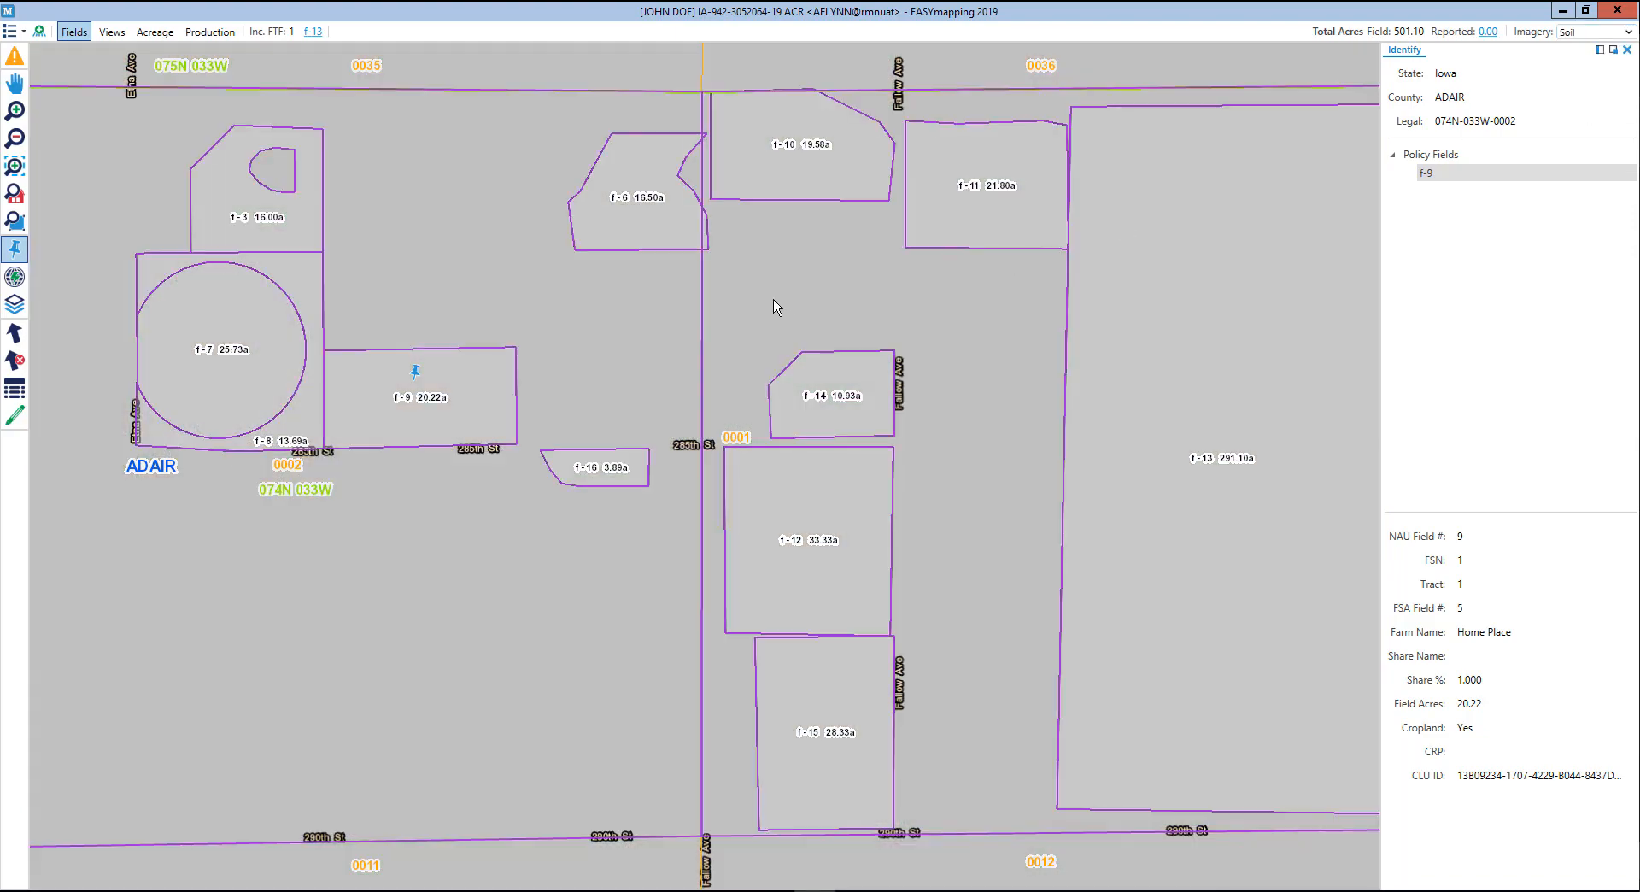
{"action": "scroll", "coordinate": [776, 305], "scroll_direction": "down", "scroll_amount": 2}
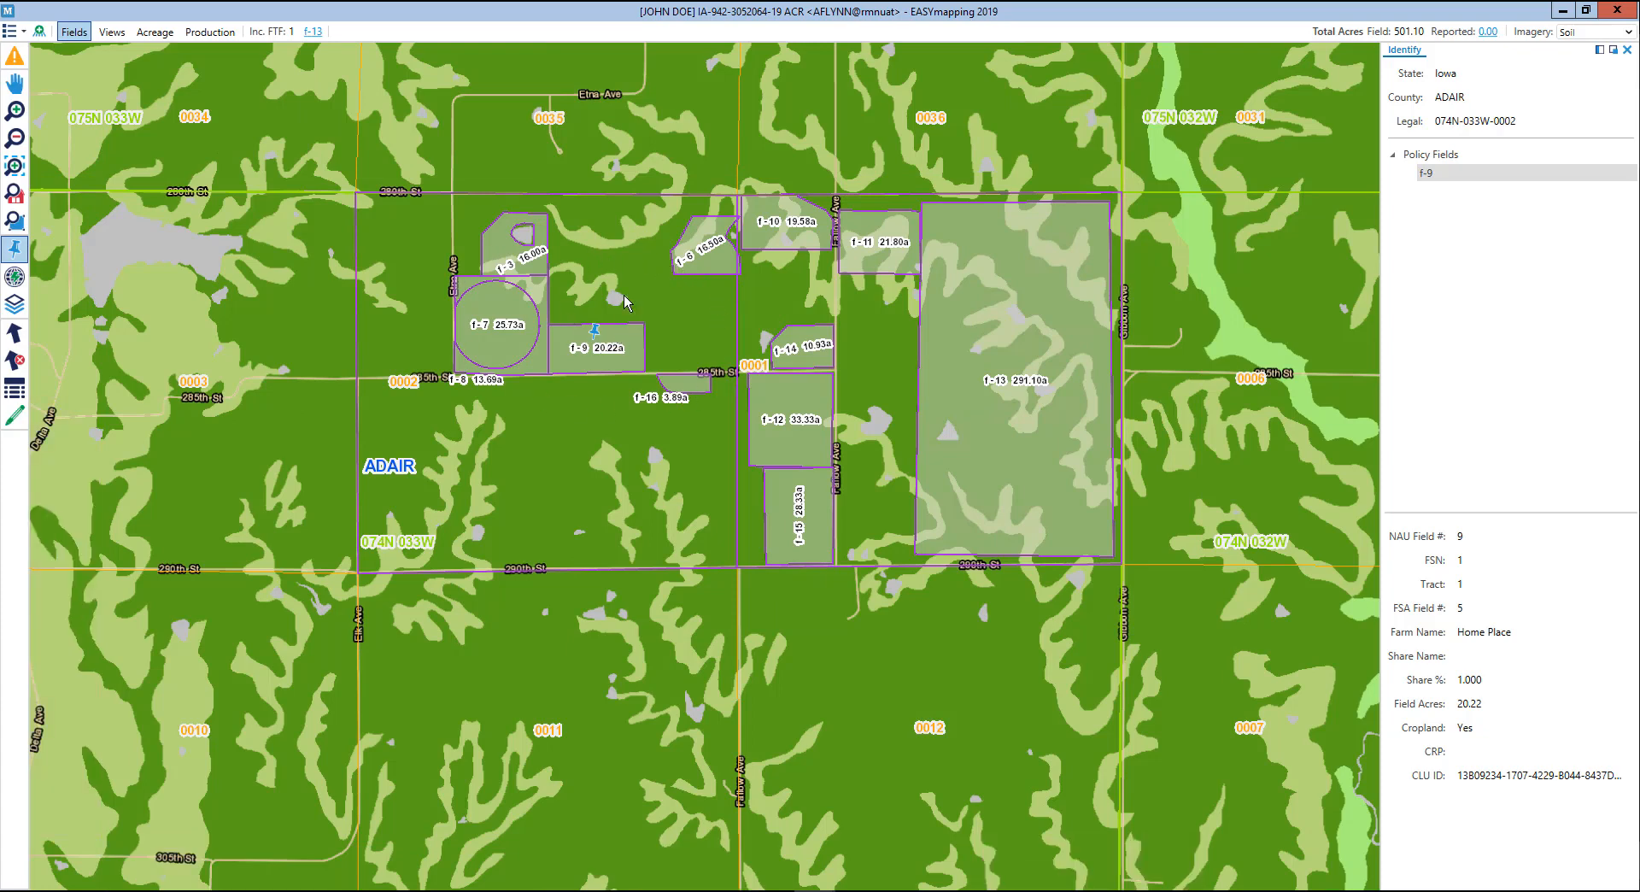
Step: Identify a point inside field f-9 on the soil imagery and show the details of f-9 and of soil 570C
{"action": "left_click", "coordinate": [616, 346]}
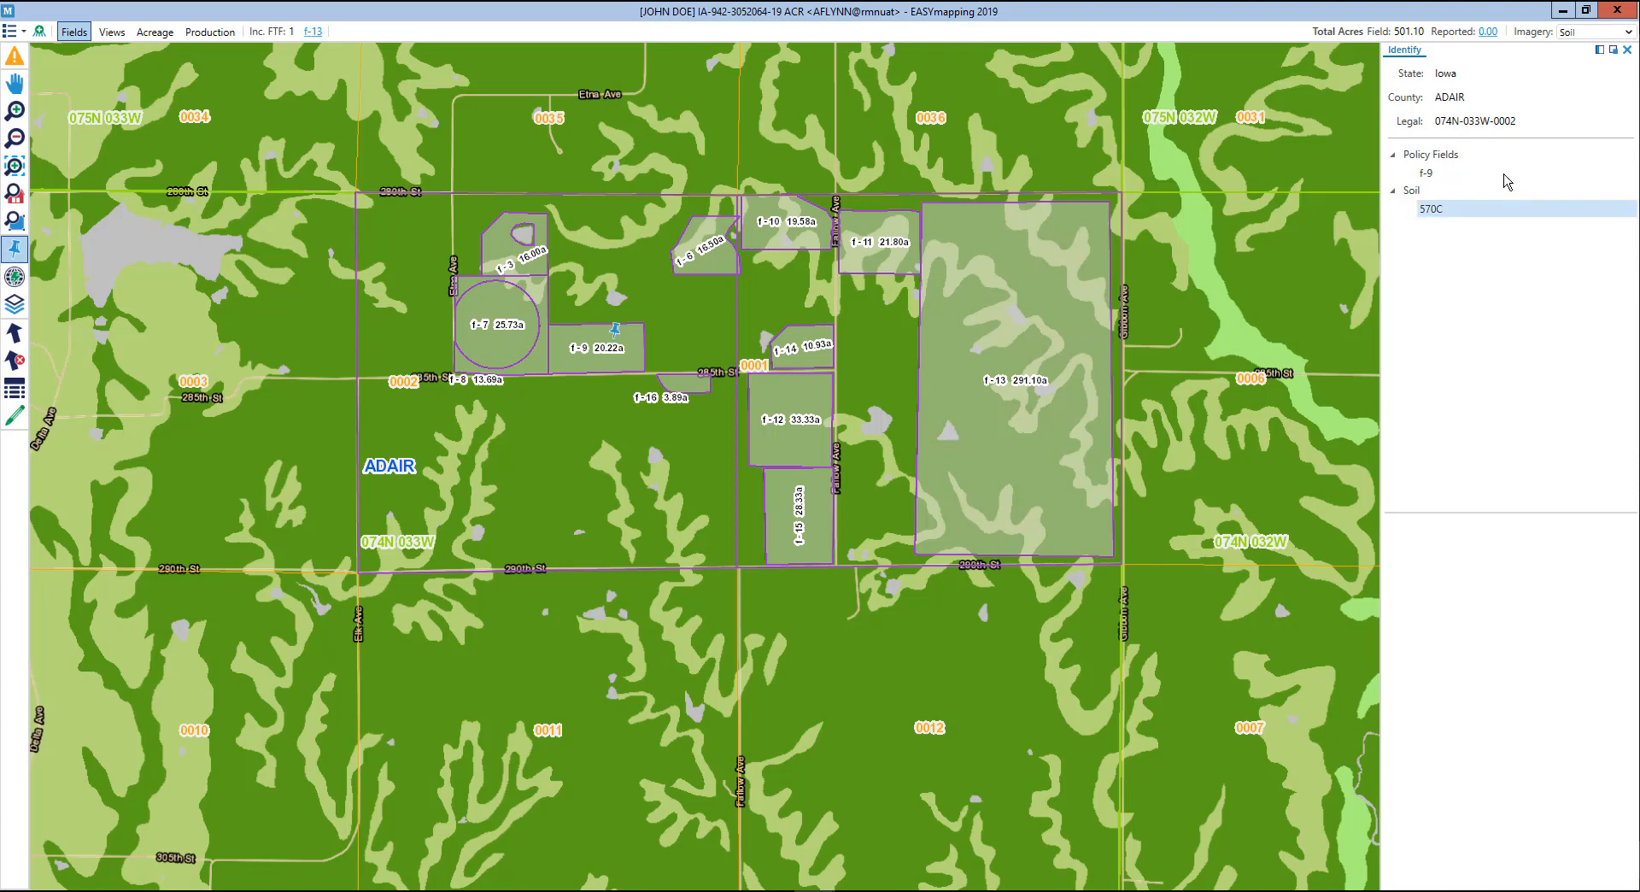
{"action": "left_click", "coordinate": [1428, 174]}
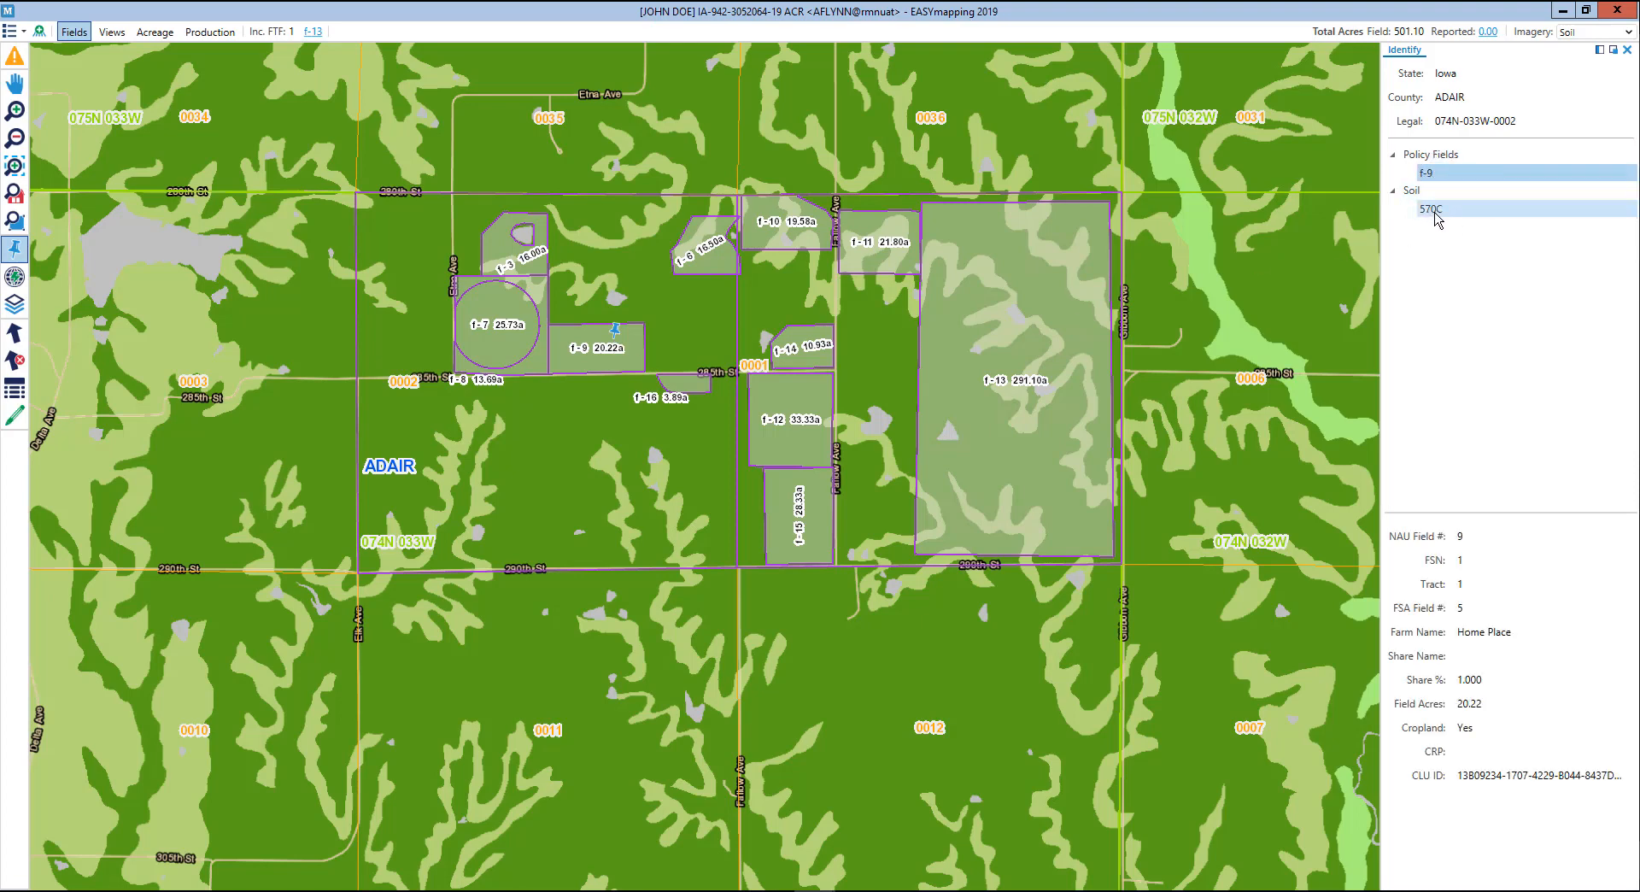
{"action": "left_click", "coordinate": [1432, 210]}
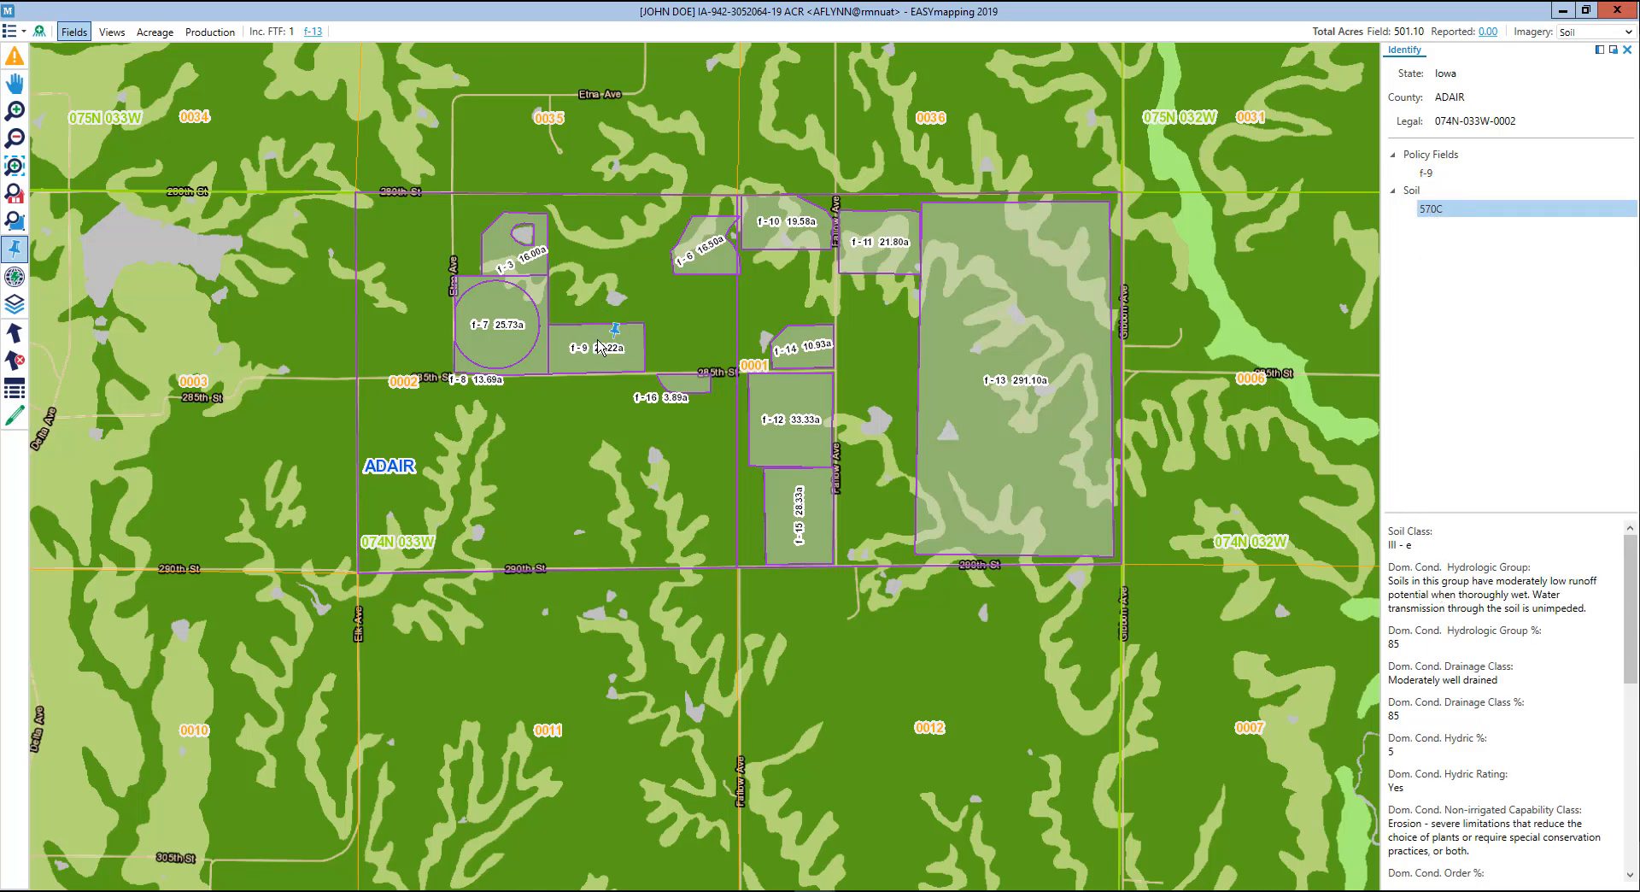
Step: Set the map imagery to Fastest and open Quick Nav alongside the Identify results
{"action": "left_click", "coordinate": [1613, 34]}
{"action": "left_click", "coordinate": [1590, 73]}
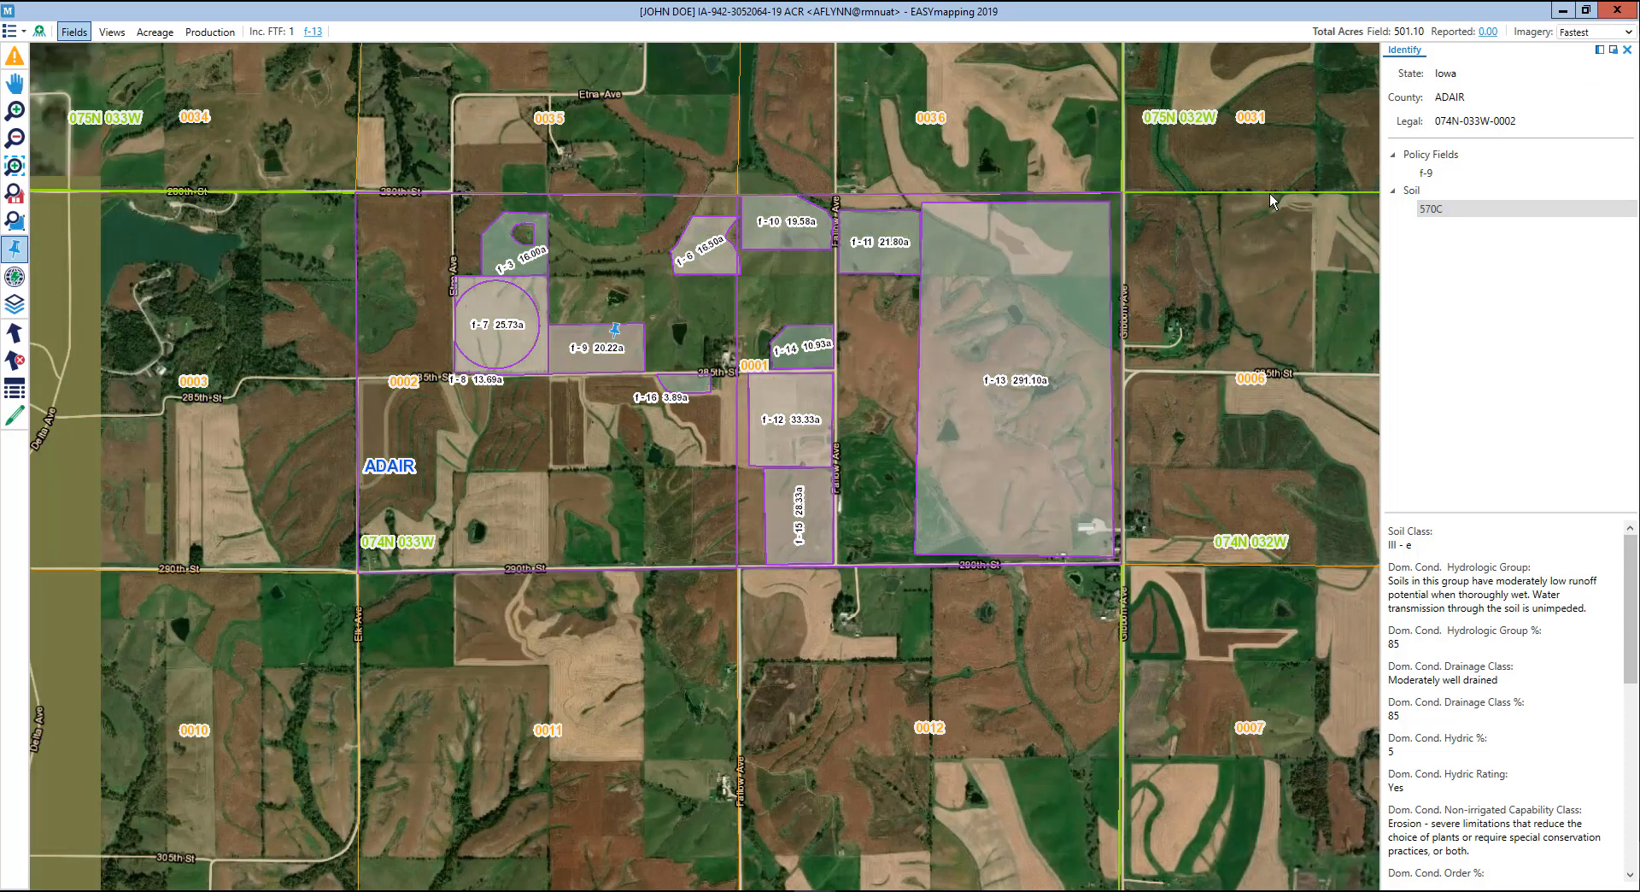
{"action": "left_click", "coordinate": [15, 279]}
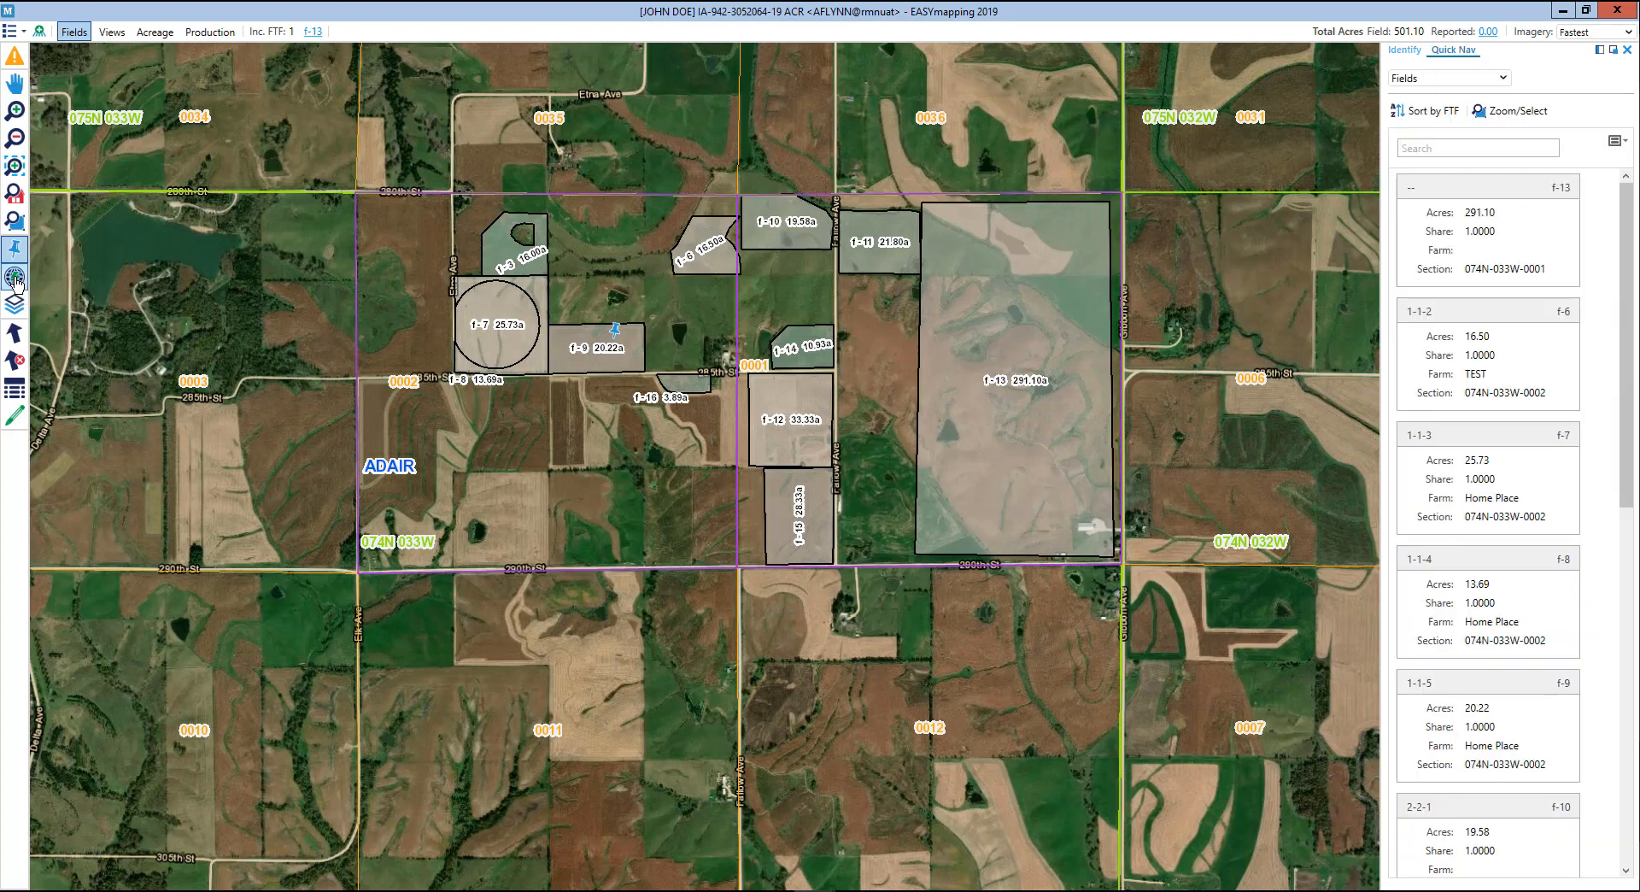
{"action": "left_click", "coordinate": [1405, 51]}
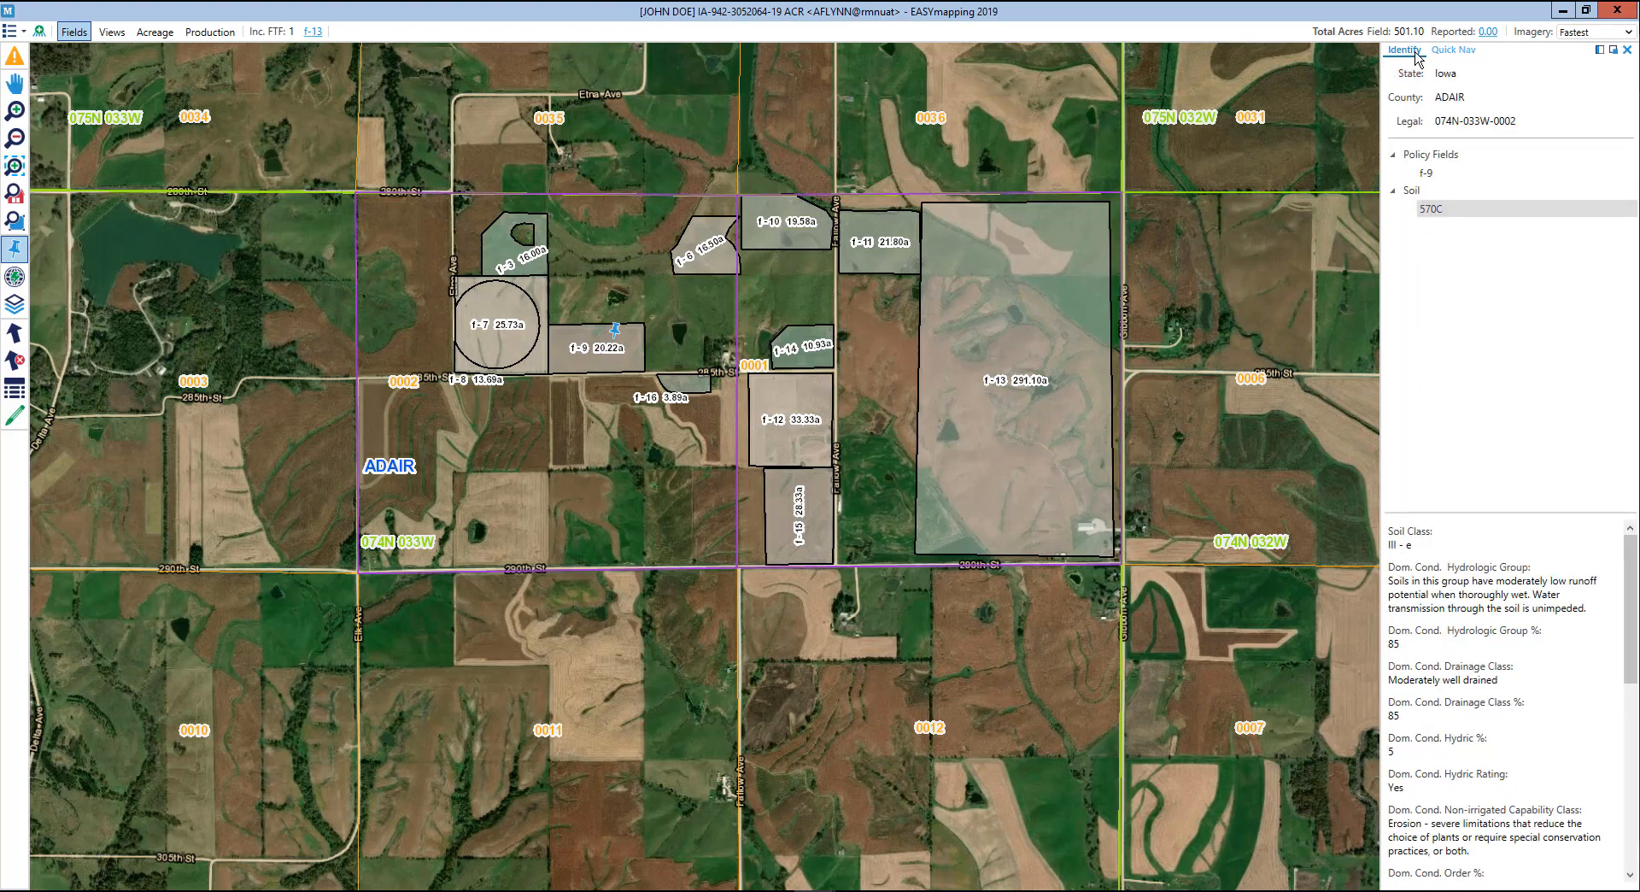
{"action": "left_click", "coordinate": [1461, 51]}
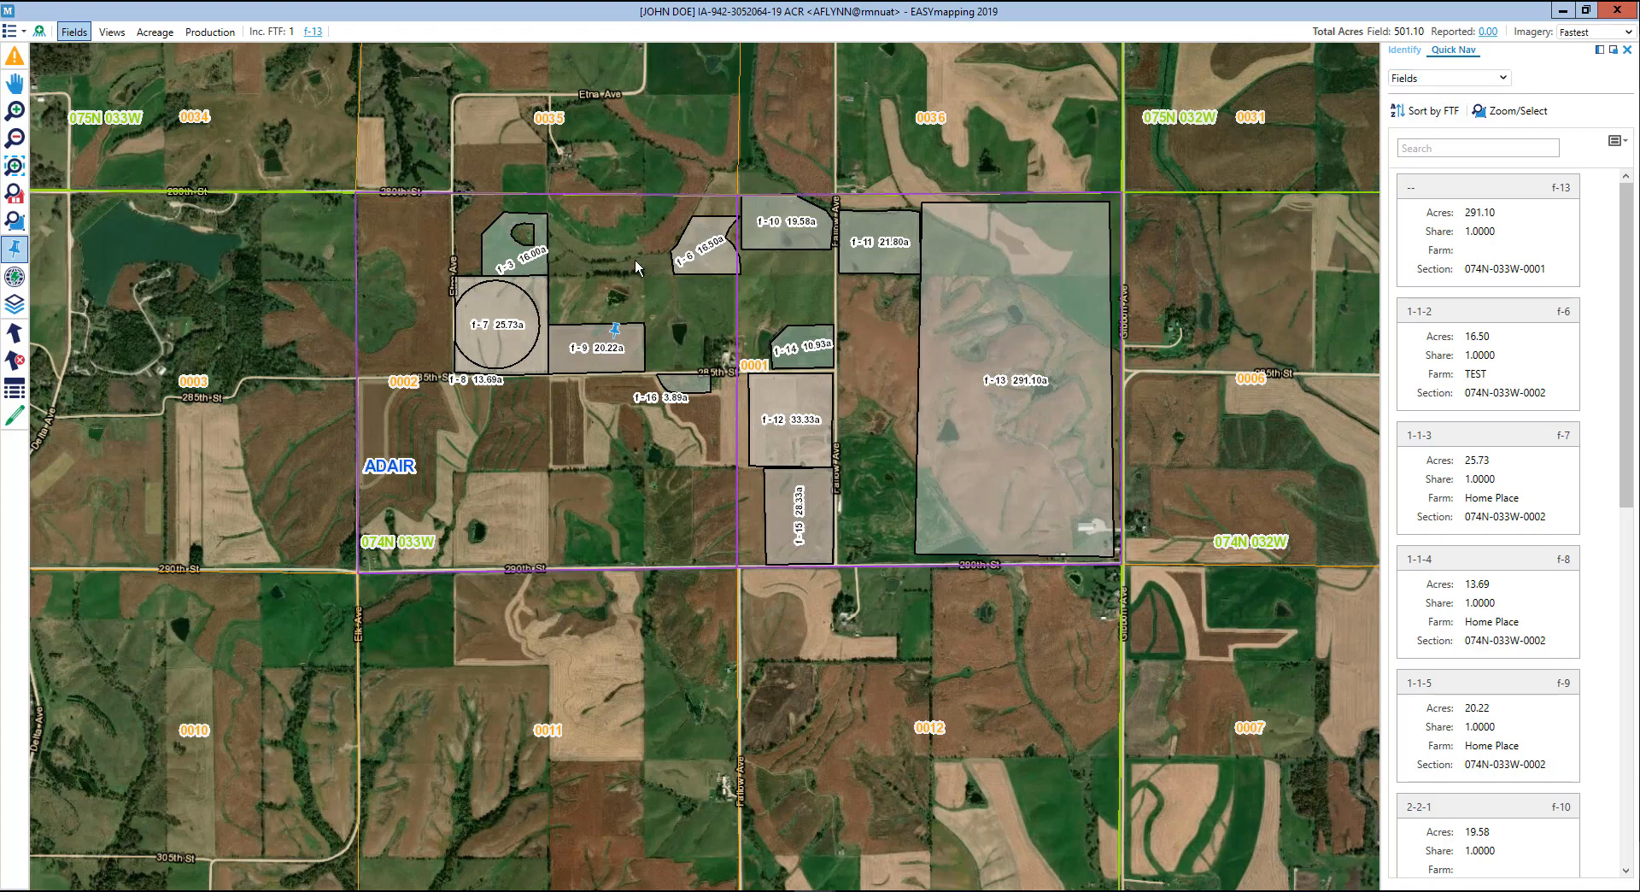
Step: Zoom to field f-10 from the Quick Nav list of fields, then zoom back to all of the policy's fields
{"action": "left_click", "coordinate": [1445, 87]}
{"action": "left_click", "coordinate": [1445, 86]}
{"action": "scroll", "coordinate": [1497, 431], "scroll_direction": "down", "scroll_amount": 3}
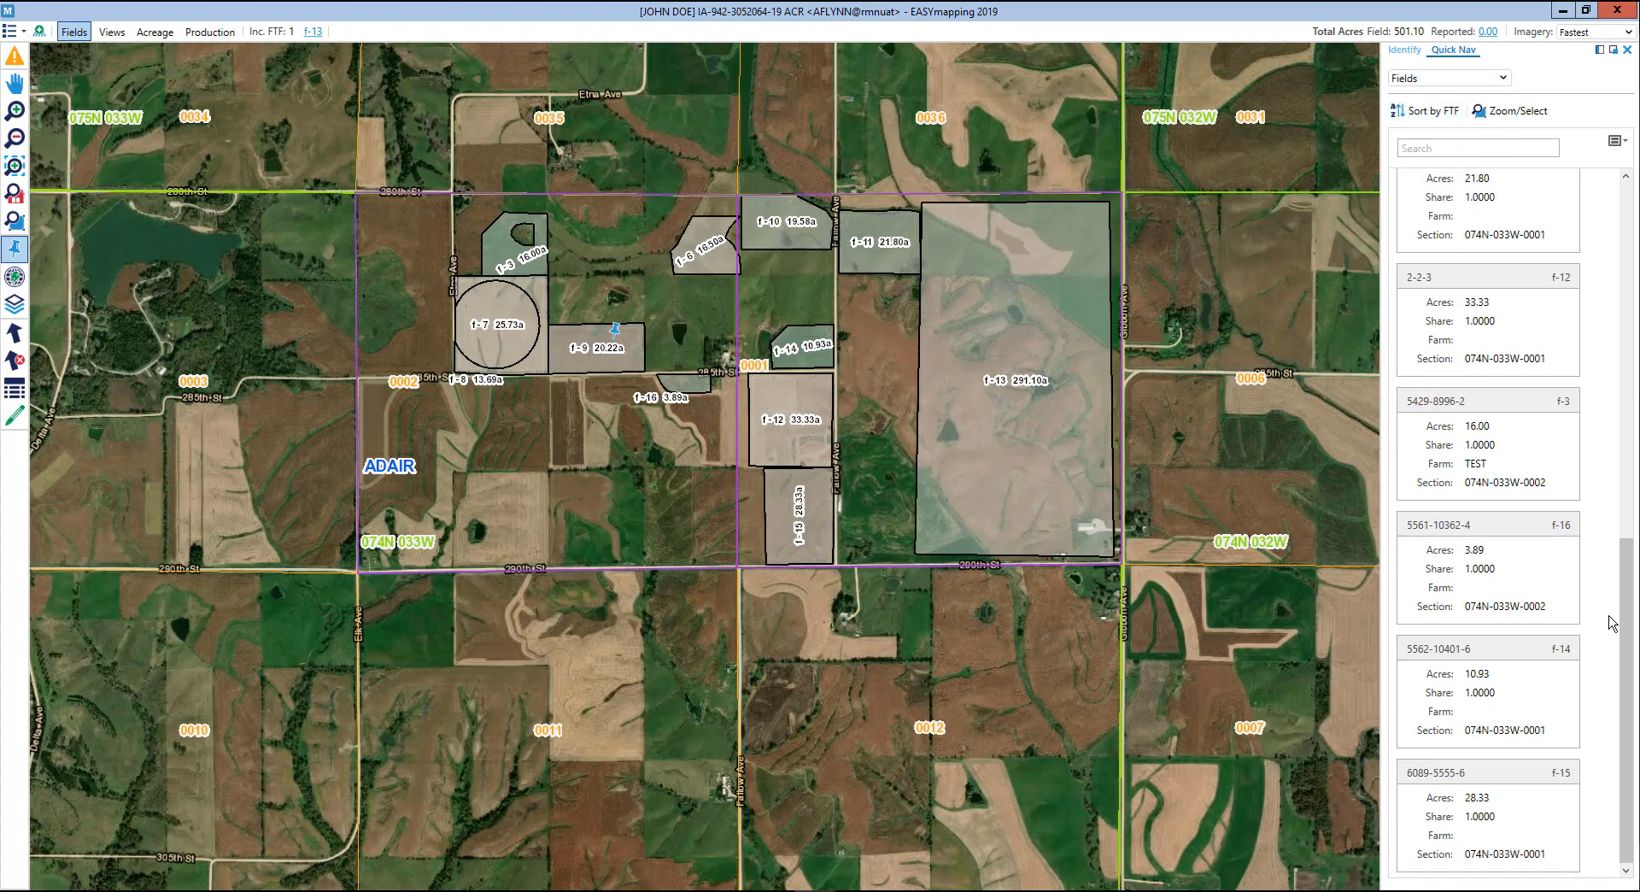
{"action": "scroll", "coordinate": [1623, 493], "scroll_direction": "down", "scroll_amount": 2}
{"action": "scroll", "coordinate": [1623, 494], "scroll_direction": "up", "scroll_amount": 2}
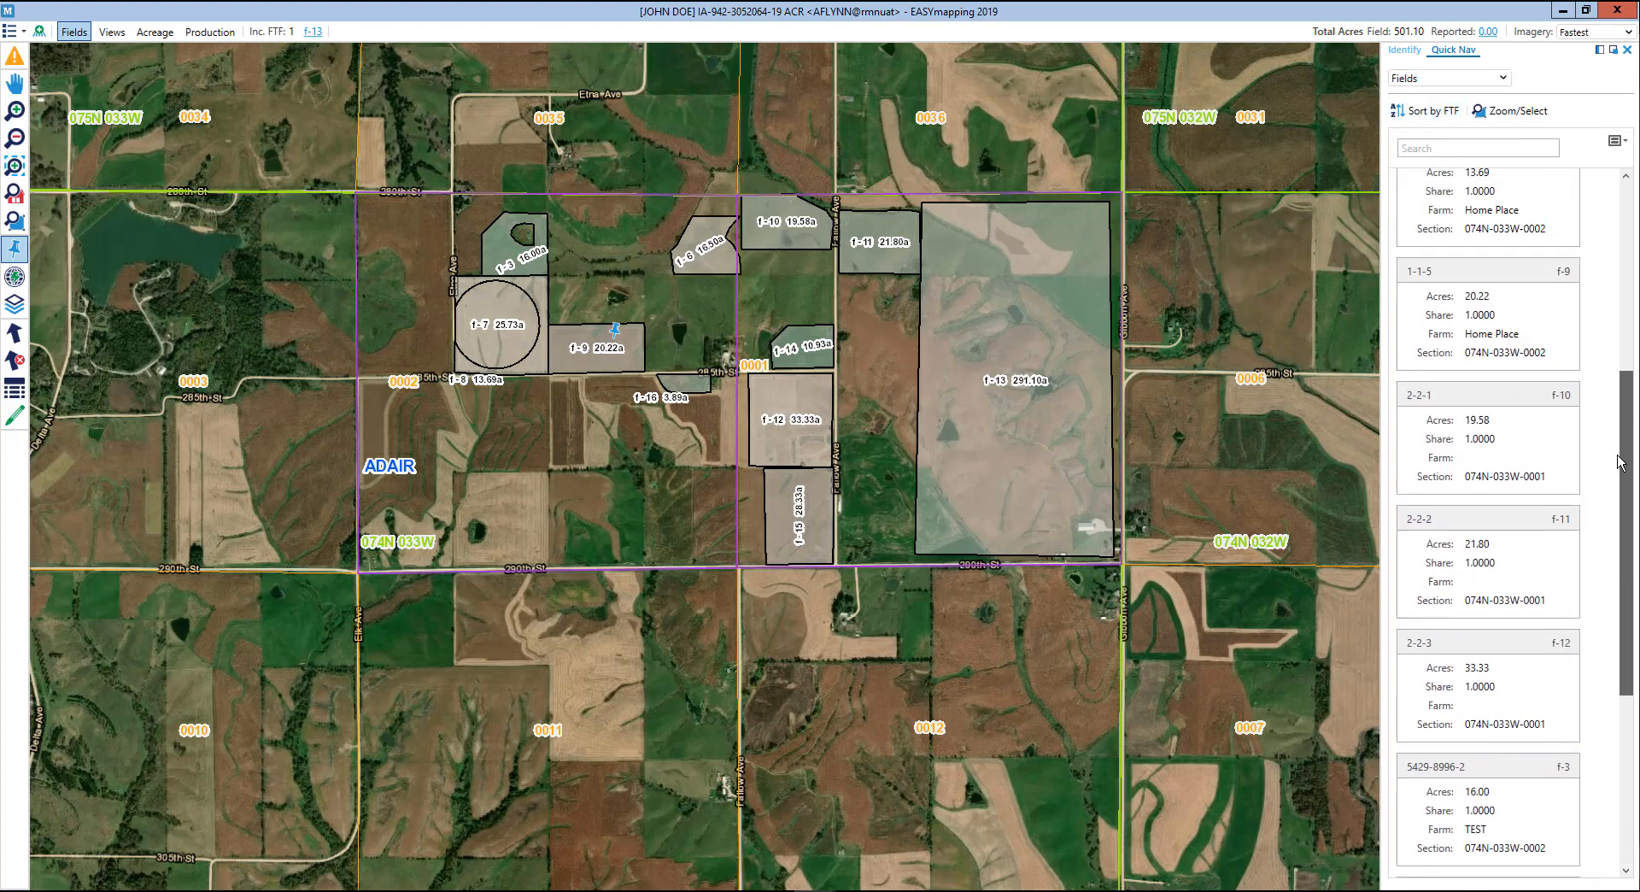
{"action": "left_click", "coordinate": [1463, 401]}
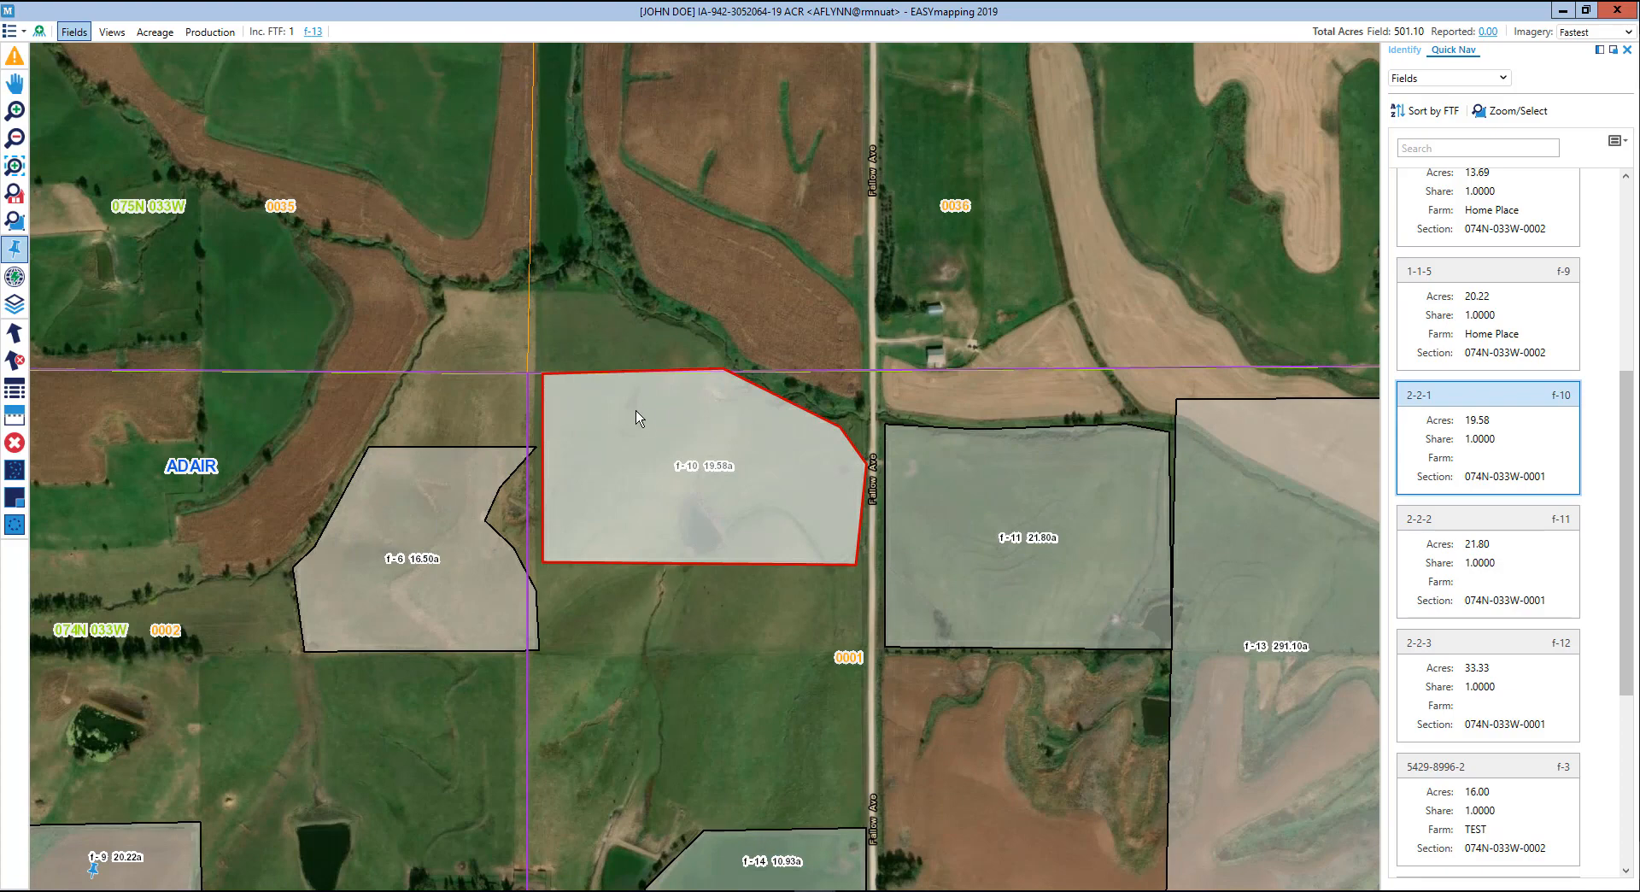
{"action": "left_click", "coordinate": [15, 194]}
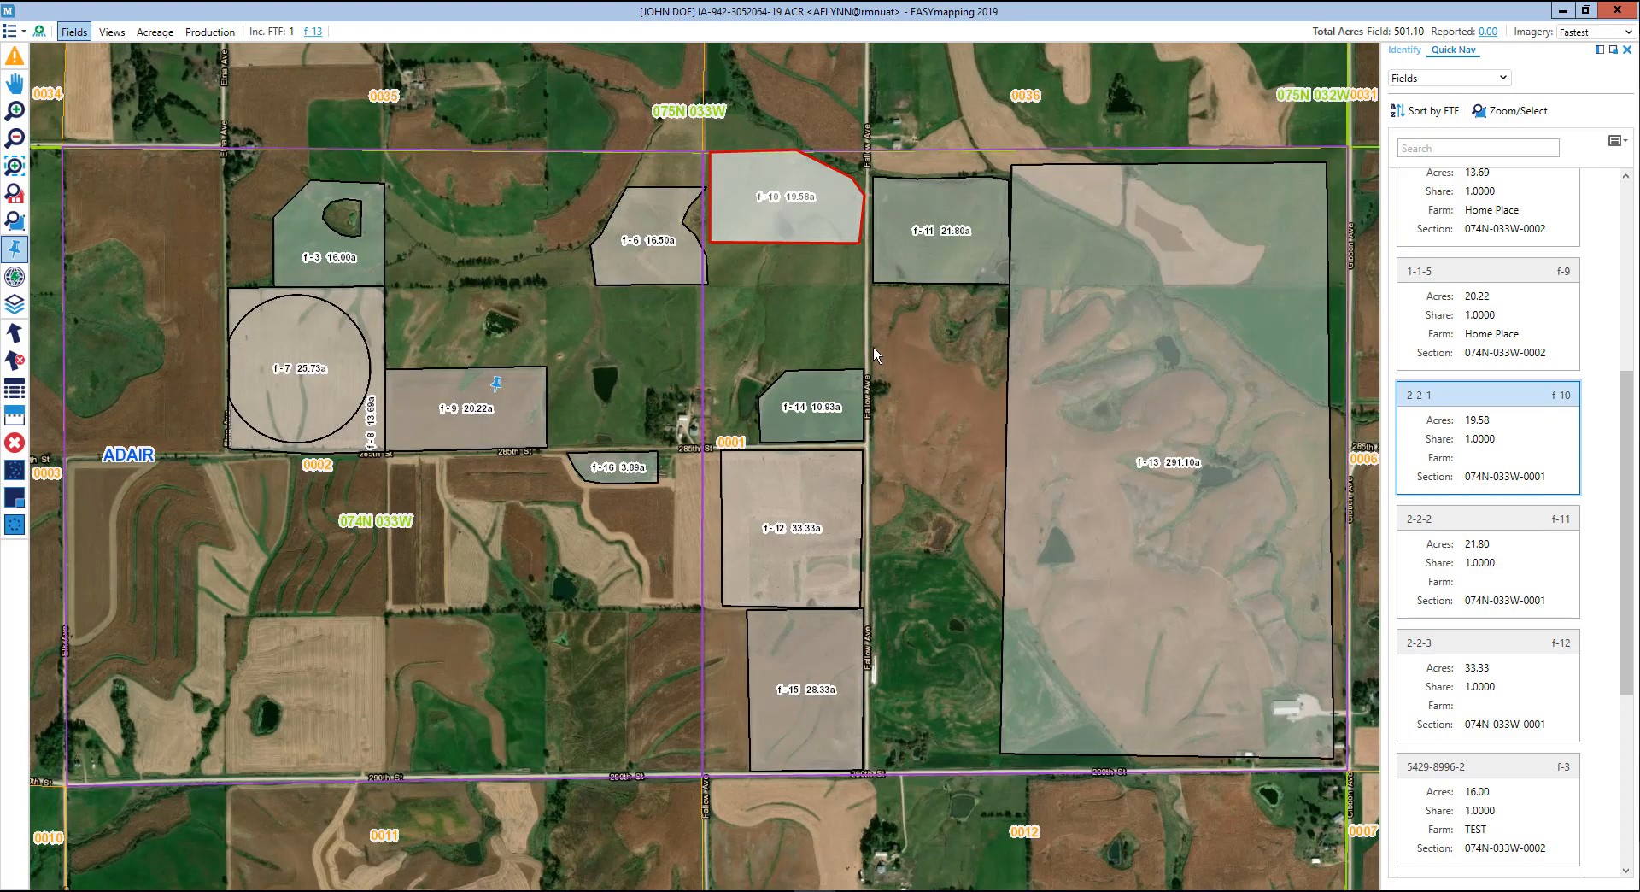
Step: Zoom to the fields of view VW 1 through Quick Nav, then show the CIMS Fields by FTF search
{"action": "left_click", "coordinate": [1503, 79]}
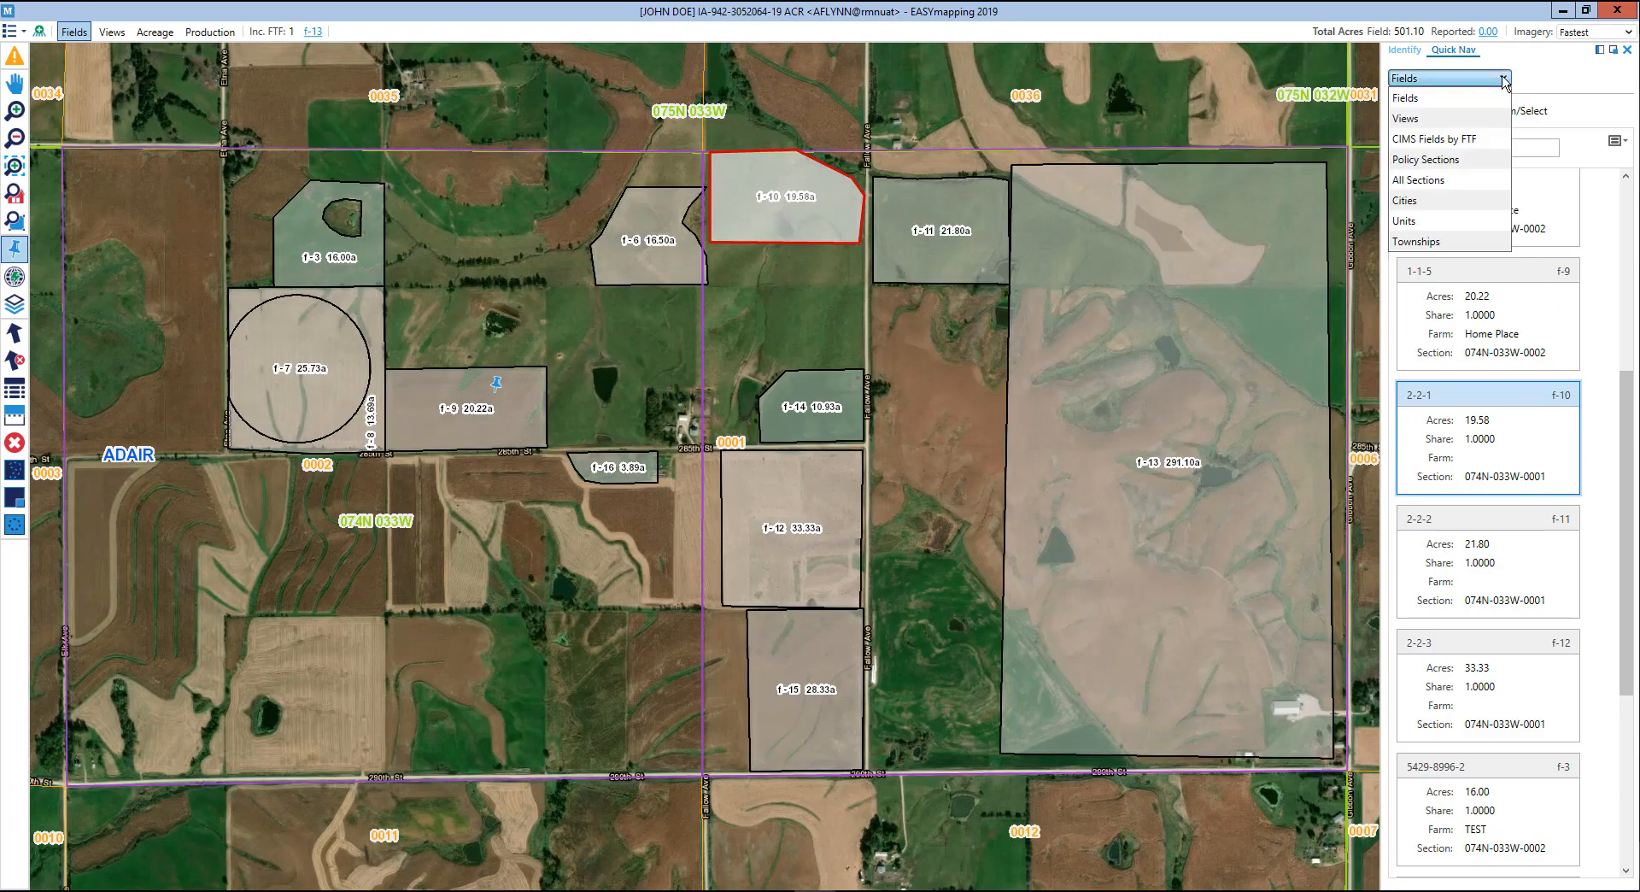
{"action": "left_click", "coordinate": [1438, 121]}
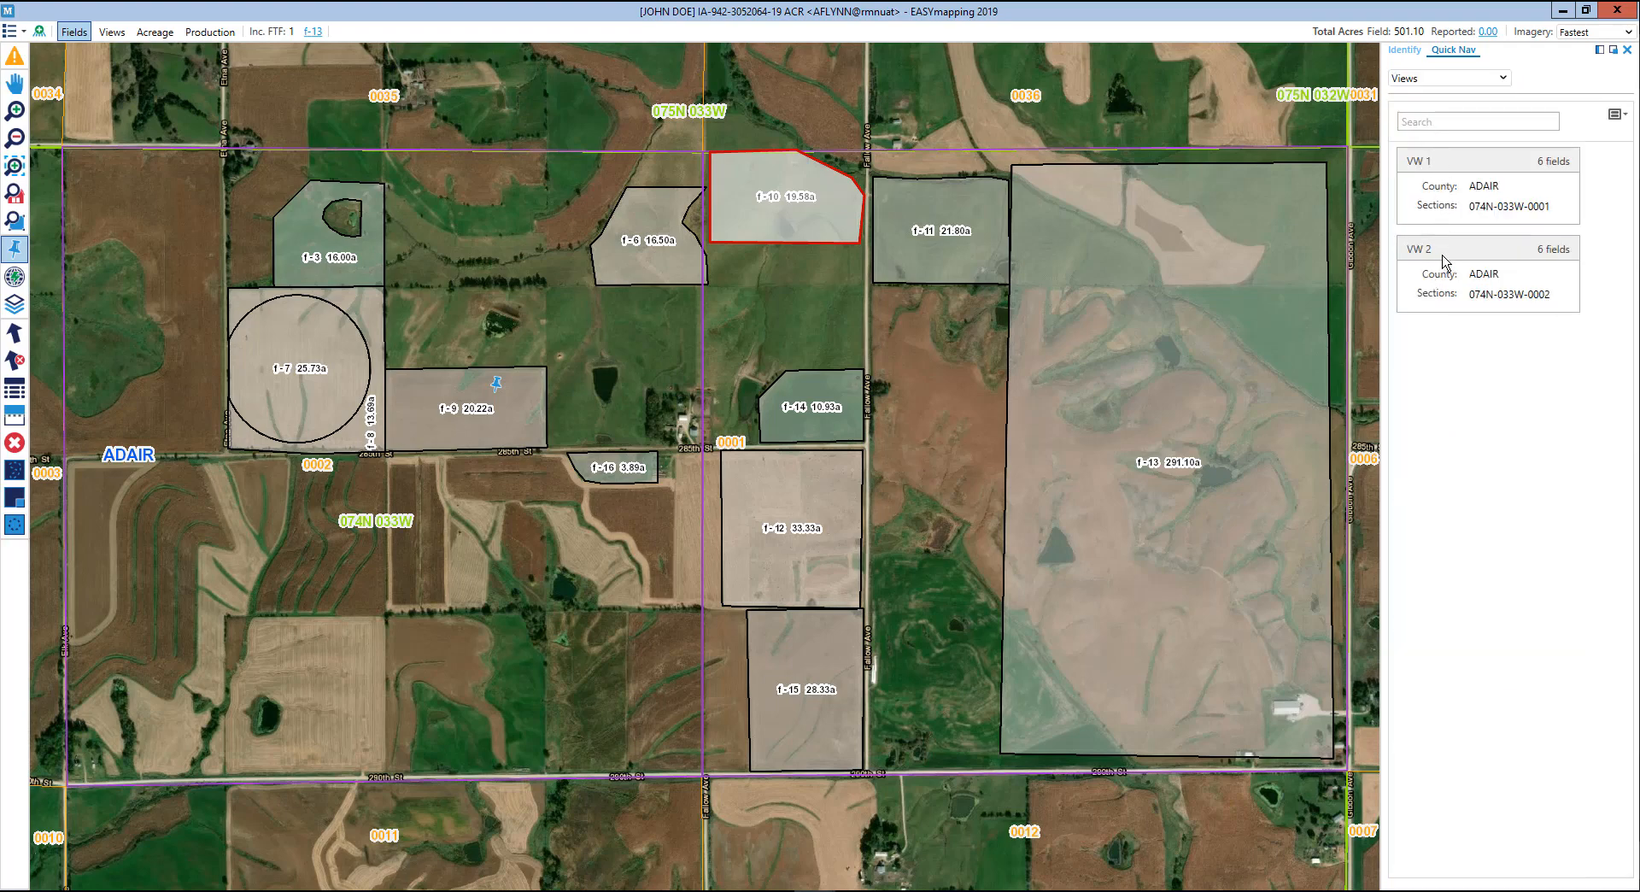
{"action": "left_click", "coordinate": [1460, 168]}
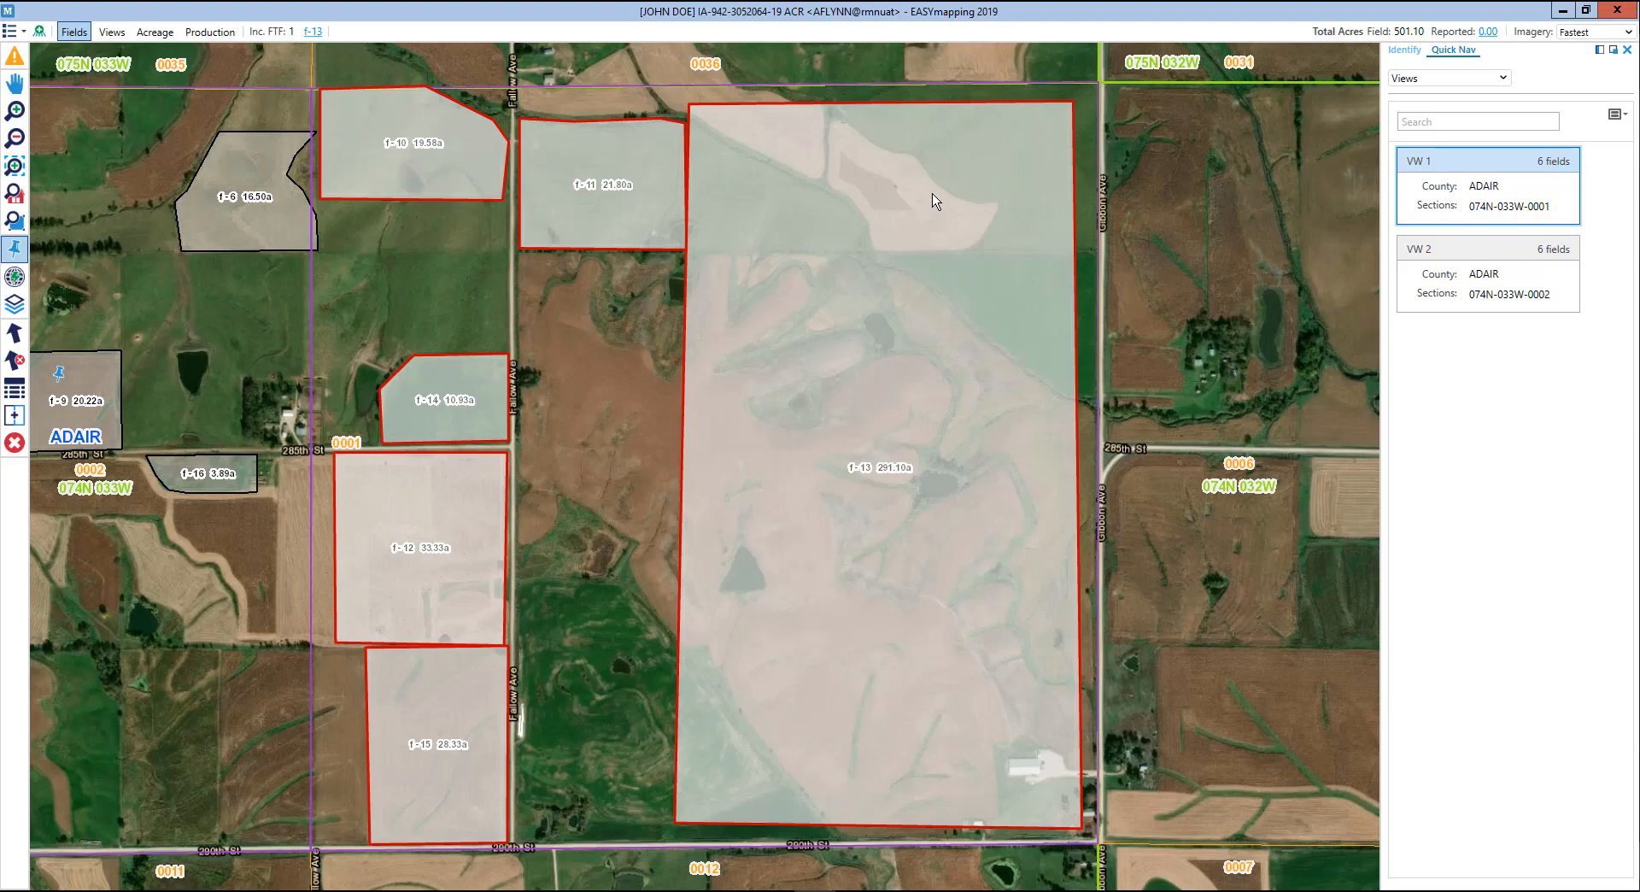
{"action": "left_click", "coordinate": [1489, 80]}
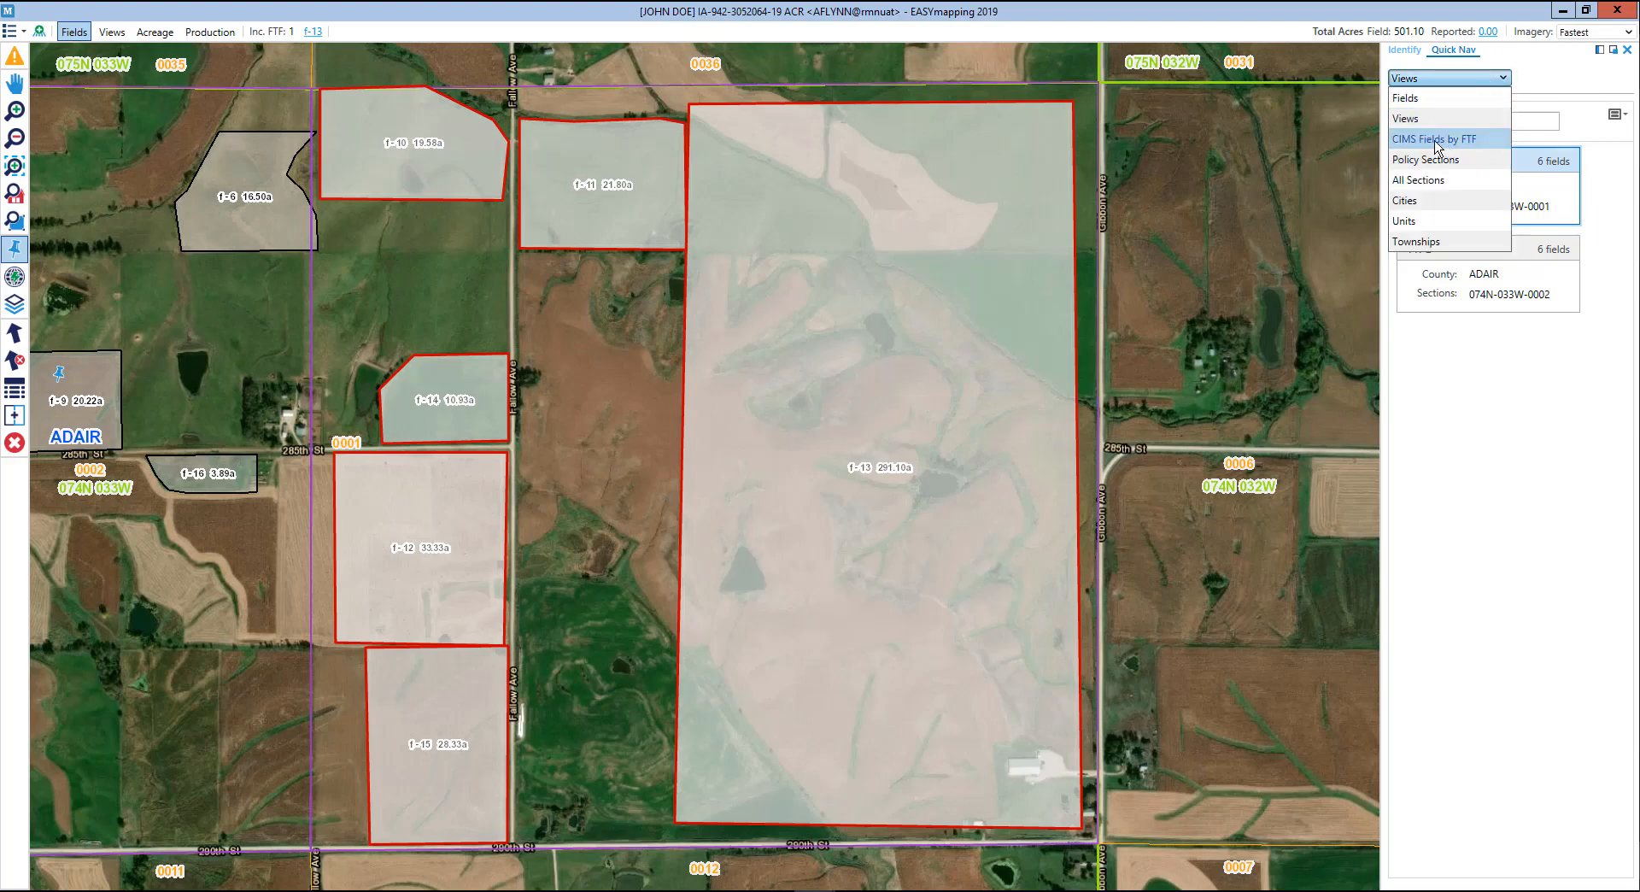
{"action": "left_click", "coordinate": [1438, 141]}
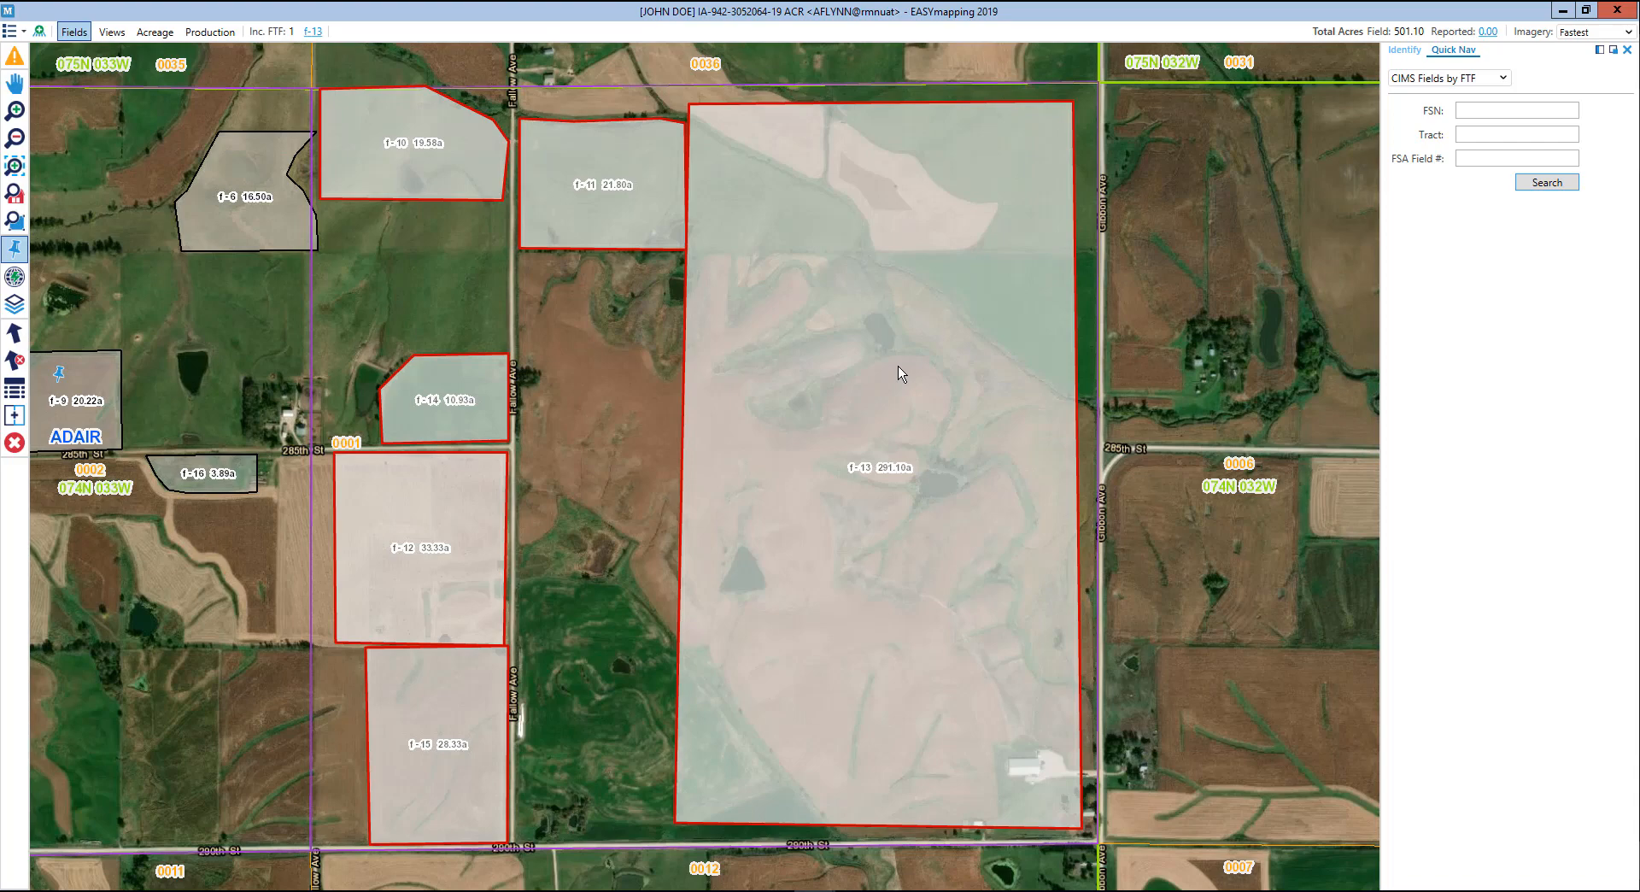
Step: Return Quick Nav to the Fields list and reverse its sort order by FTF
{"action": "left_click", "coordinate": [1475, 86]}
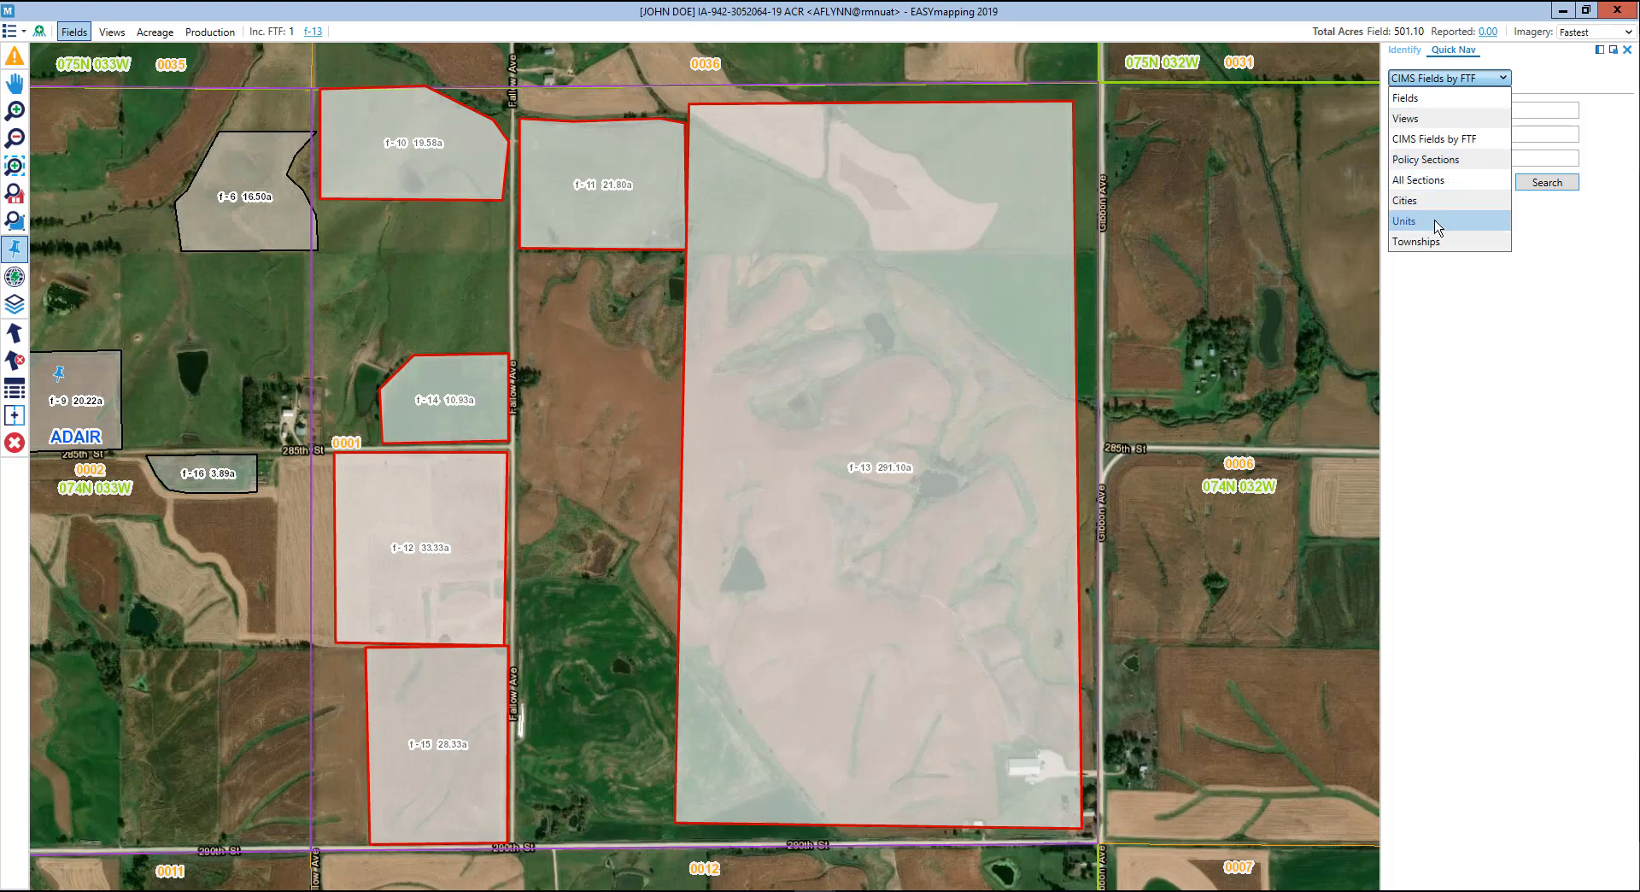
{"action": "left_click", "coordinate": [1424, 100]}
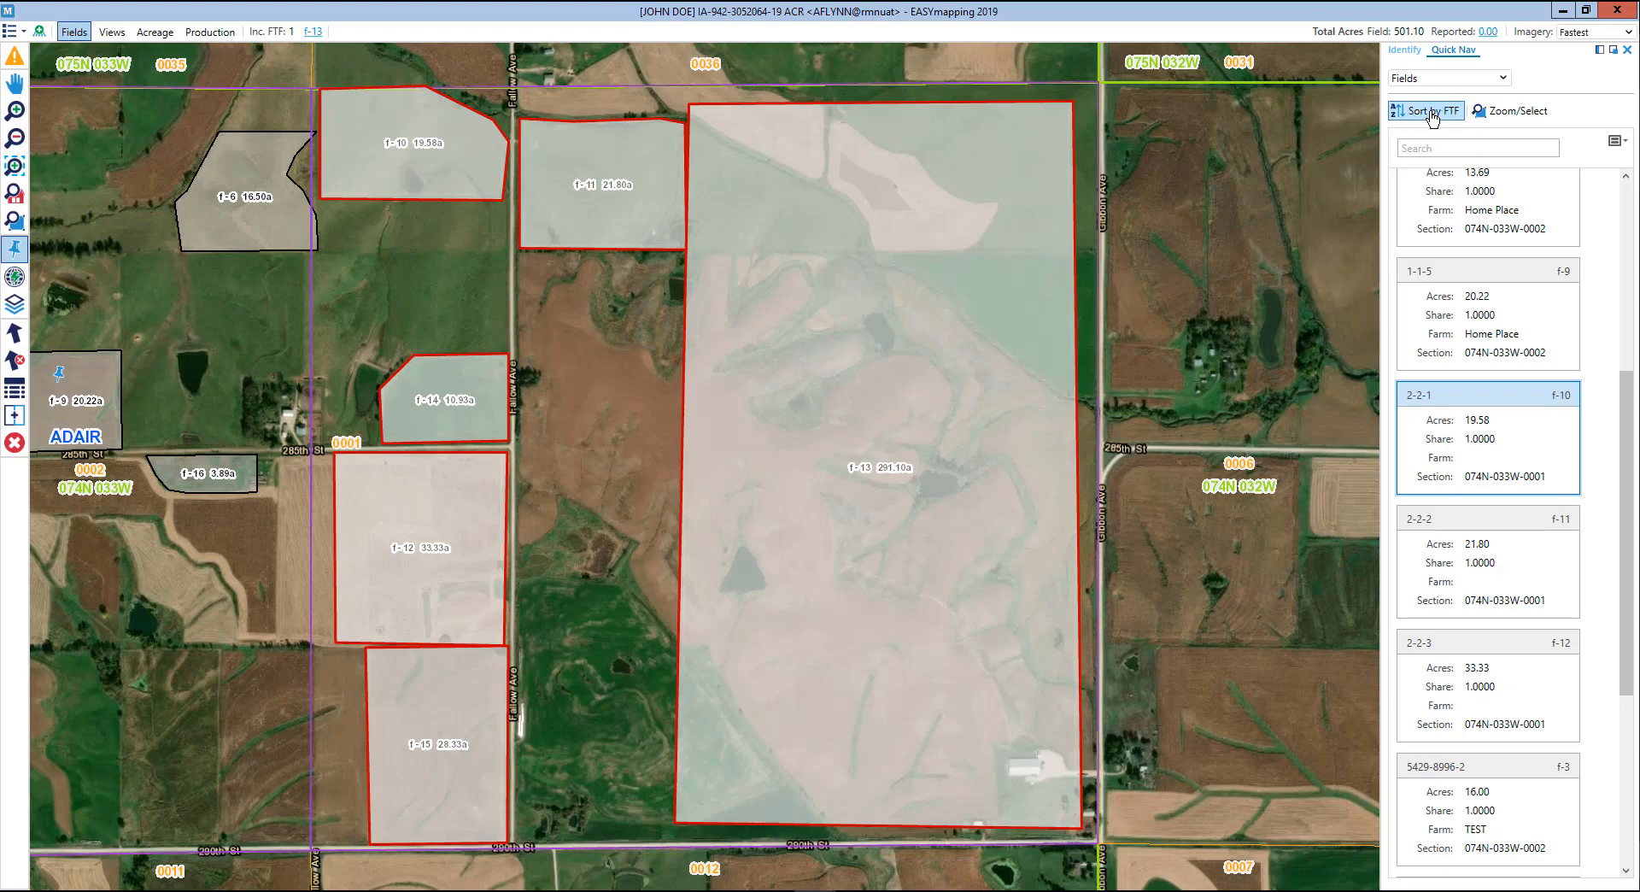
{"action": "left_click", "coordinate": [1432, 115]}
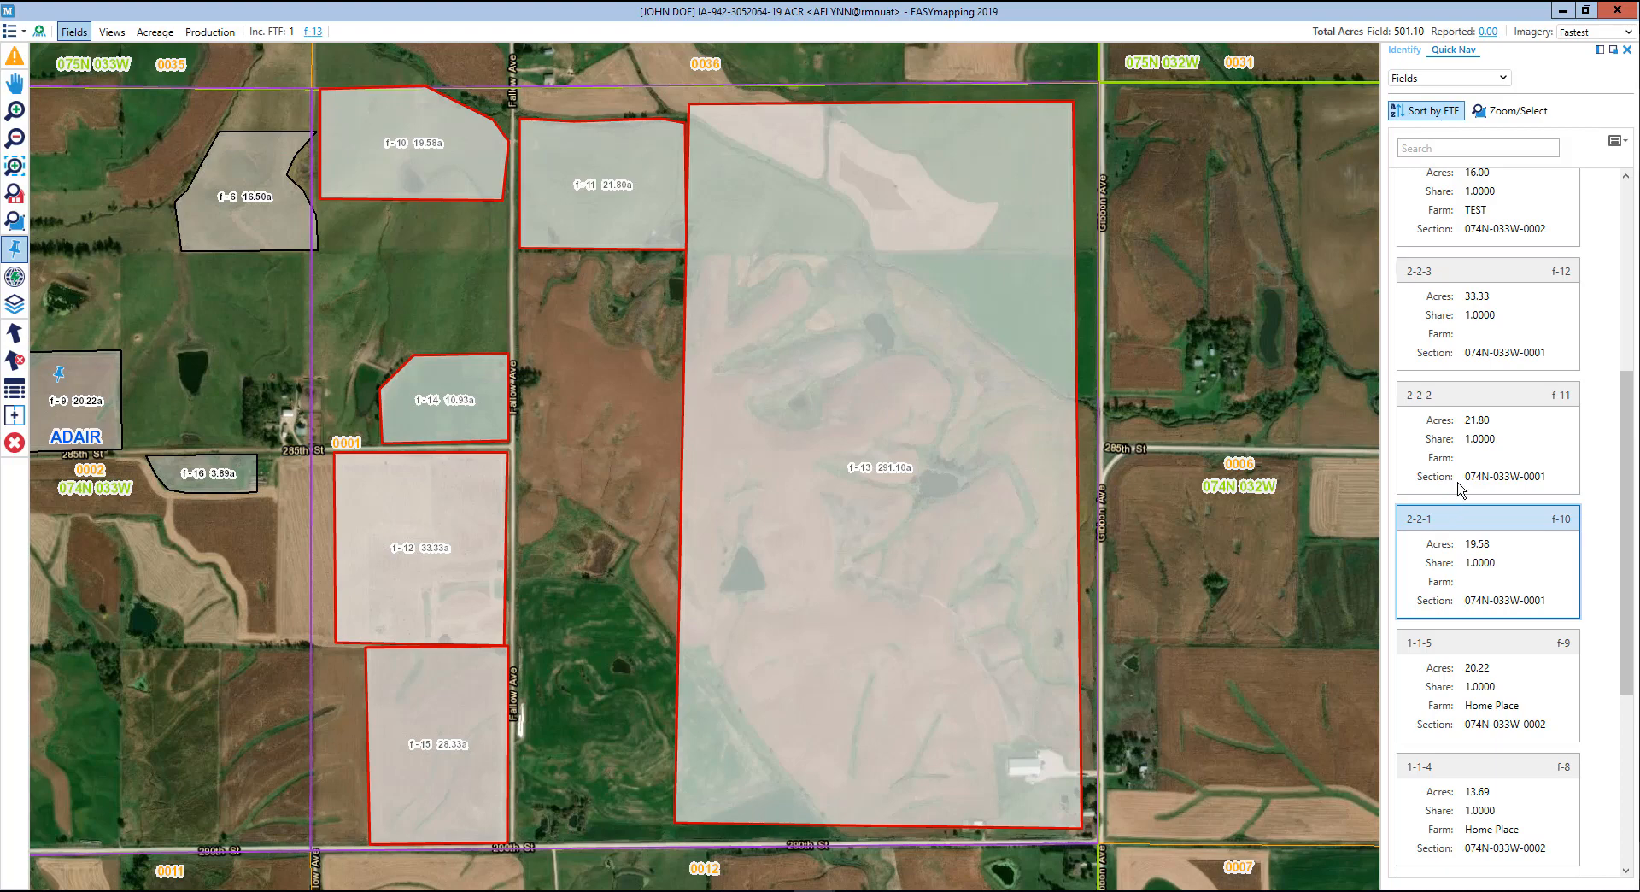
{"action": "left_click", "coordinate": [1614, 141]}
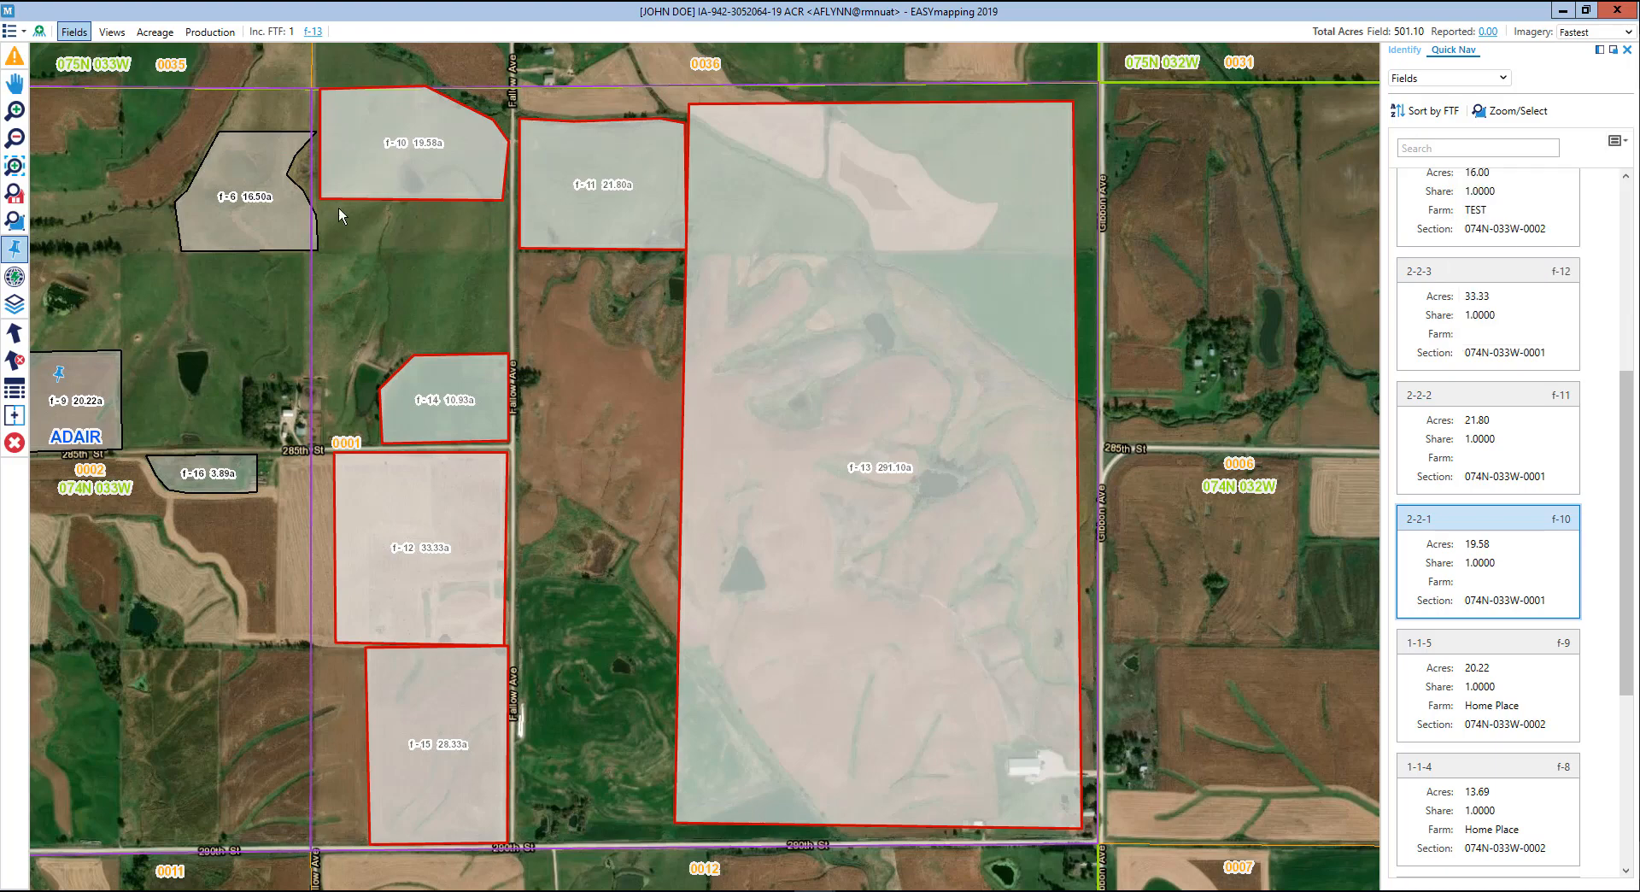
Step: Open Map Layers and switch between the Identify, Quick Nav and Map Layers panes
{"action": "left_click", "coordinate": [15, 305]}
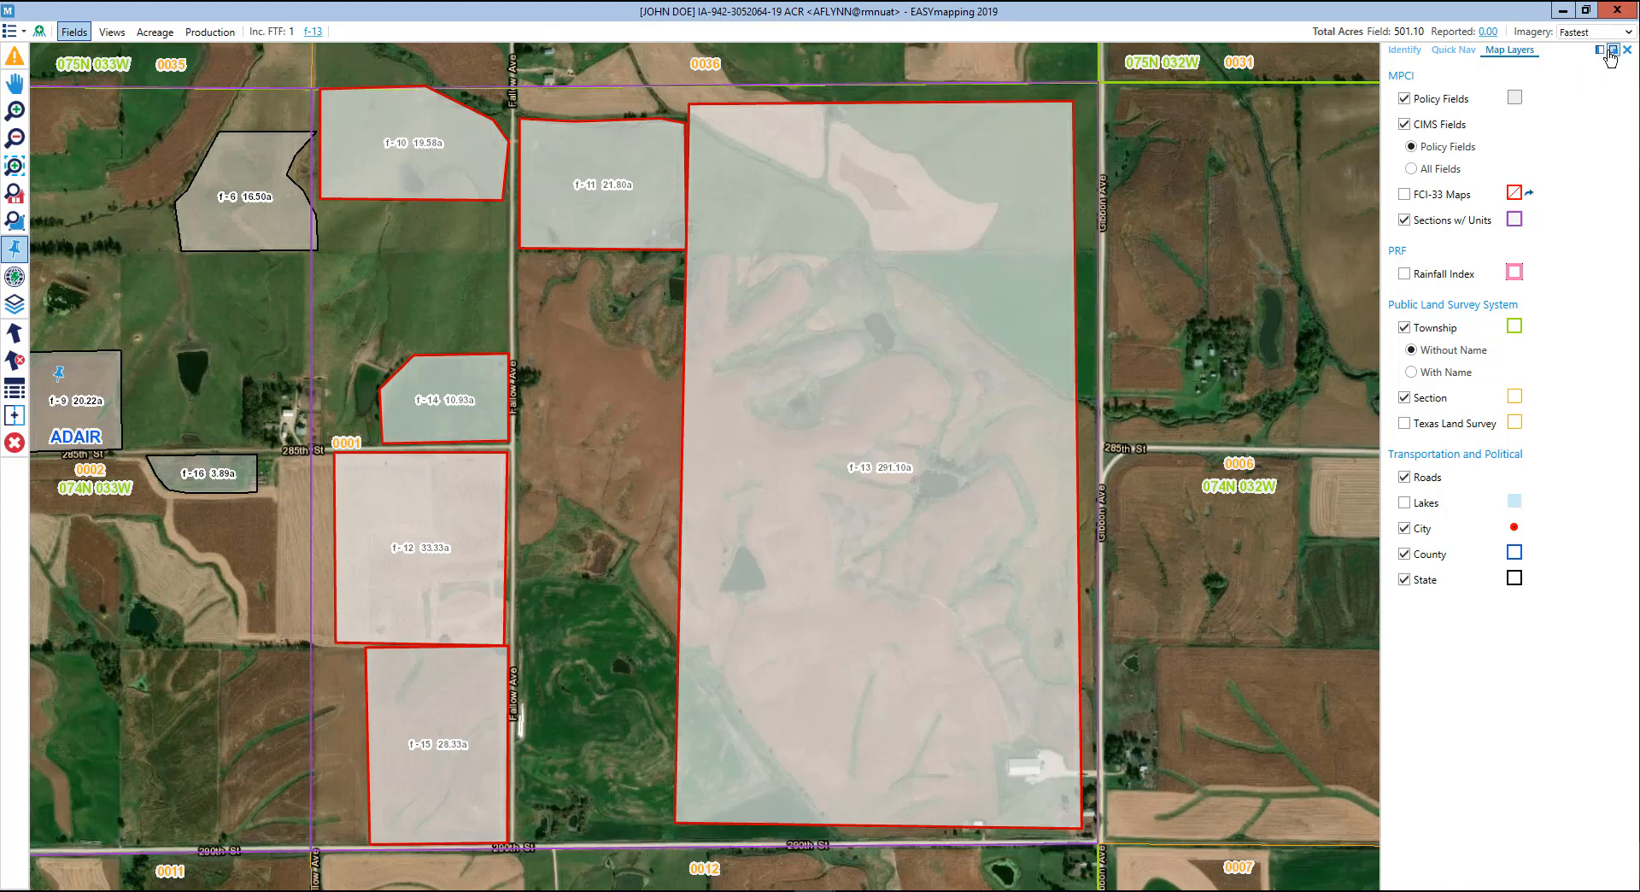
{"action": "left_click", "coordinate": [1453, 51]}
{"action": "left_click", "coordinate": [1410, 51]}
{"action": "left_click", "coordinate": [1442, 51]}
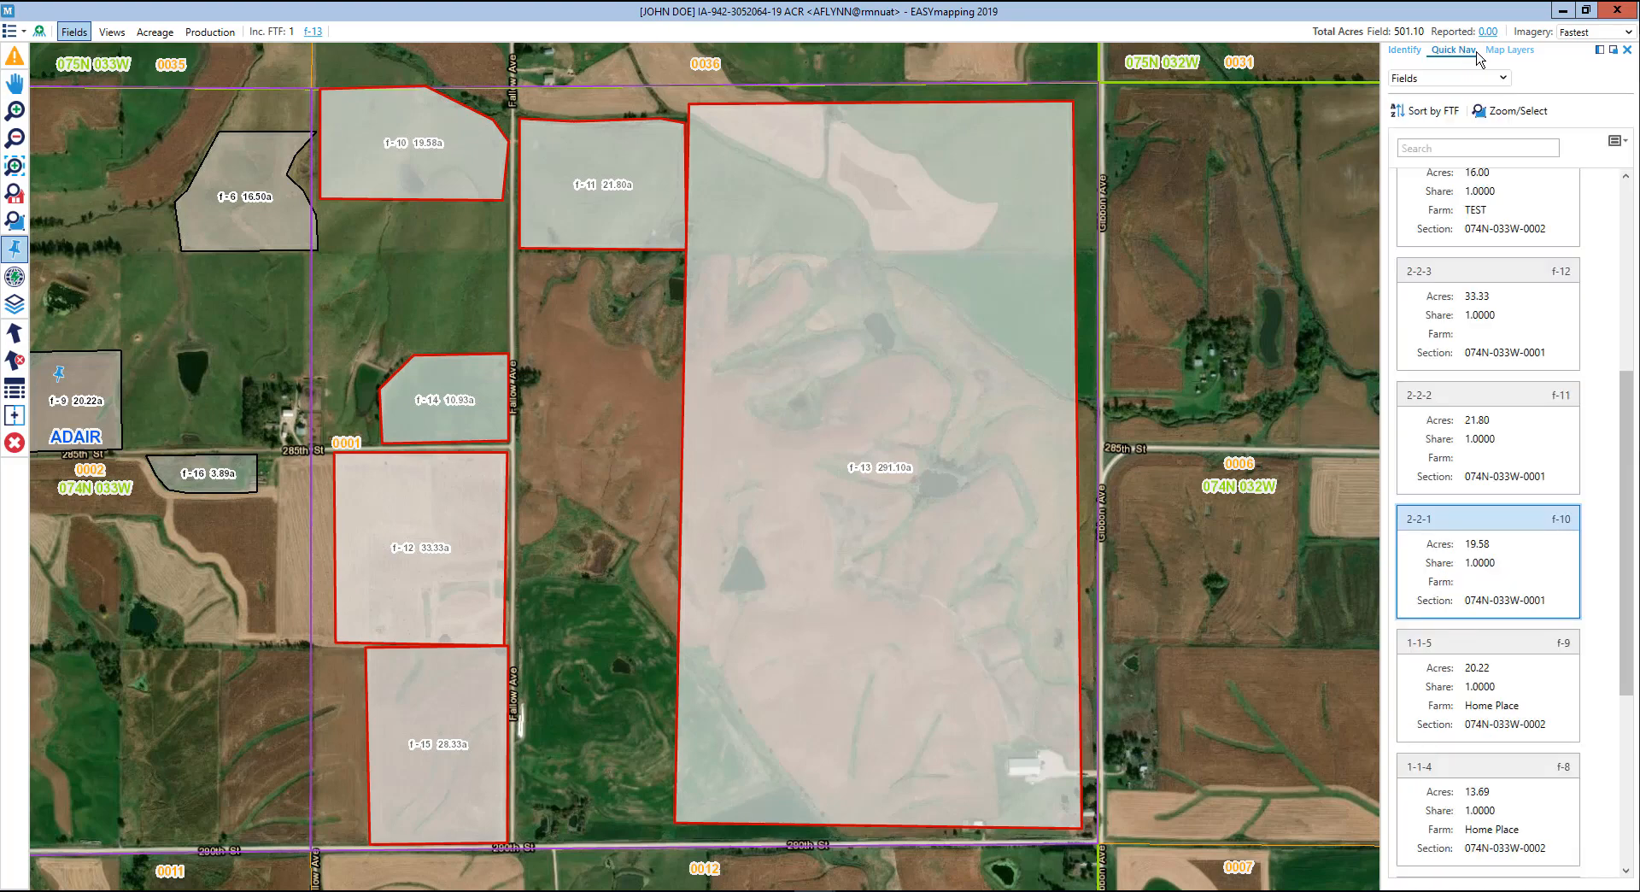
{"action": "left_click", "coordinate": [1510, 50]}
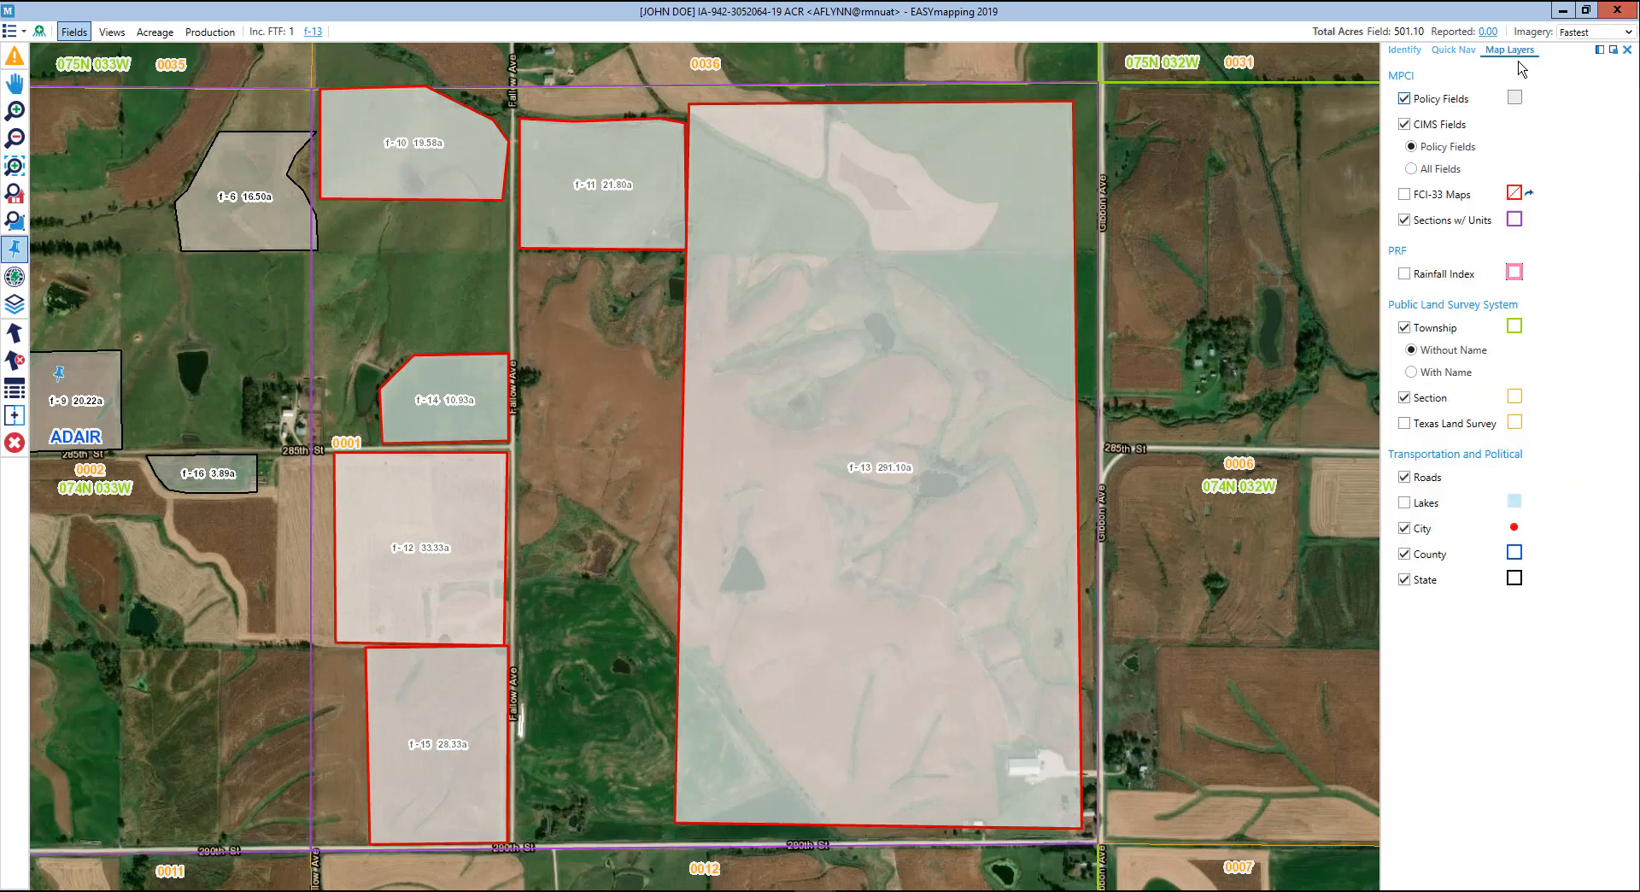
{"action": "left_click", "coordinate": [1459, 51]}
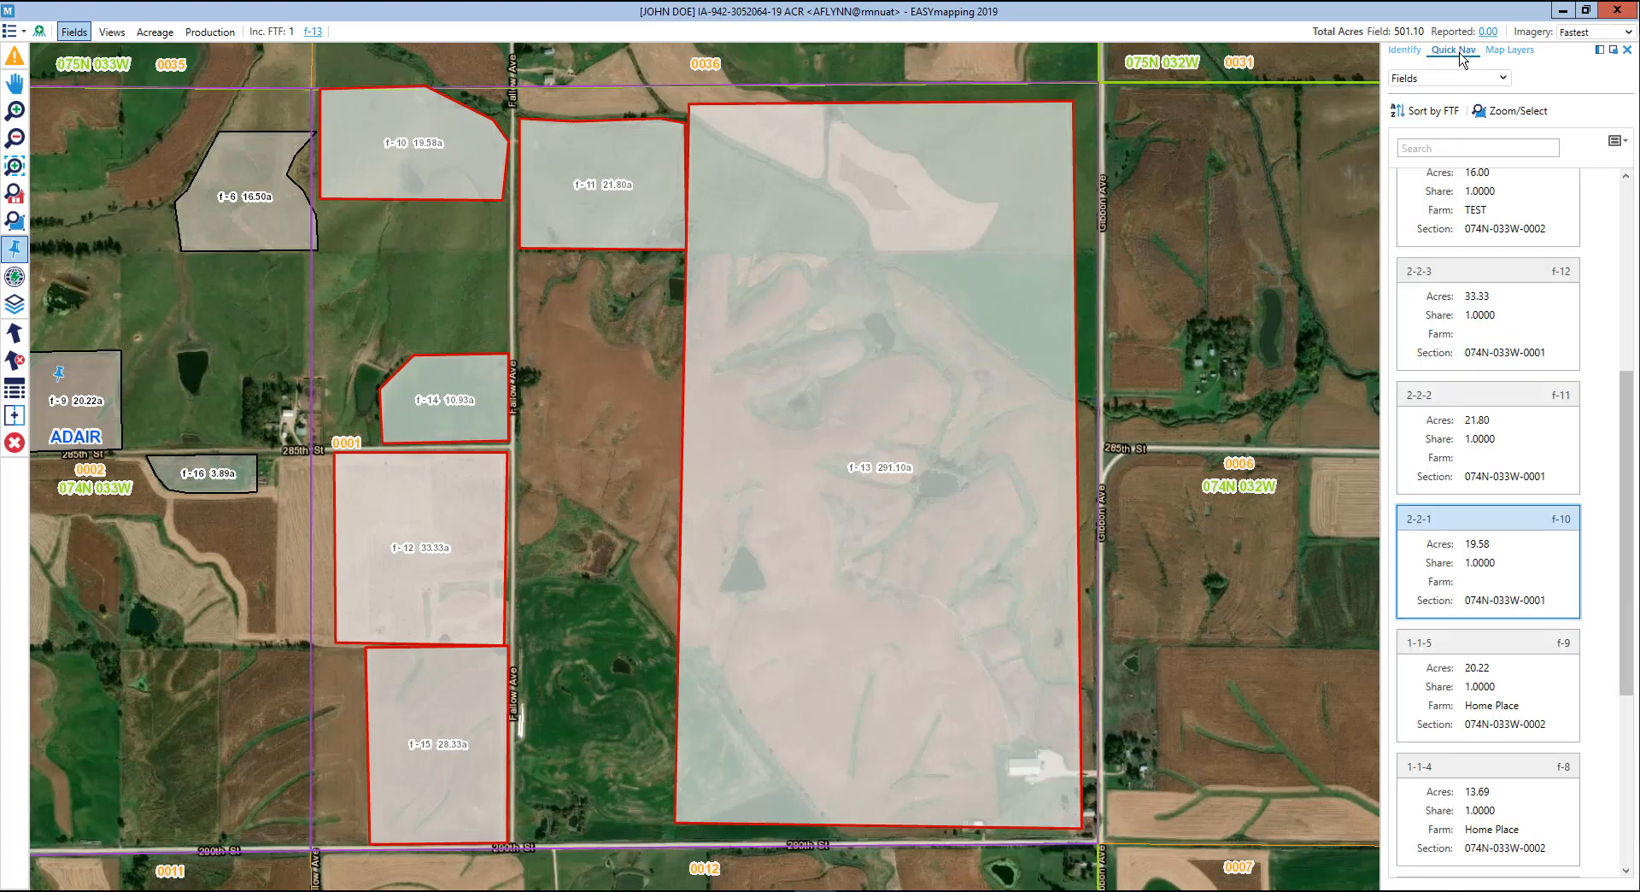
Step: Close the Quick Nav and Identify panes, keeping only Map Layers open
{"action": "left_click", "coordinate": [1627, 51]}
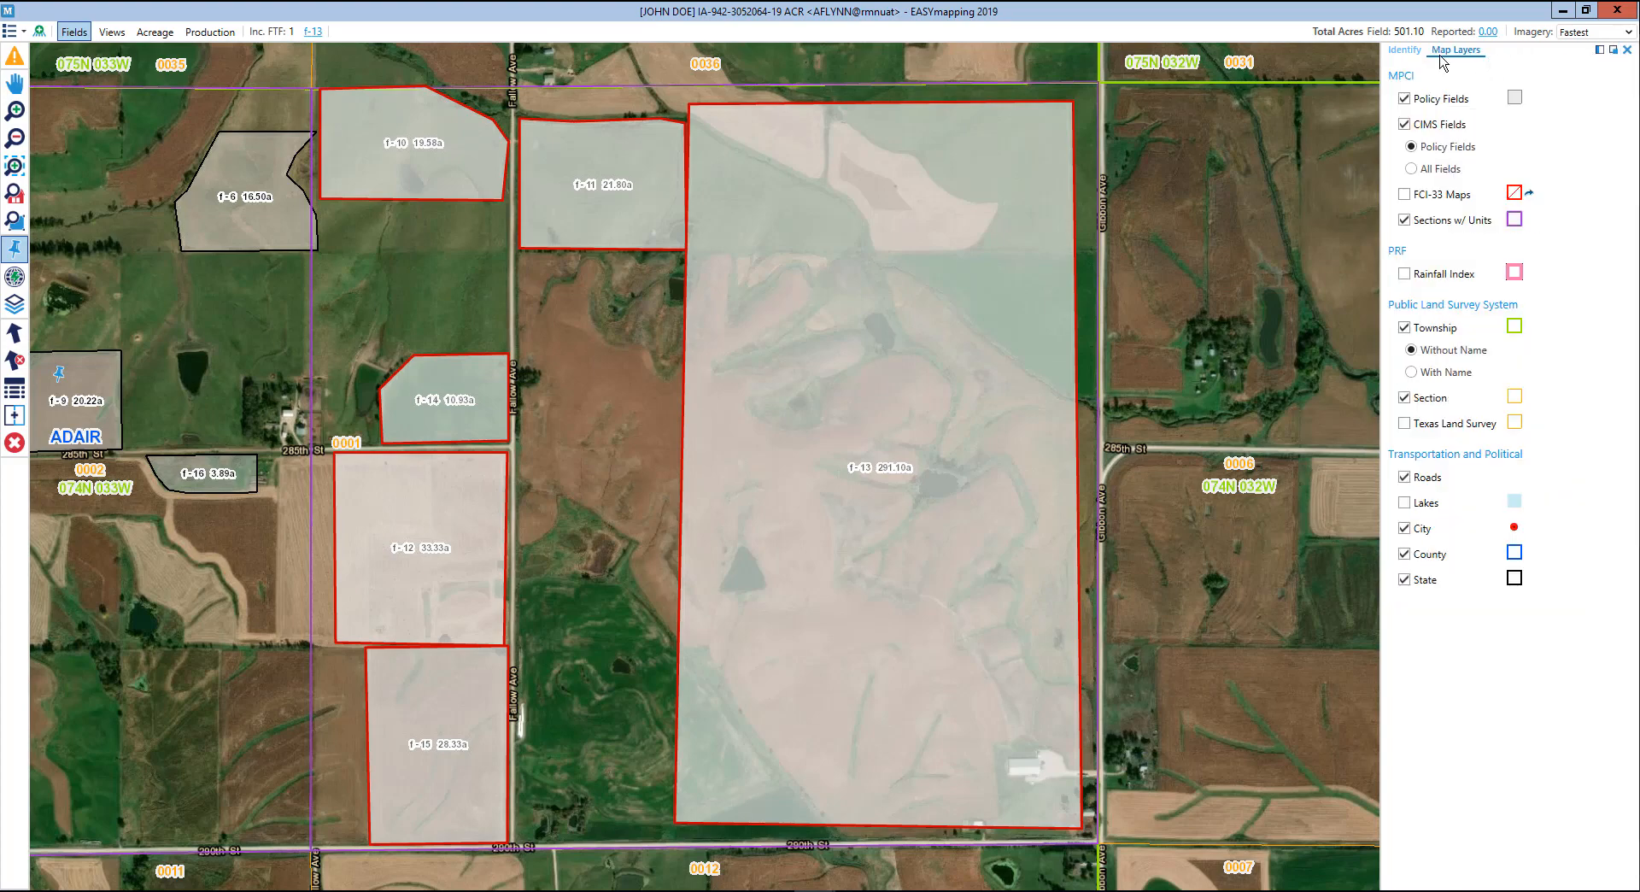
{"action": "left_click", "coordinate": [1413, 54]}
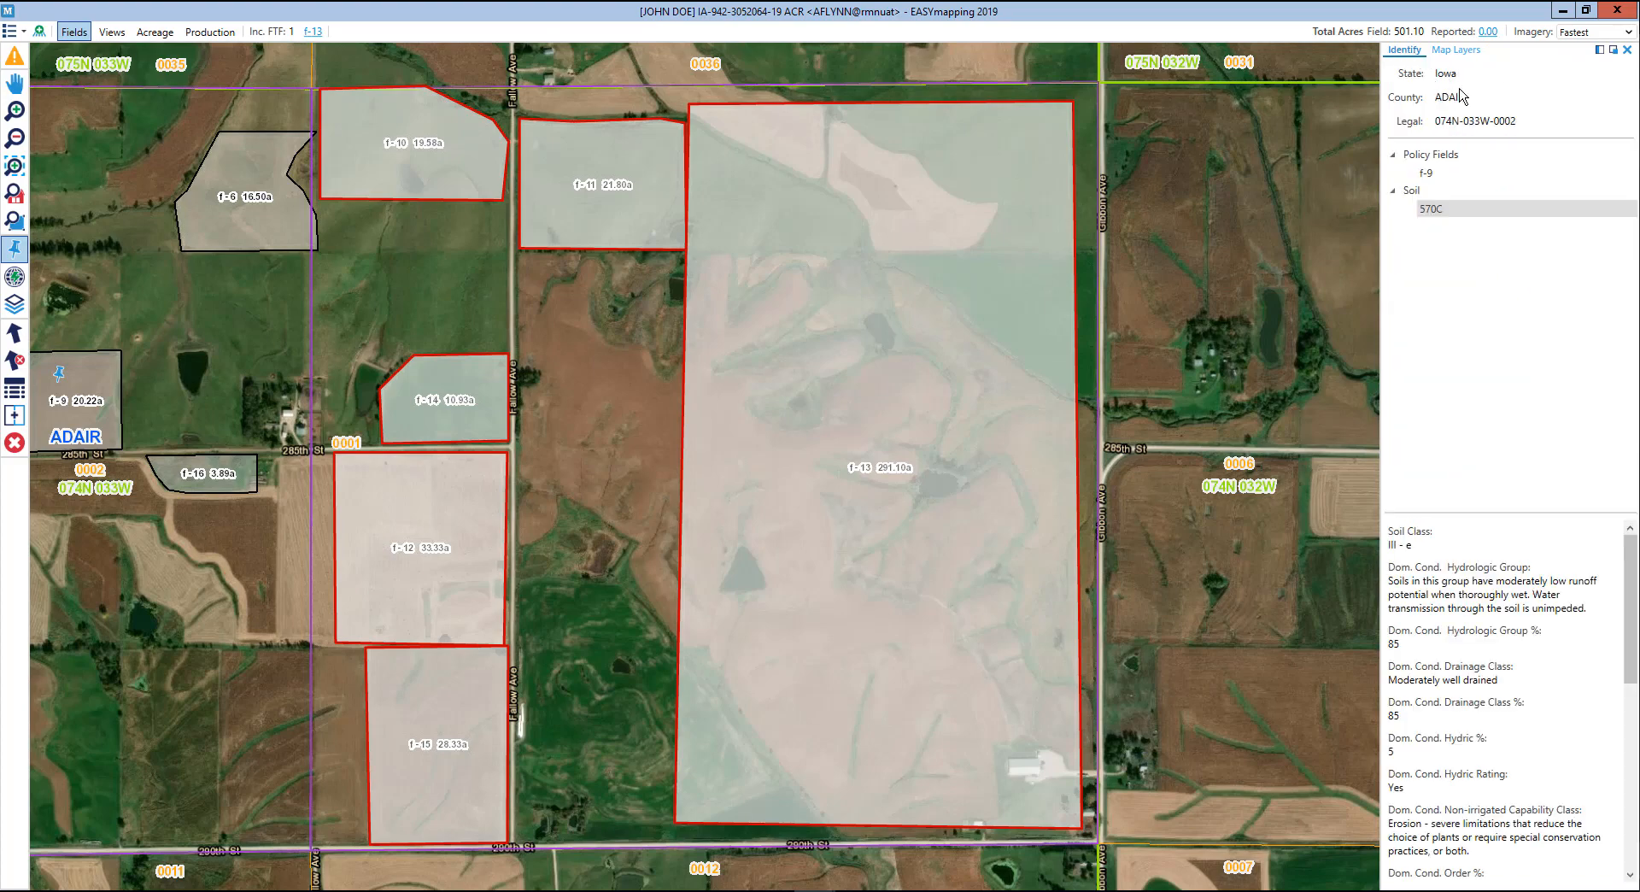
{"action": "left_click", "coordinate": [1627, 50]}
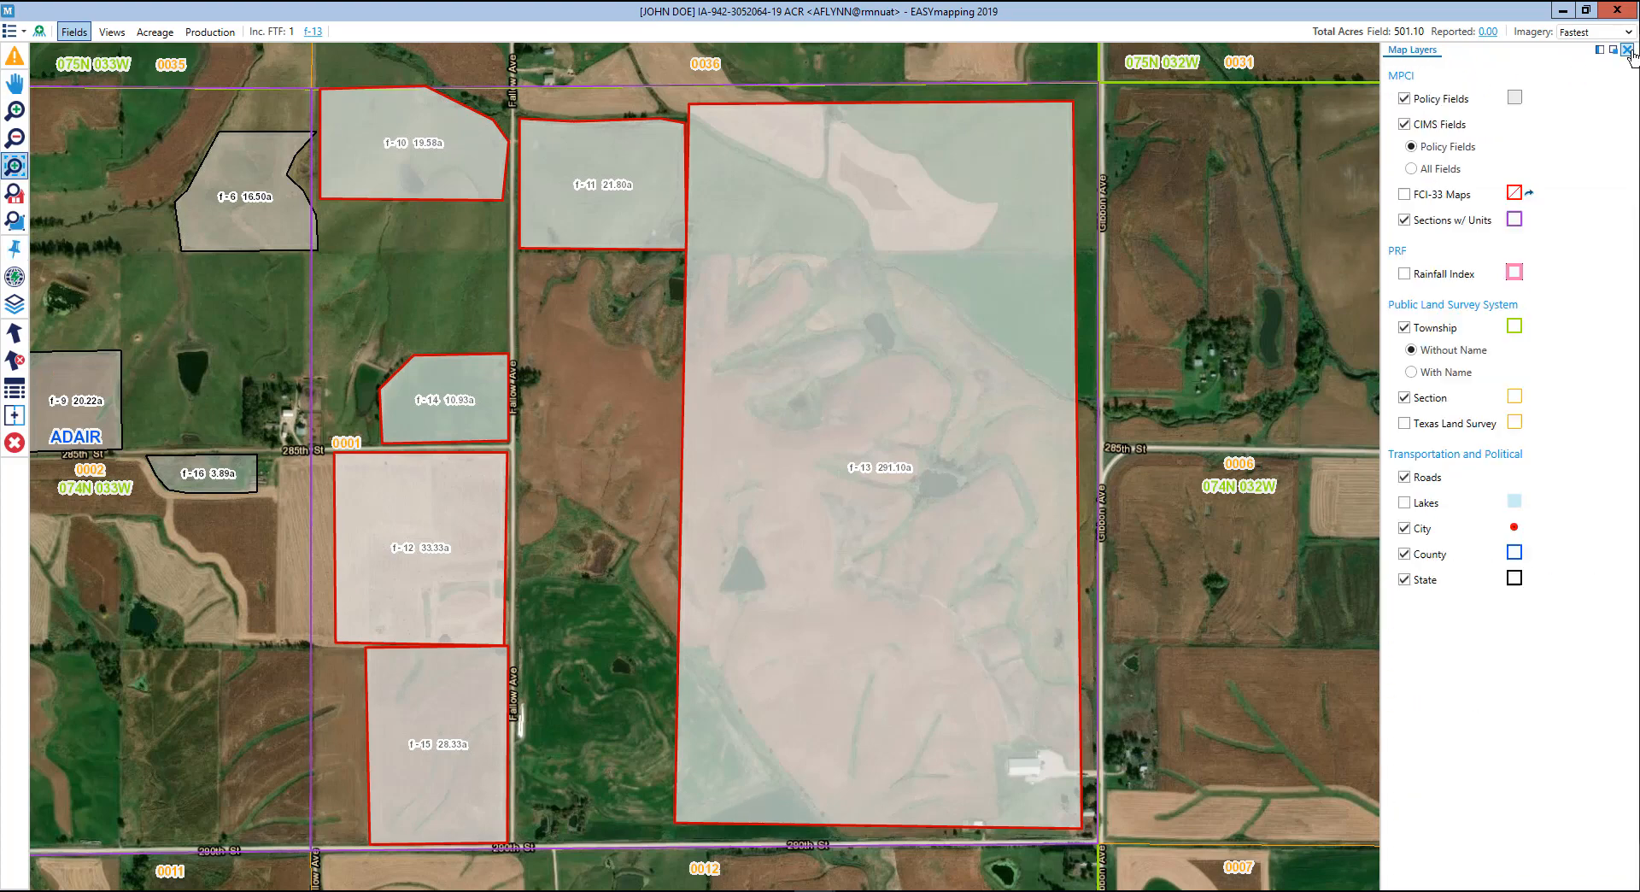
Step: Zoom to all of the policy's fields and clear the selection of the VW 1 fields
{"action": "left_click", "coordinate": [12, 200]}
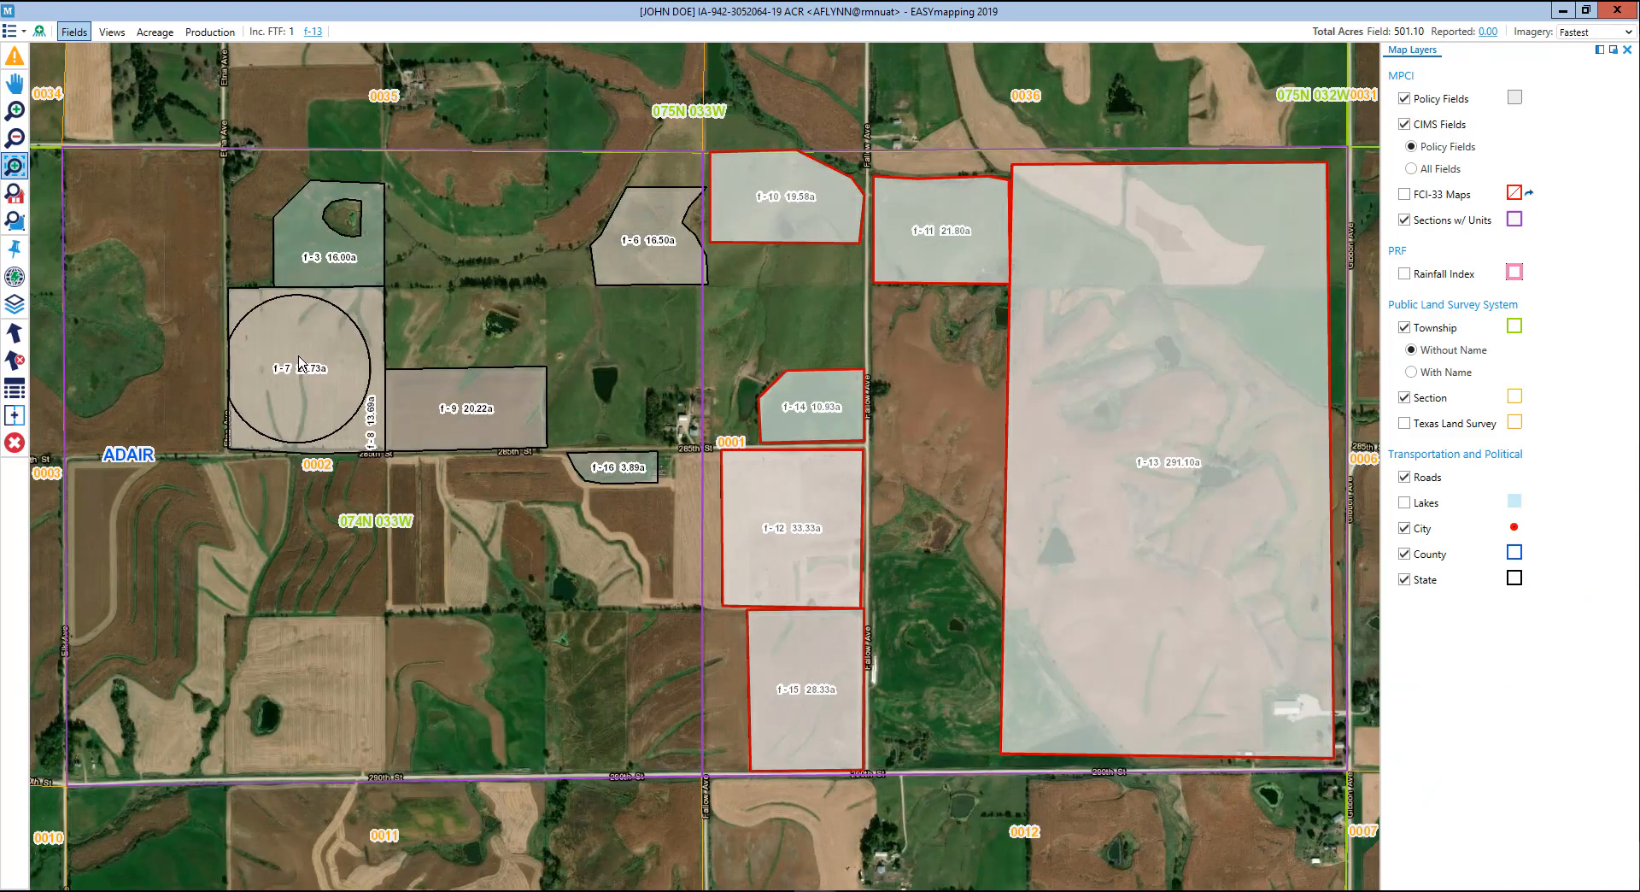
{"action": "left_click", "coordinate": [14, 363]}
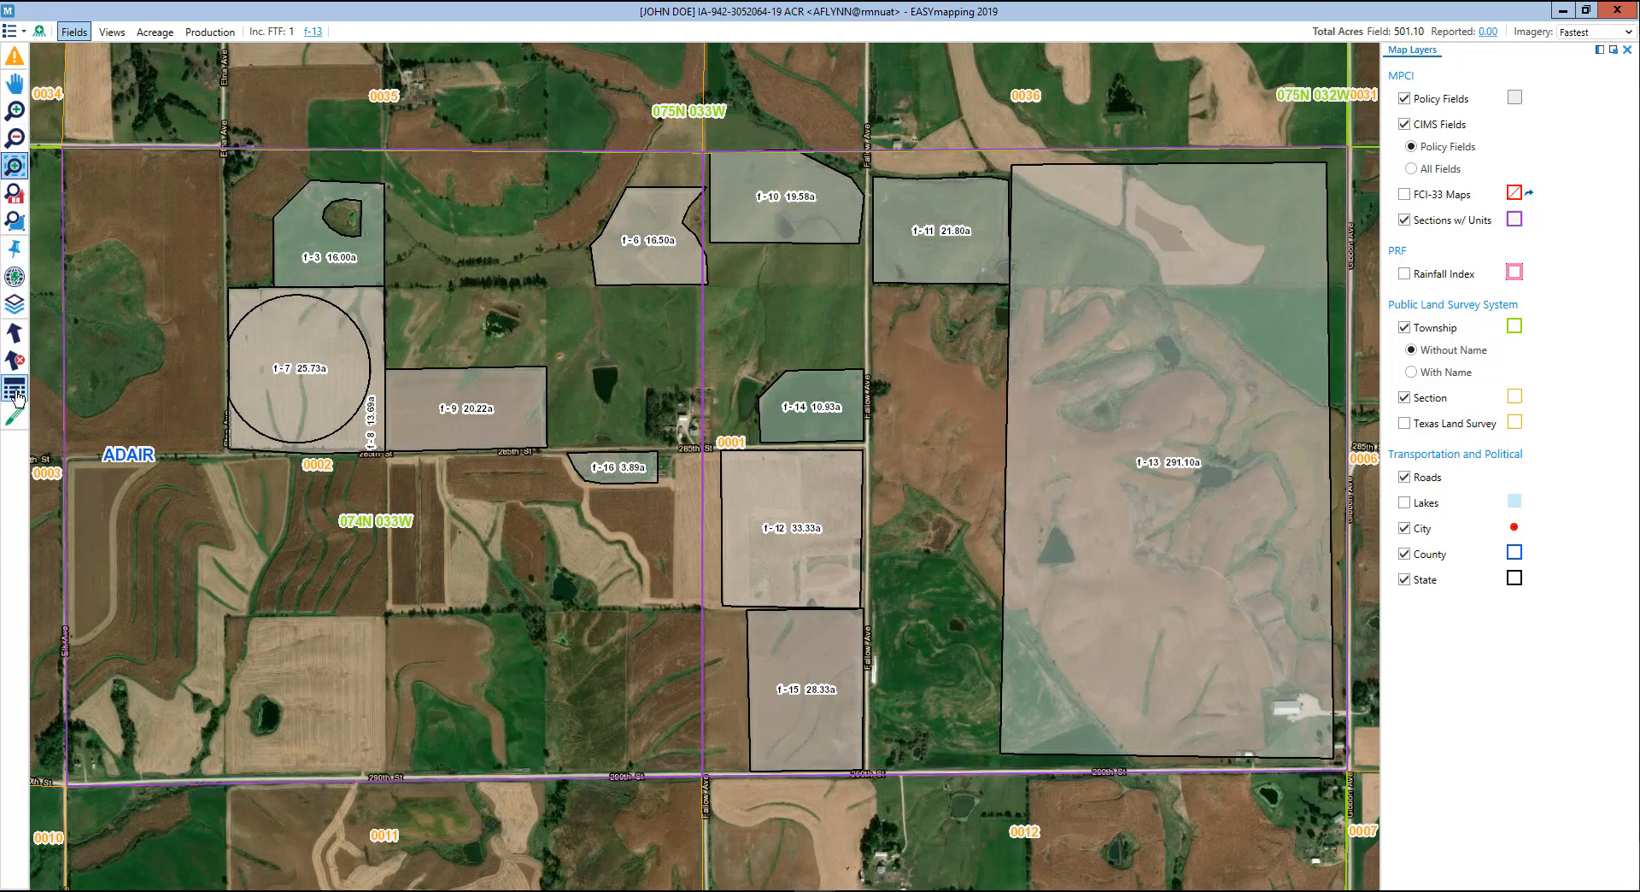
Step: Dock the Map Layers pane on the opposite side of the map, then return it to its original side
{"action": "left_click", "coordinate": [1598, 50]}
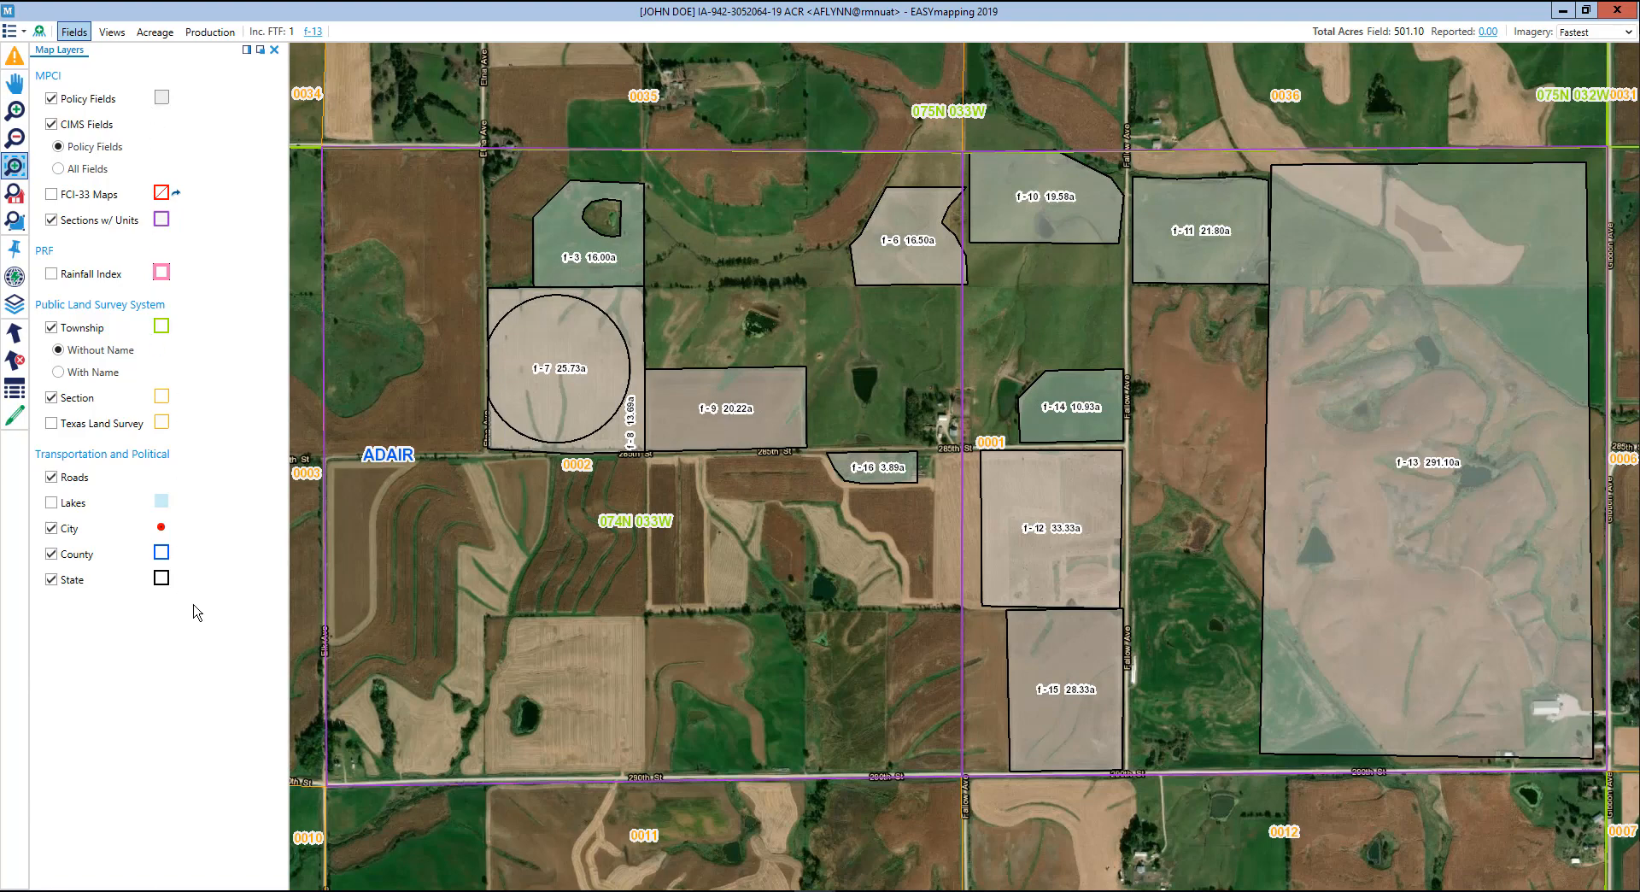
{"action": "left_click", "coordinate": [247, 51]}
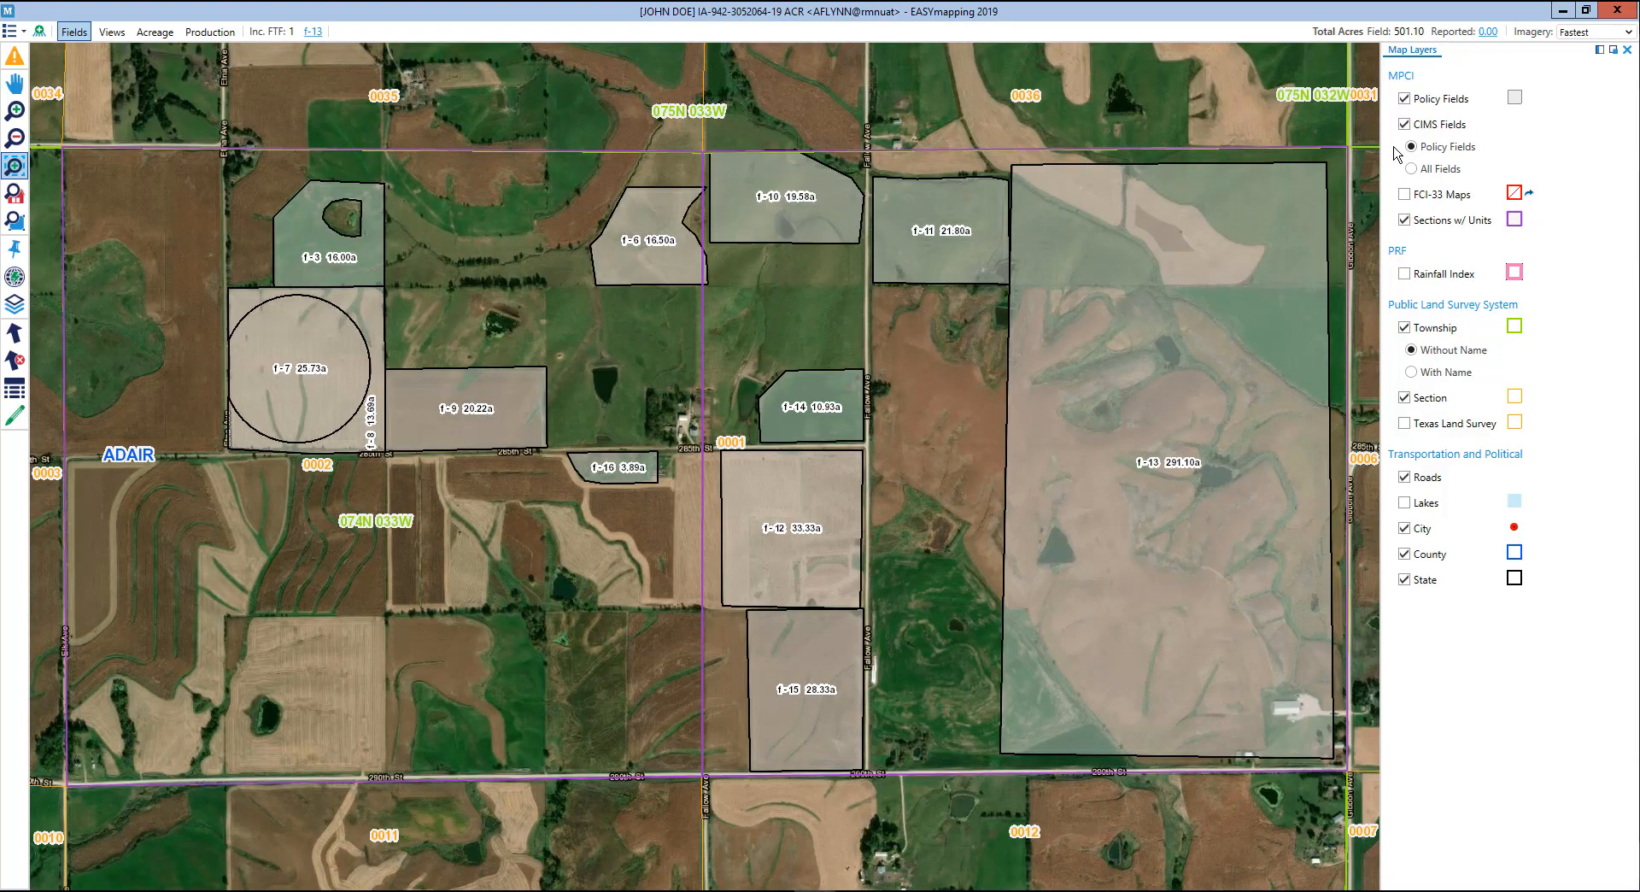
Step: Undock Map Layers as a floating window, move it across and off the map, and restore it as a docked pane
{"action": "left_click", "coordinate": [1613, 53]}
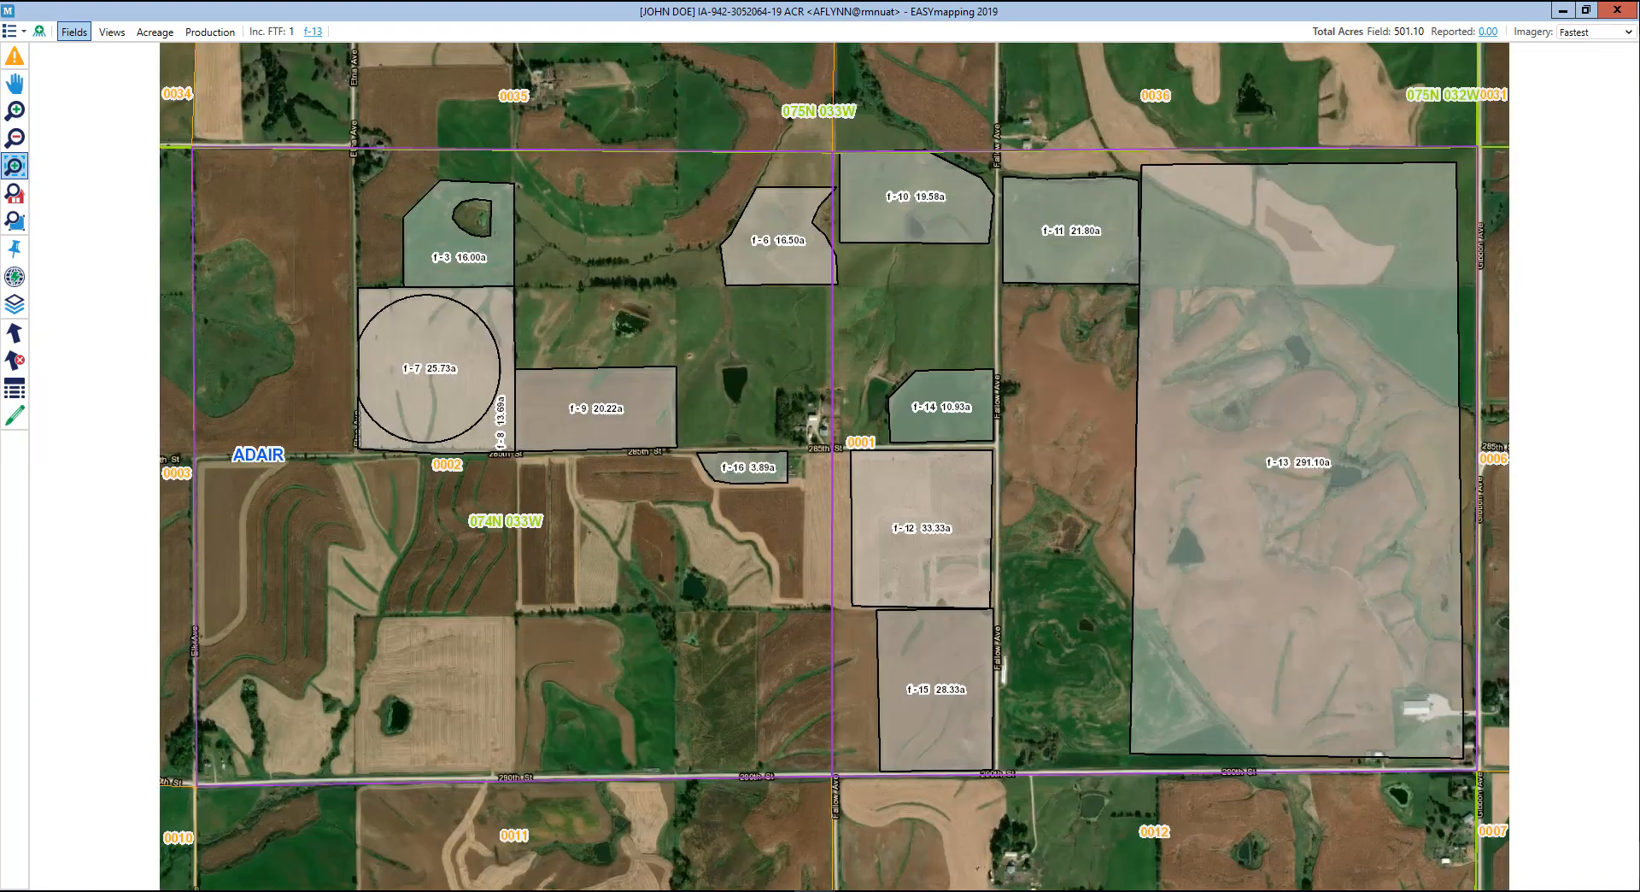
{"action": "left_click_drag", "start_coordinate": [117, 193], "coordinate": [575, 193]}
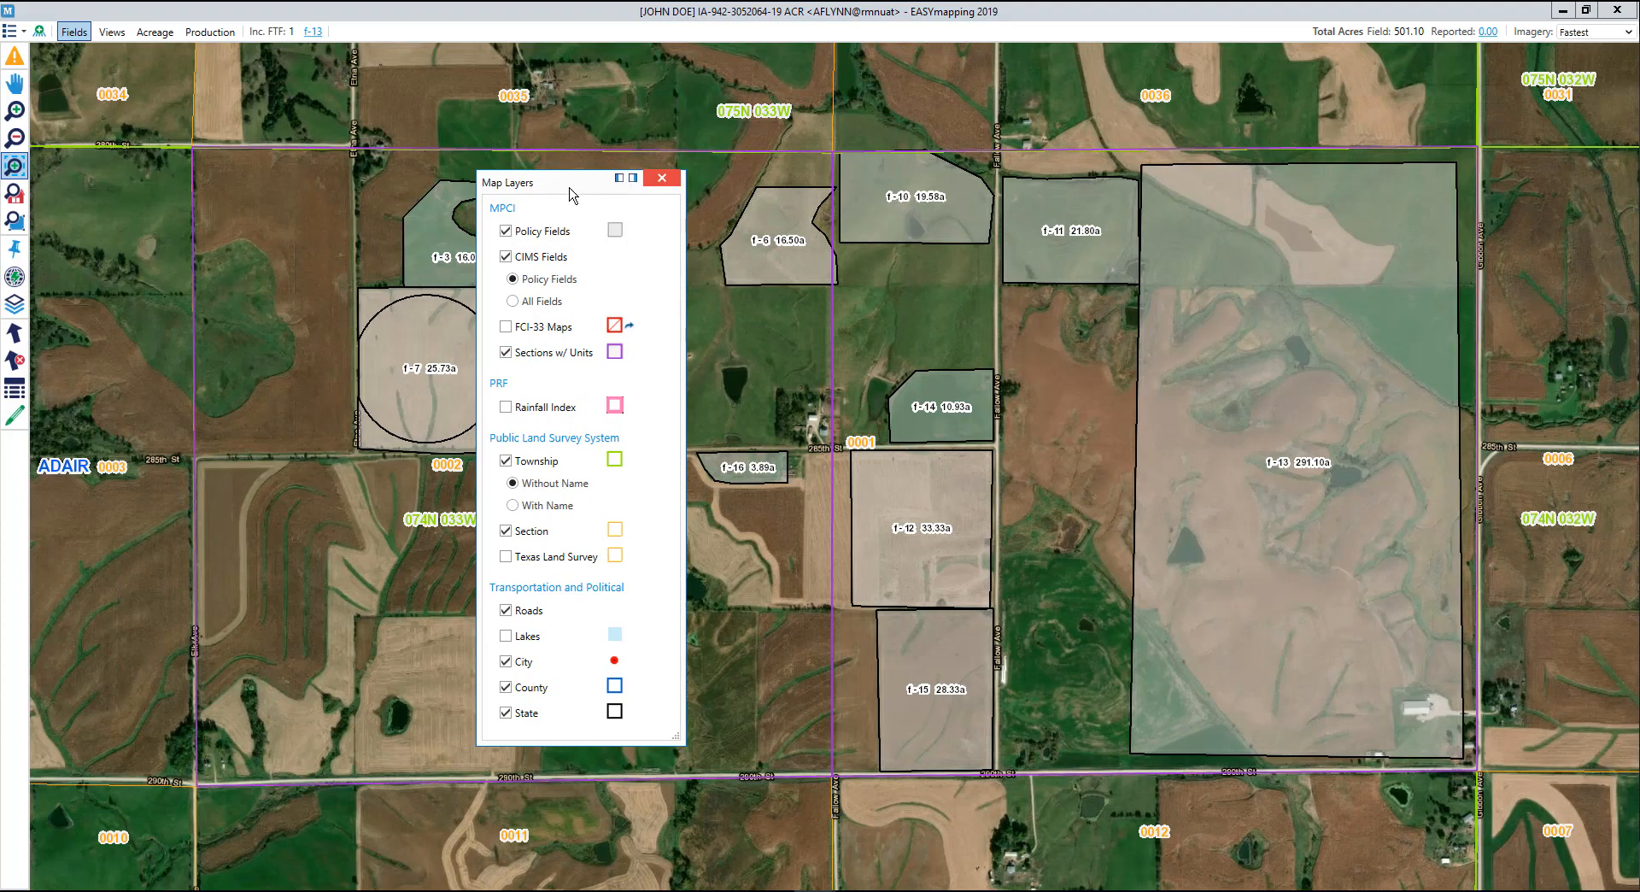
{"action": "left_click_drag", "start_coordinate": [574, 189], "coordinate": [0, 251]}
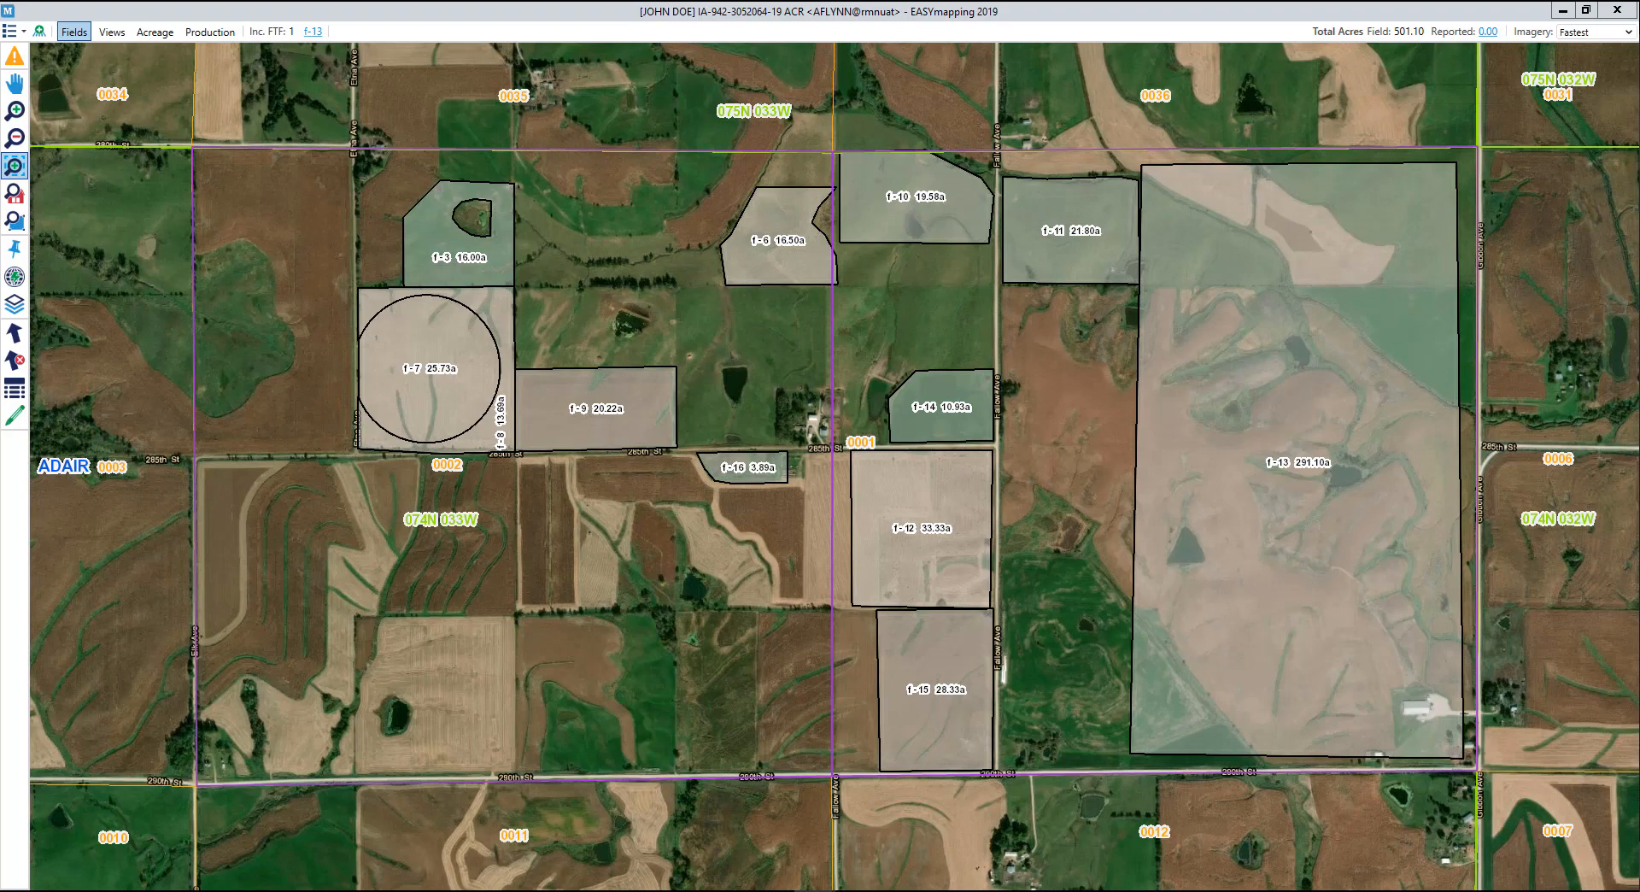
{"action": "left_click", "coordinate": [15, 304]}
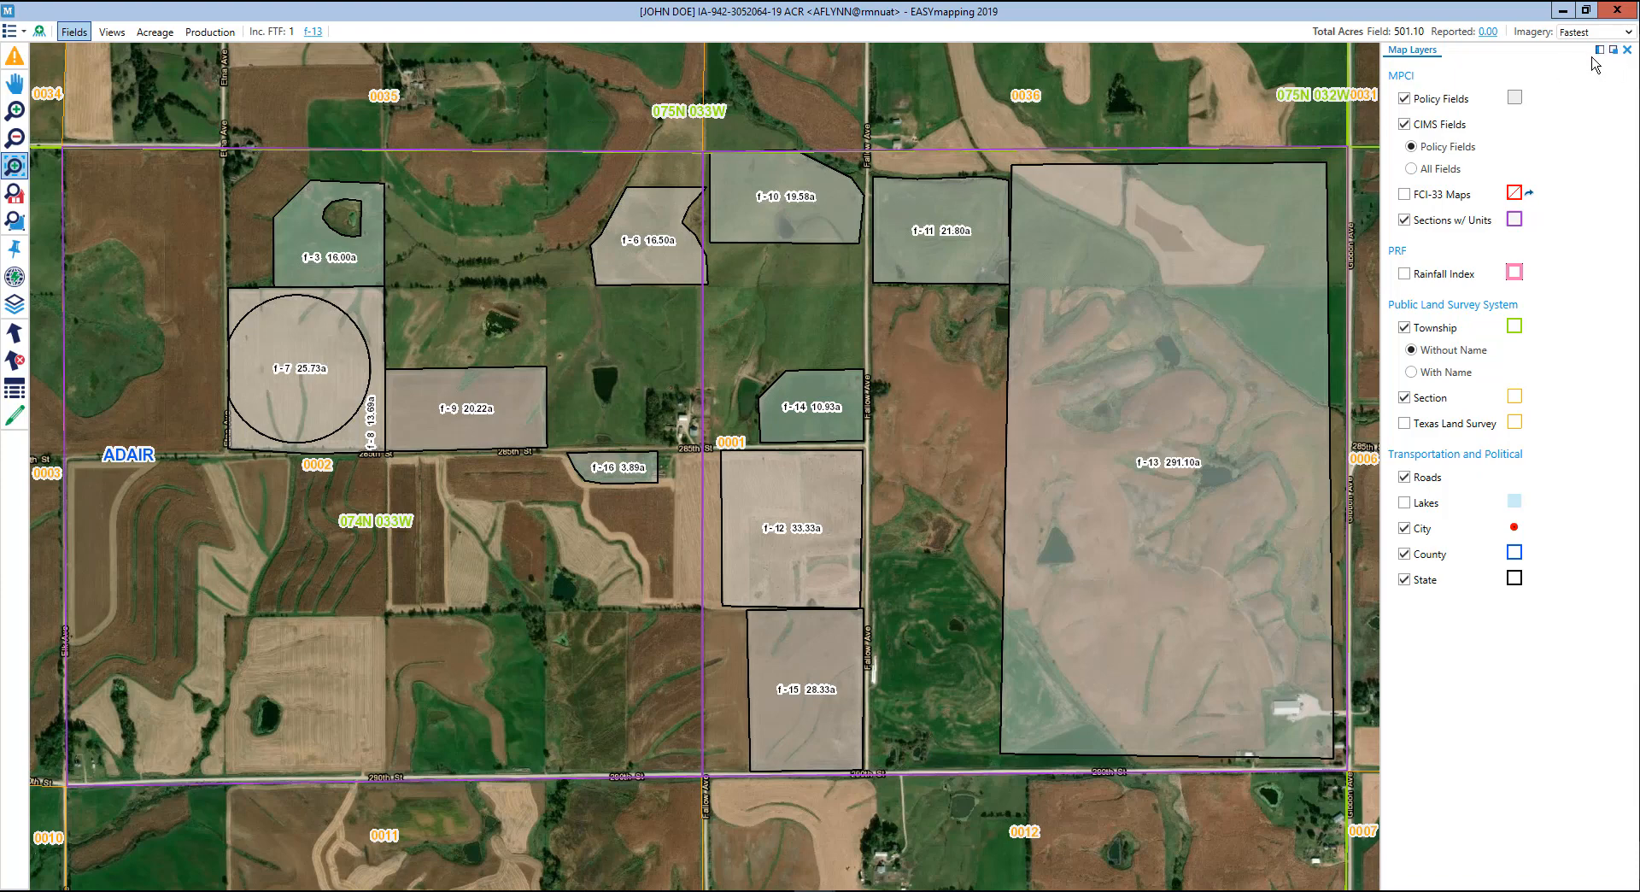
Step: Close Map Layers and practise selecting field f-7, then the group f-3, f-7, f-8 and f-9, clearing each selection
{"action": "left_click", "coordinate": [1627, 50]}
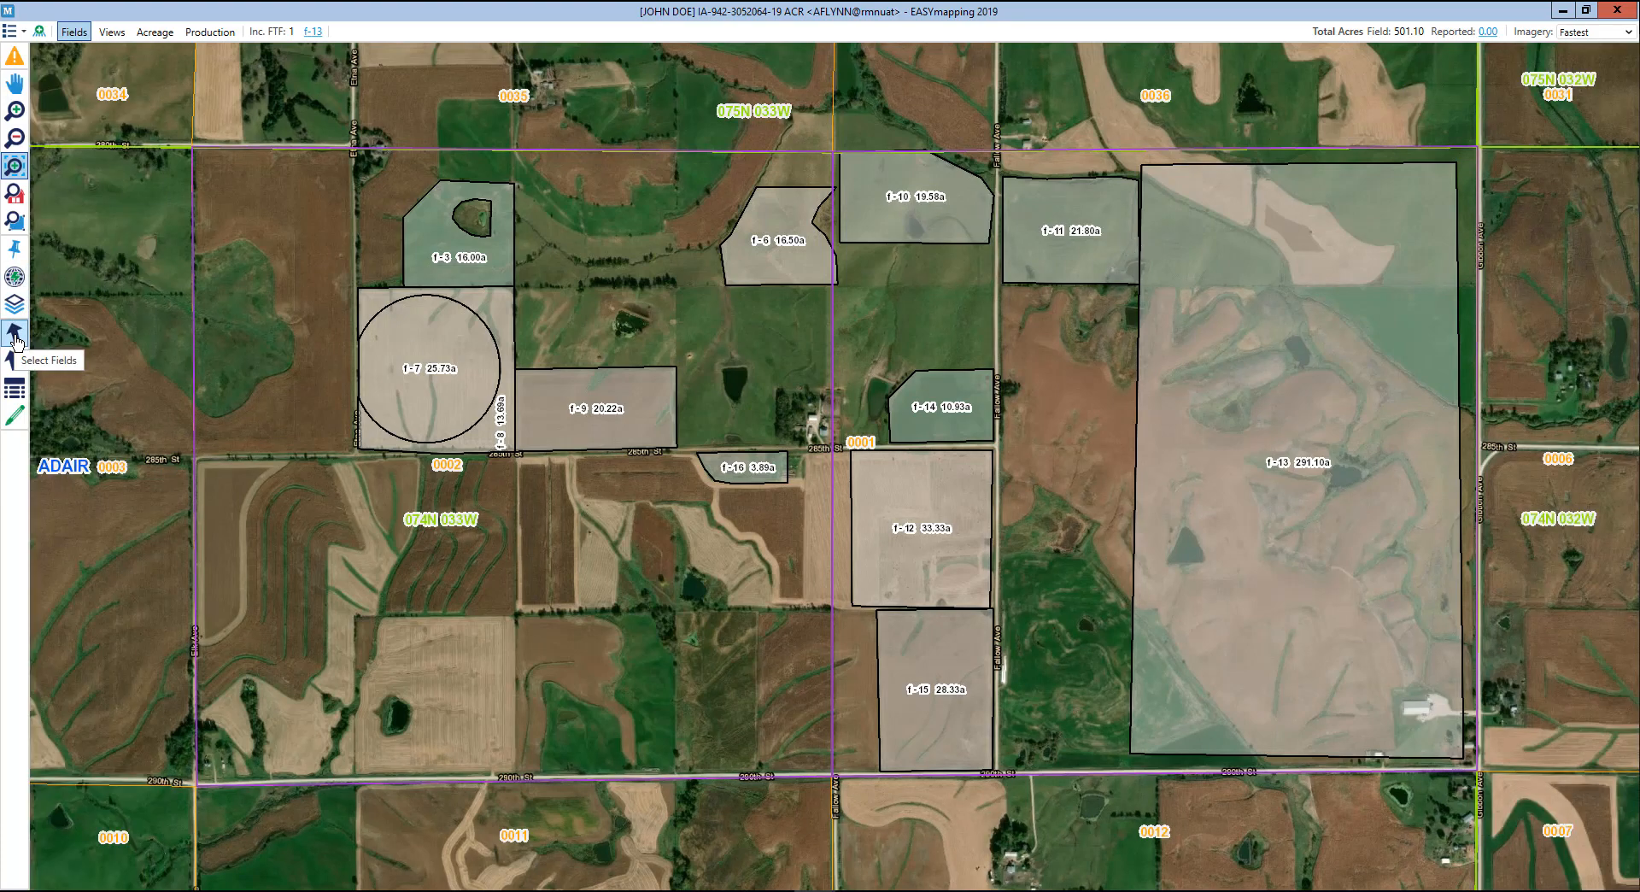
{"action": "left_click", "coordinate": [14, 336]}
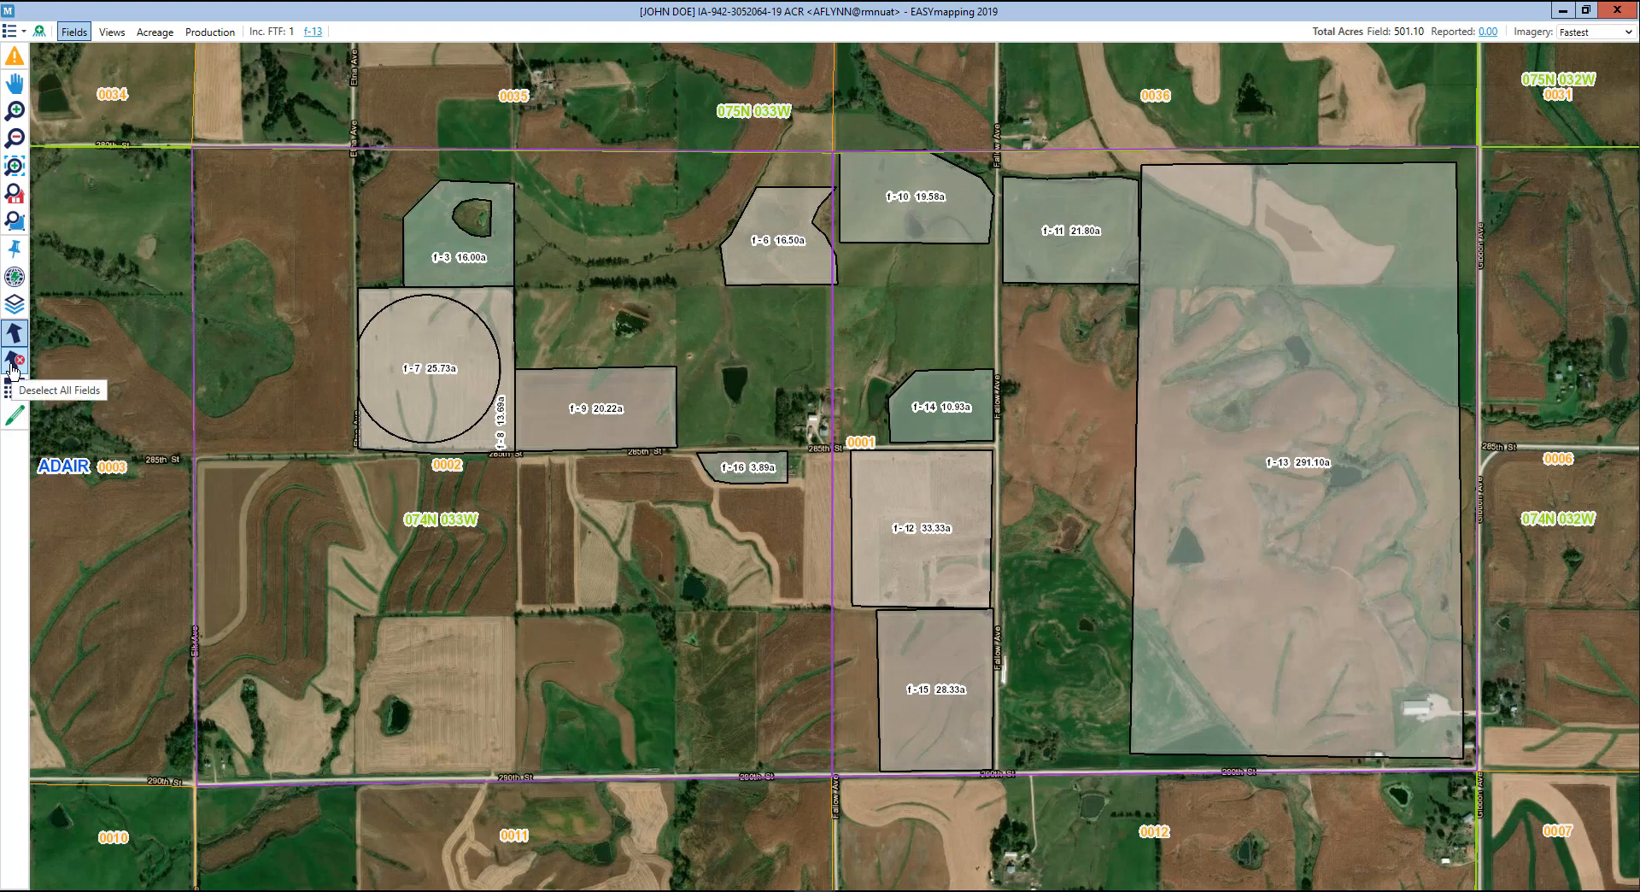
{"action": "left_click", "coordinate": [433, 349]}
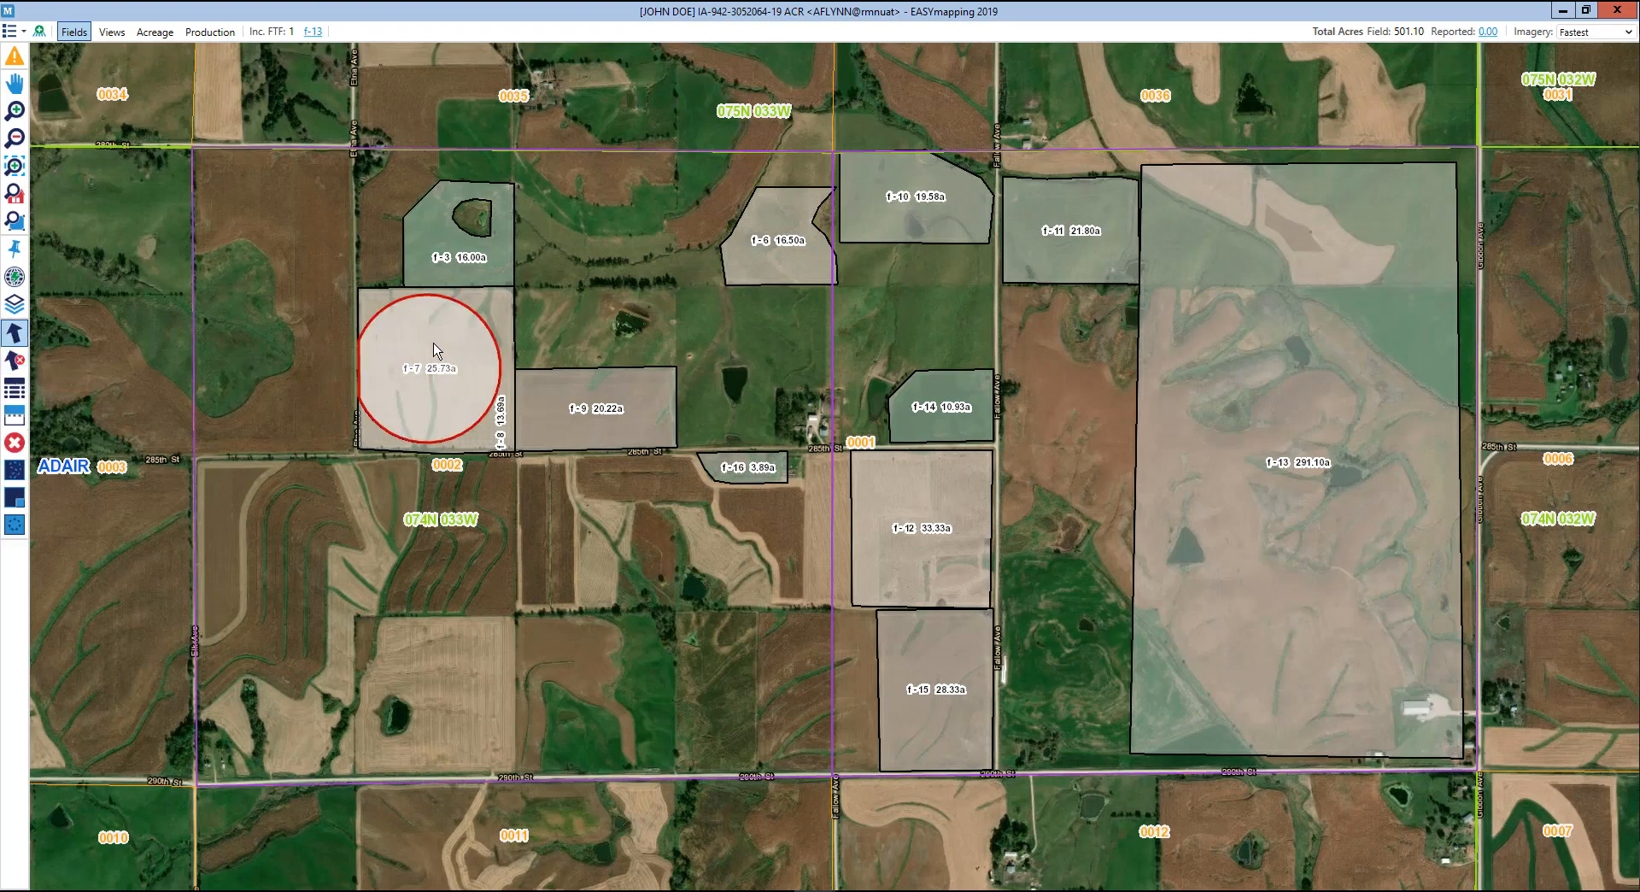
{"action": "left_click", "coordinate": [433, 350]}
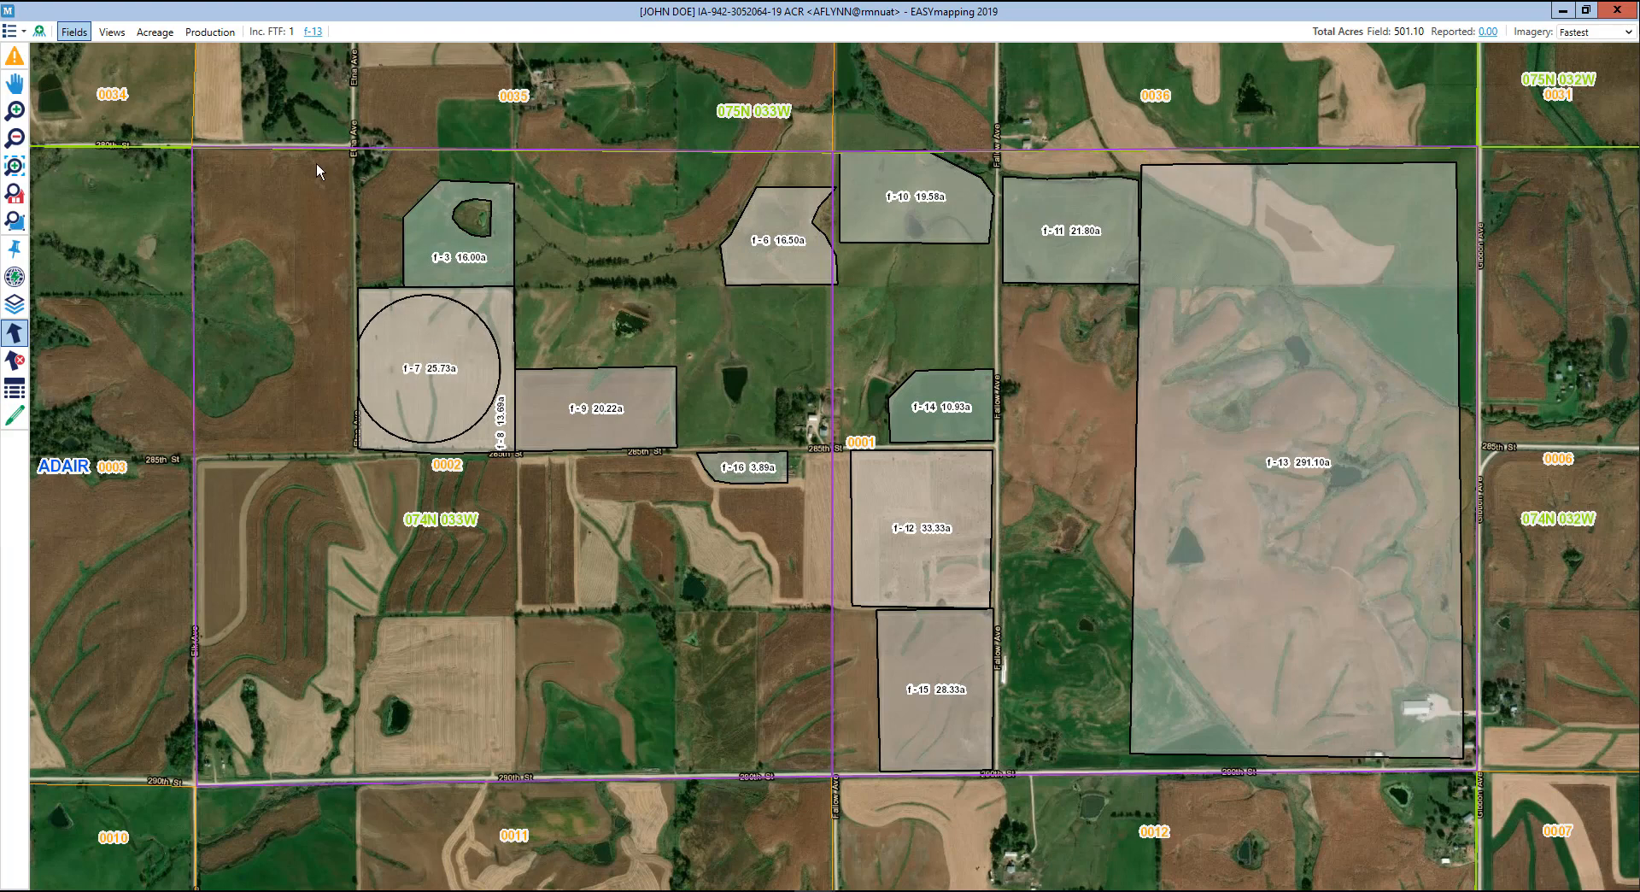
{"action": "left_click_drag", "start_coordinate": [316, 162], "coordinate": [651, 460]}
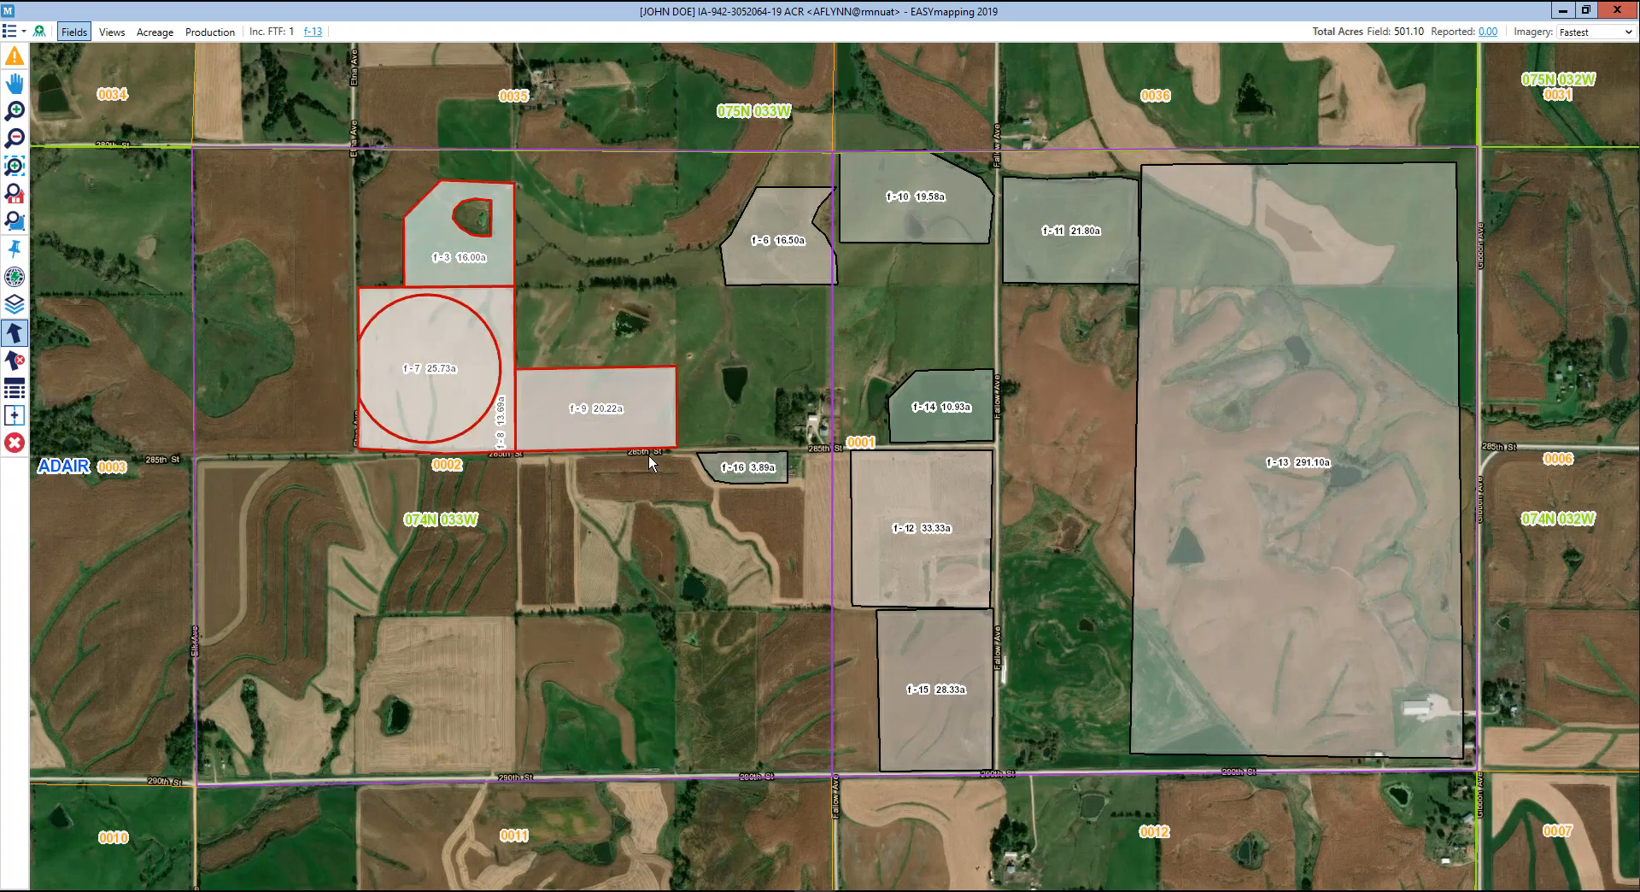
{"action": "left_click", "coordinate": [17, 367]}
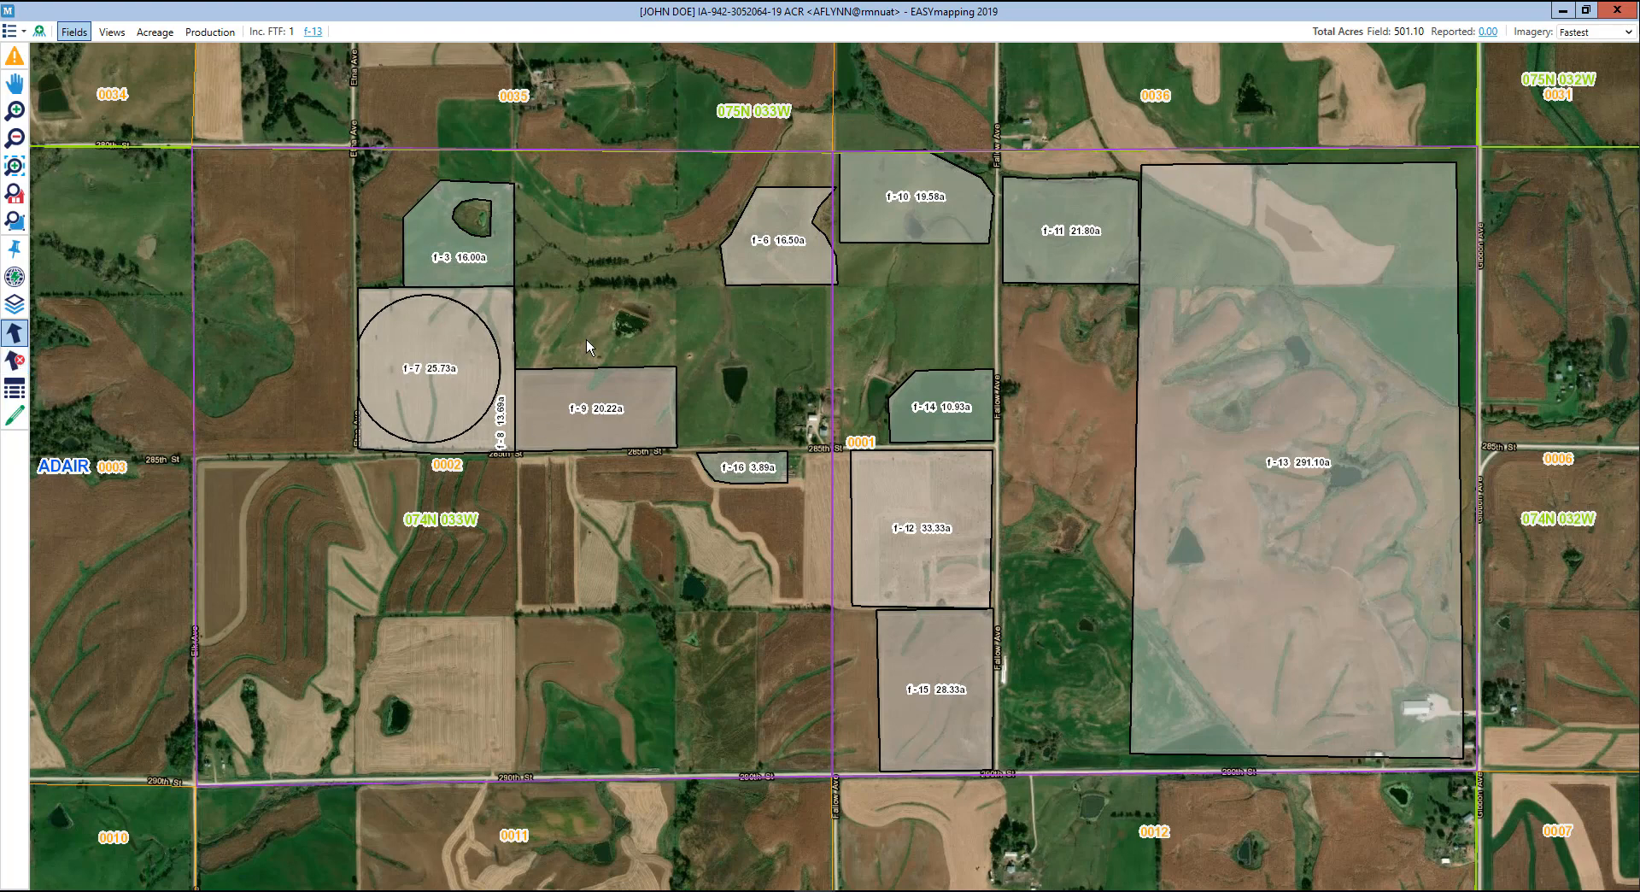
Step: Show the policy field attributes for fields f-9 and f-8 together
{"action": "left_click", "coordinate": [16, 391]}
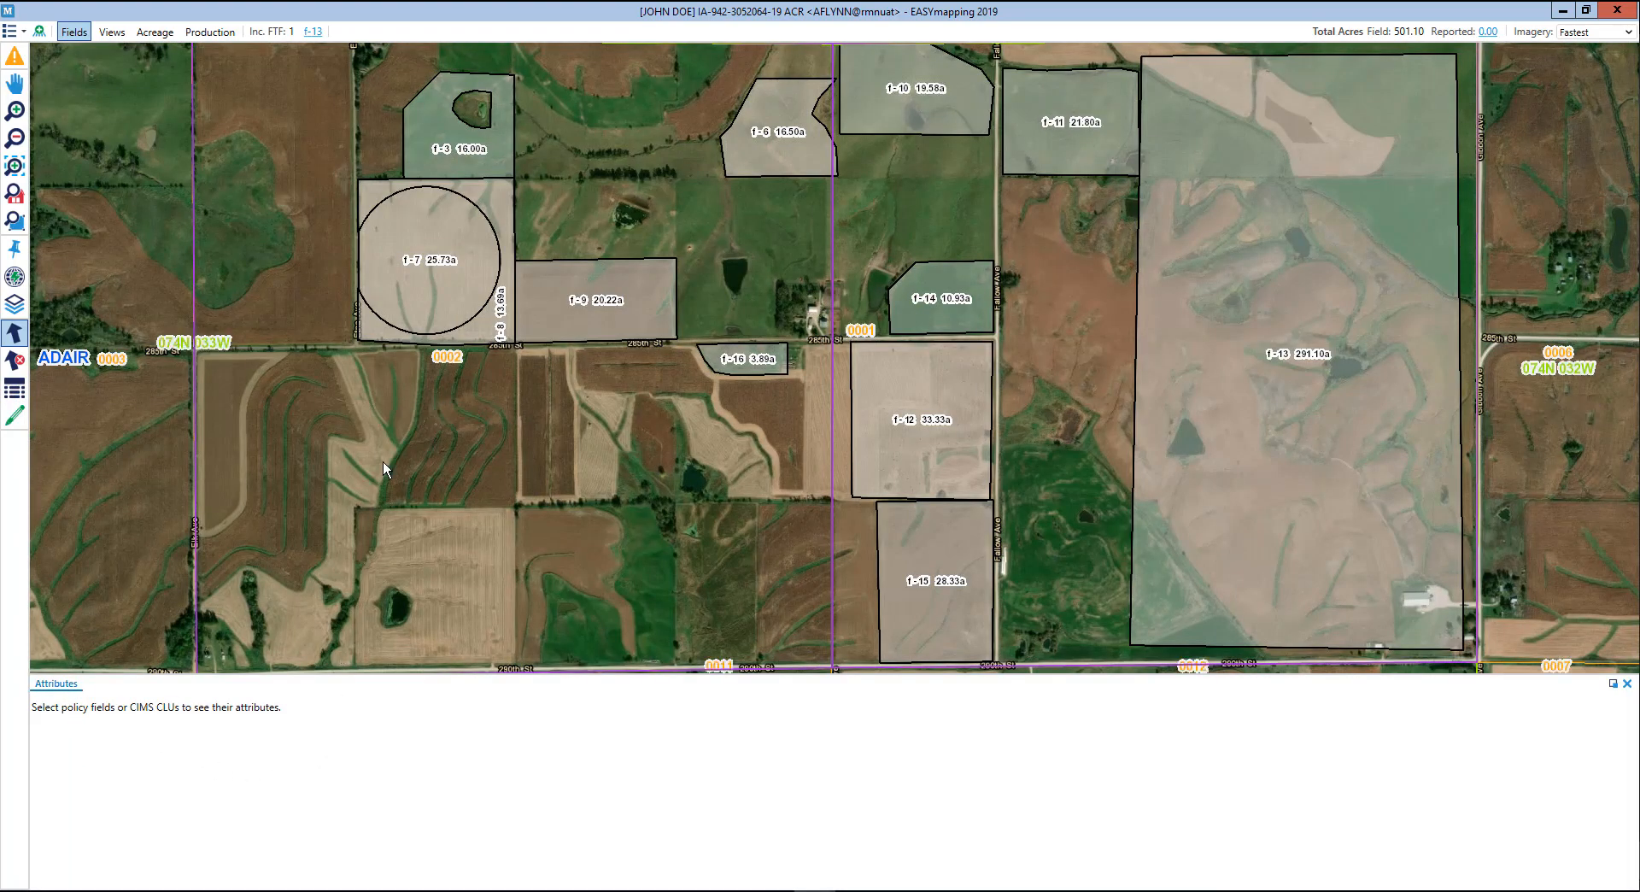
{"action": "left_click", "coordinate": [586, 274]}
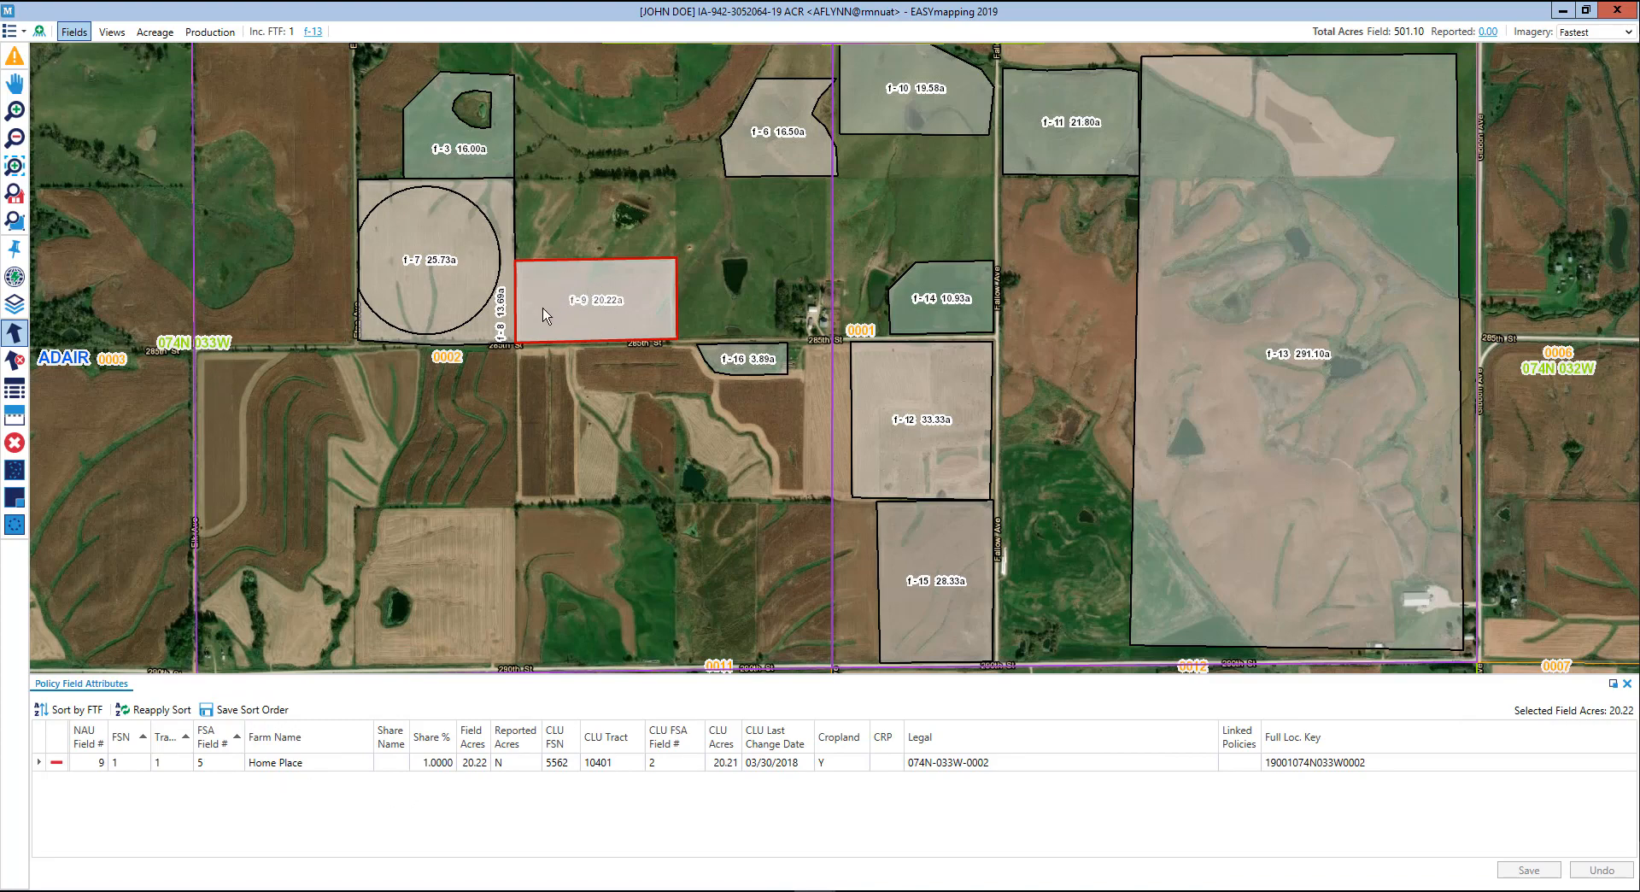
{"action": "left_click", "coordinate": [500, 329], "text": "ctrl"}
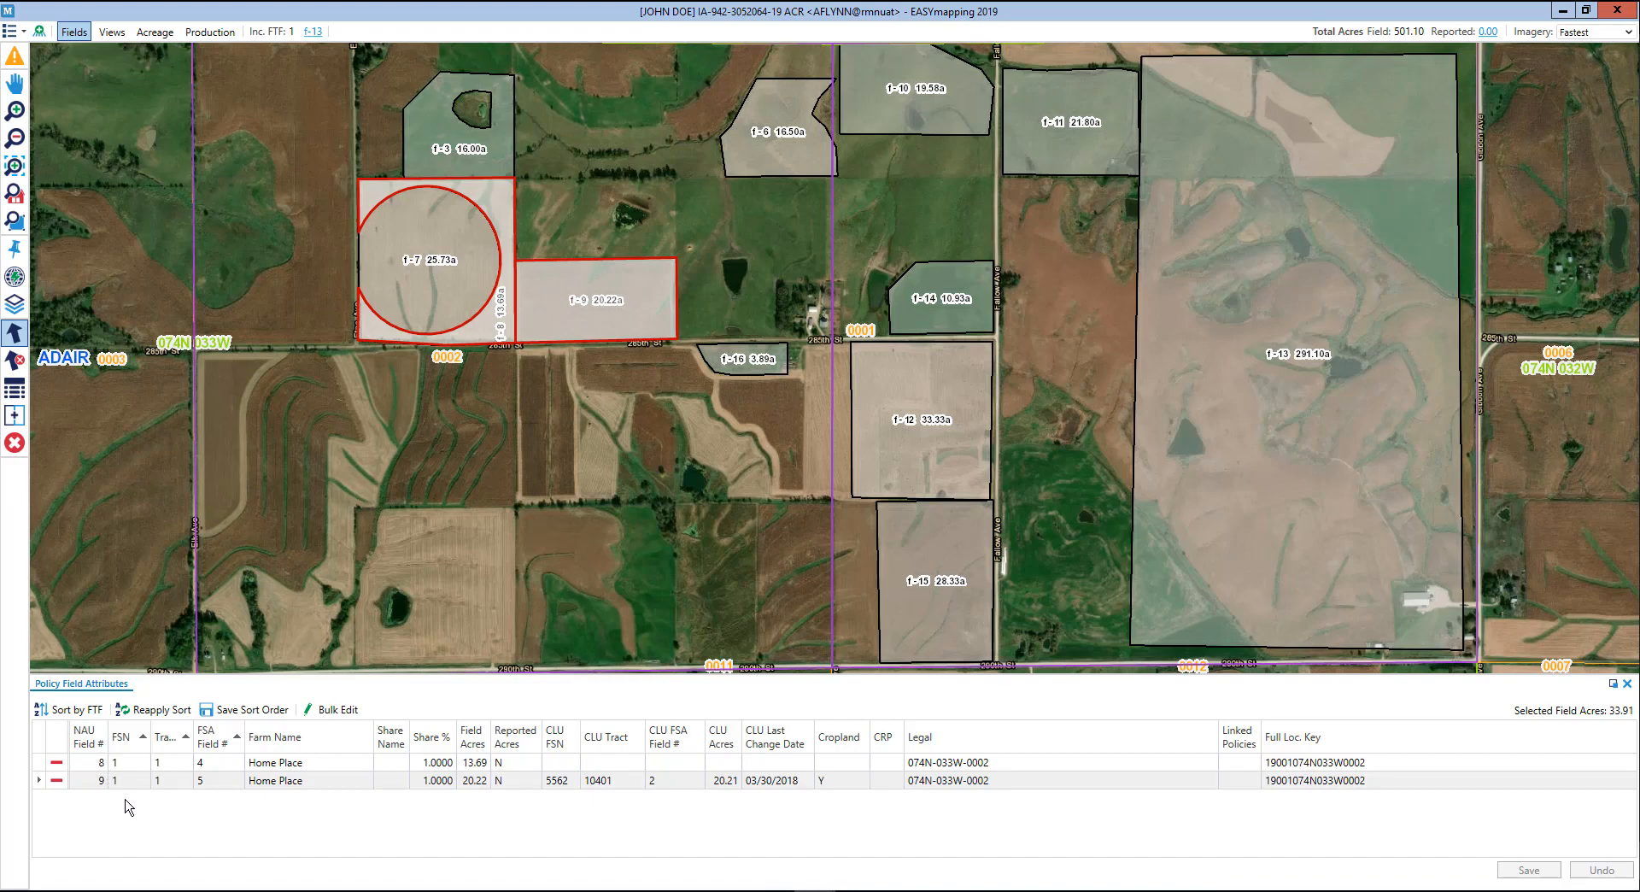
Step: Float the Policy Field Attributes pane off the map, dock it again, close it, and clear the field selection
{"action": "left_click", "coordinate": [1614, 685]}
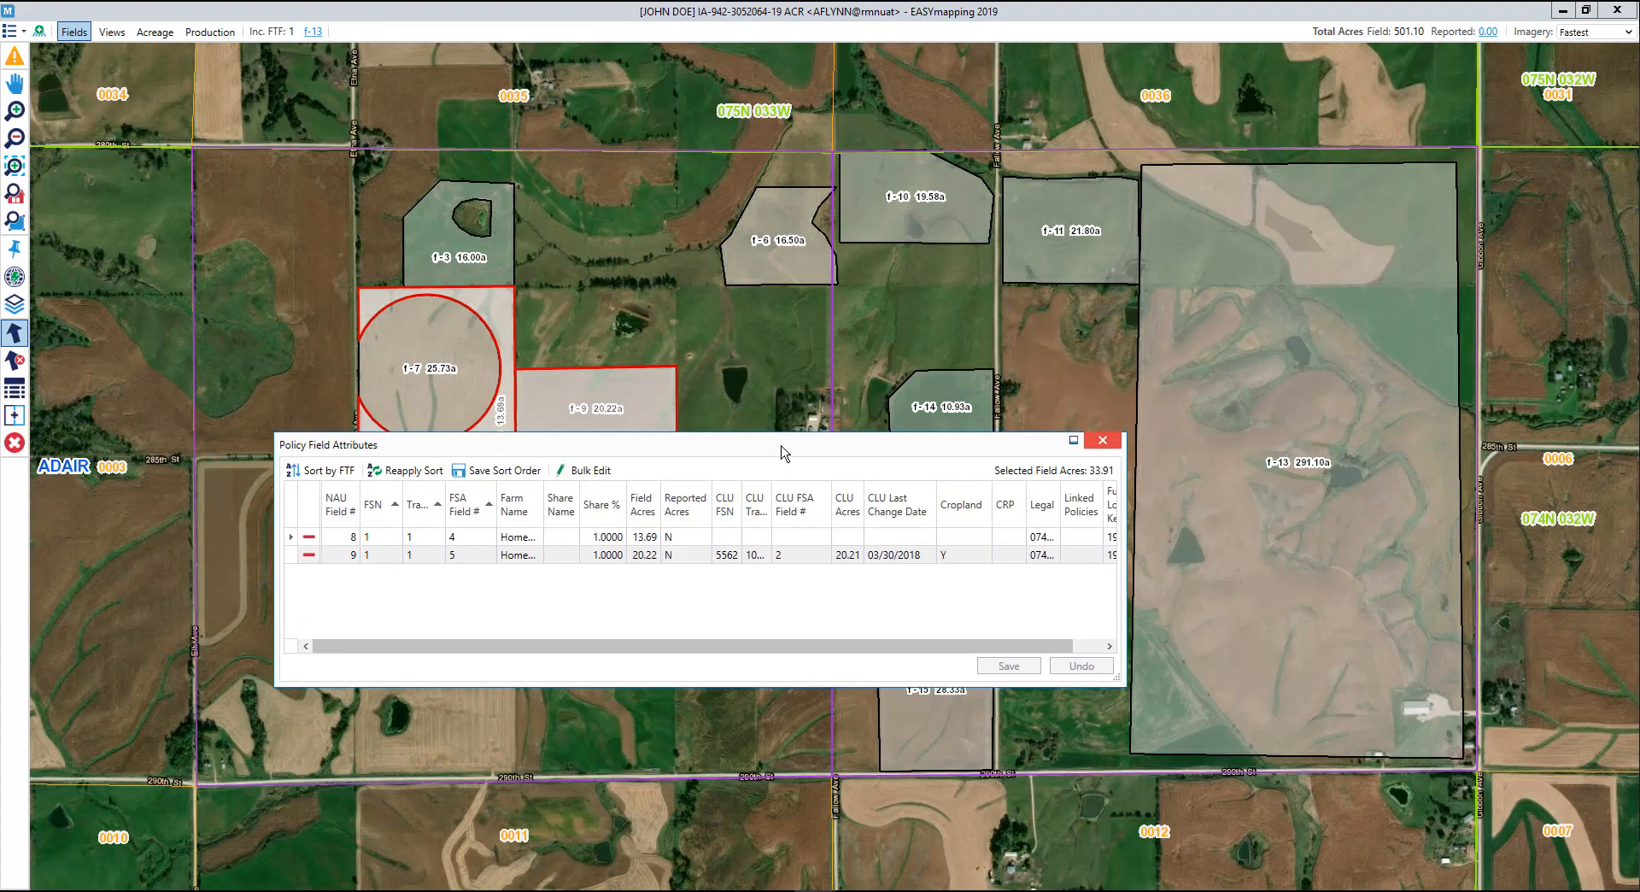
{"action": "left_click_drag", "start_coordinate": [759, 450], "coordinate": [0, 444]}
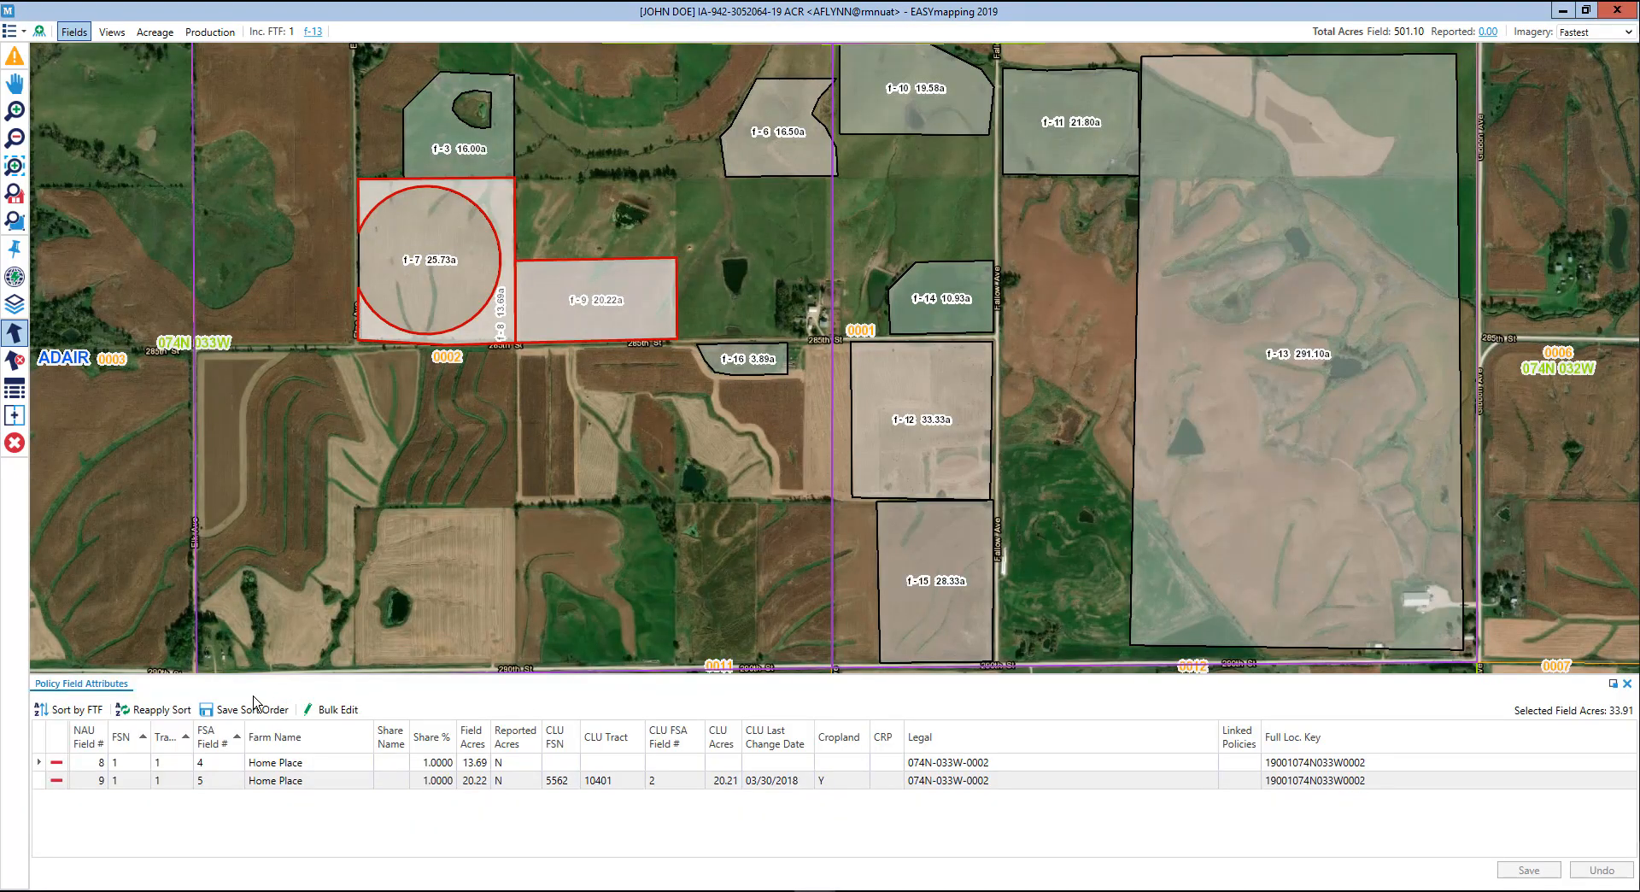
{"action": "left_click", "coordinate": [1627, 683]}
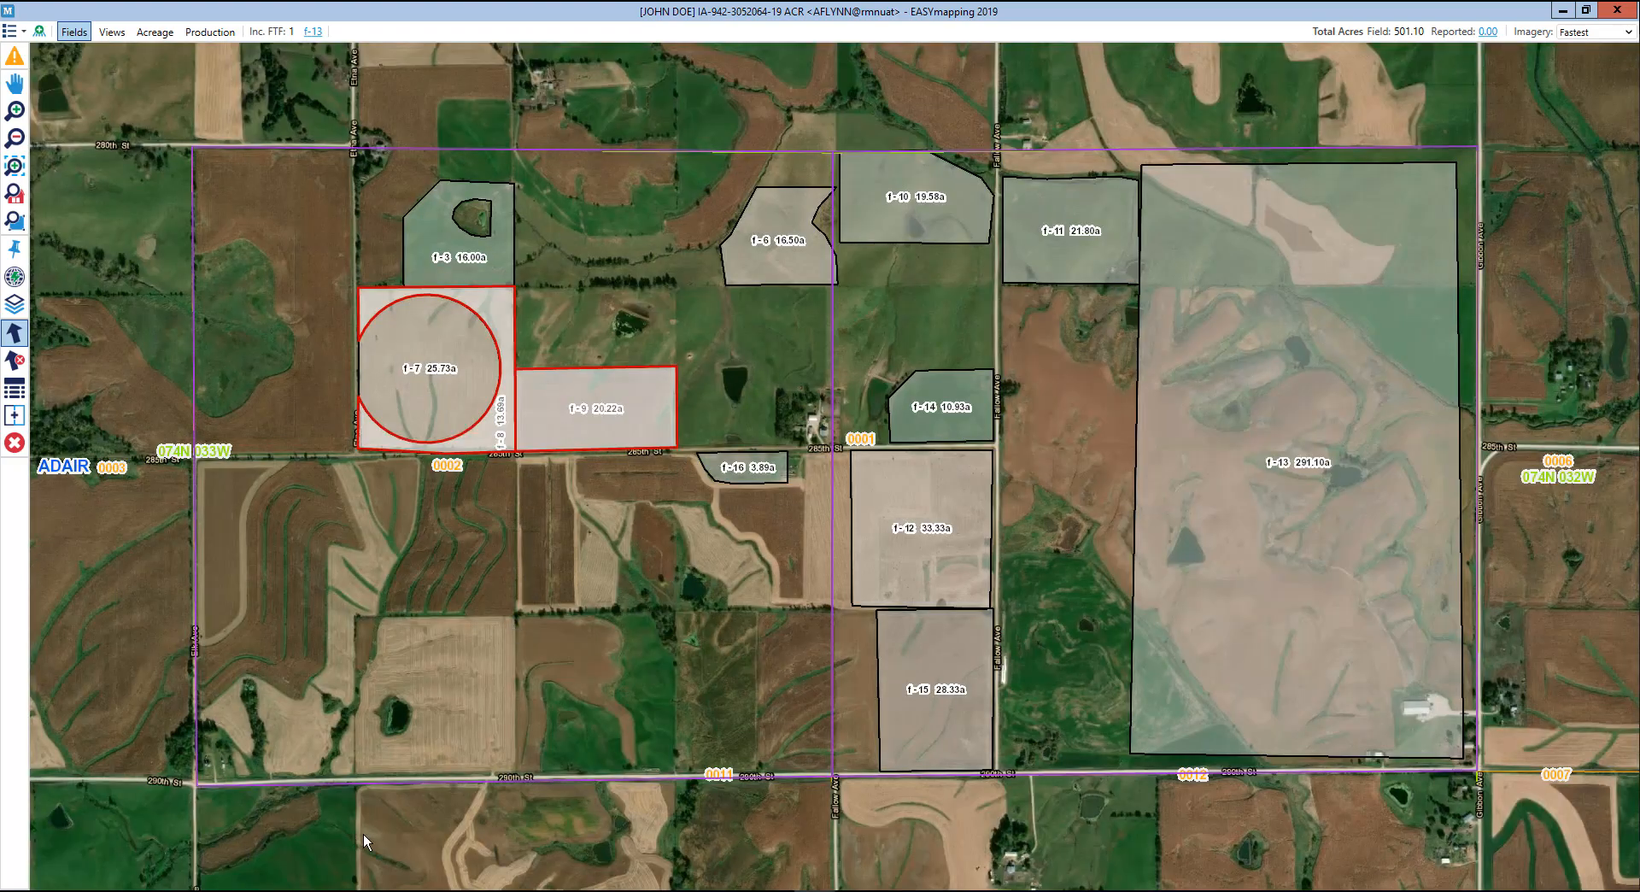
{"action": "left_click", "coordinate": [15, 442]}
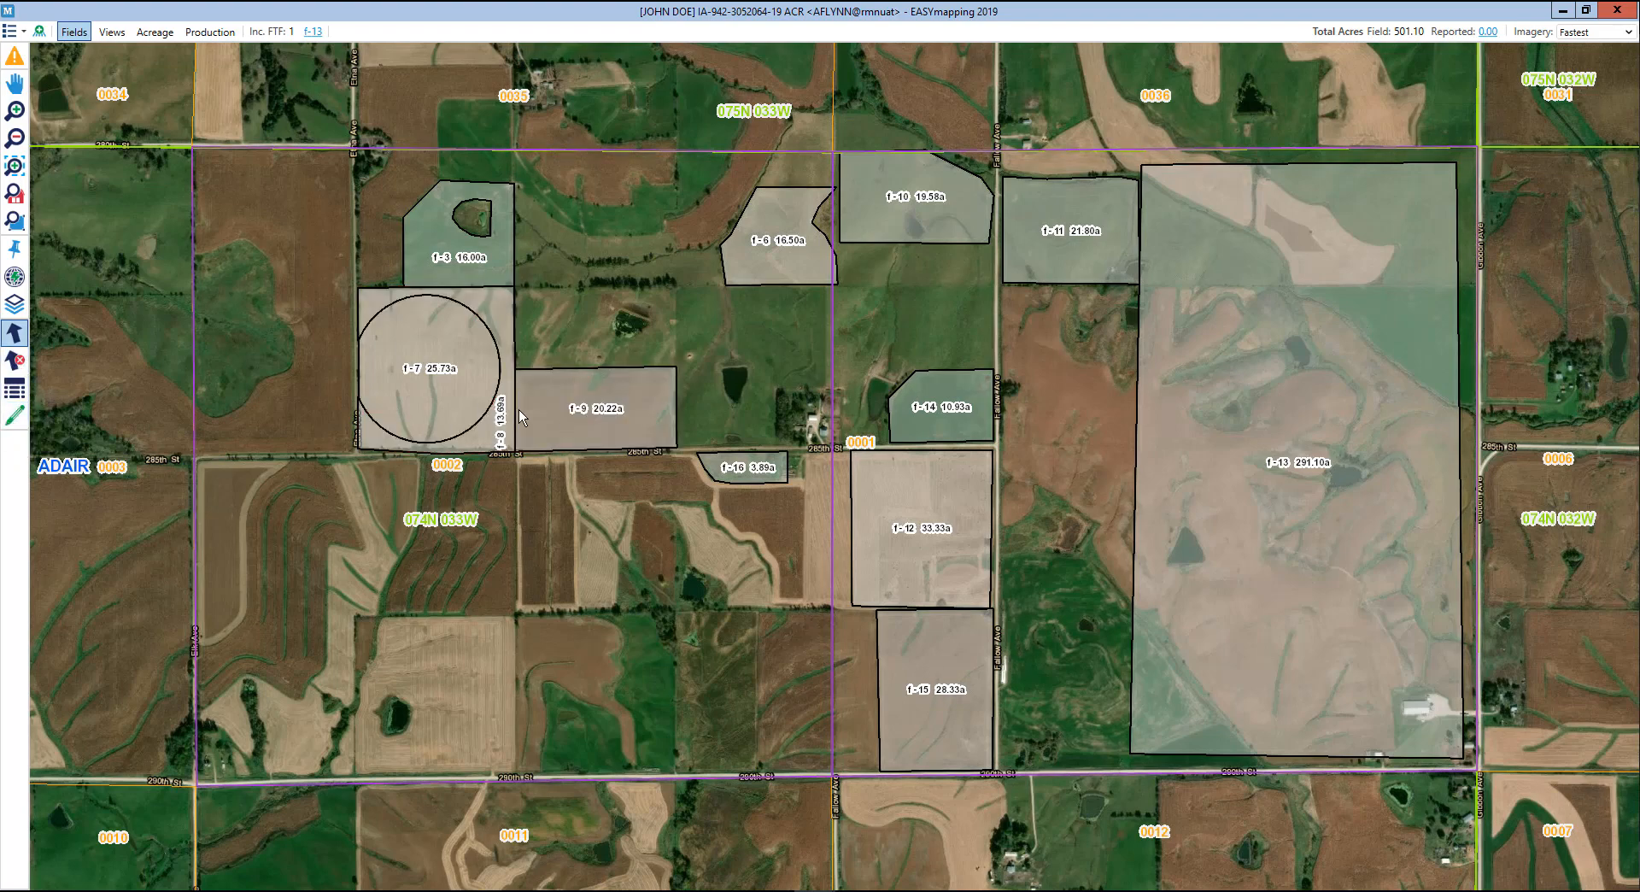
Step: Draw a rectangular field of about 72 acres in section 0002, west of fields f-3 and f-7, and cancel it without saving
{"action": "left_click", "coordinate": [15, 418]}
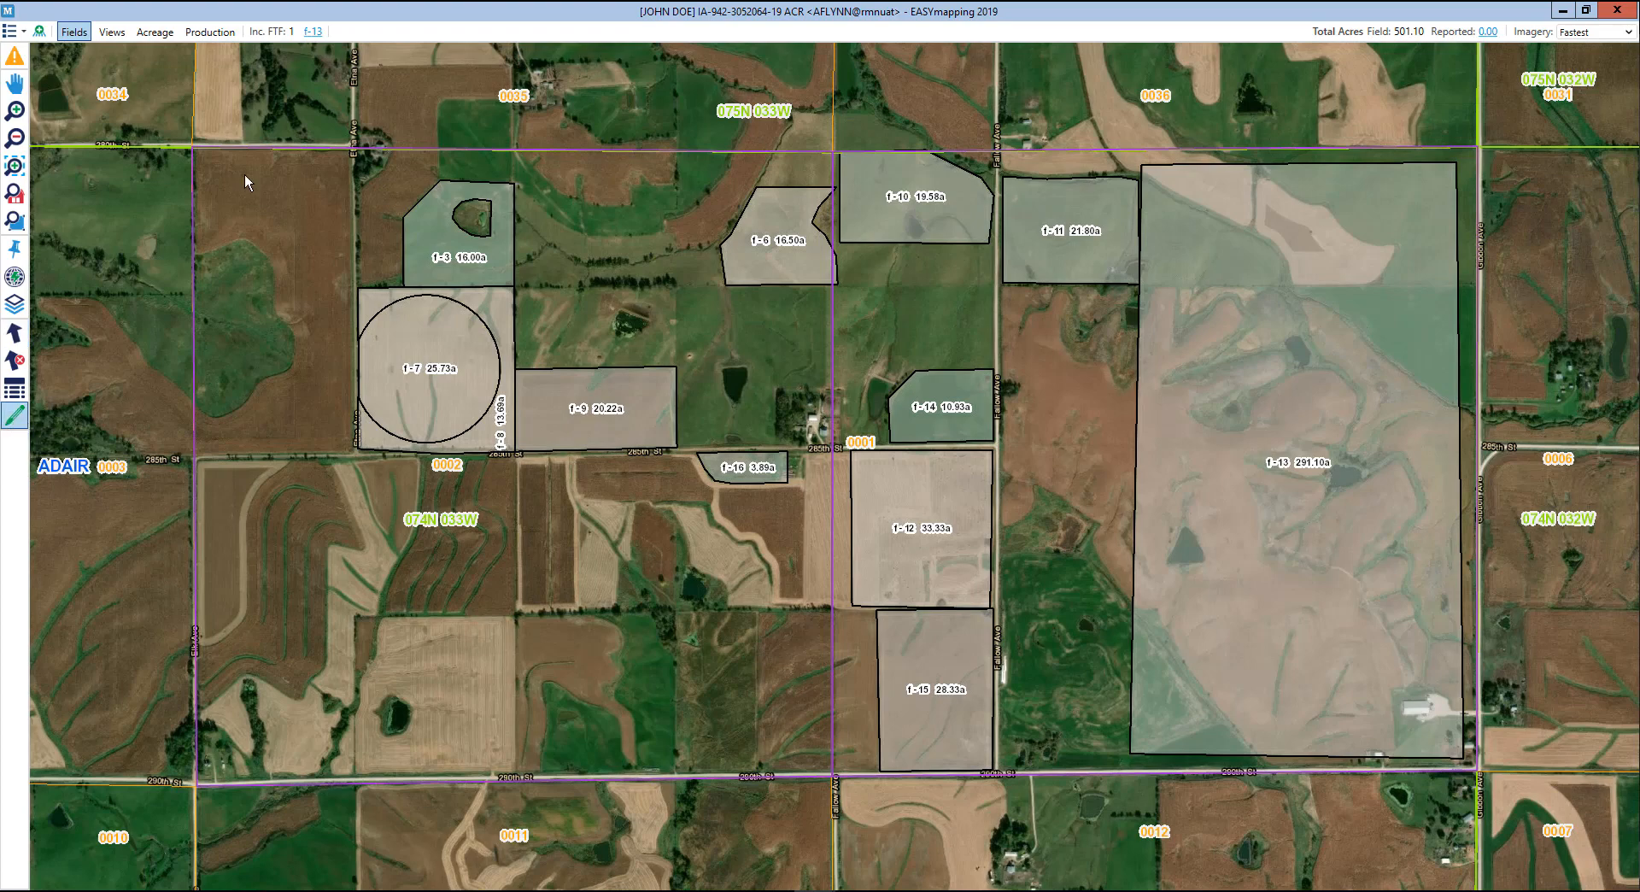
{"action": "left_click", "coordinate": [197, 150]}
{"action": "left_click", "coordinate": [347, 447]}
{"action": "left_click", "coordinate": [352, 453]}
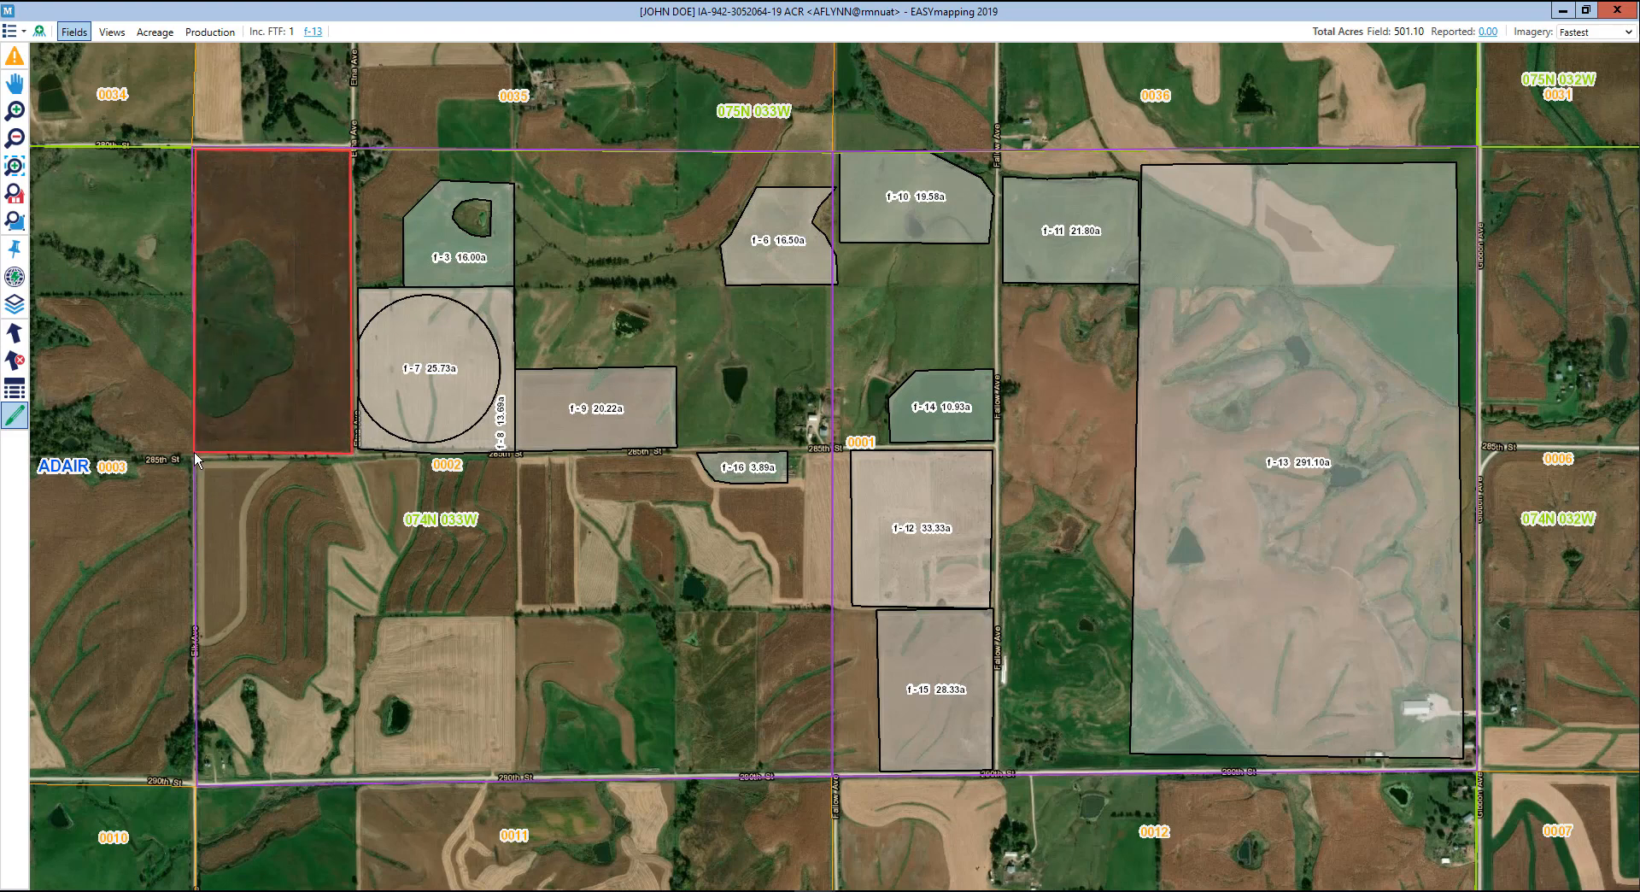
{"action": "double_click", "coordinate": [193, 452]}
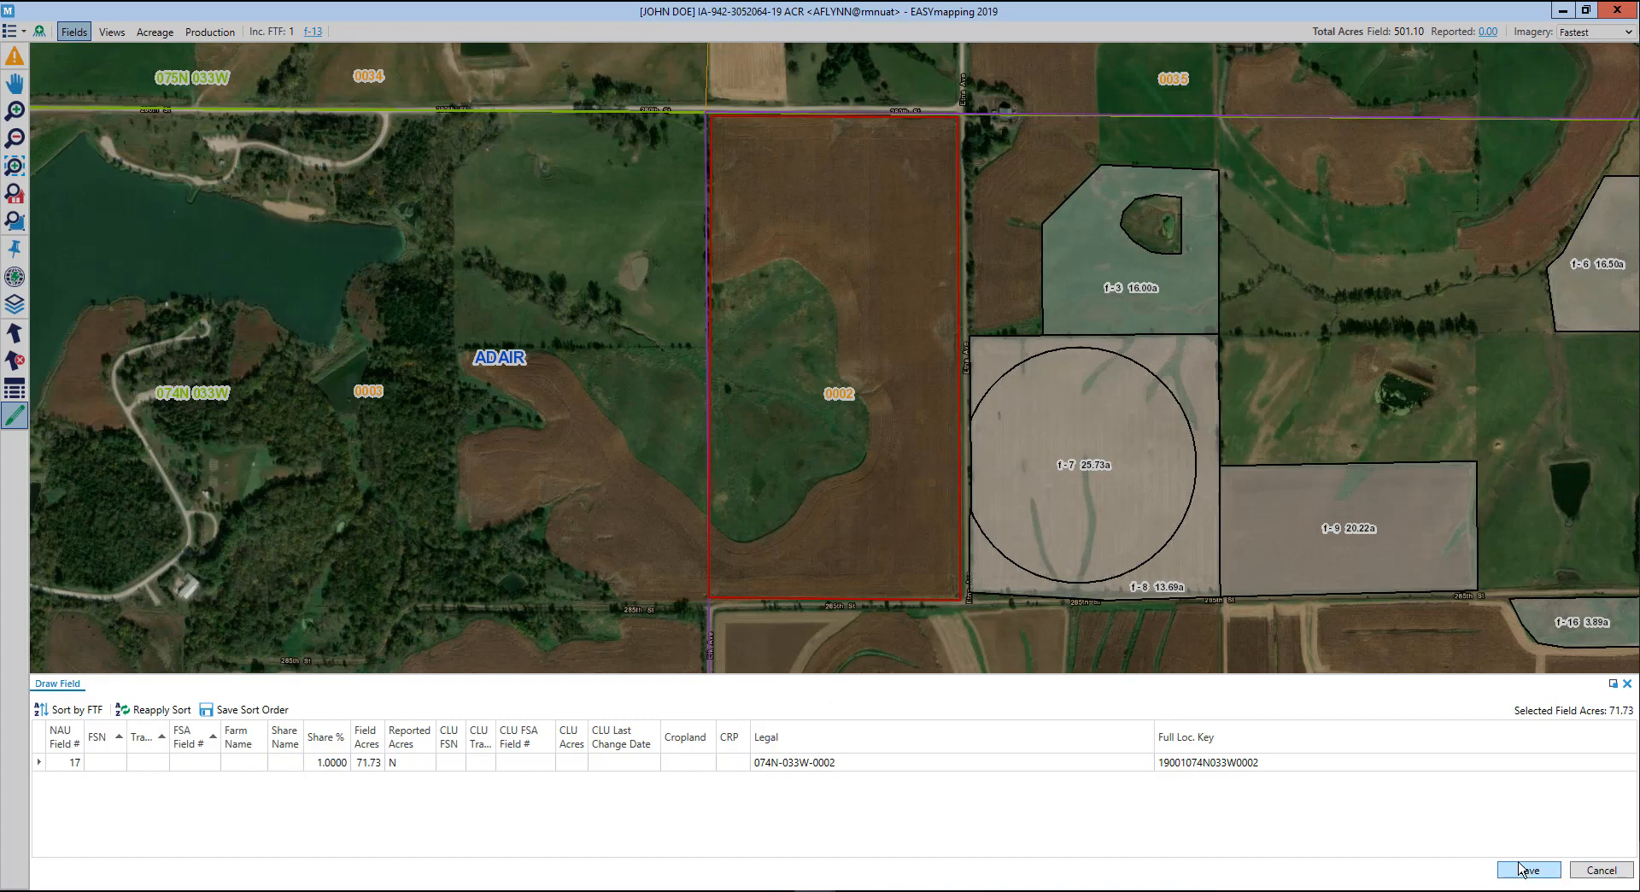
{"action": "left_click", "coordinate": [1604, 869]}
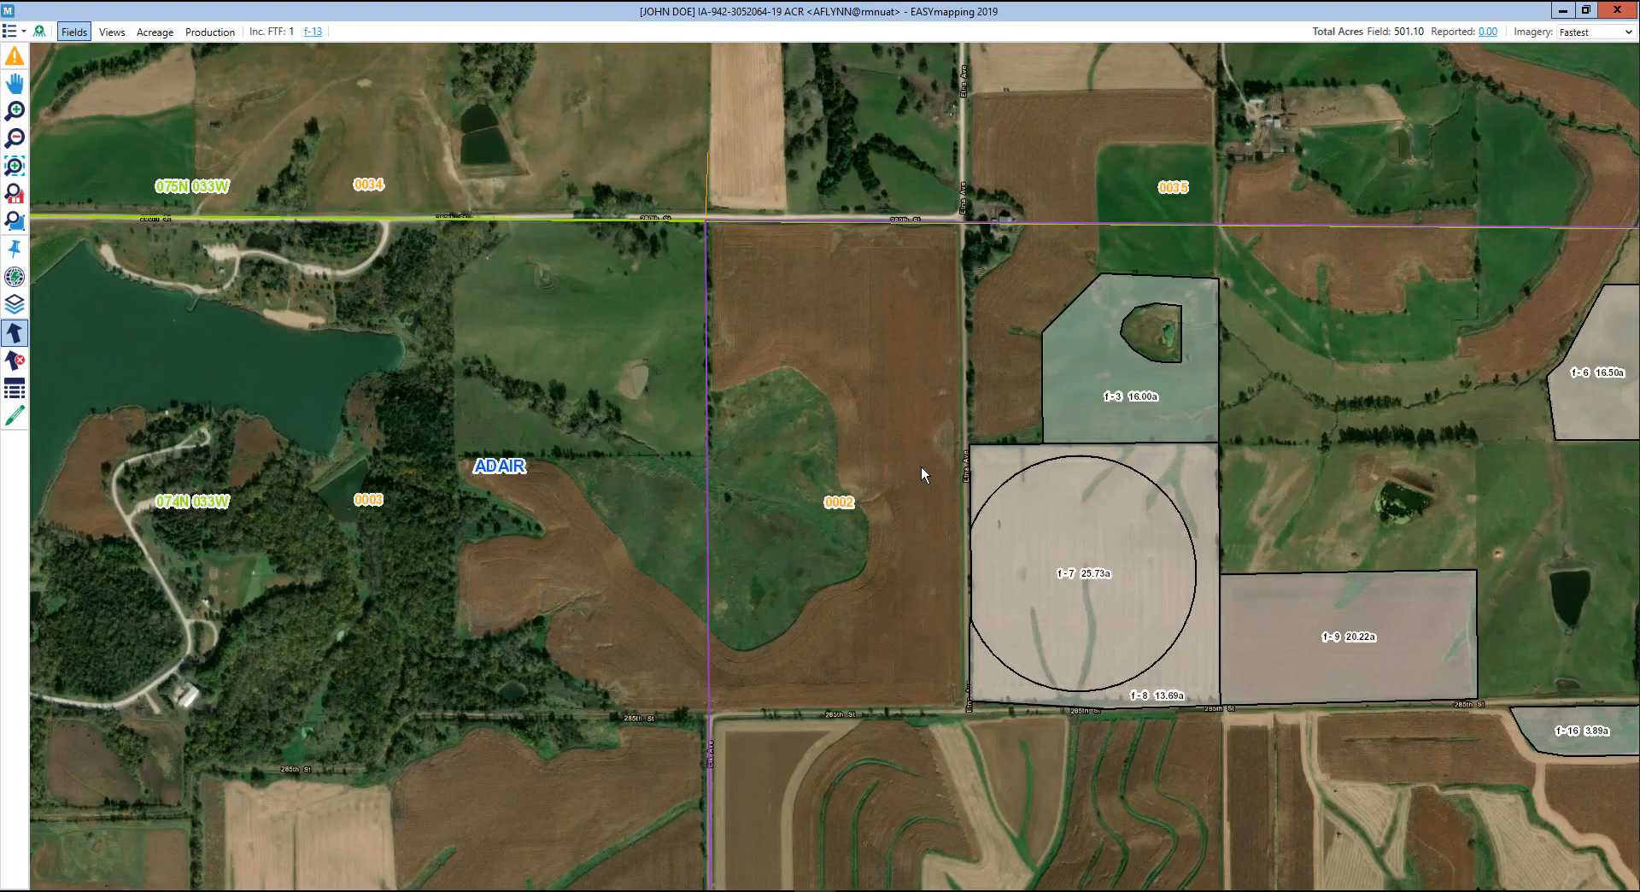
Step: Zoom to all policy fields, select field f-7, and view the editing commands available for a single field
{"action": "left_click", "coordinate": [24, 200]}
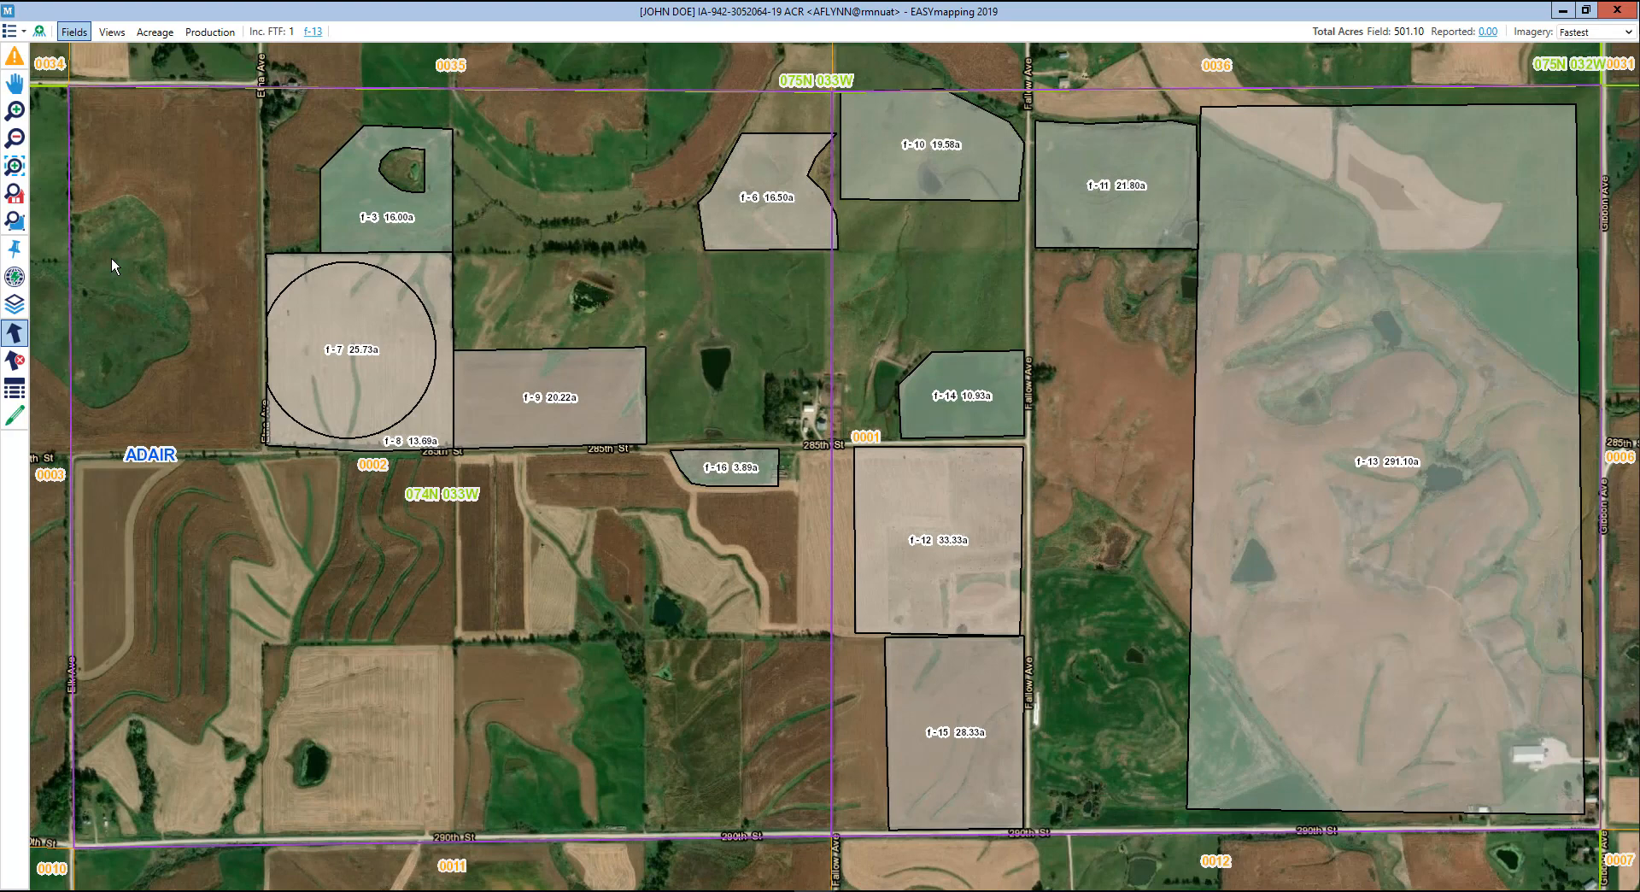
{"action": "left_click", "coordinate": [362, 355]}
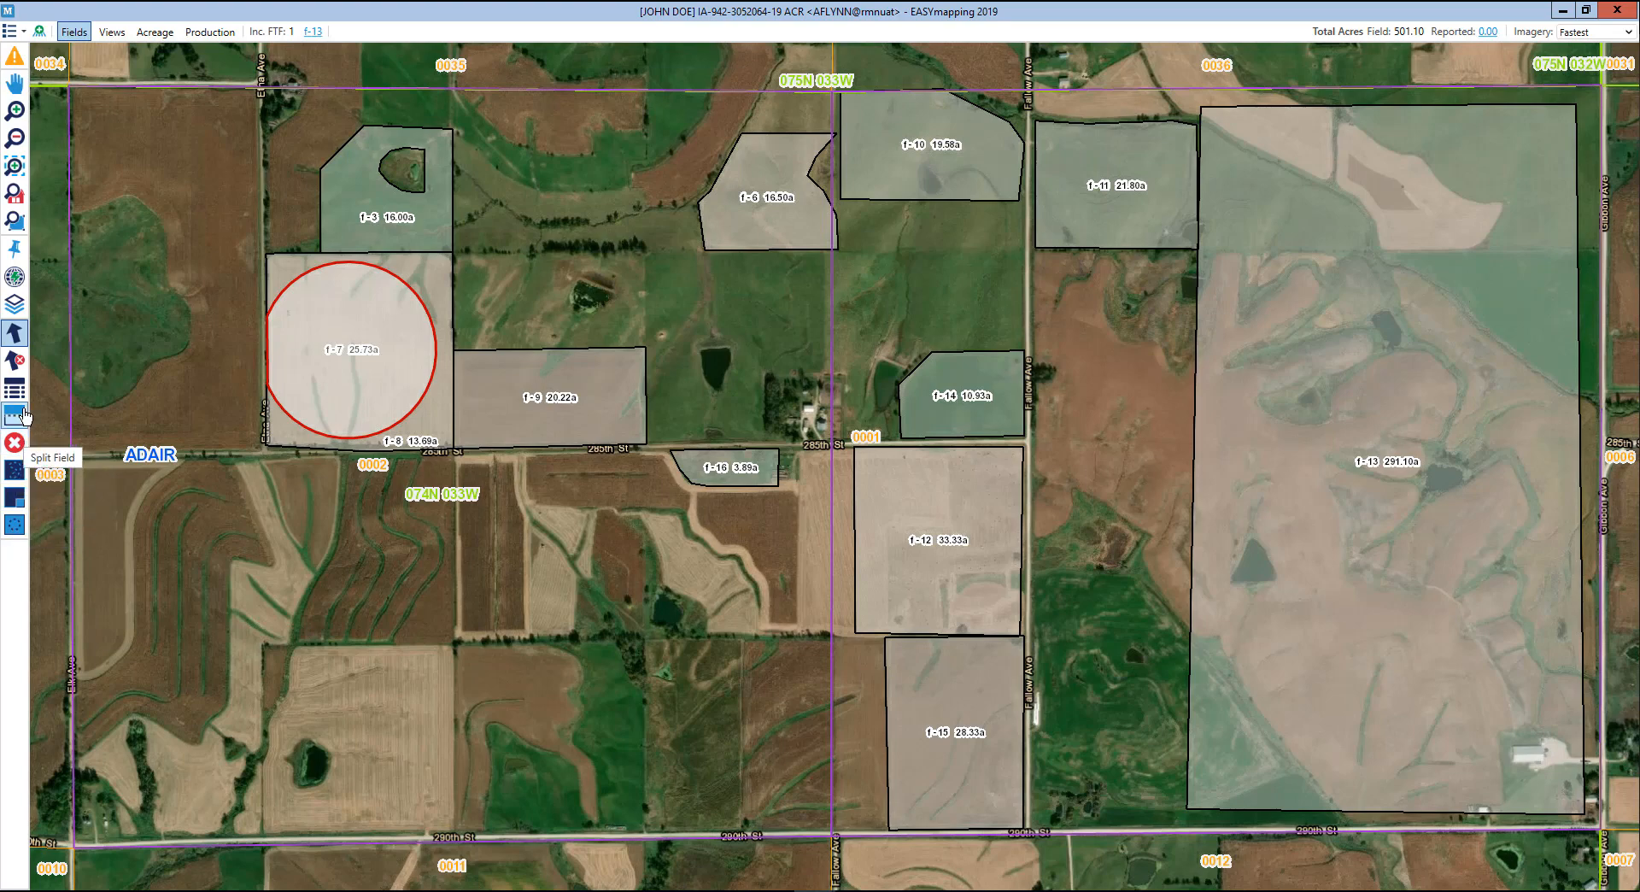
{"action": "right_click", "coordinate": [358, 335]}
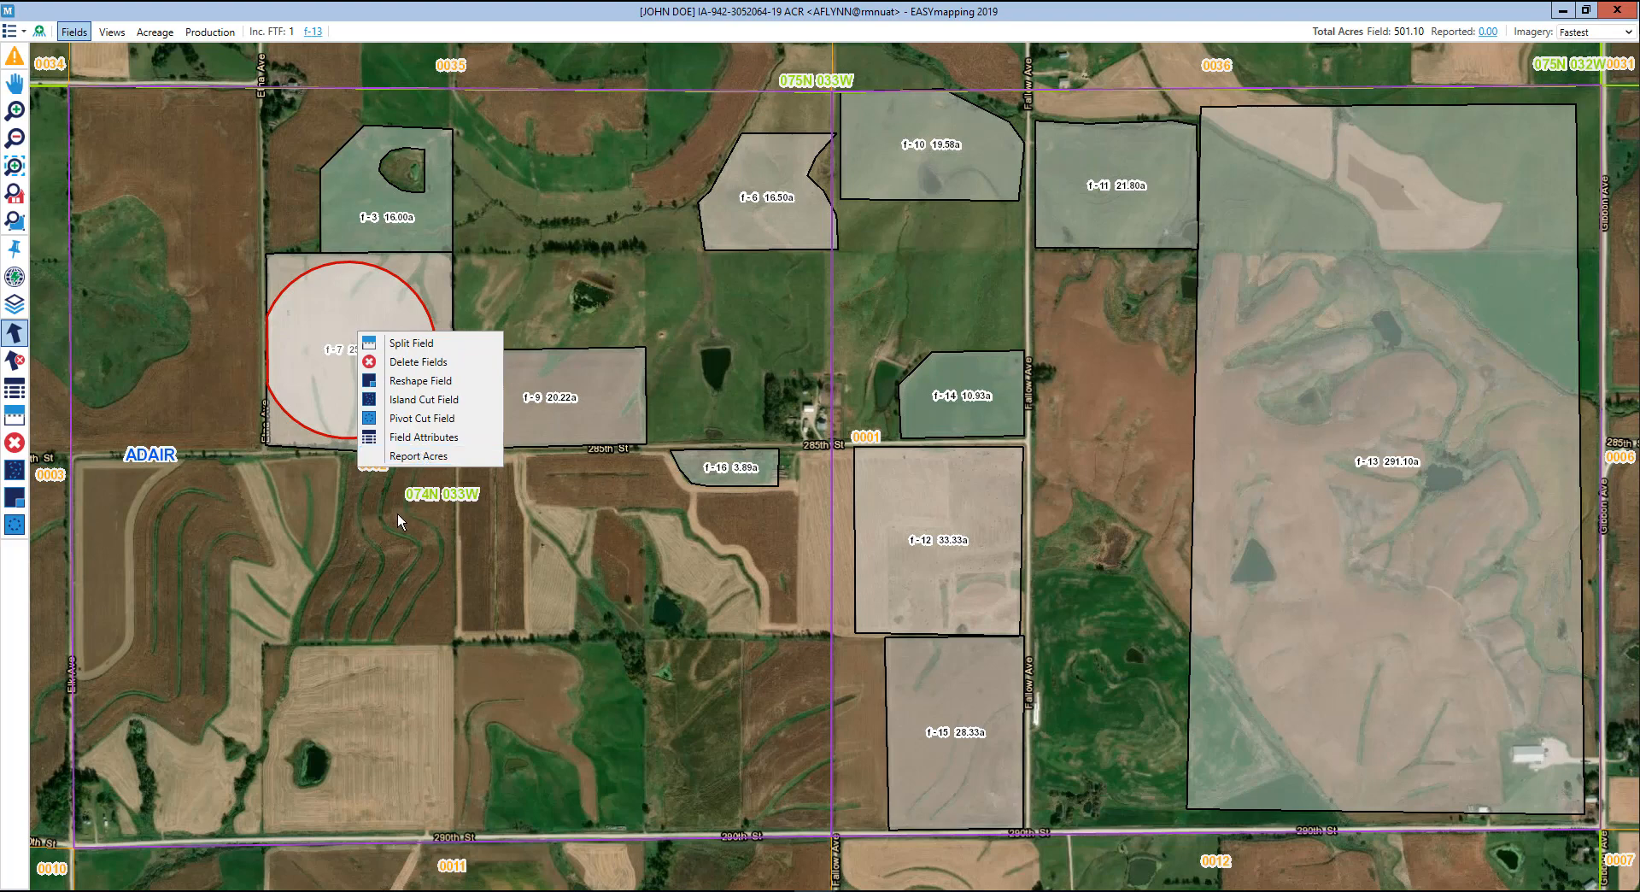
{"action": "left_click", "coordinate": [423, 458]}
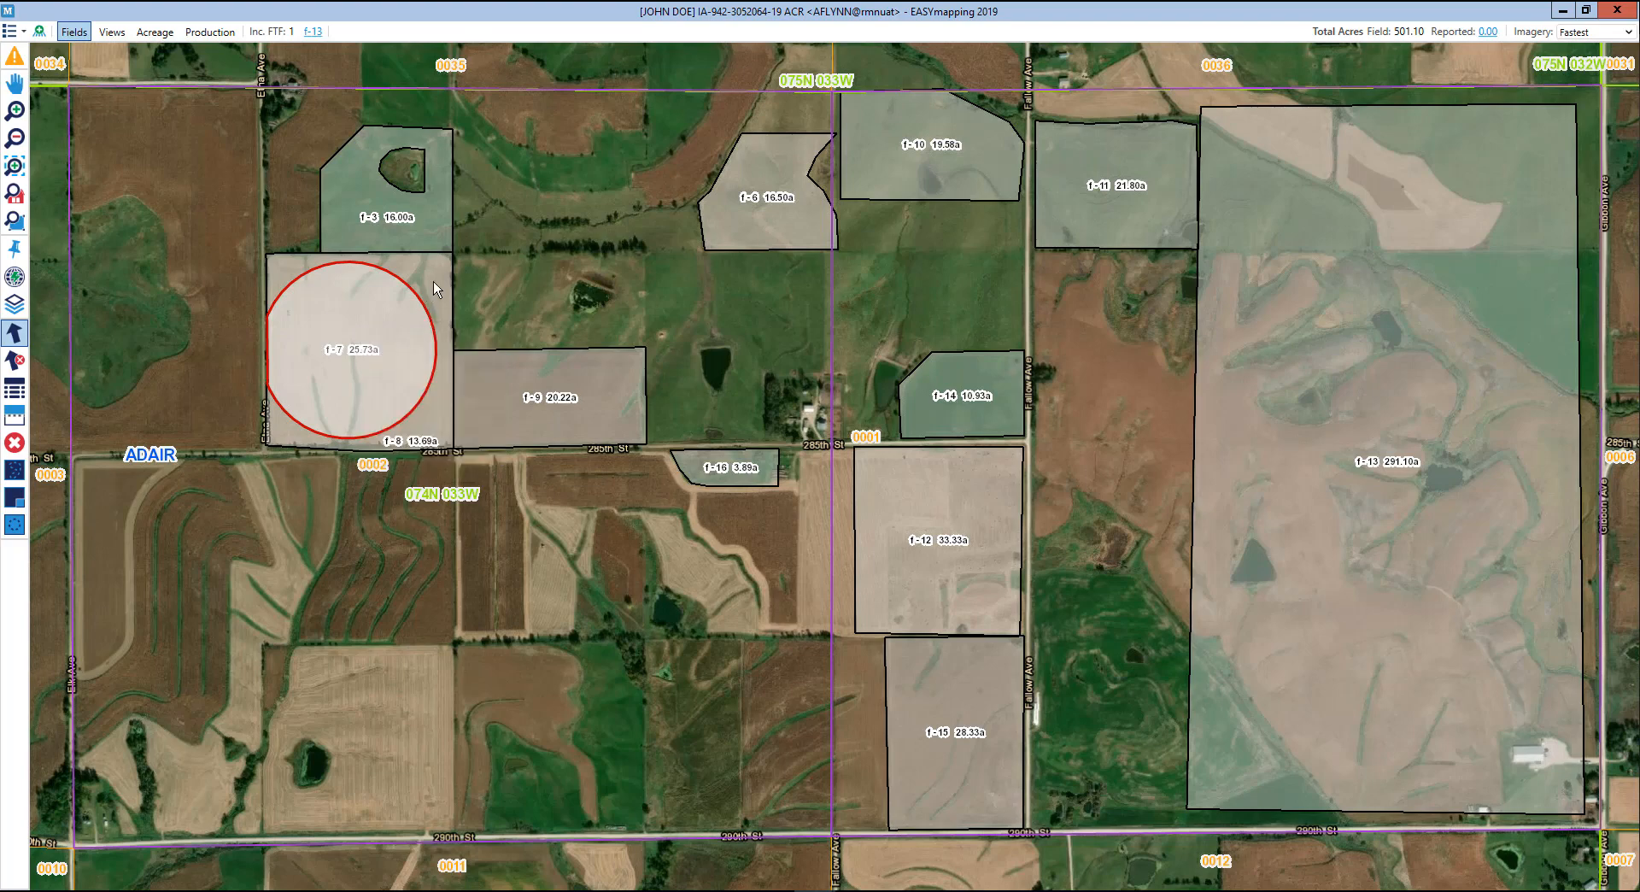
Step: Add field f-8 to the selection, view the commands available for multiple fields, and deselect all fields
{"action": "left_click", "coordinate": [433, 280]}
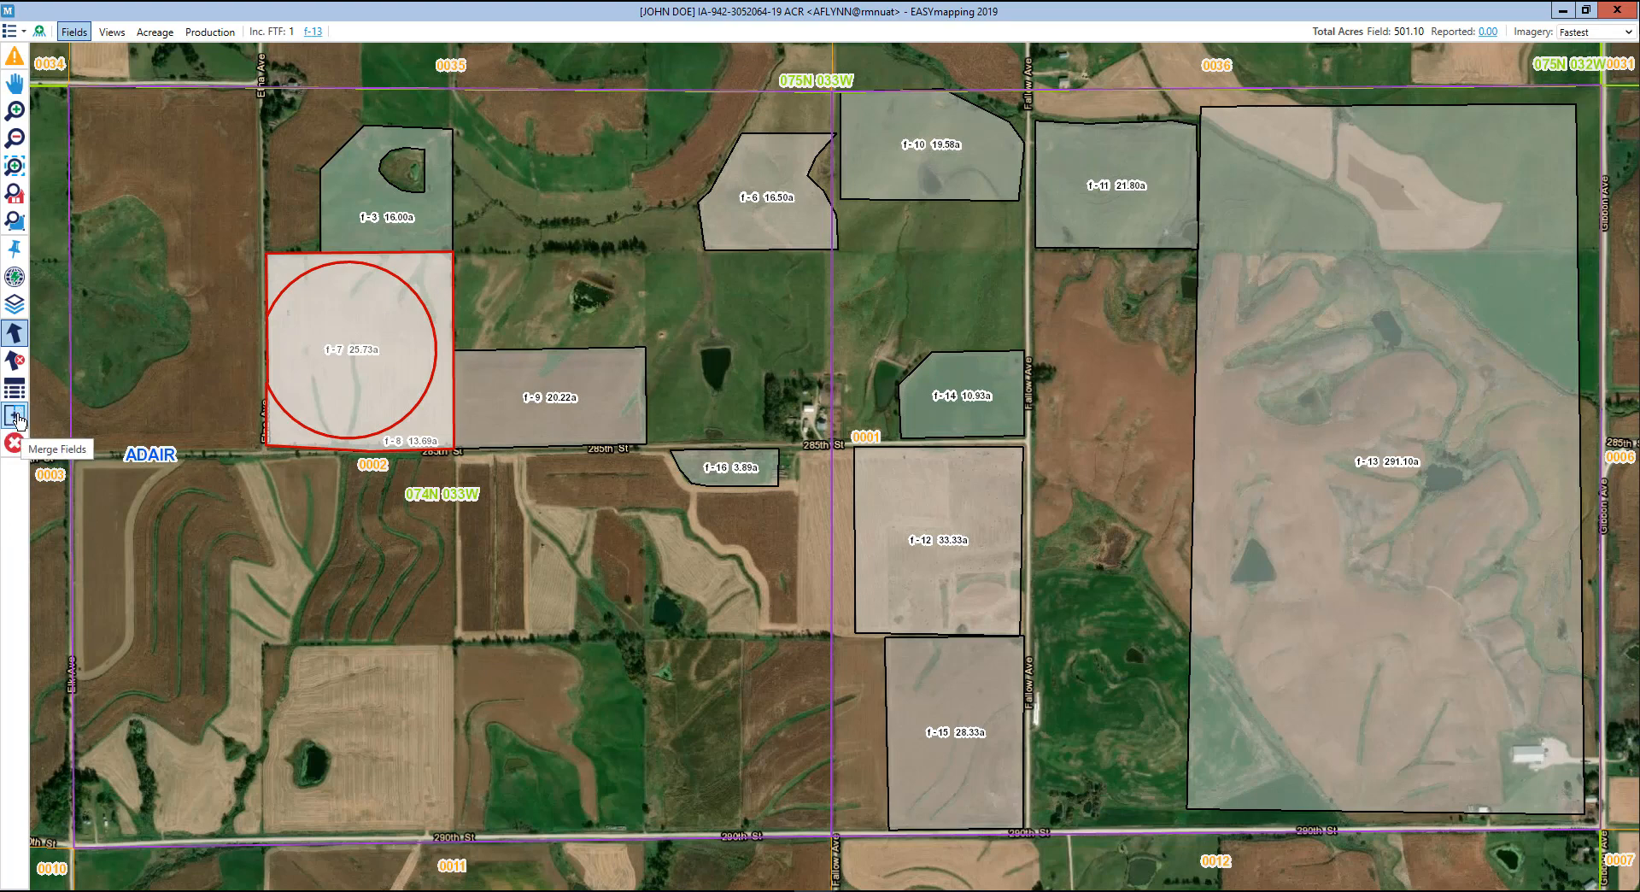
{"action": "right_click", "coordinate": [390, 325]}
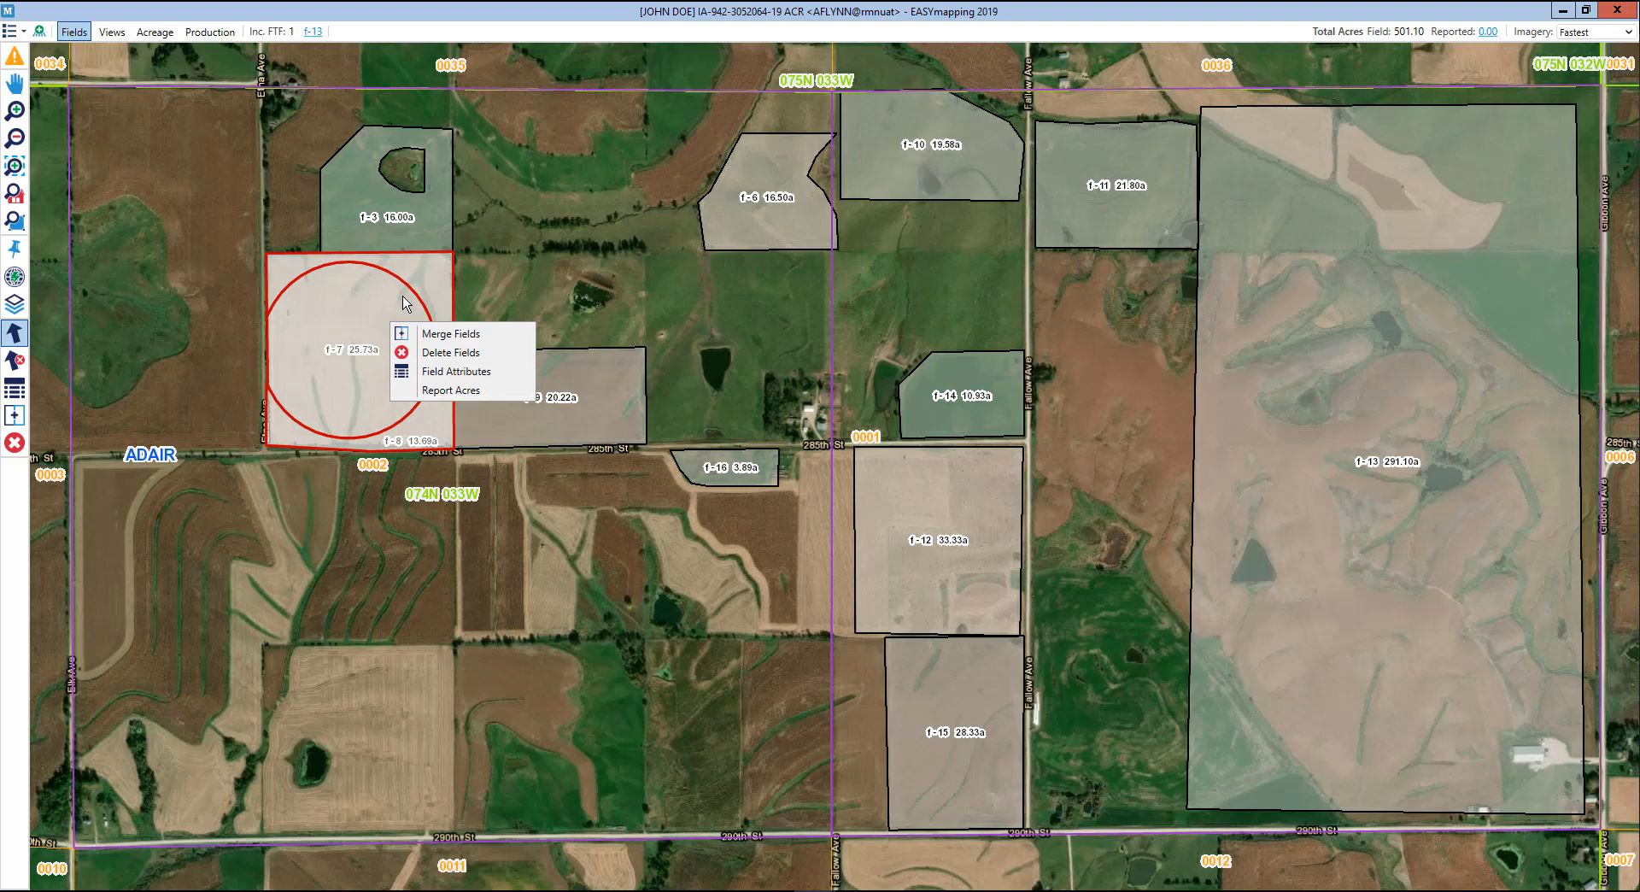
{"action": "left_click", "coordinate": [357, 521]}
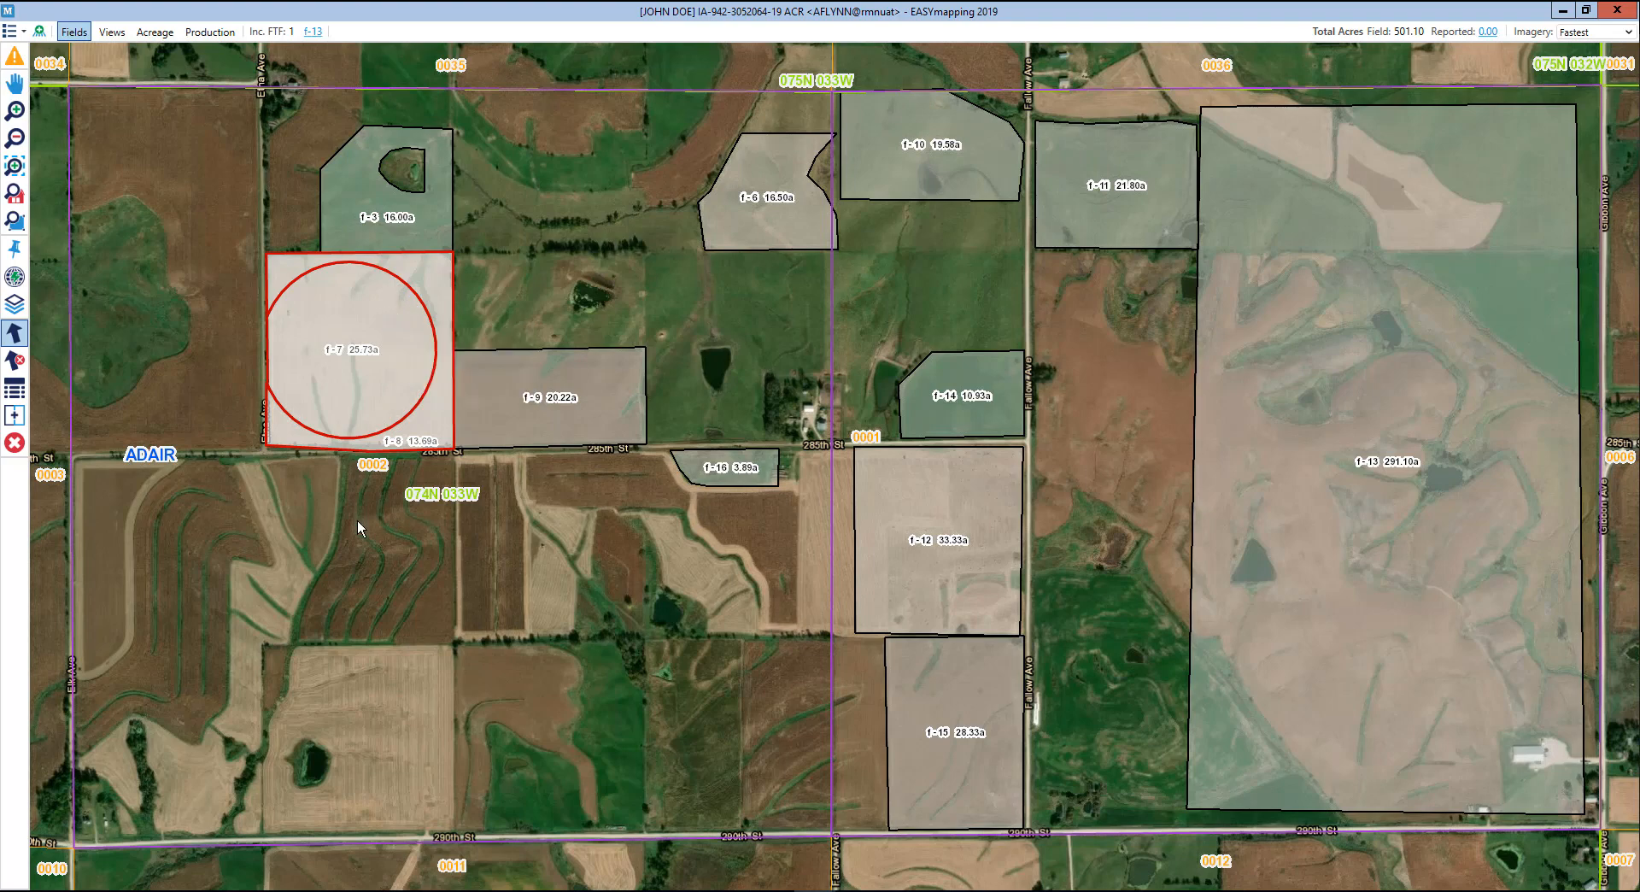
{"action": "left_click", "coordinate": [15, 359]}
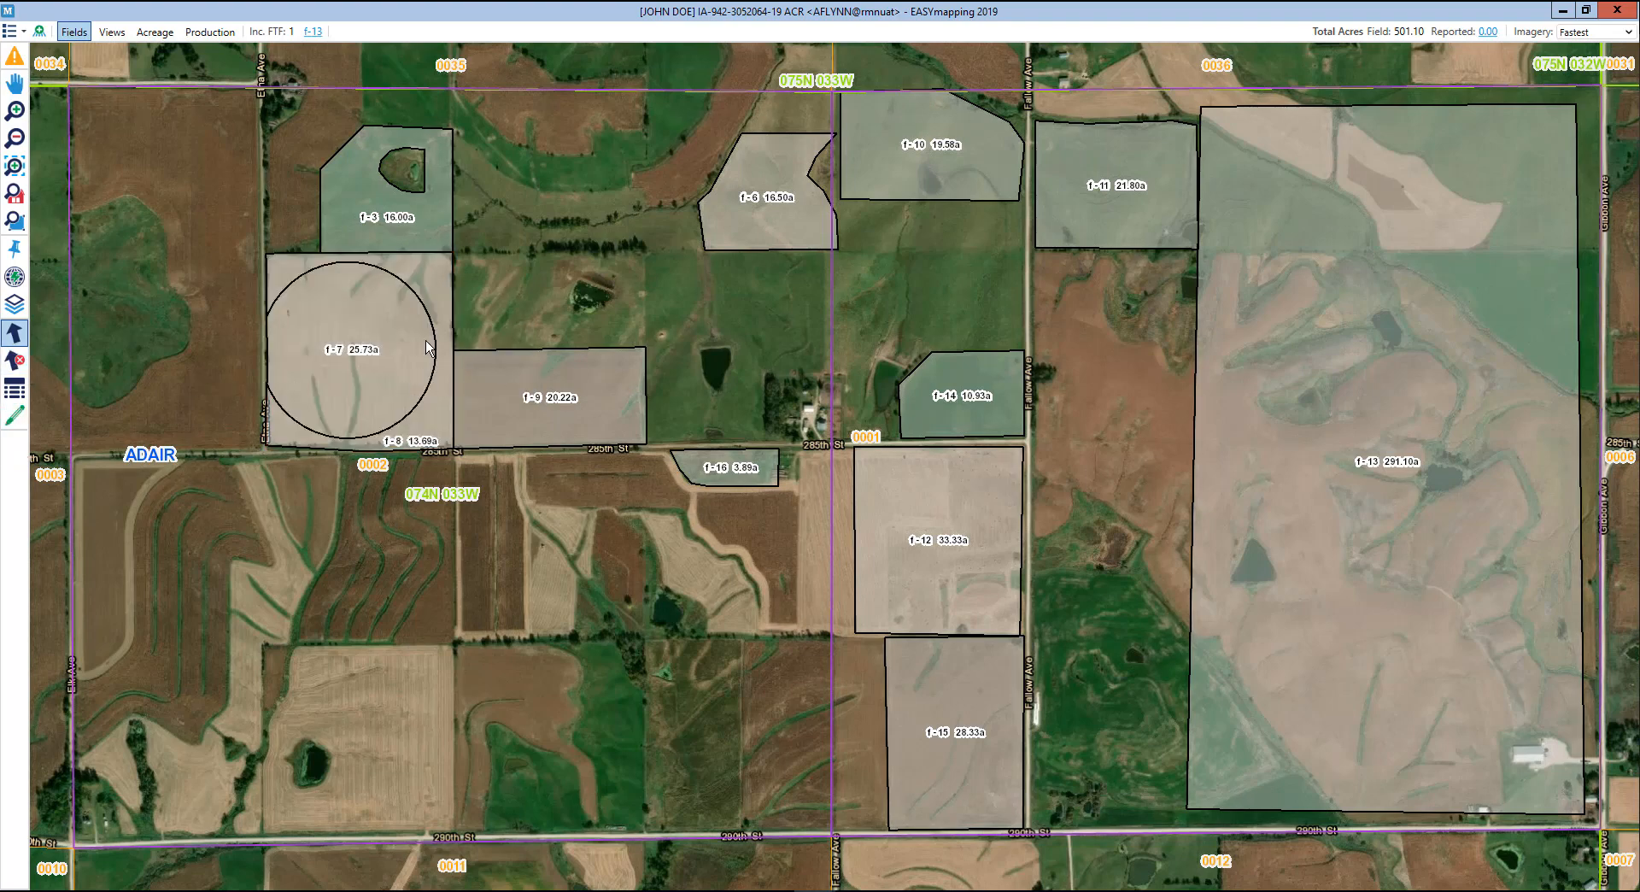
Step: Show all CIMS fields and try adding the CIMS field directly north of f-9 to the policy, cancelling without saving
{"action": "left_click", "coordinate": [15, 304]}
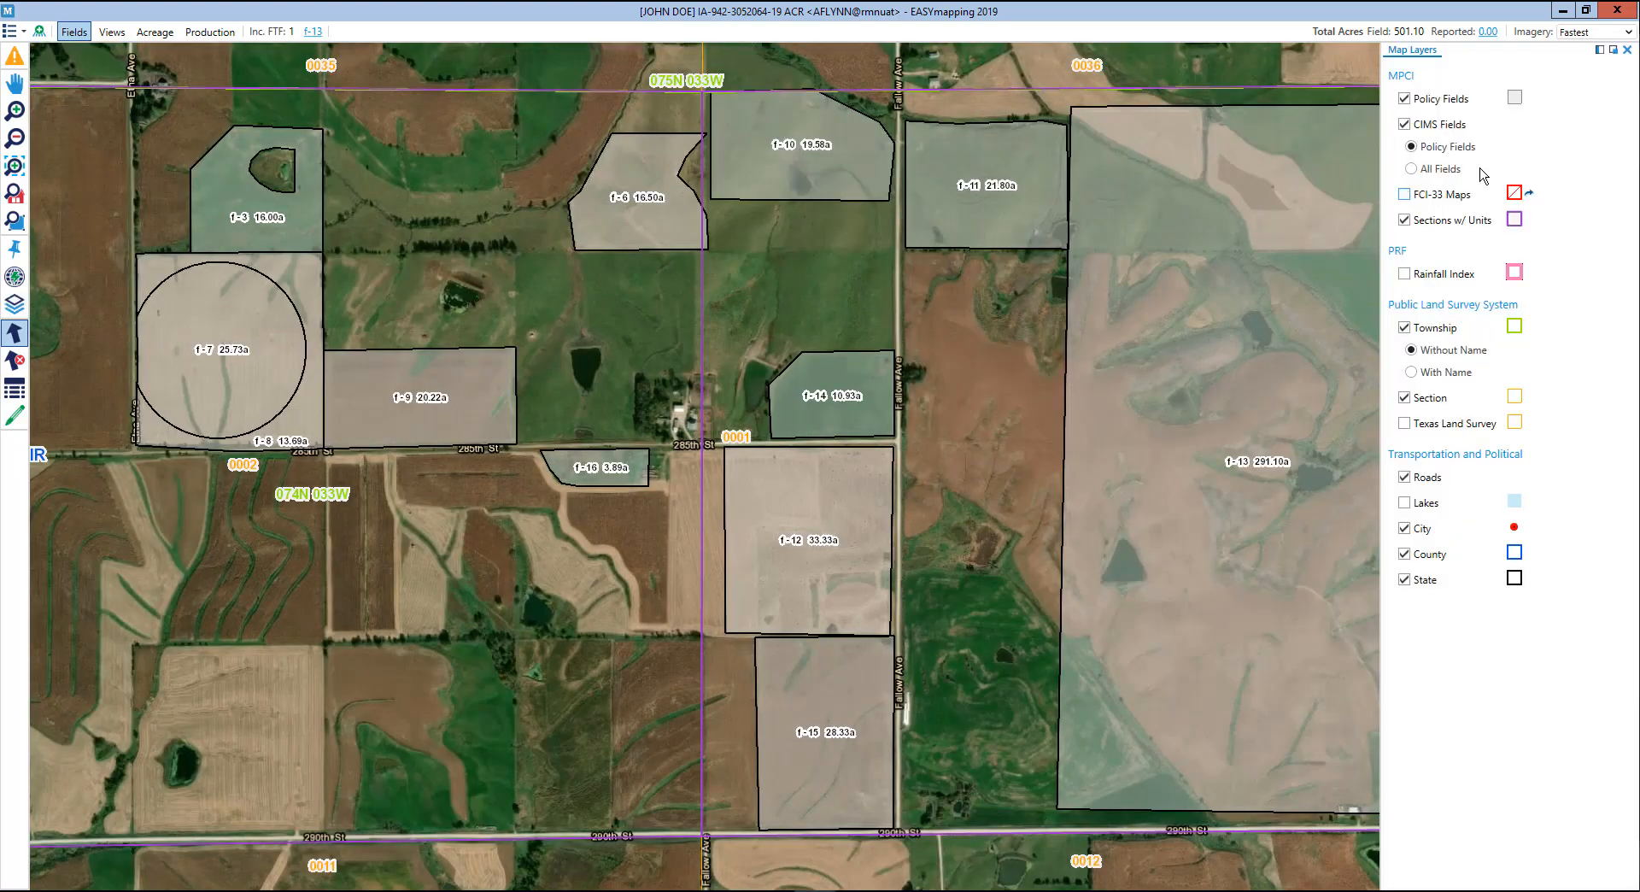
{"action": "left_click", "coordinate": [1411, 169]}
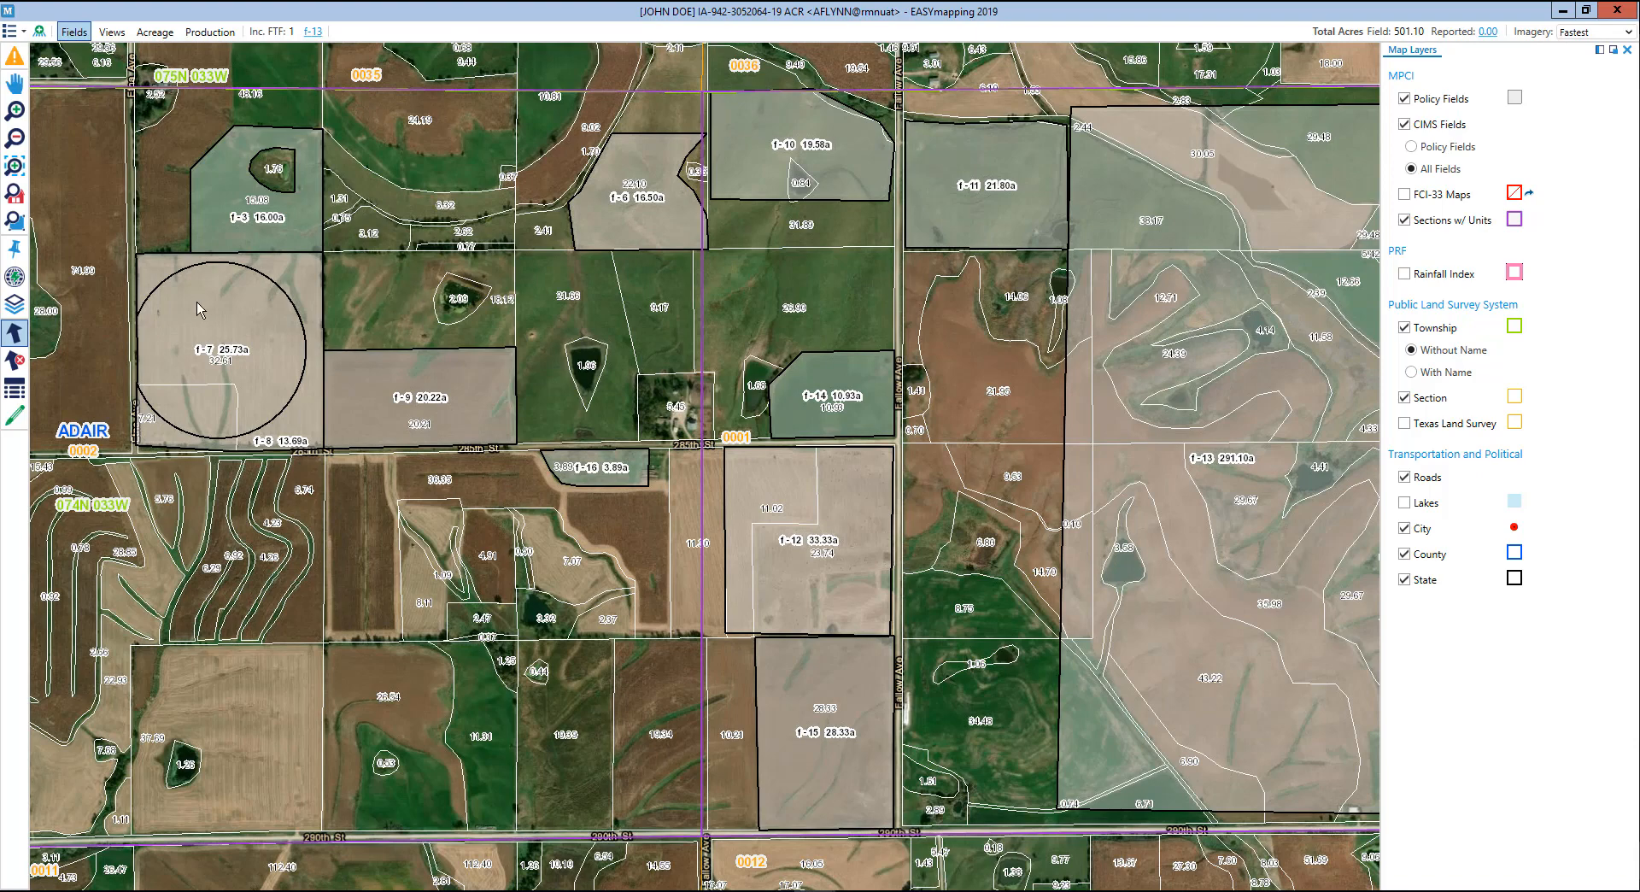
{"action": "left_click", "coordinate": [375, 295]}
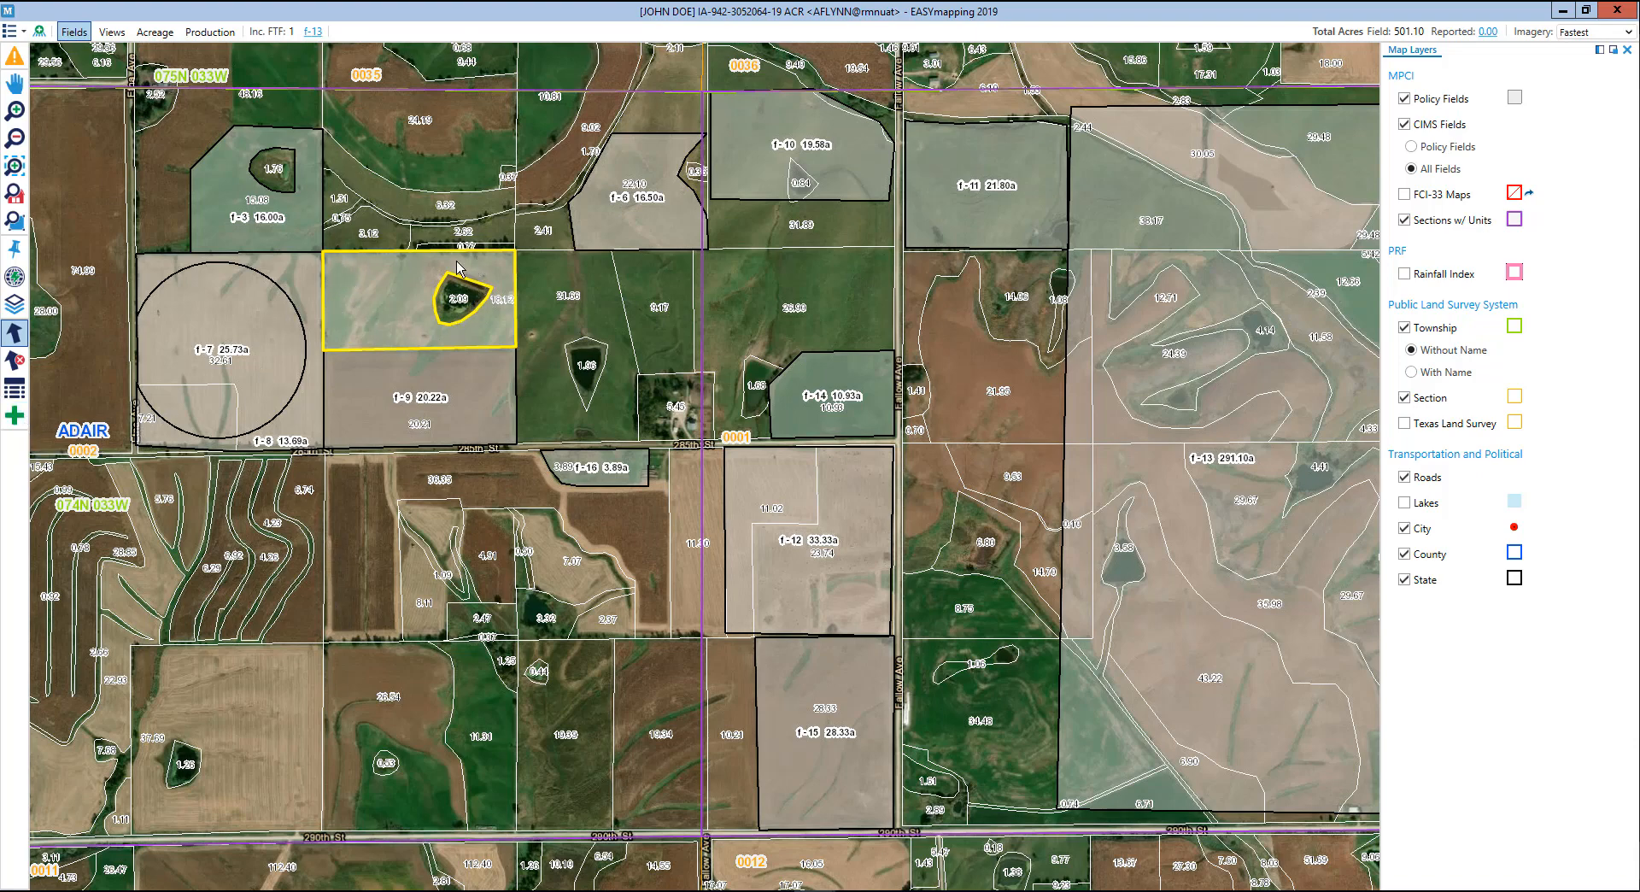
{"action": "left_click", "coordinate": [15, 416]}
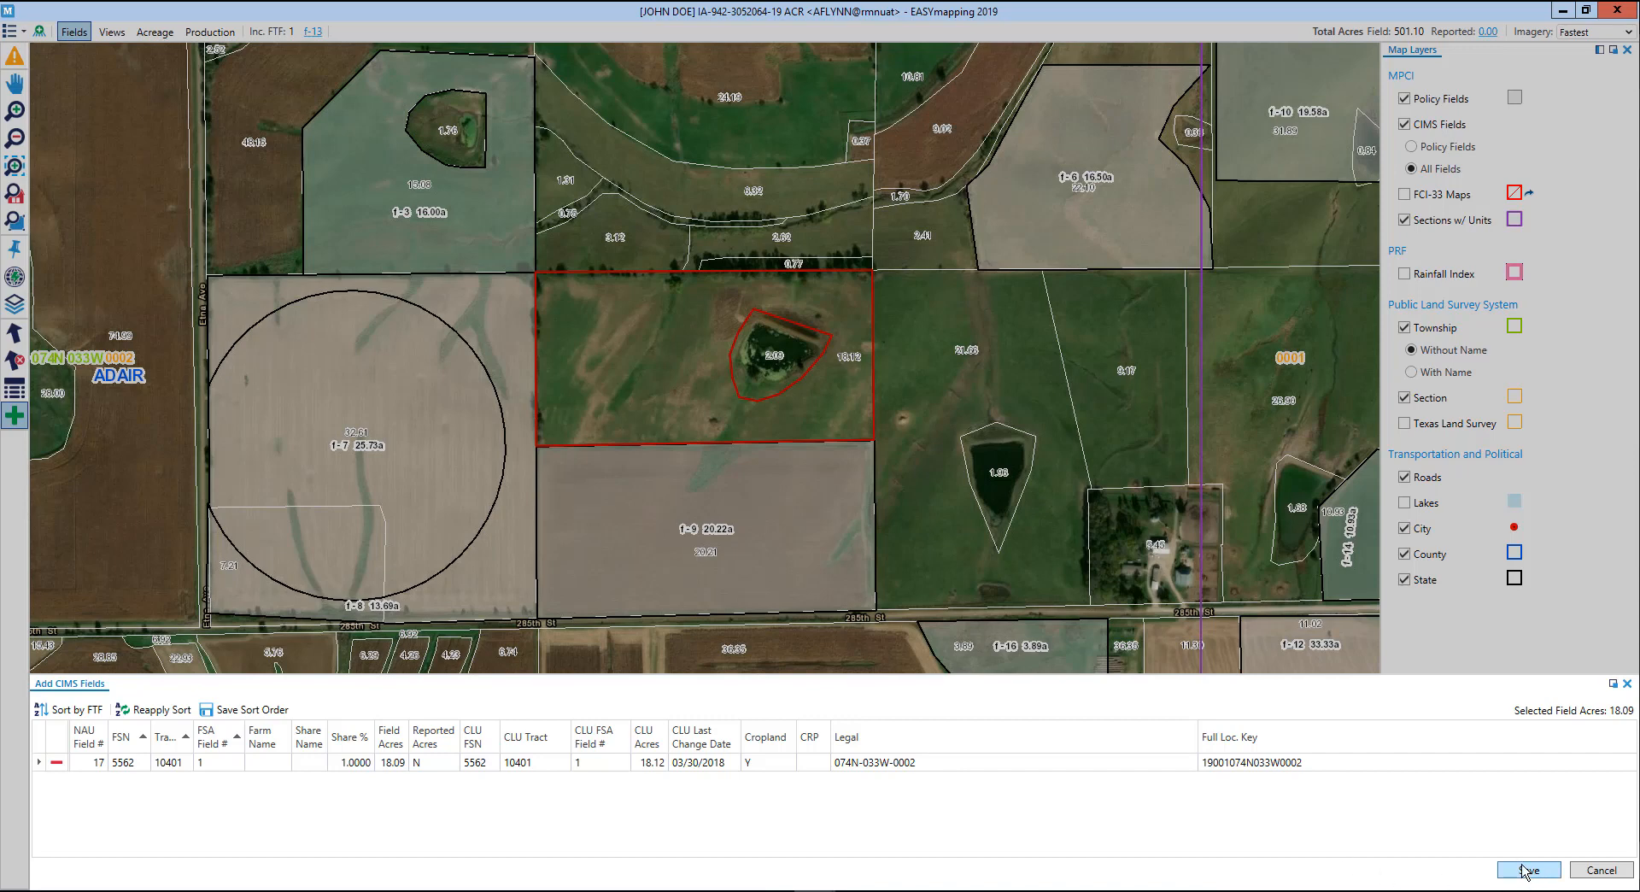
{"action": "left_click", "coordinate": [1599, 870]}
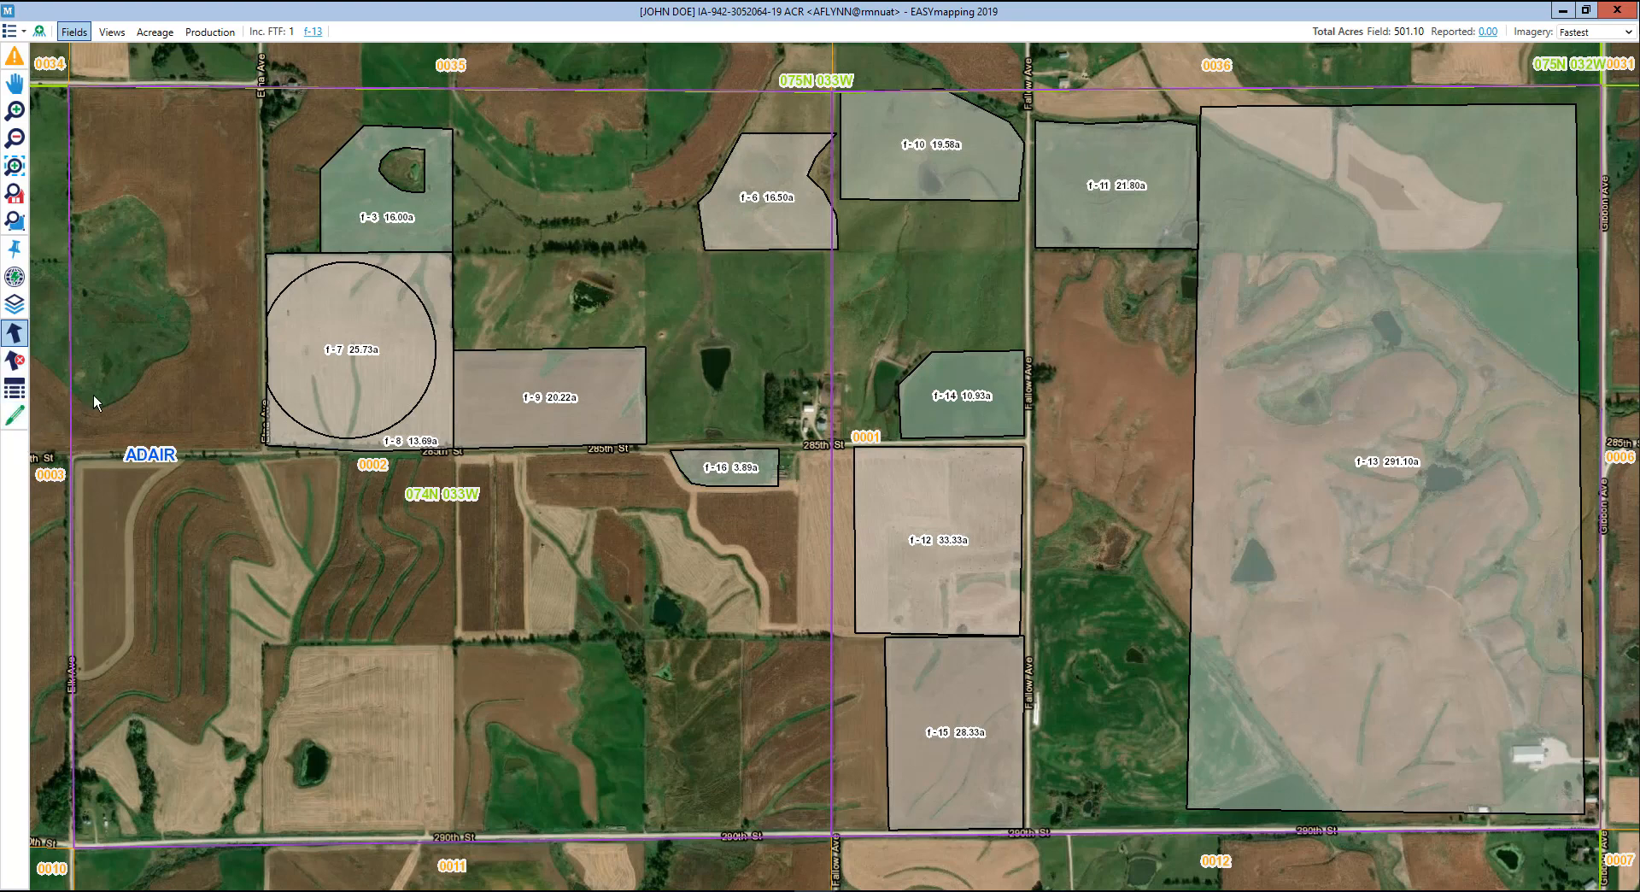
Step: Set the agency's field labels to Field Acres, FSN, Tract, FSA Field # and Farm Name without NAU Field #, and save
{"action": "left_click", "coordinate": [10, 32]}
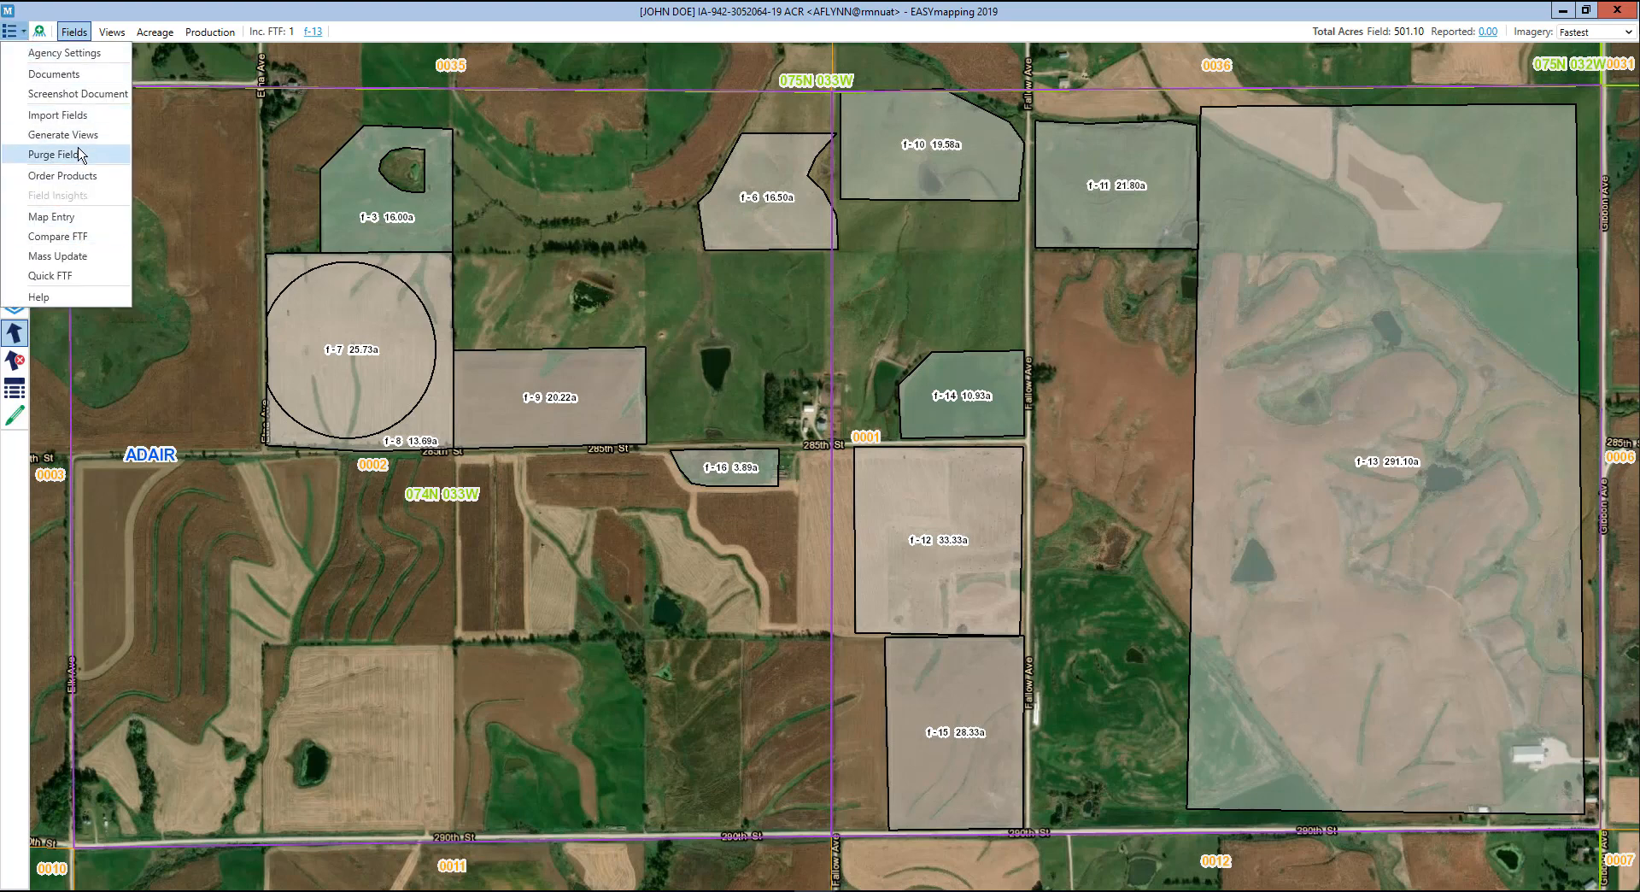
{"action": "left_click", "coordinate": [74, 54]}
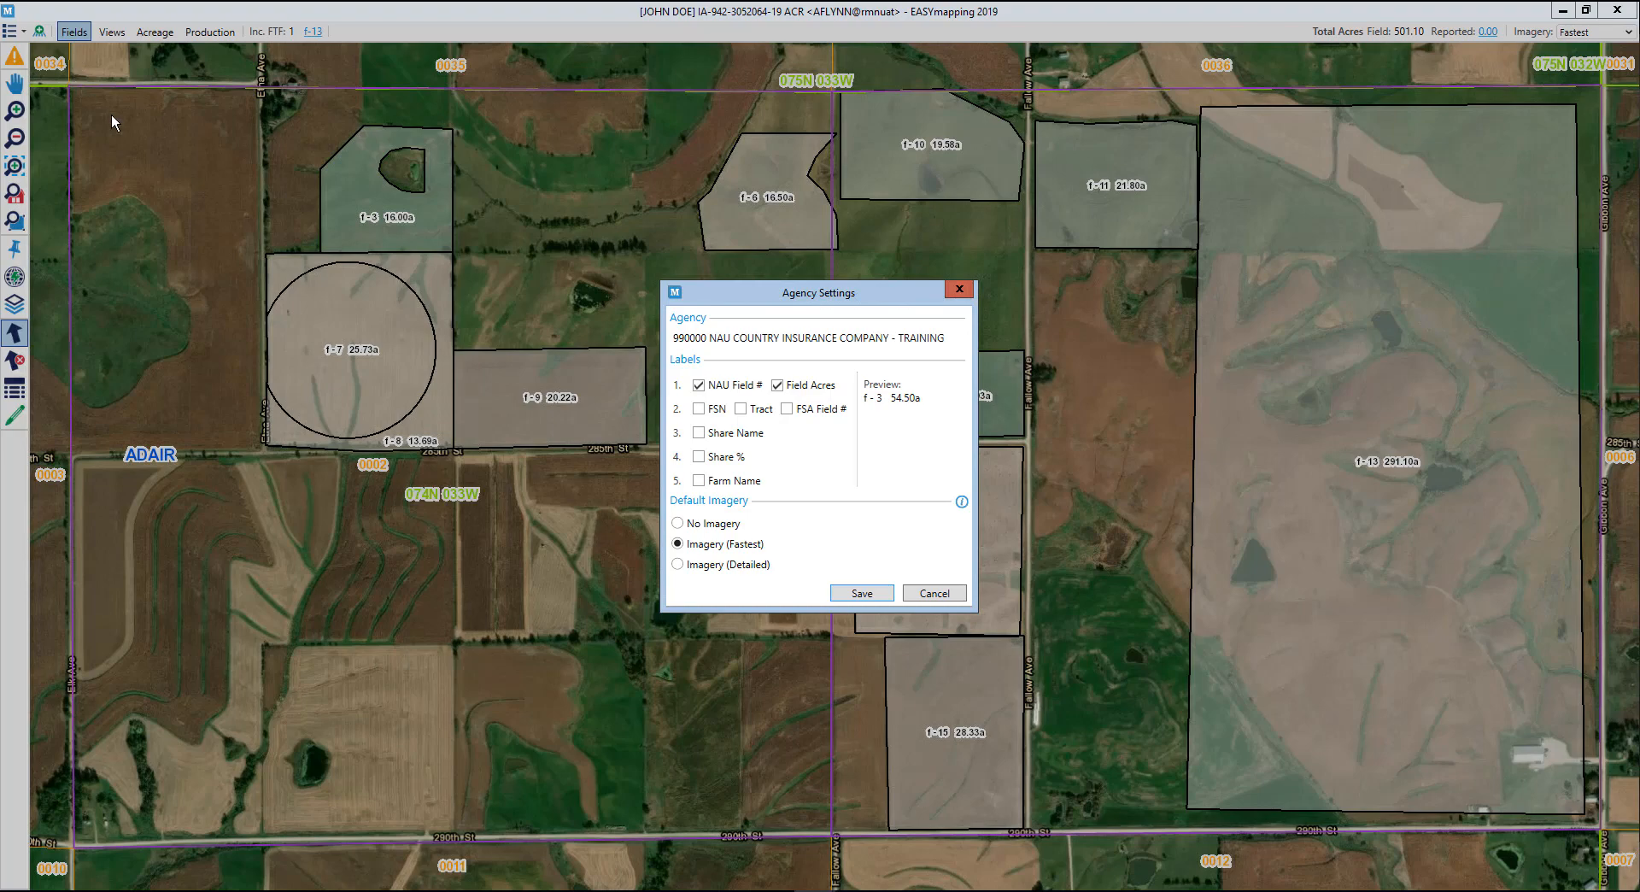
{"action": "left_click", "coordinate": [716, 392]}
{"action": "left_click", "coordinate": [705, 411]}
{"action": "left_click", "coordinate": [741, 409]}
{"action": "left_click", "coordinate": [791, 411]}
{"action": "left_click", "coordinate": [731, 484]}
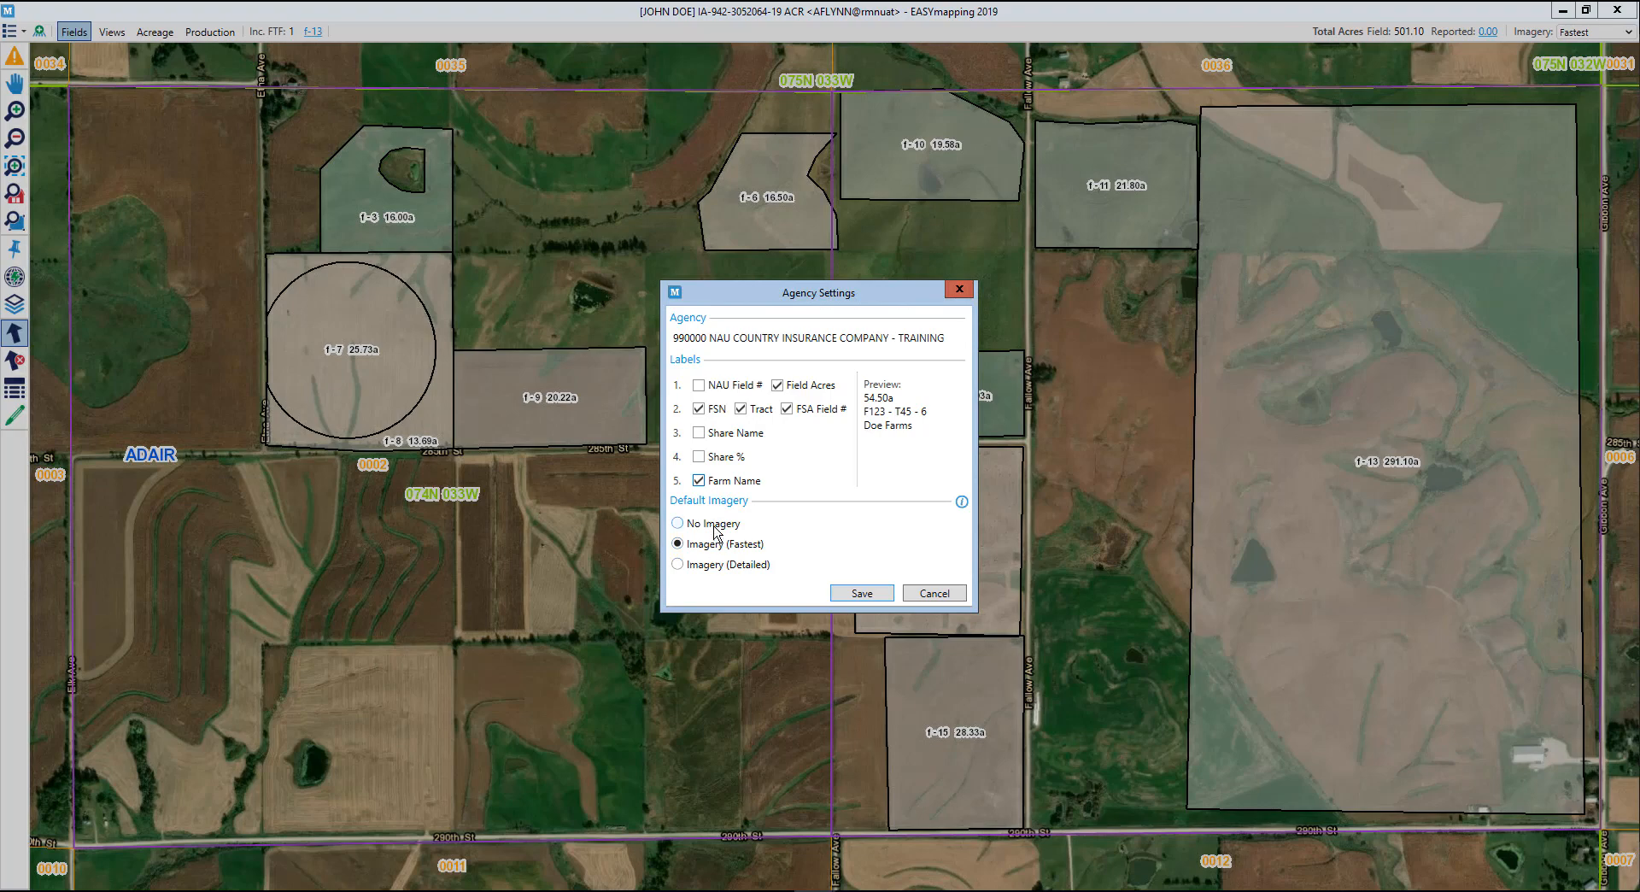
{"action": "left_click", "coordinate": [856, 593]}
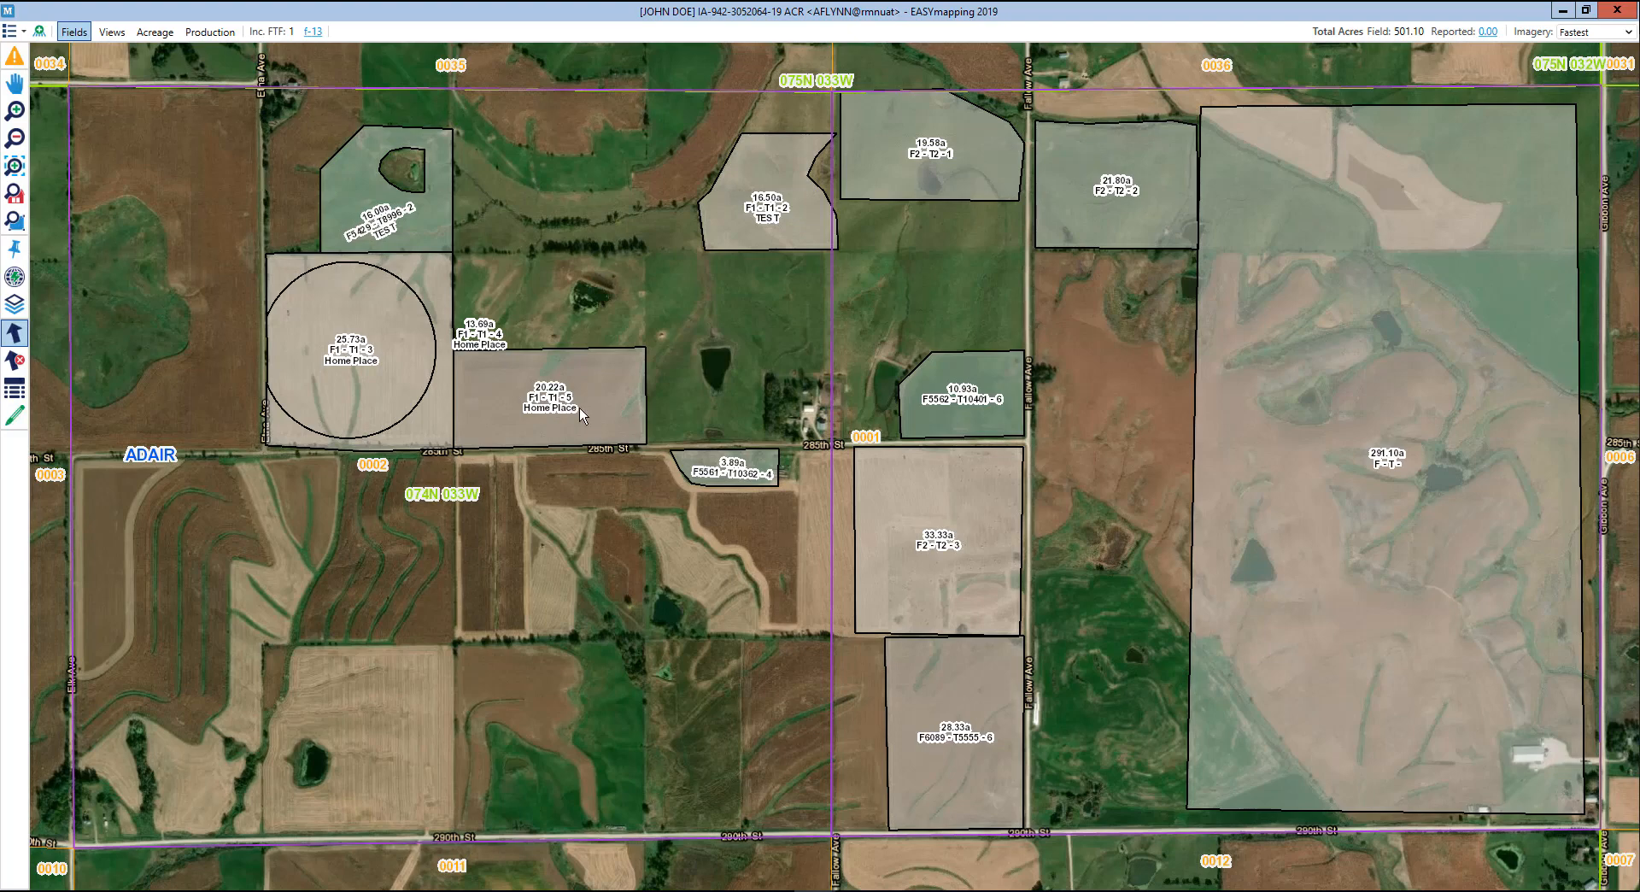
Step: Set the agency's field labels to only NAU Field # and Field Acres, without FSN, Tract, FSA Field # or Farm Name, and save
{"action": "left_click", "coordinate": [12, 32]}
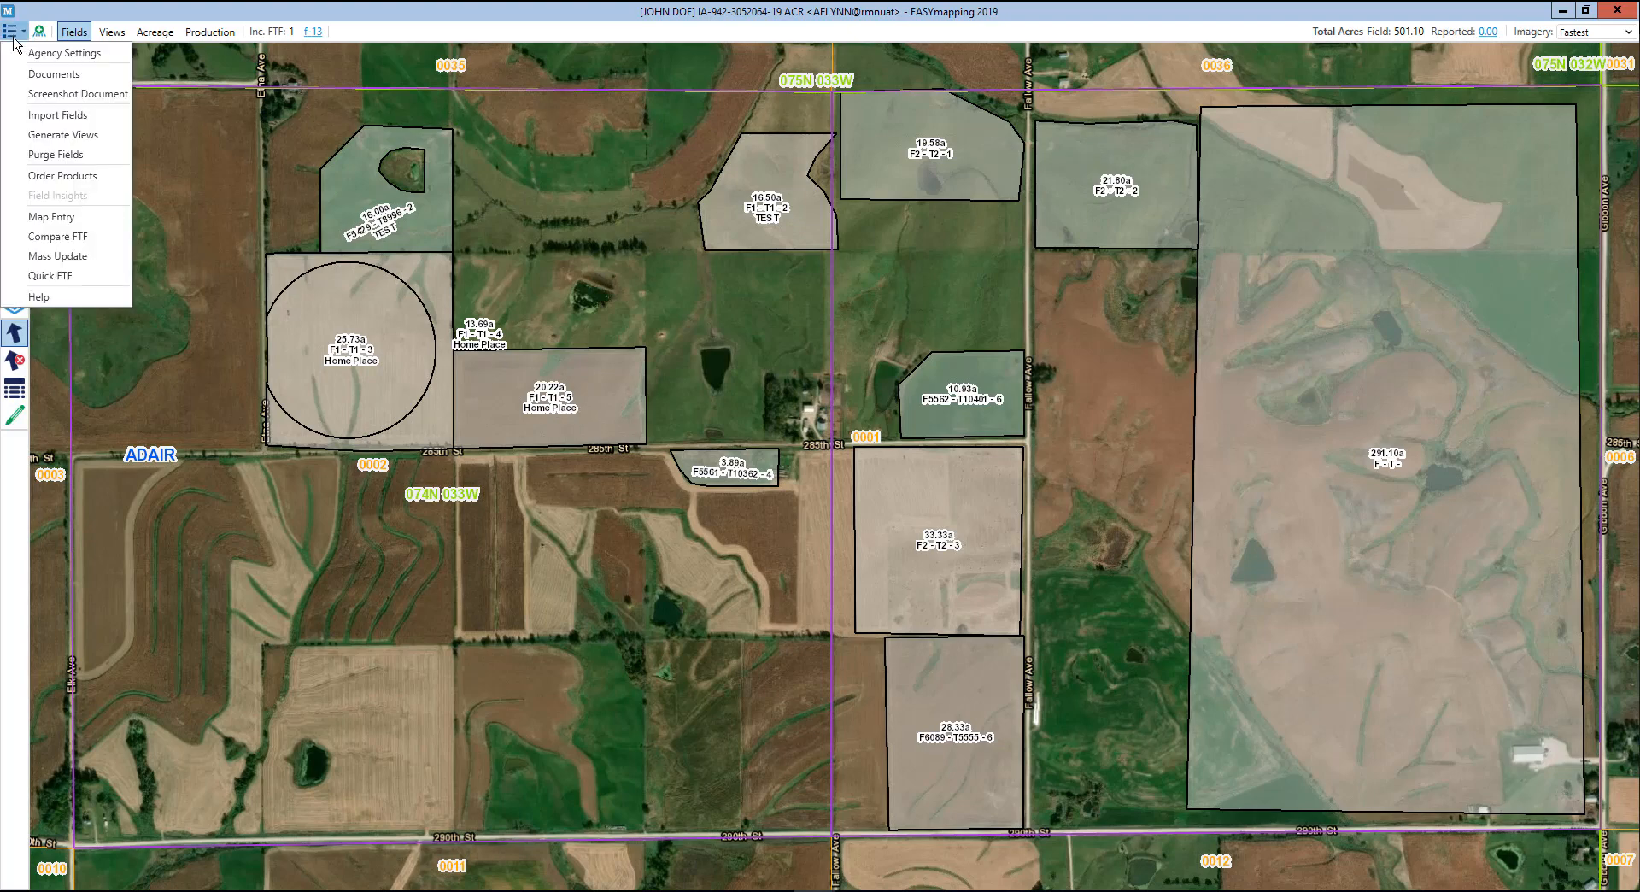
{"action": "left_click", "coordinate": [75, 54]}
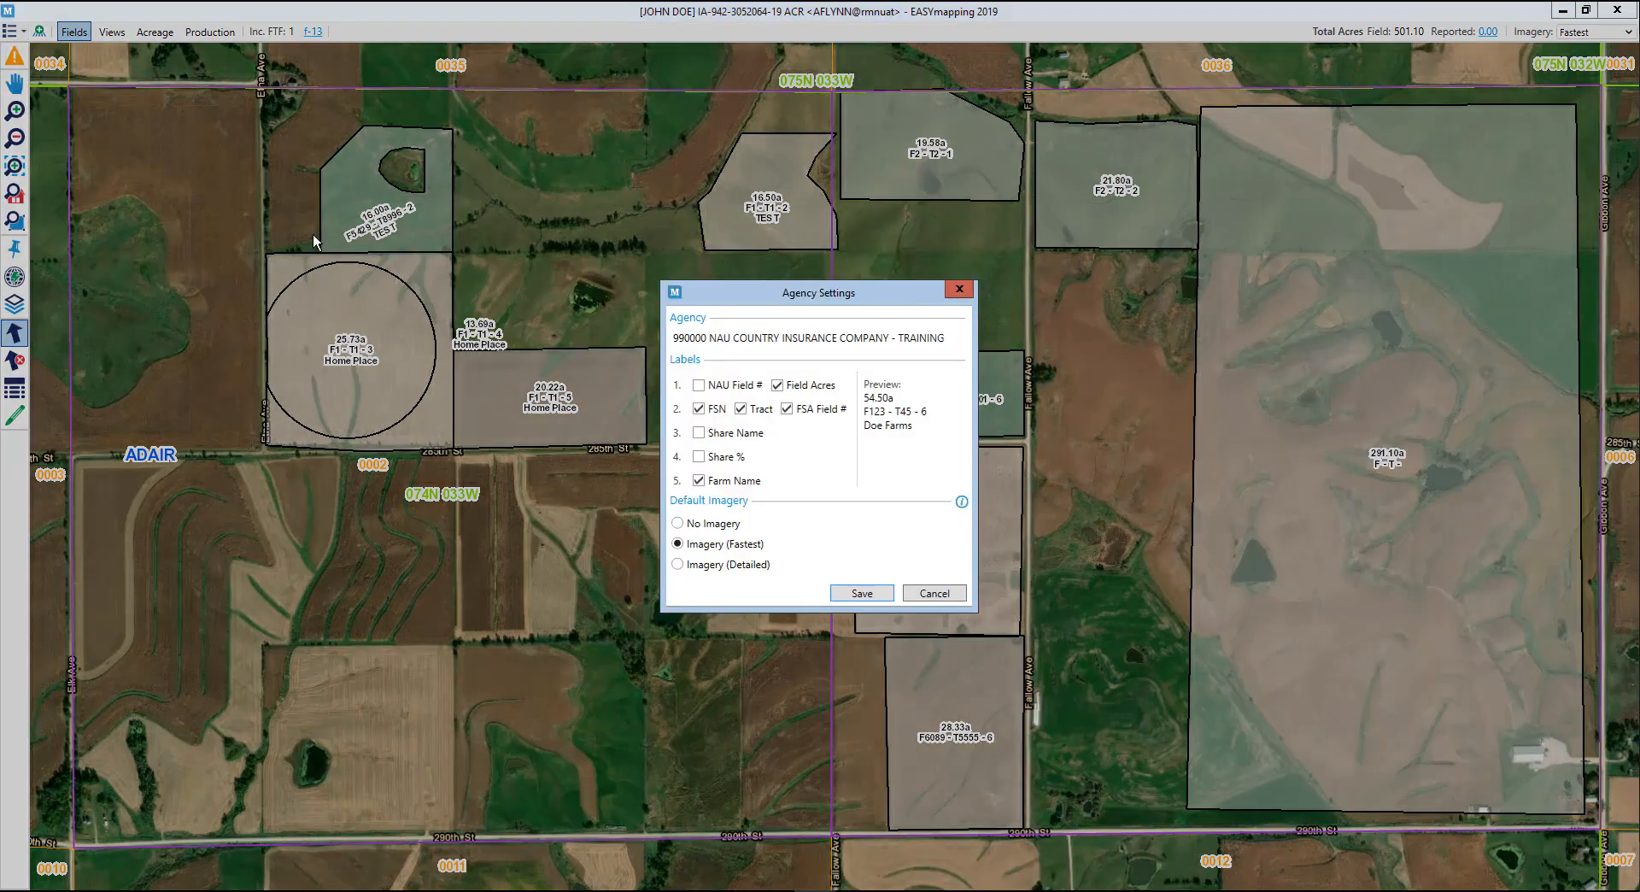
{"action": "left_click", "coordinate": [724, 482]}
{"action": "left_click", "coordinate": [714, 409]}
{"action": "left_click", "coordinate": [741, 409]}
{"action": "left_click", "coordinate": [786, 408]}
{"action": "left_click", "coordinate": [710, 385]}
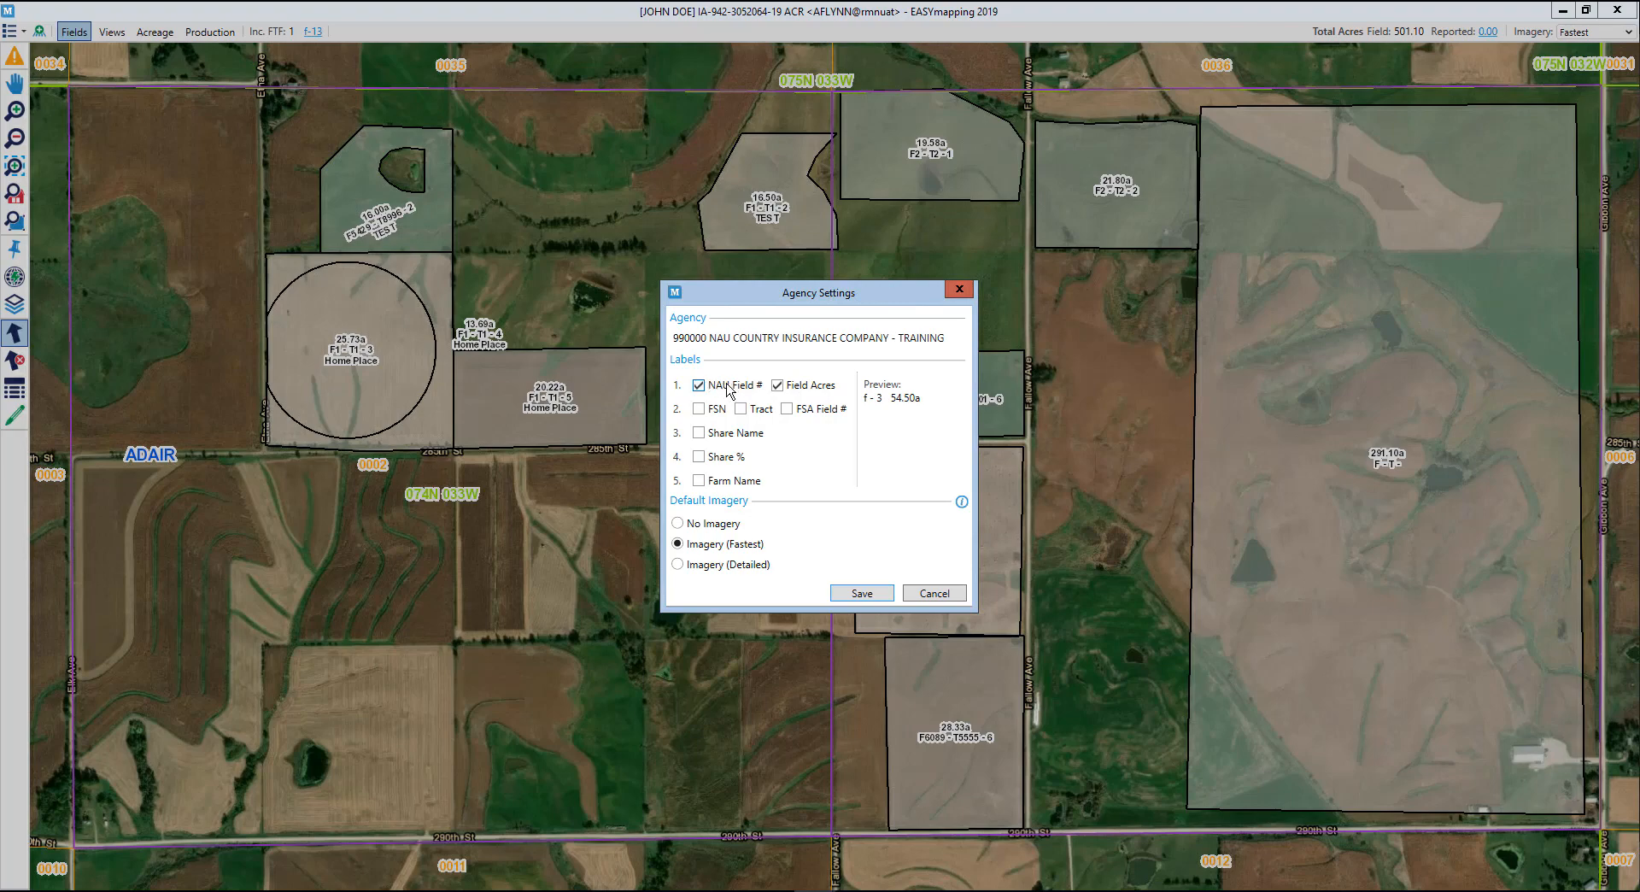
{"action": "left_click", "coordinate": [860, 595]}
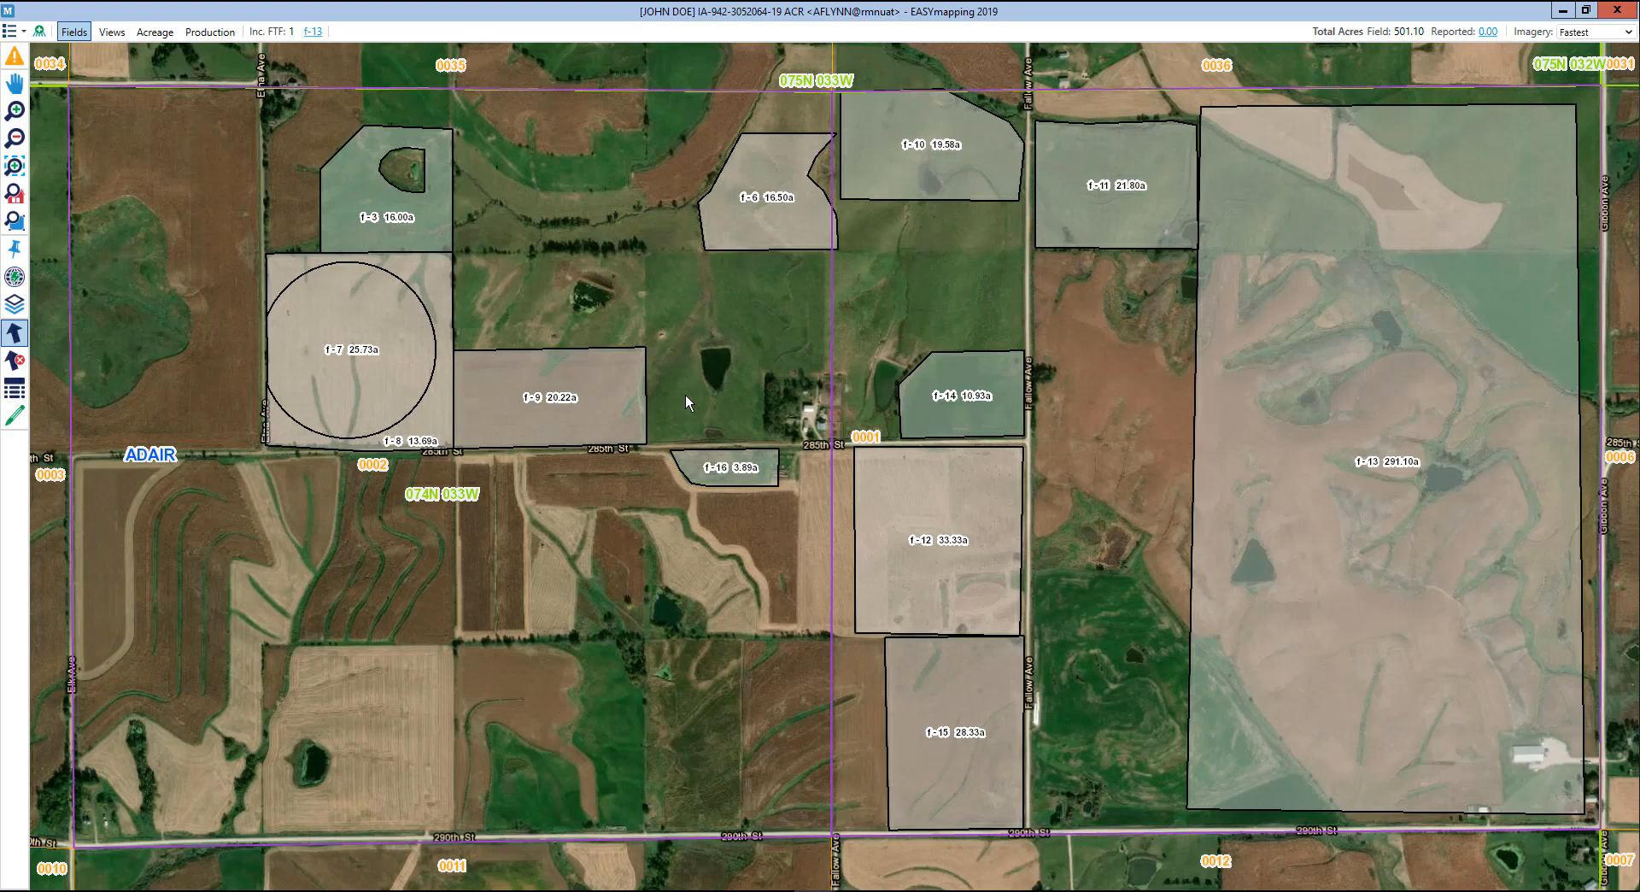
Step: View the policy's documents in the Policy Document Manager and close it
{"action": "left_click", "coordinate": [11, 31]}
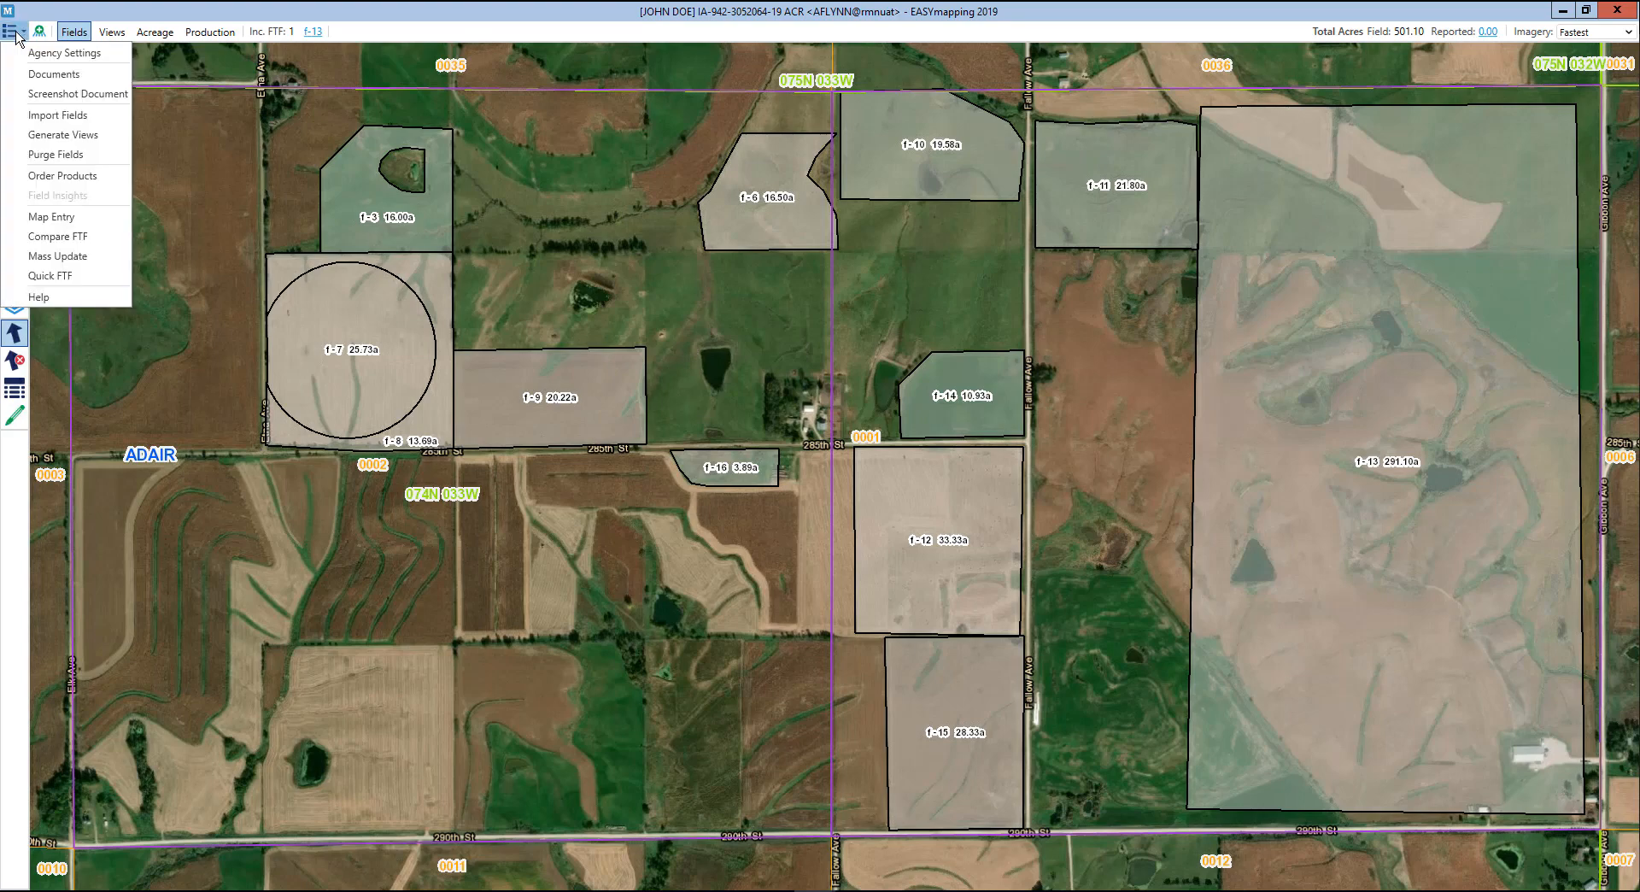
{"action": "left_click", "coordinate": [53, 75]}
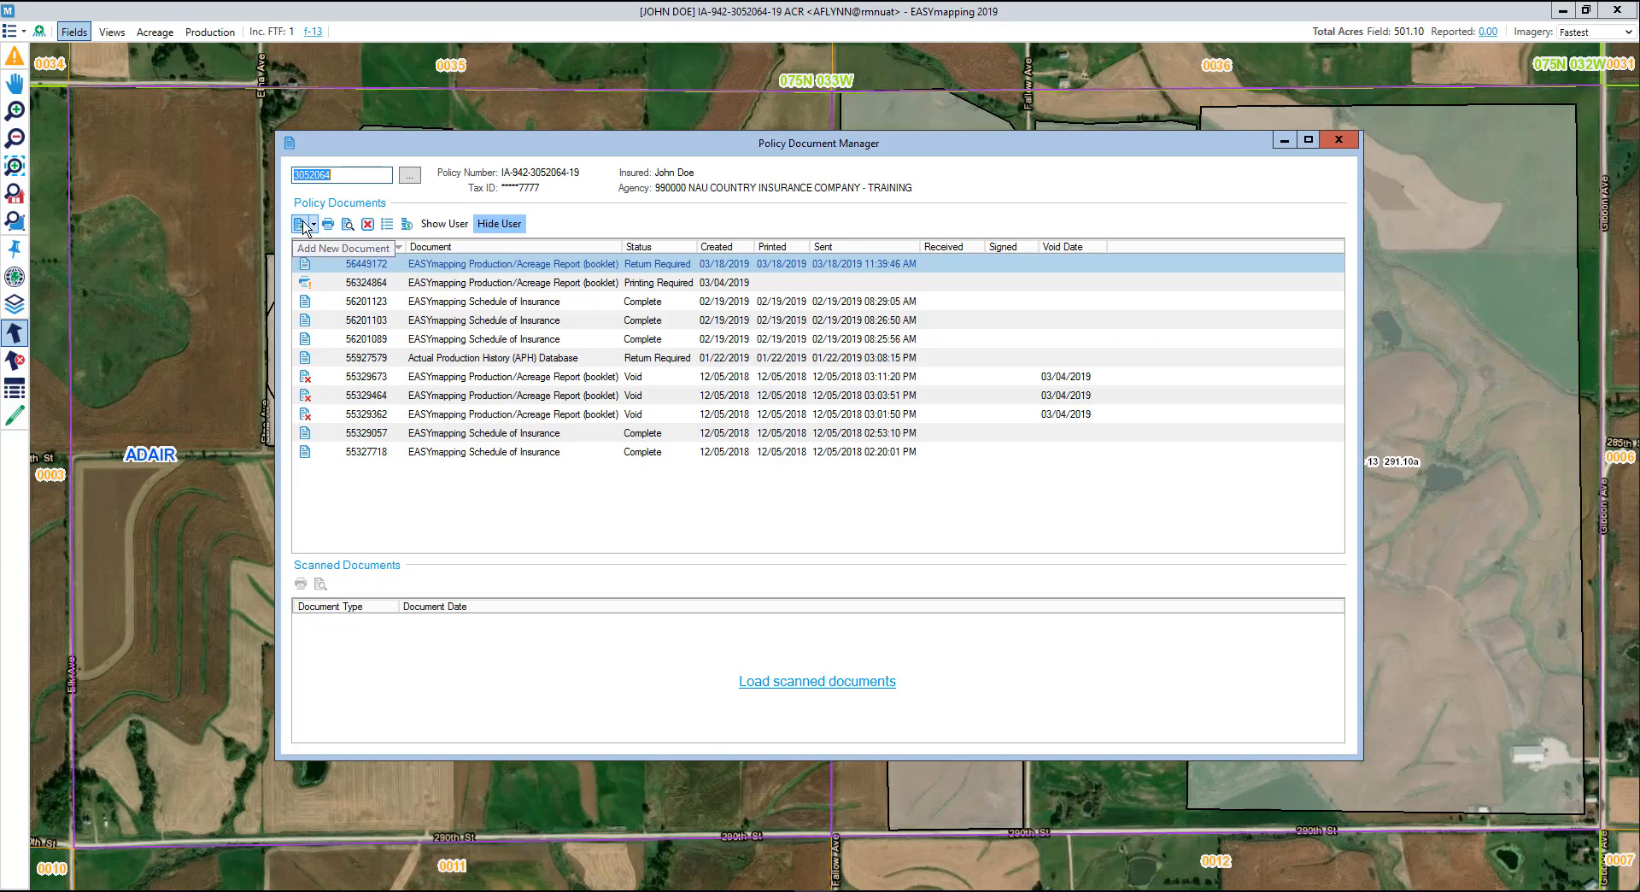
{"action": "left_click", "coordinate": [1338, 139]}
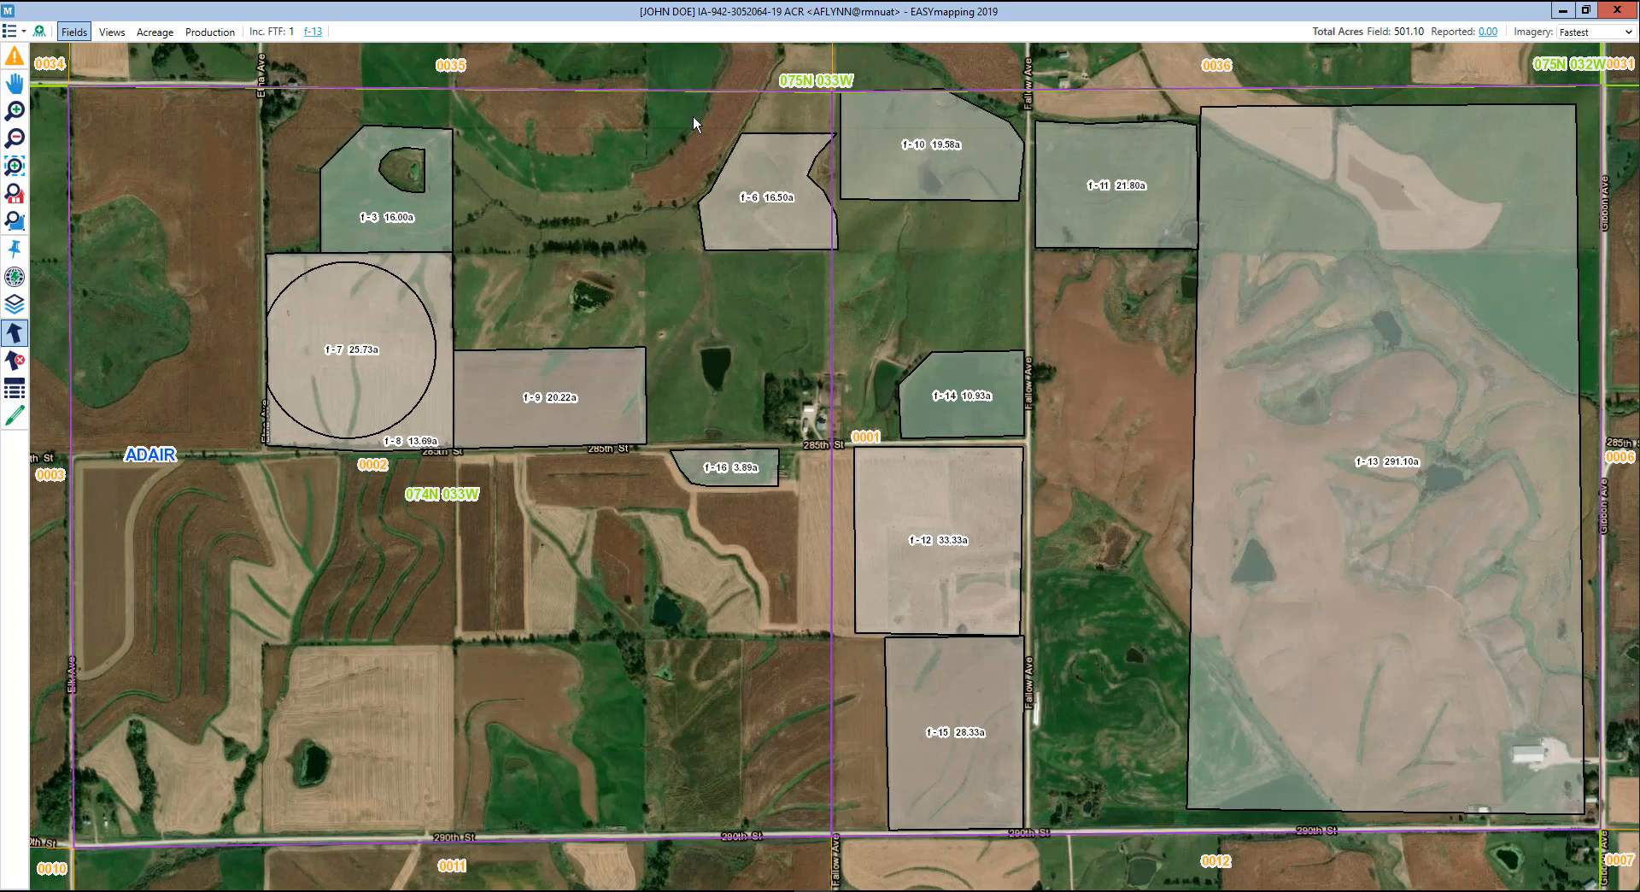
Step: View the file types available for importing fields and cancel without importing
{"action": "left_click", "coordinate": [12, 32]}
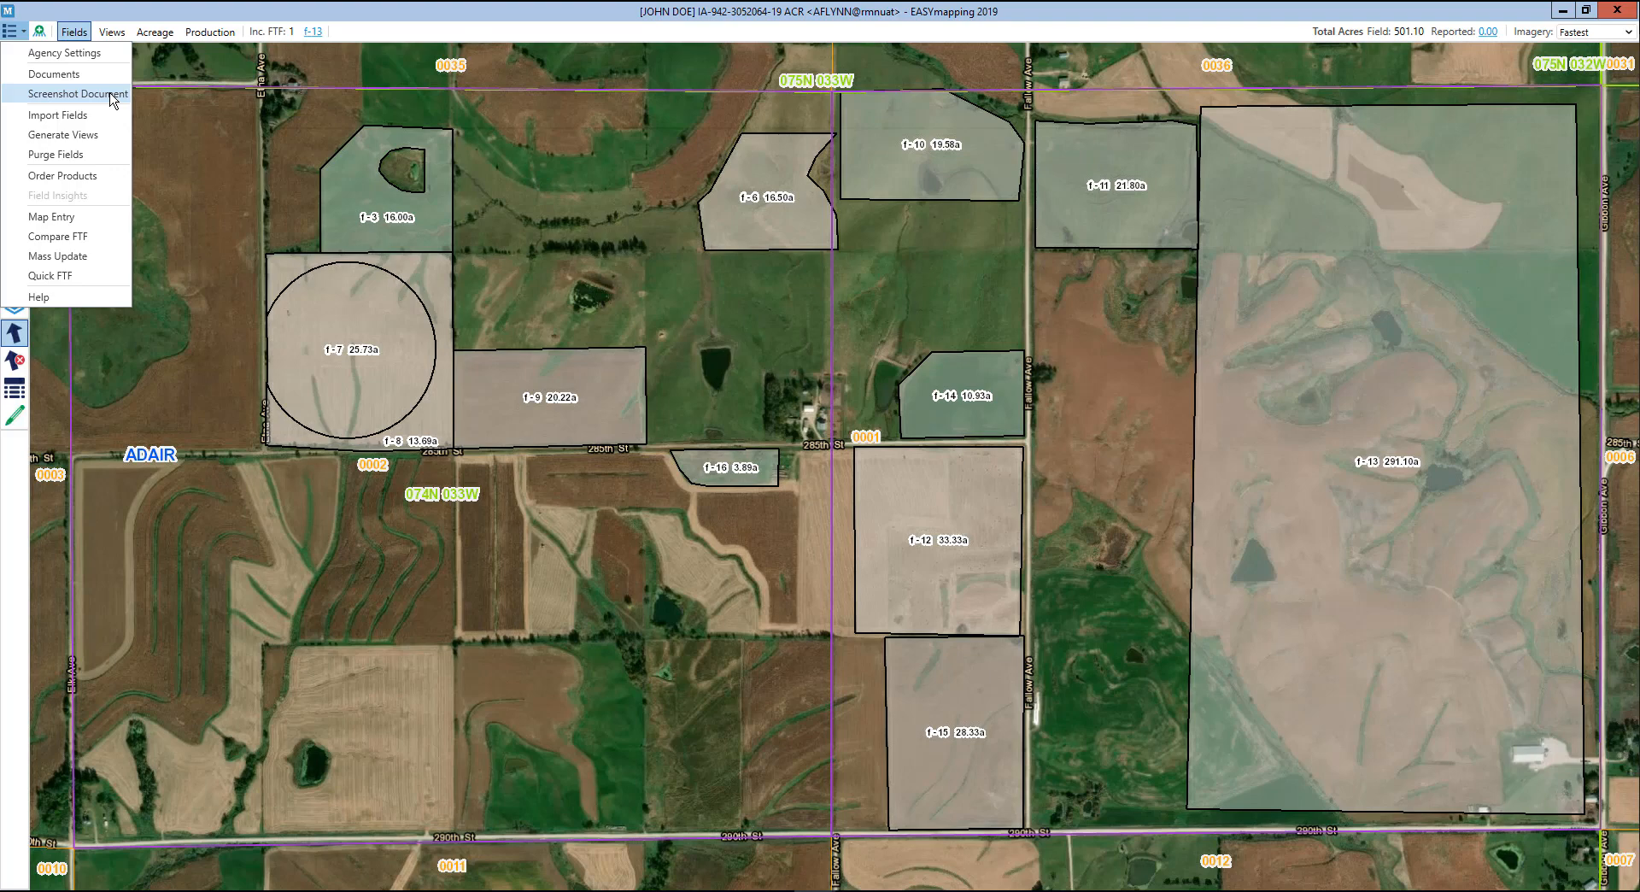
{"action": "left_click", "coordinate": [75, 120]}
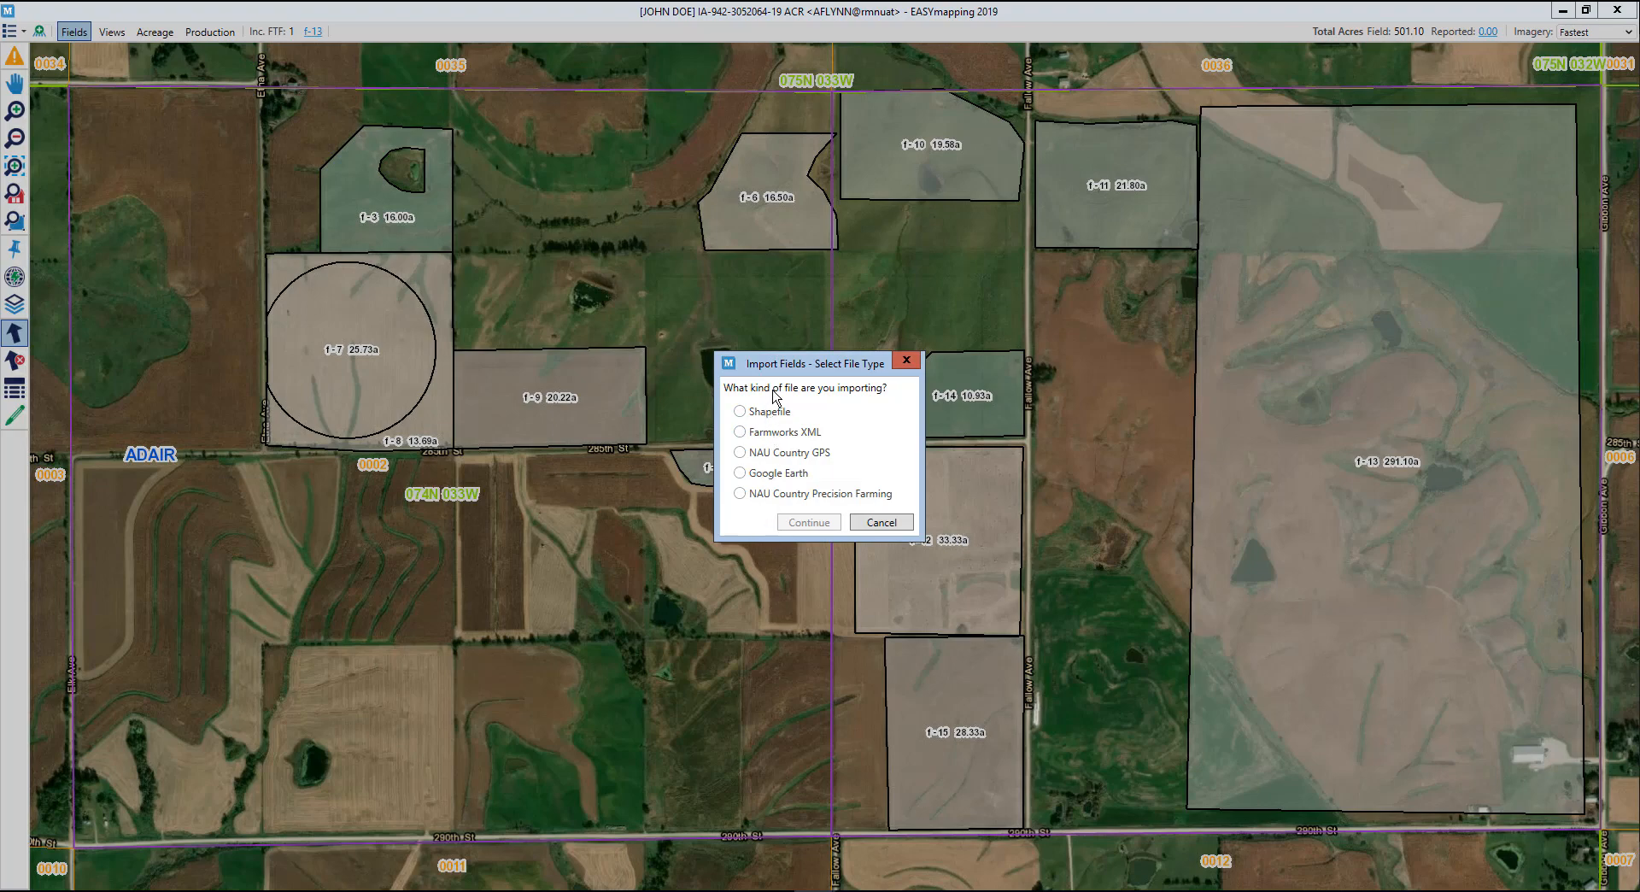
{"action": "left_click", "coordinate": [877, 524]}
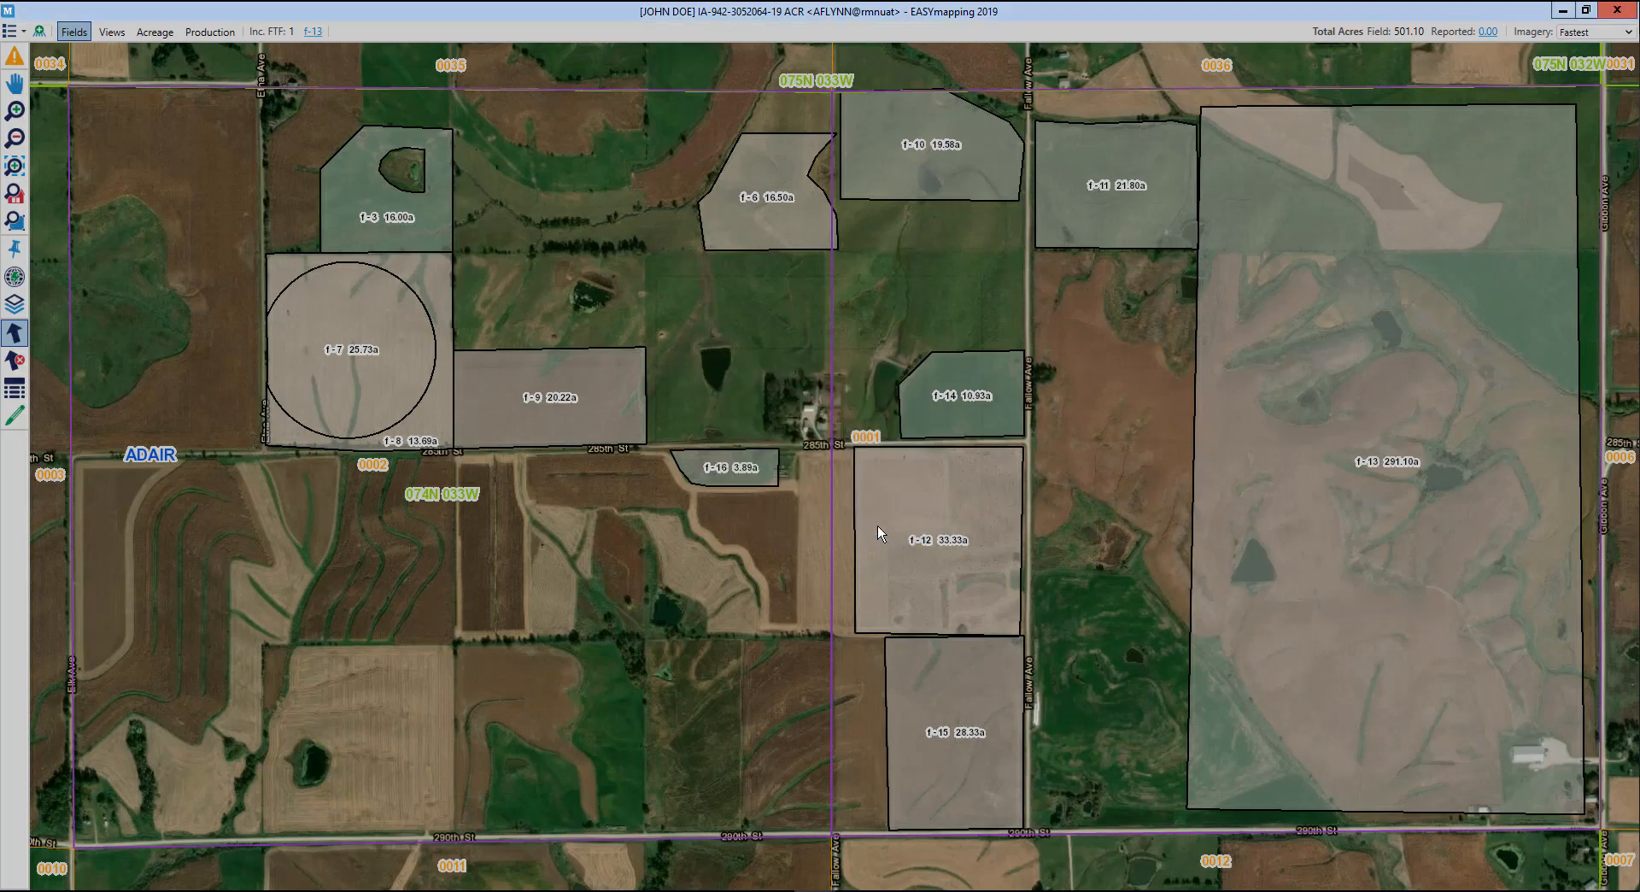
Step: View the options for generating new views by section or FSN and close without creating any
{"action": "left_click", "coordinate": [10, 31]}
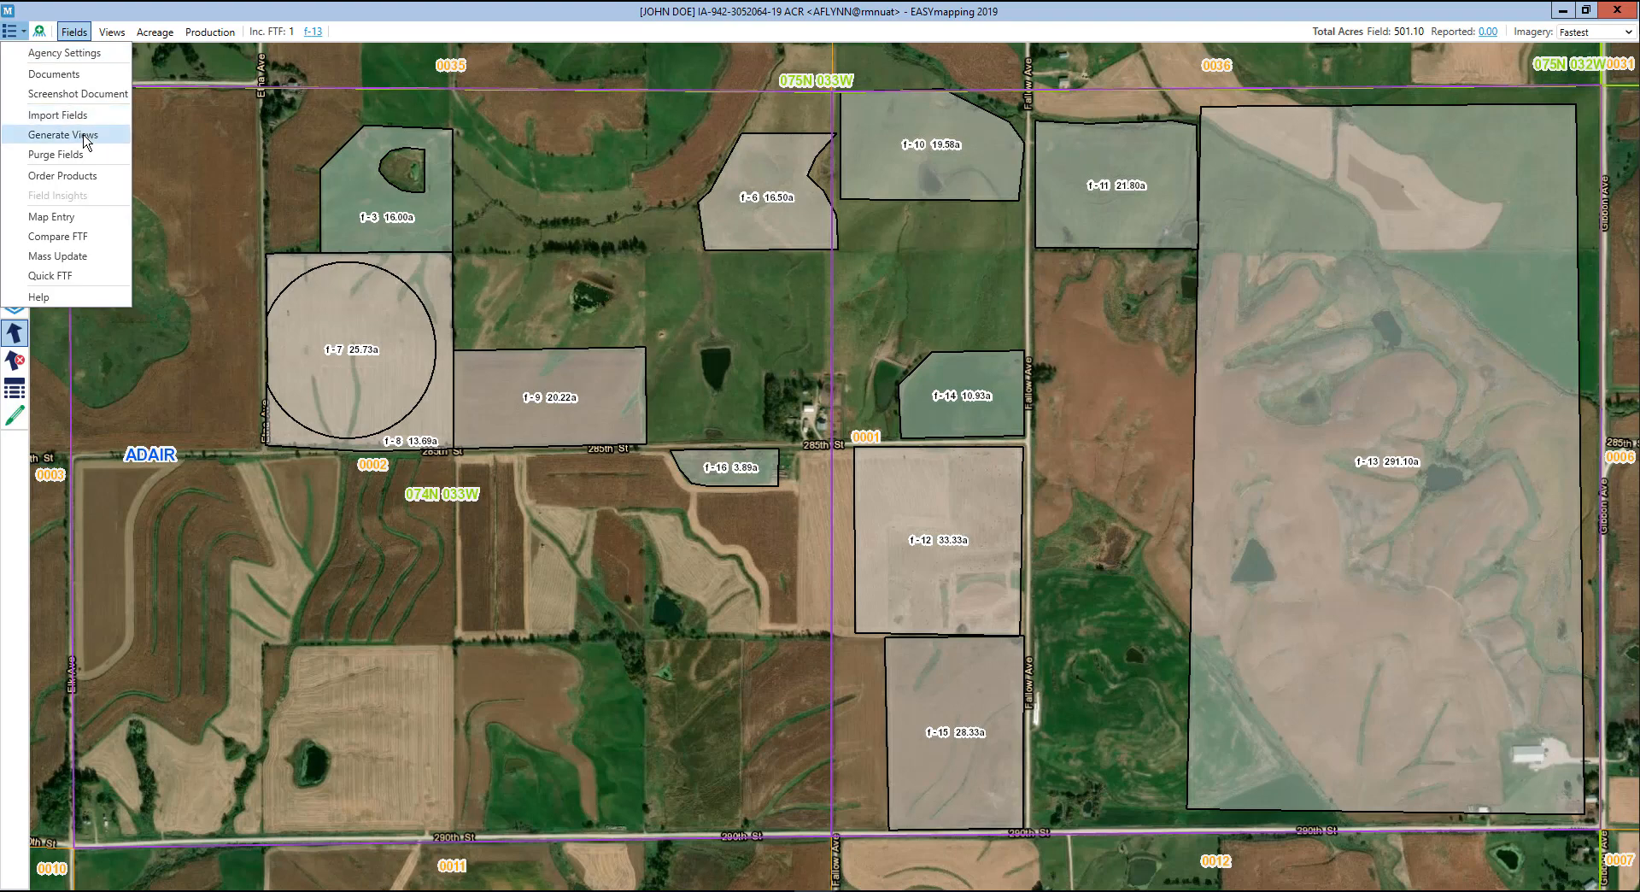
{"action": "left_click", "coordinate": [85, 137]}
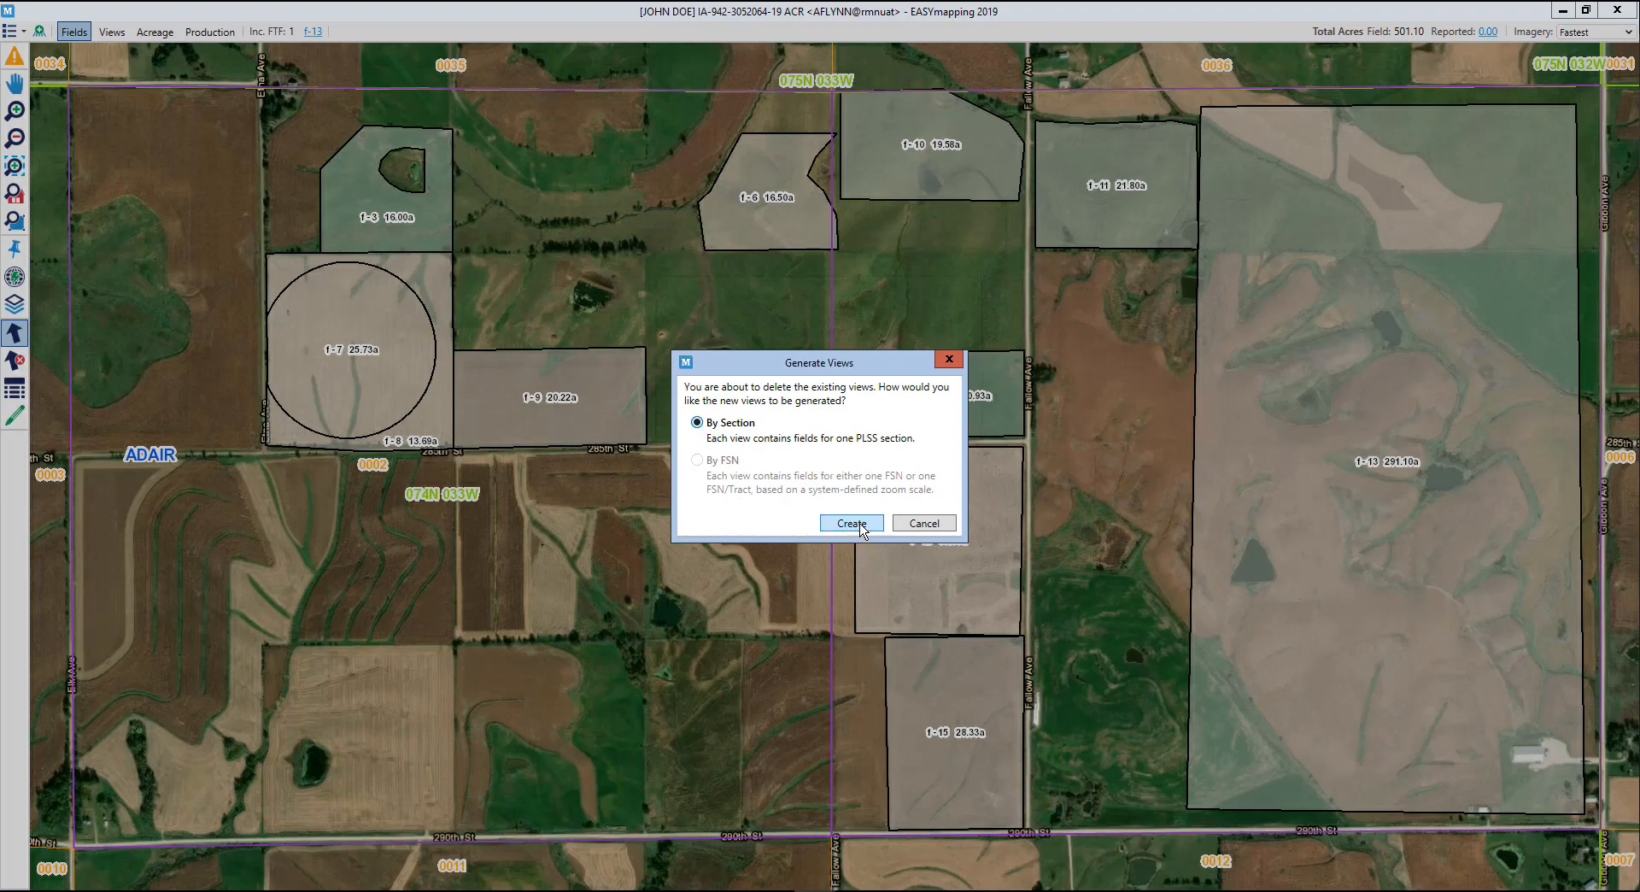
{"action": "left_click", "coordinate": [950, 362]}
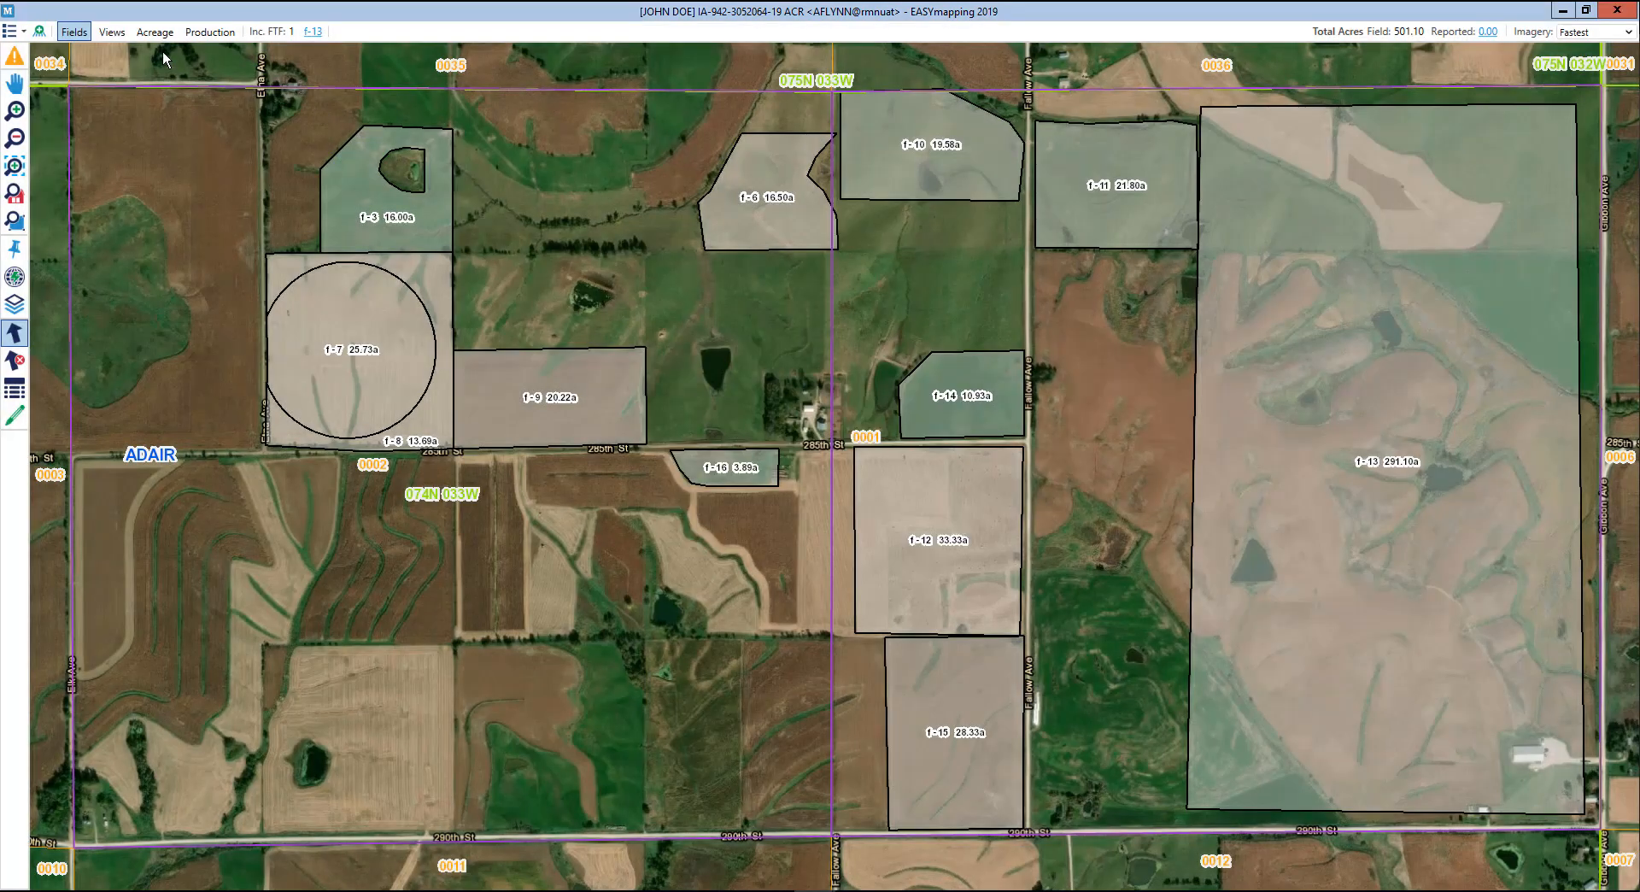
Step: Open the Purge Fields command for the policy and dismiss it
{"action": "left_click", "coordinate": [16, 32]}
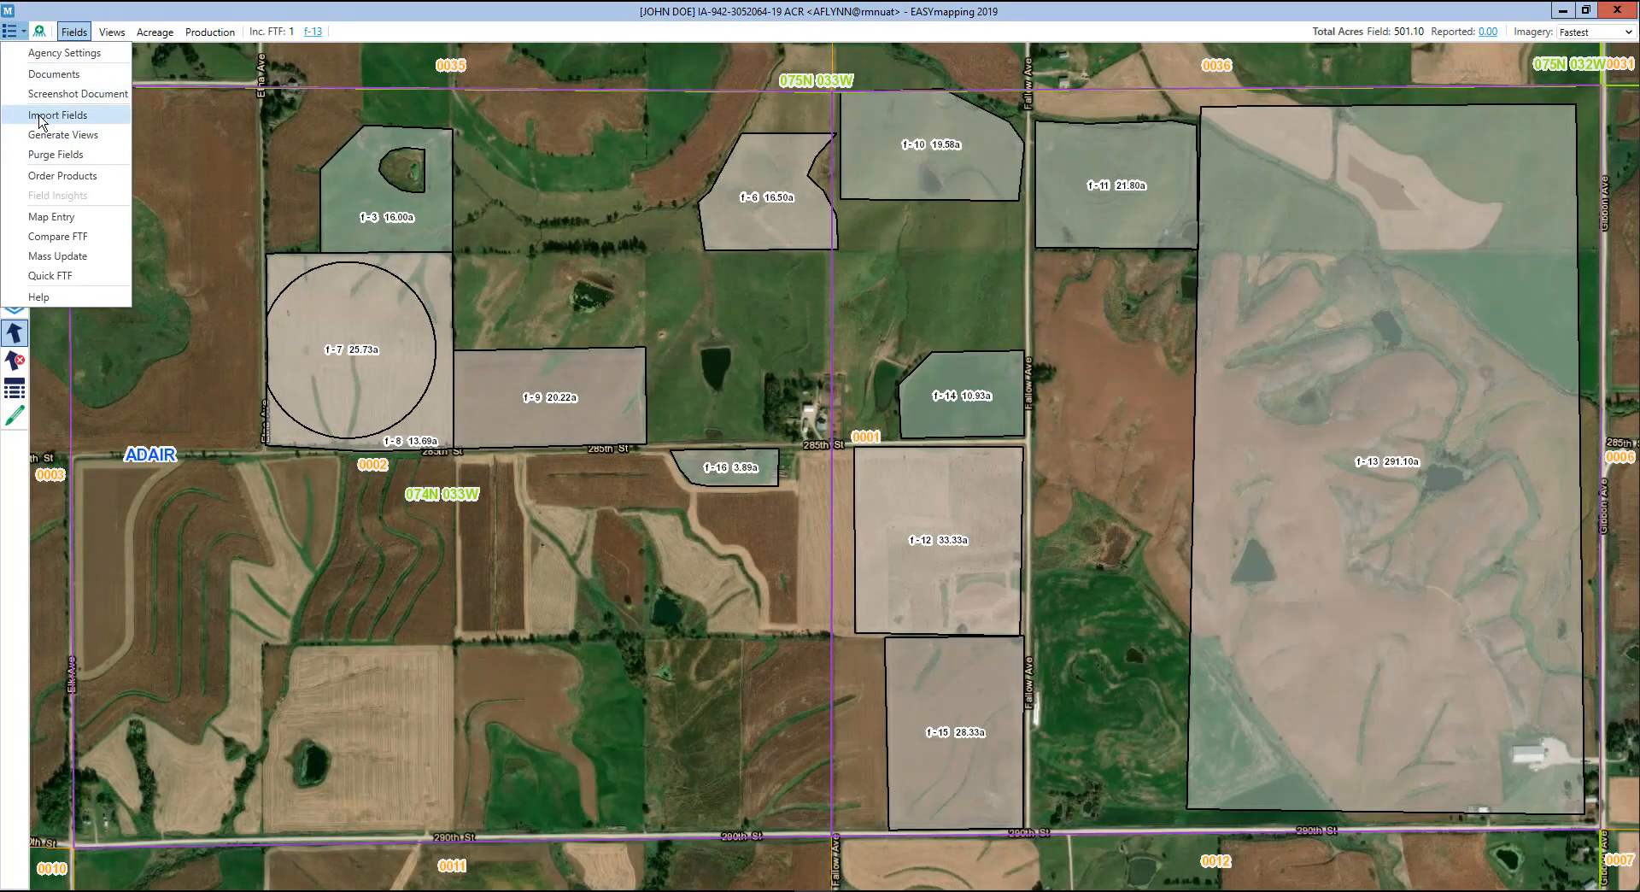
{"action": "left_click", "coordinate": [66, 156]}
{"action": "key", "text": "Return"}
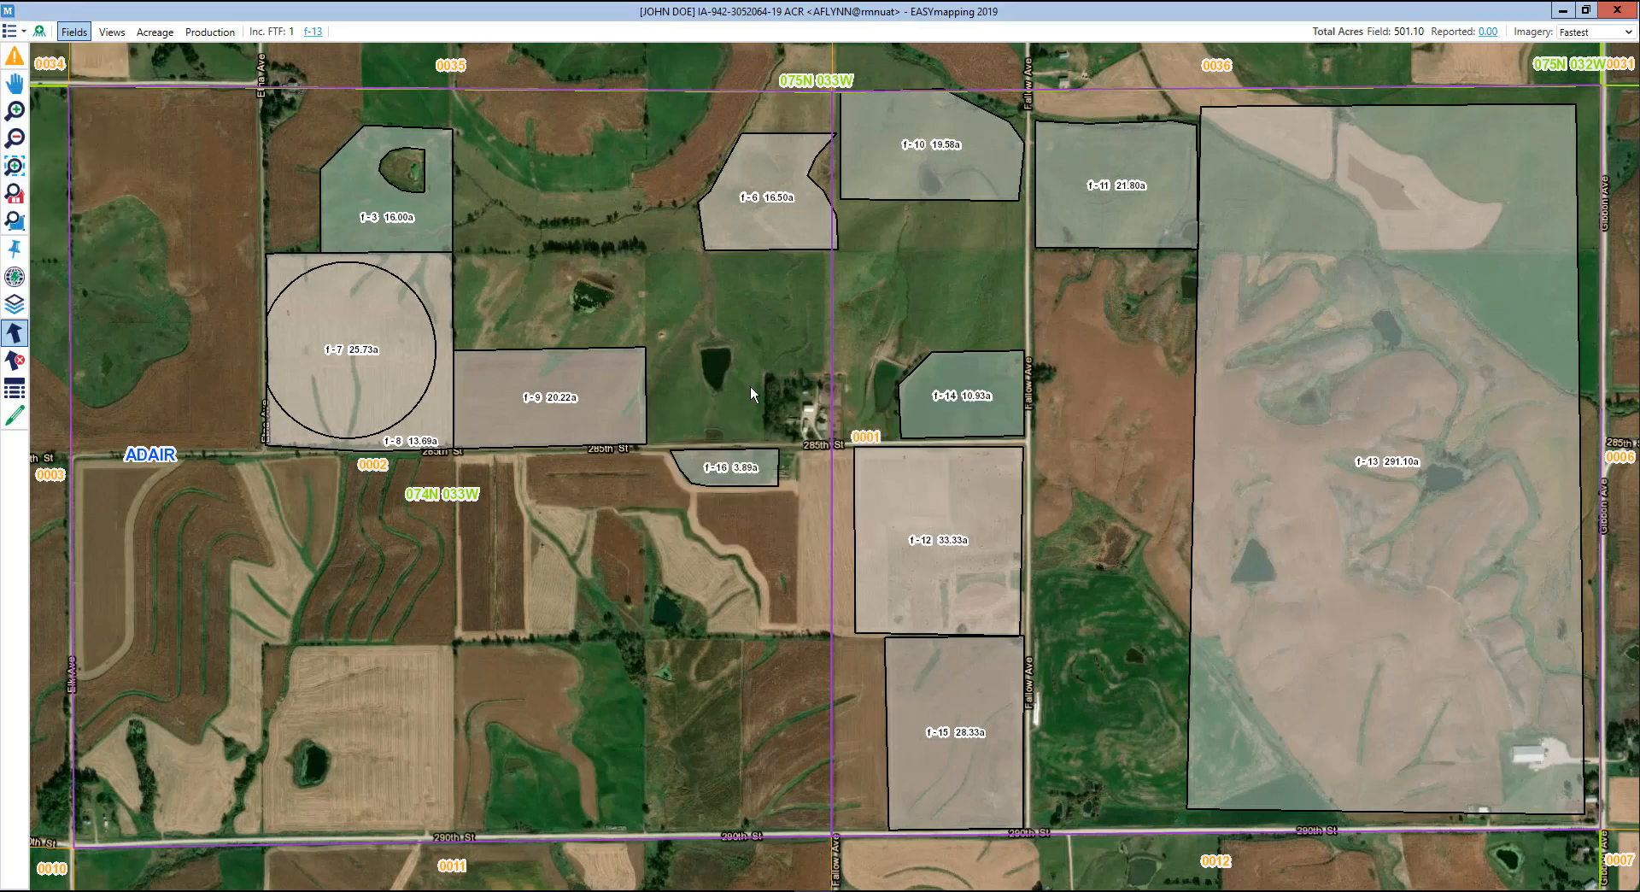
Step: Examine the policy's map book views and acreage entry in Map Entry, and close it without saving
{"action": "left_click", "coordinate": [10, 33]}
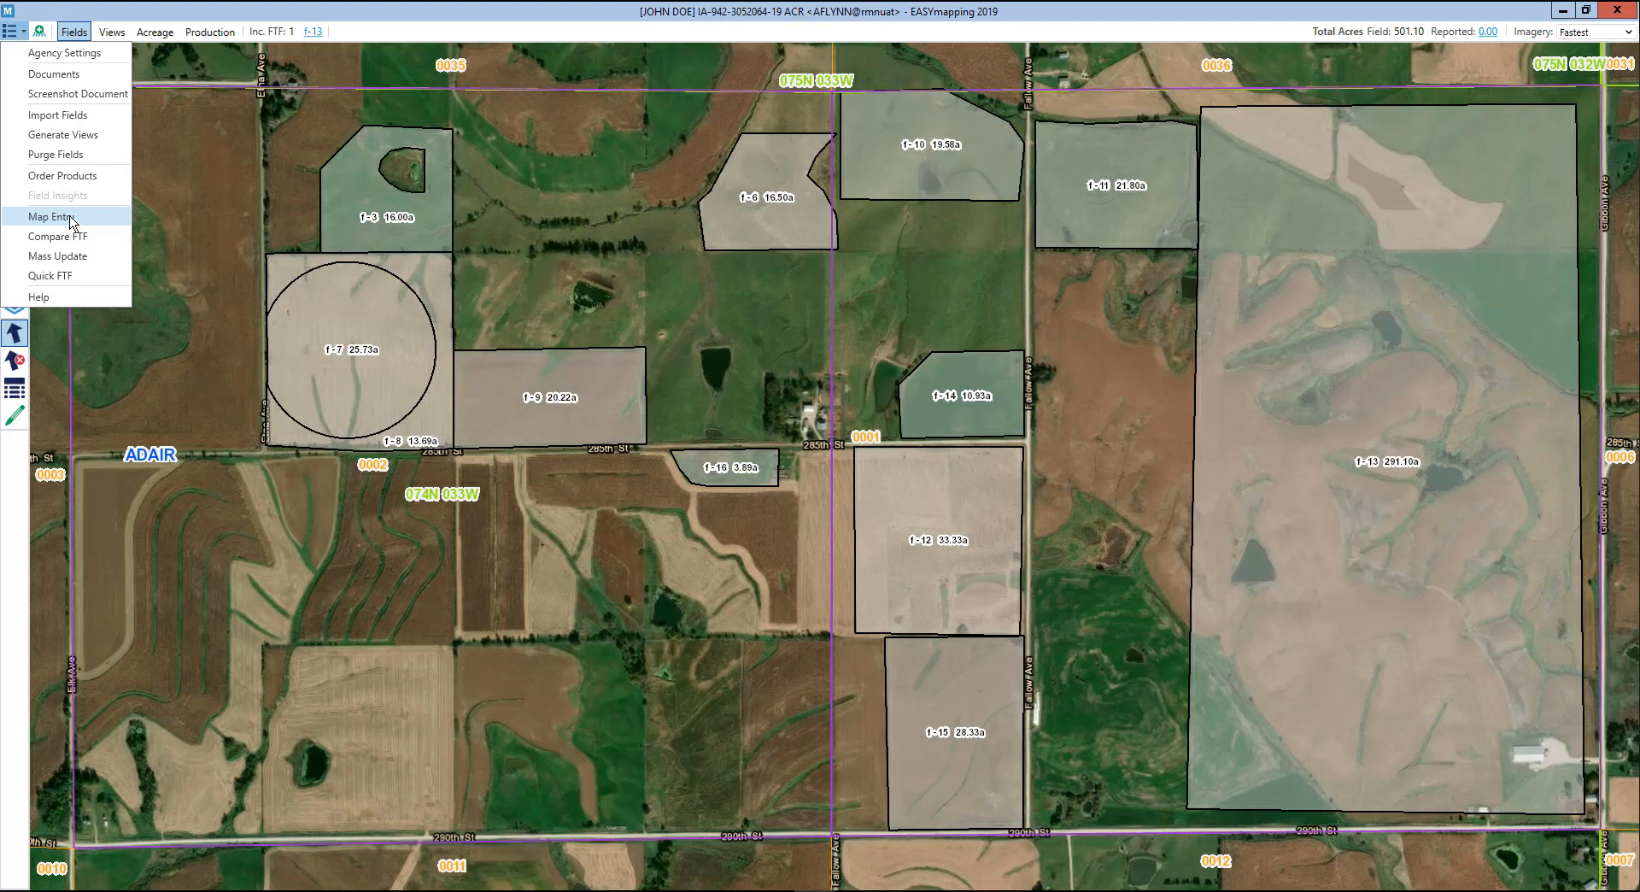
{"action": "left_click", "coordinate": [75, 220]}
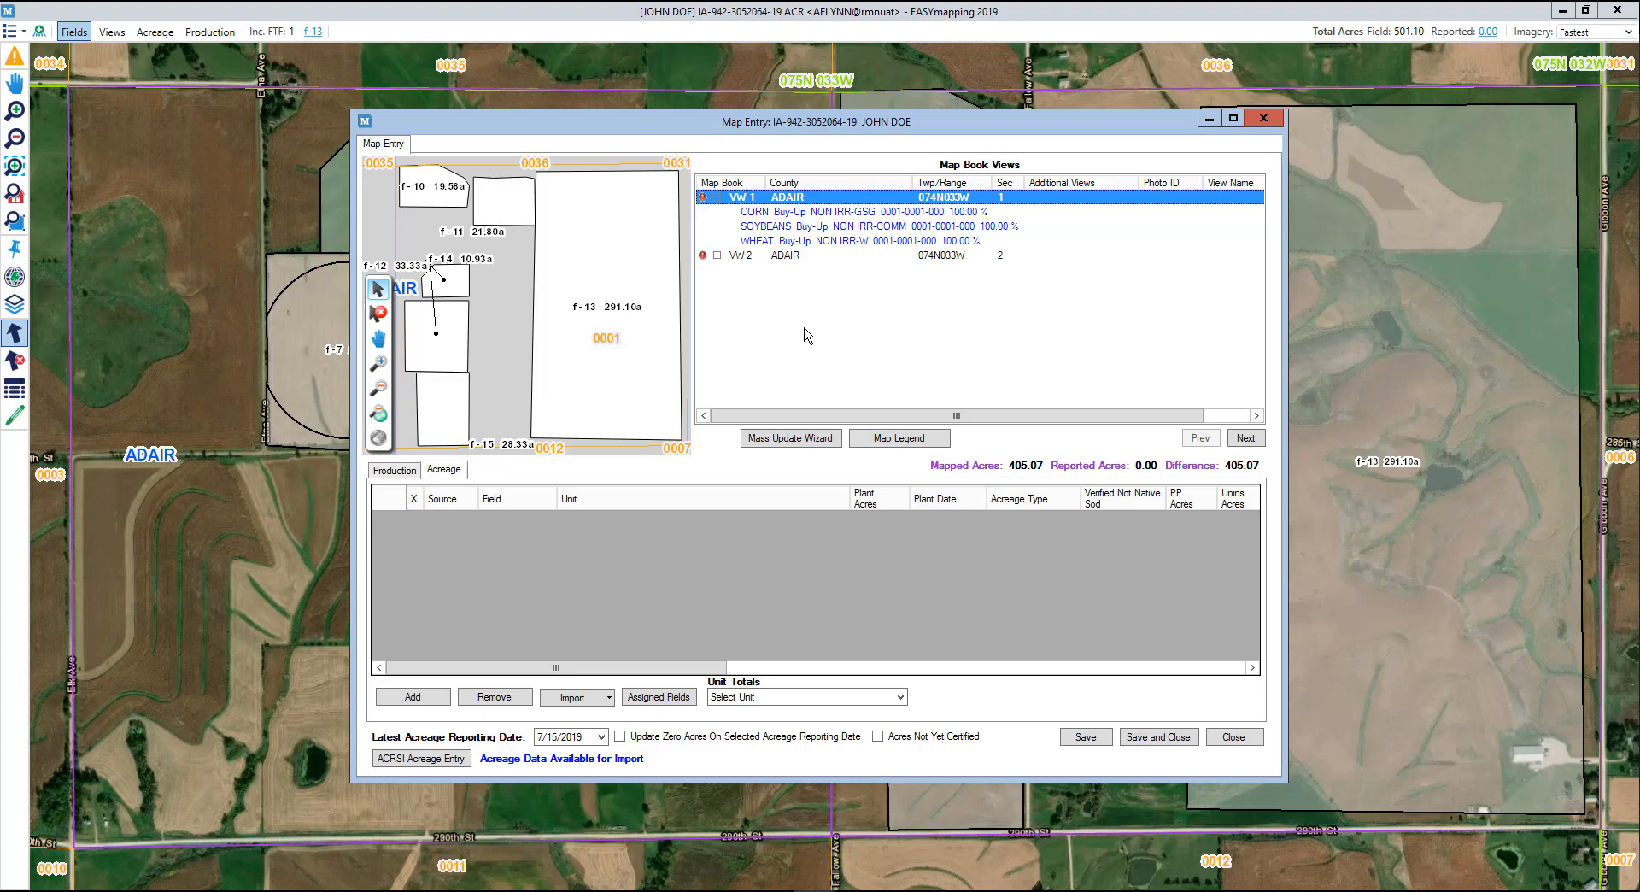
{"action": "left_click", "coordinate": [1264, 119]}
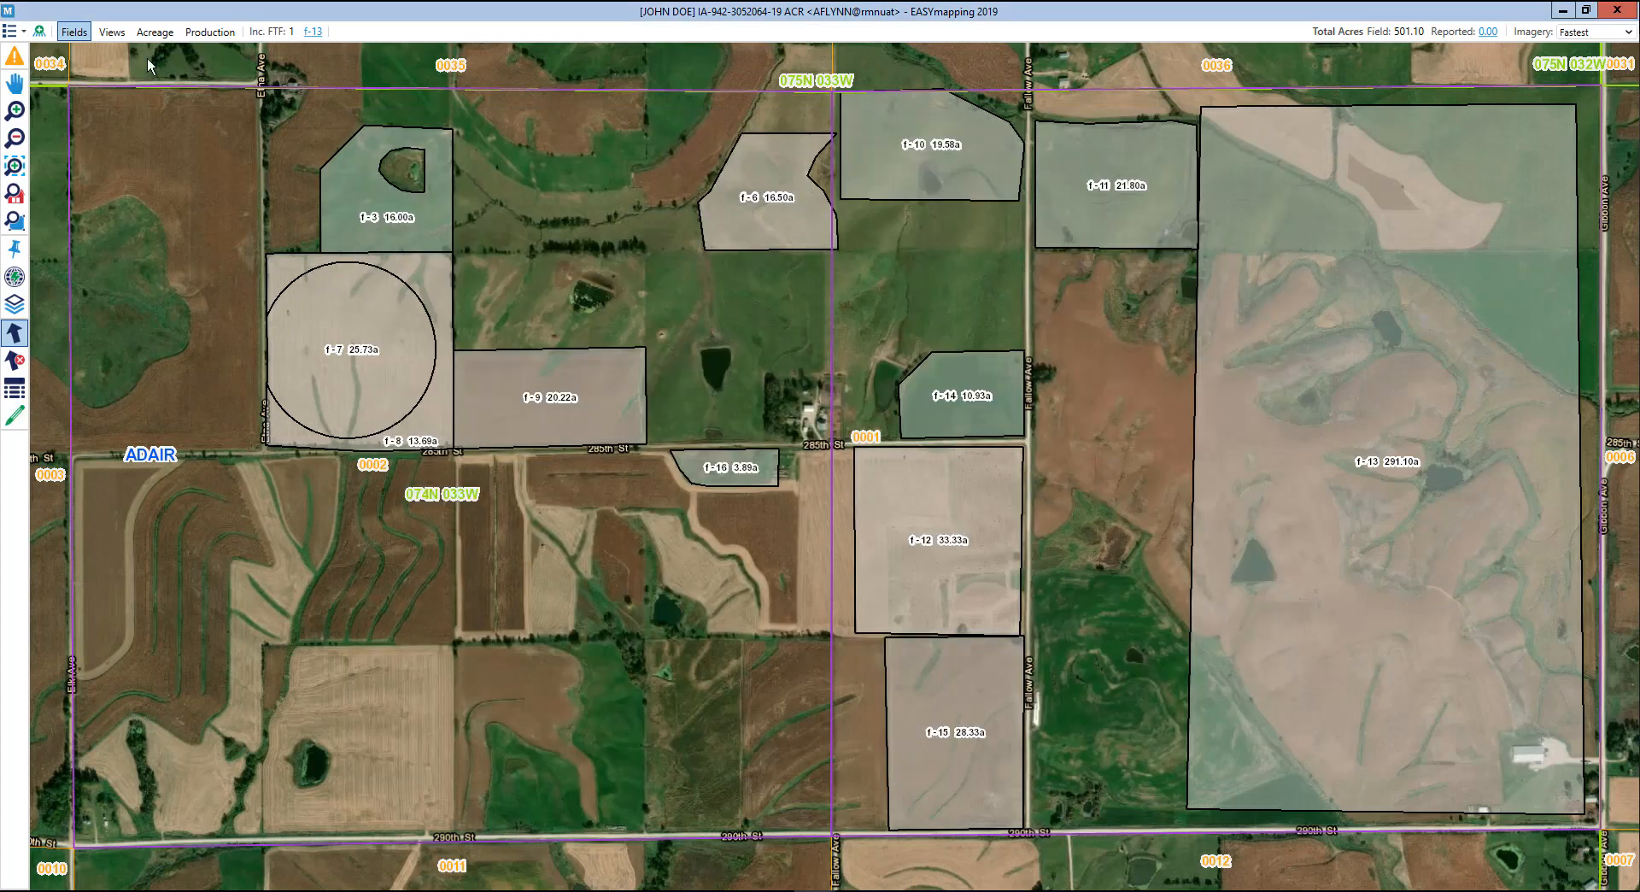
Step: Compare the policy's FTF data with the CLU data, replace only field 6's FTF with its linked CLU values, and save the changes
{"action": "left_click", "coordinate": [9, 31]}
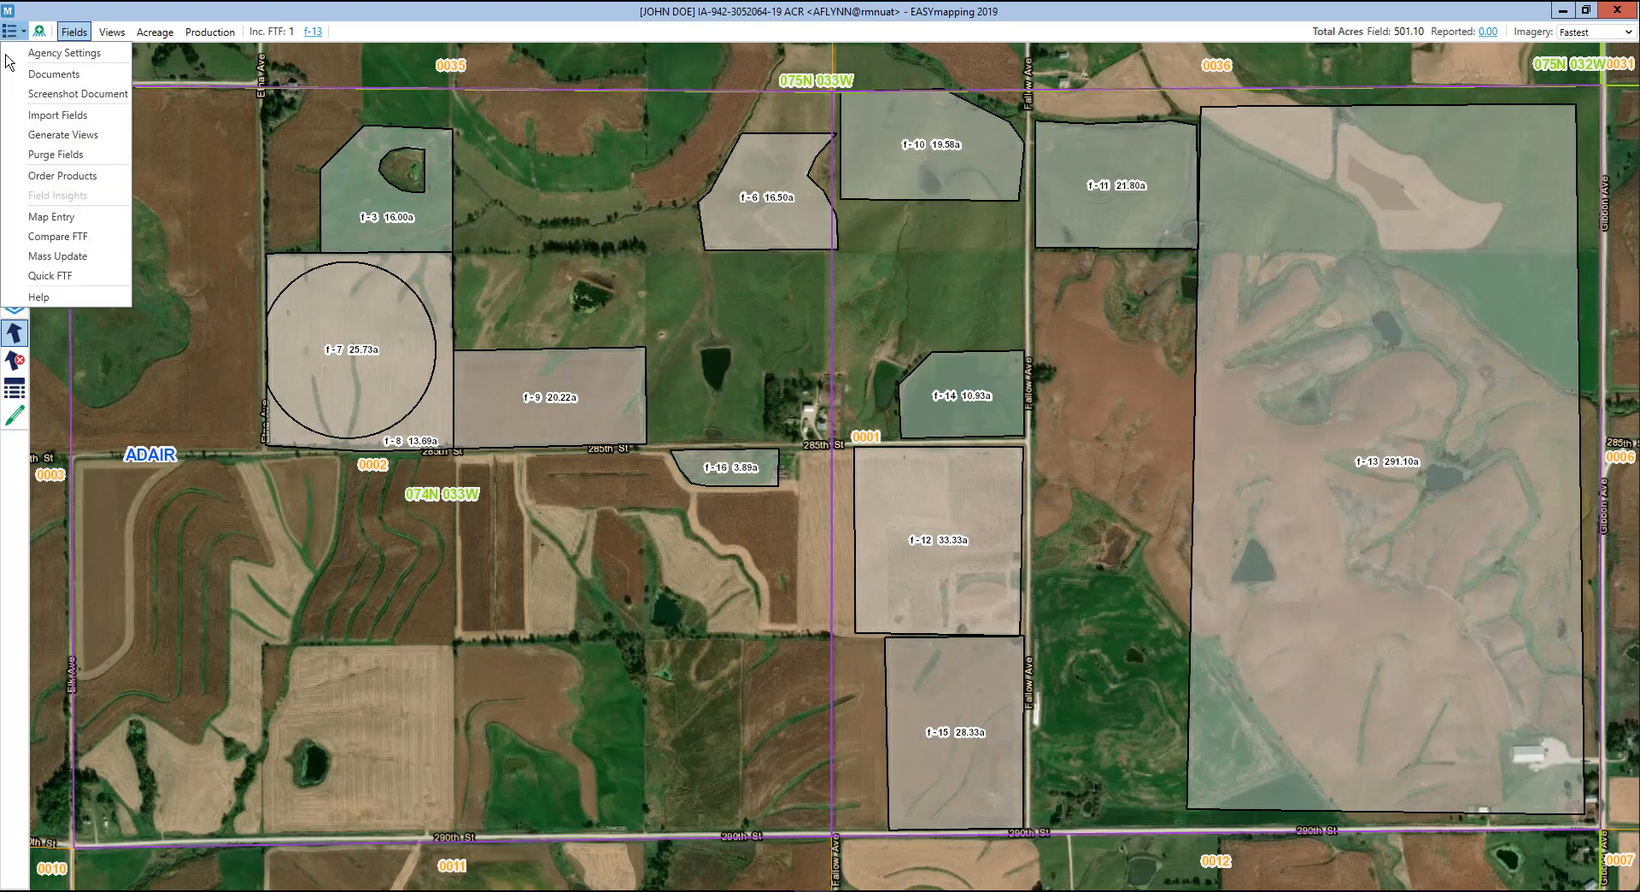
{"action": "left_click", "coordinate": [68, 236]}
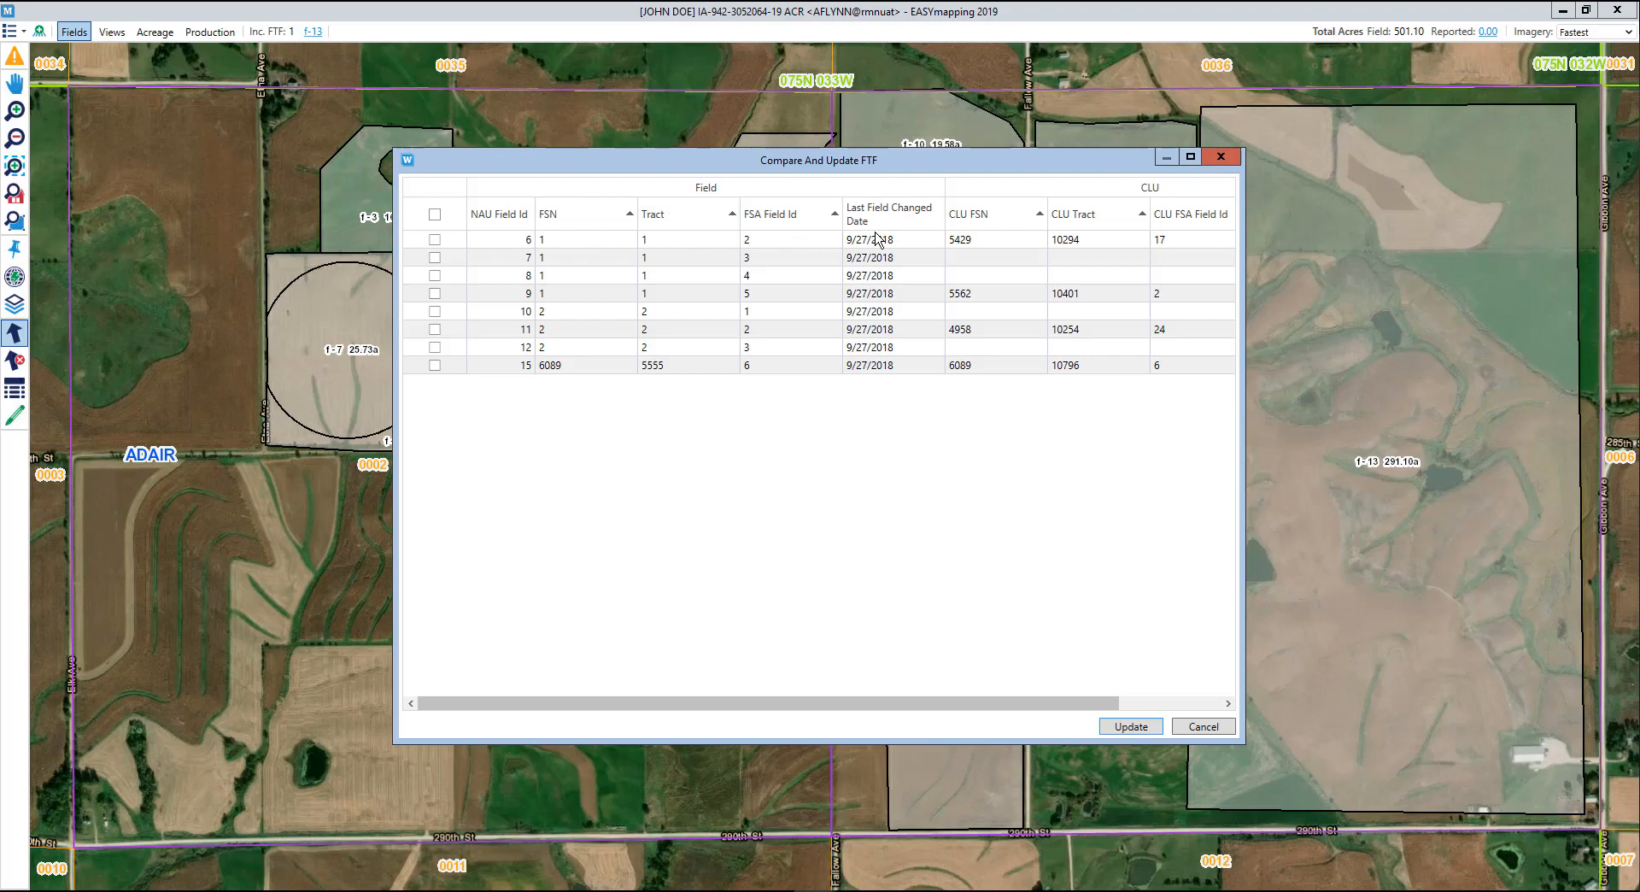
{"action": "left_click", "coordinate": [437, 245]}
{"action": "left_click", "coordinate": [437, 243]}
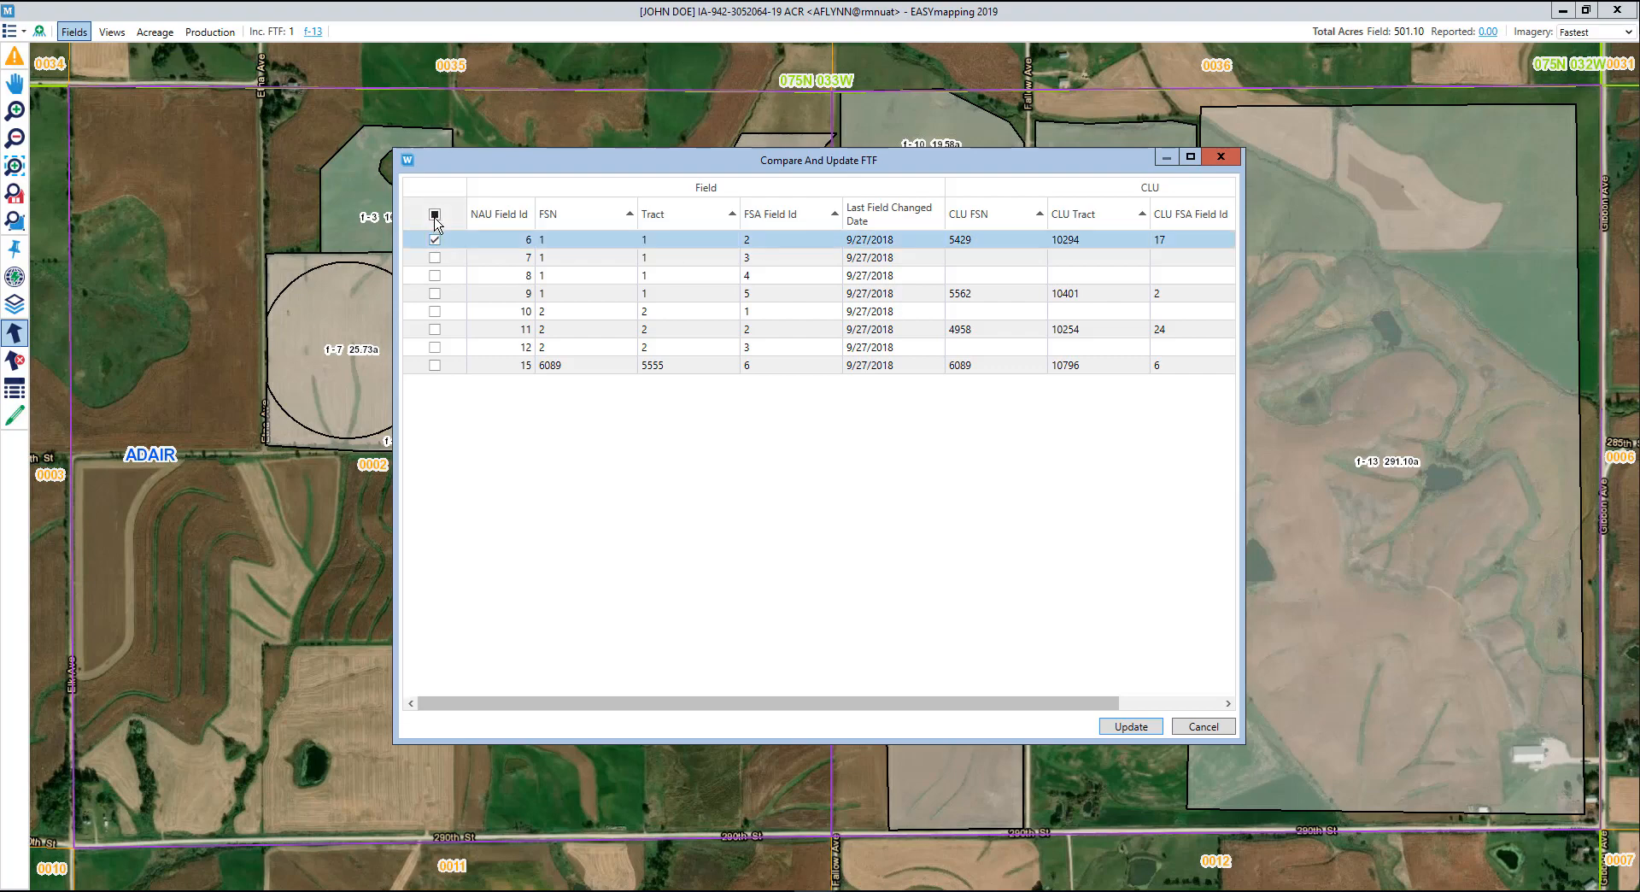
{"action": "left_click", "coordinate": [435, 215]}
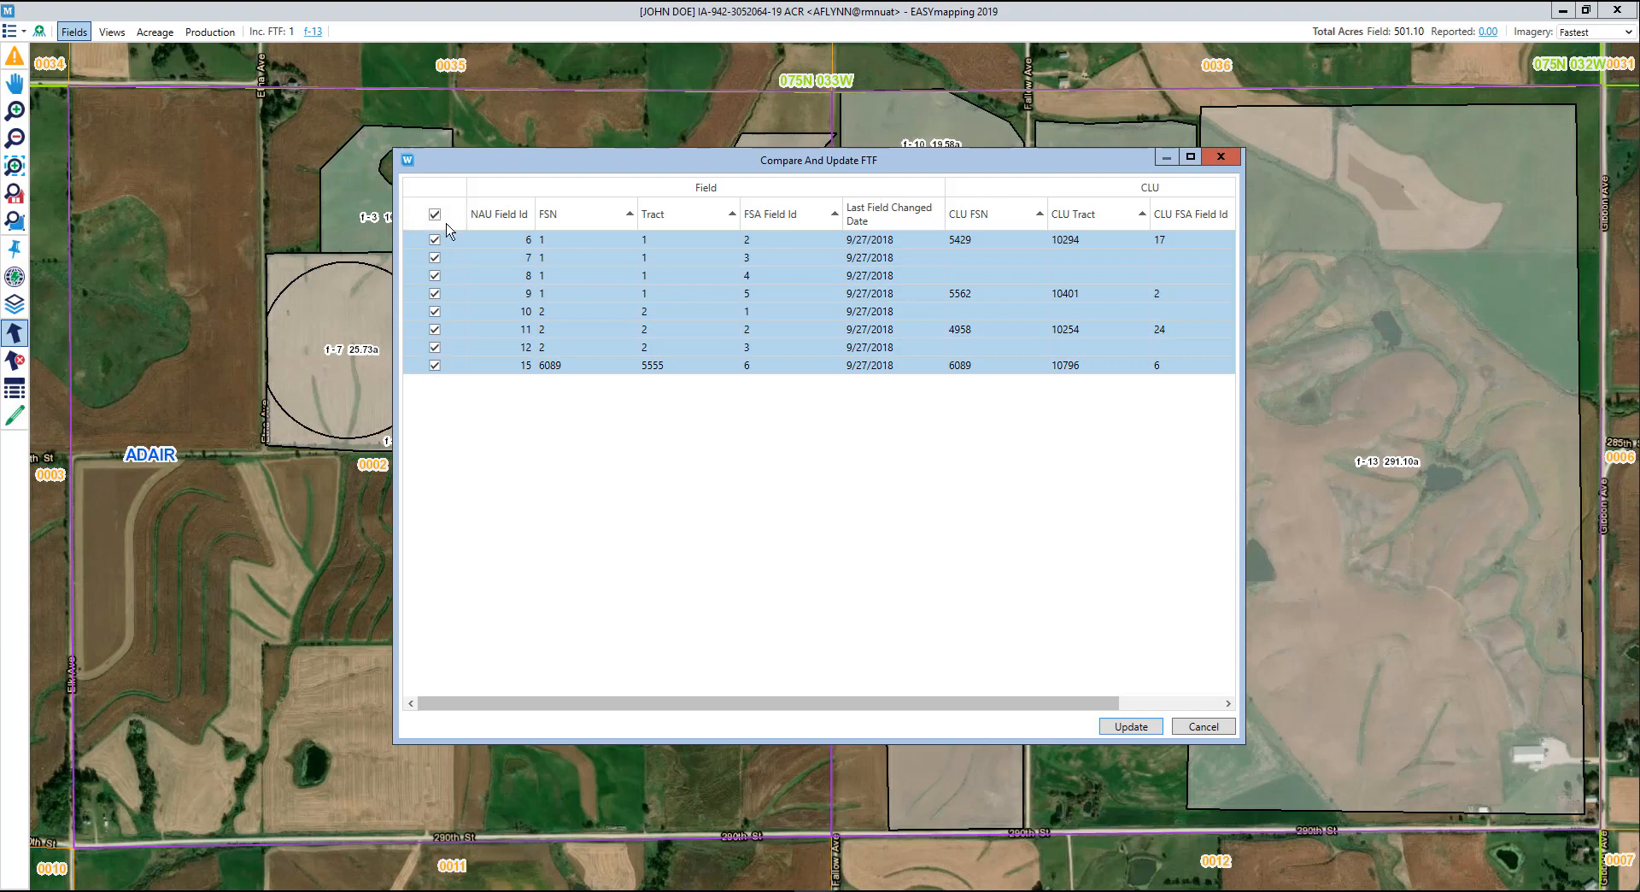
{"action": "left_click", "coordinate": [436, 215]}
{"action": "left_click", "coordinate": [437, 243]}
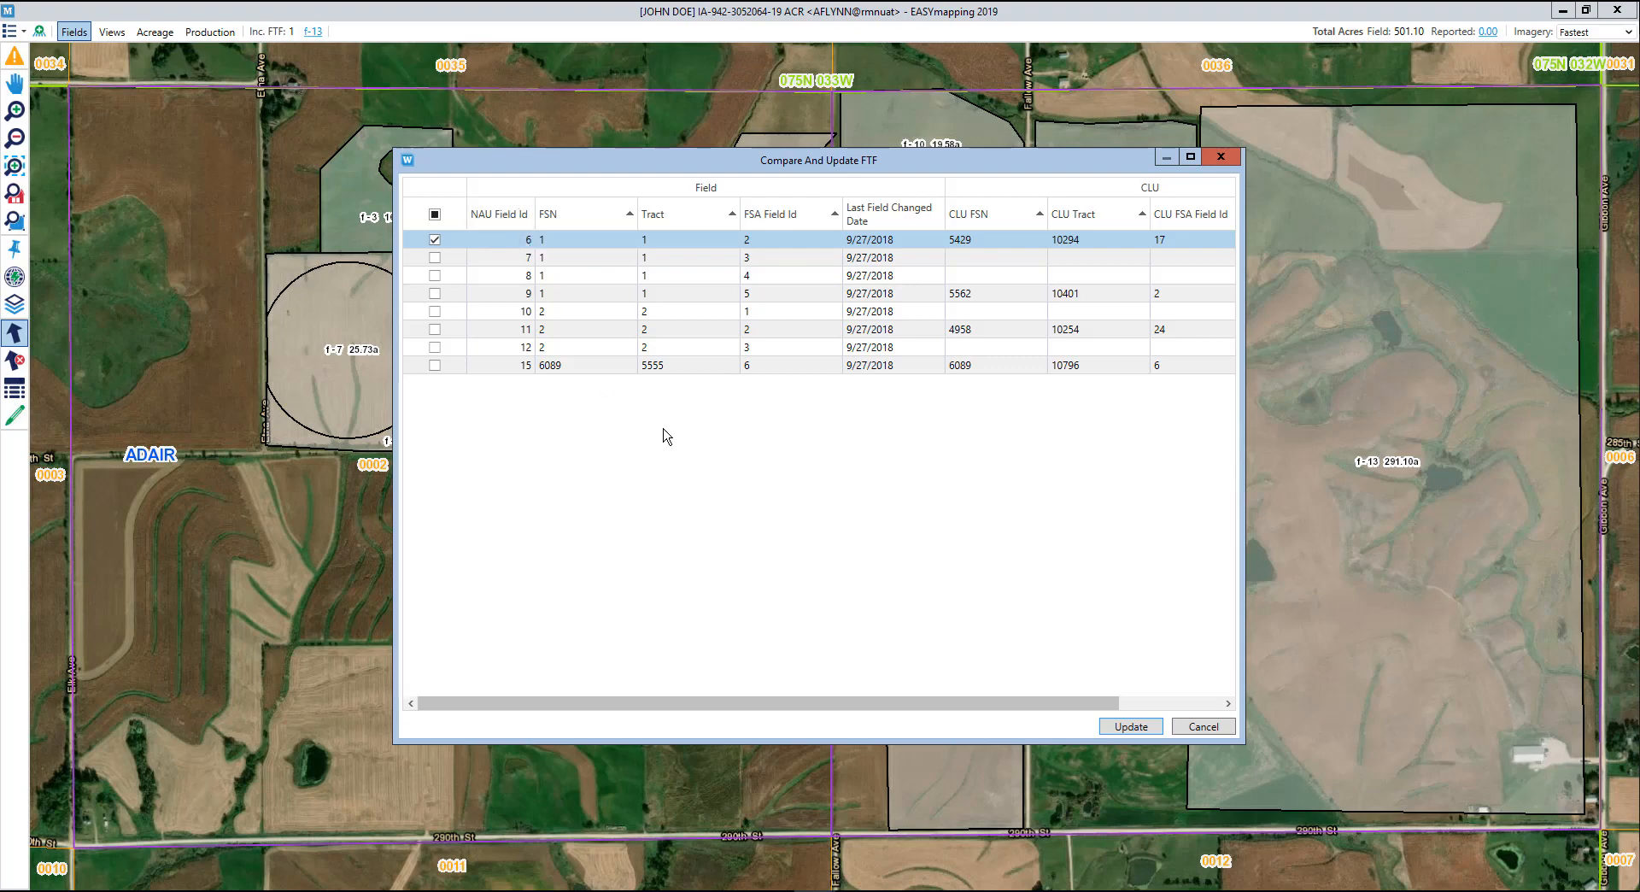
{"action": "left_click", "coordinate": [1131, 728]}
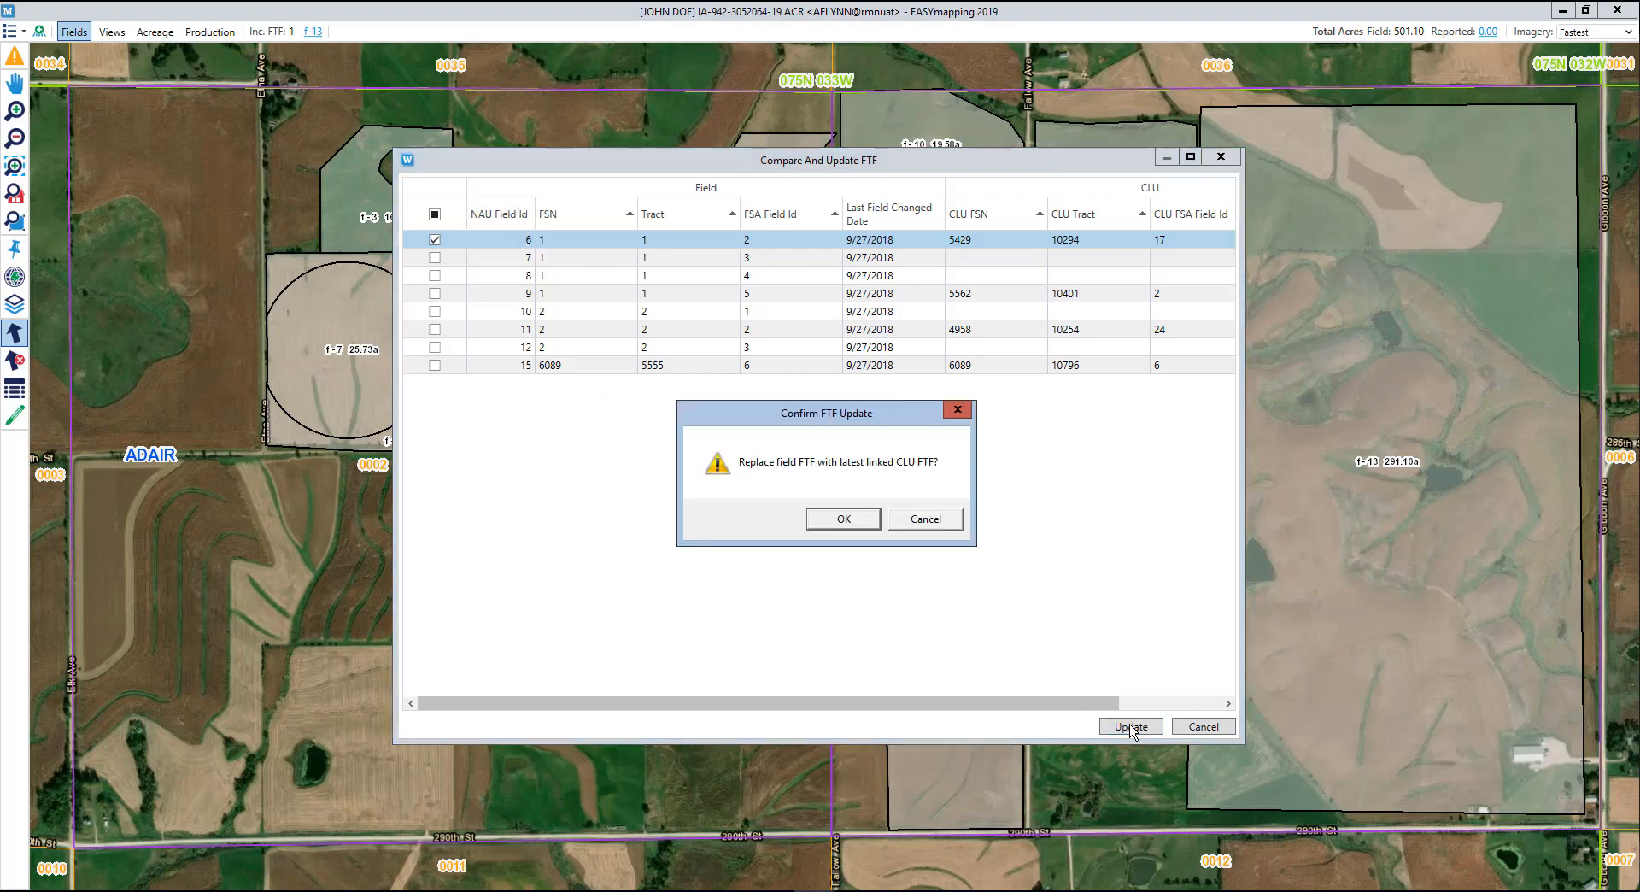
{"action": "left_click", "coordinate": [852, 527]}
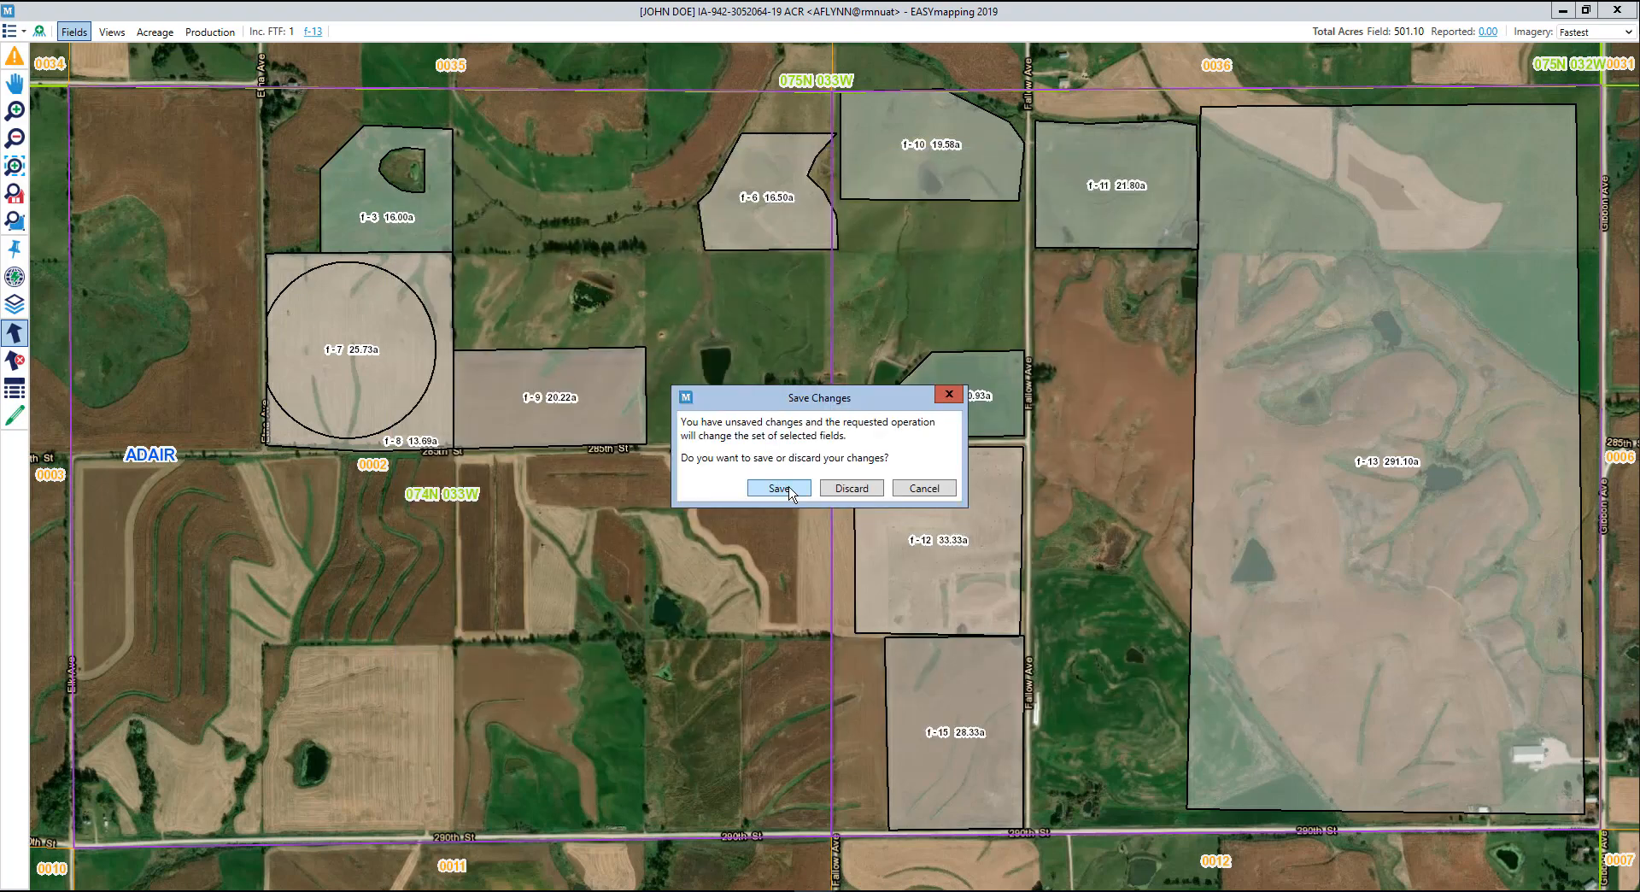
{"action": "left_click", "coordinate": [790, 491]}
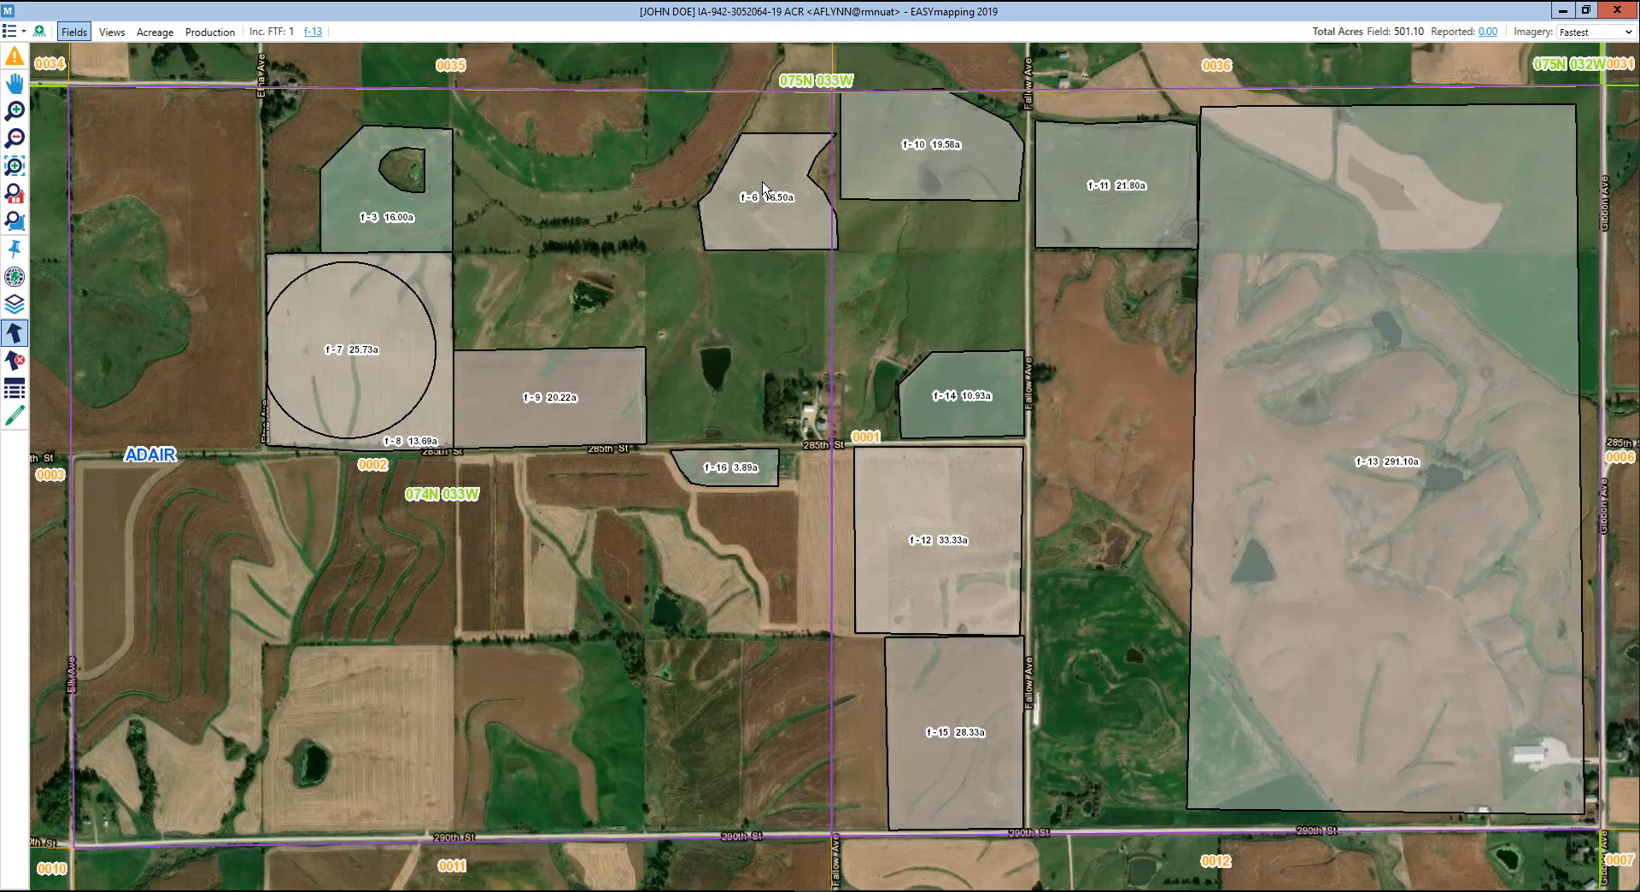
Step: Identify field f-6 on the map, check its FSN, tract and FSA field number, and close the details
{"action": "left_click", "coordinate": [18, 250]}
{"action": "left_click", "coordinate": [635, 188]}
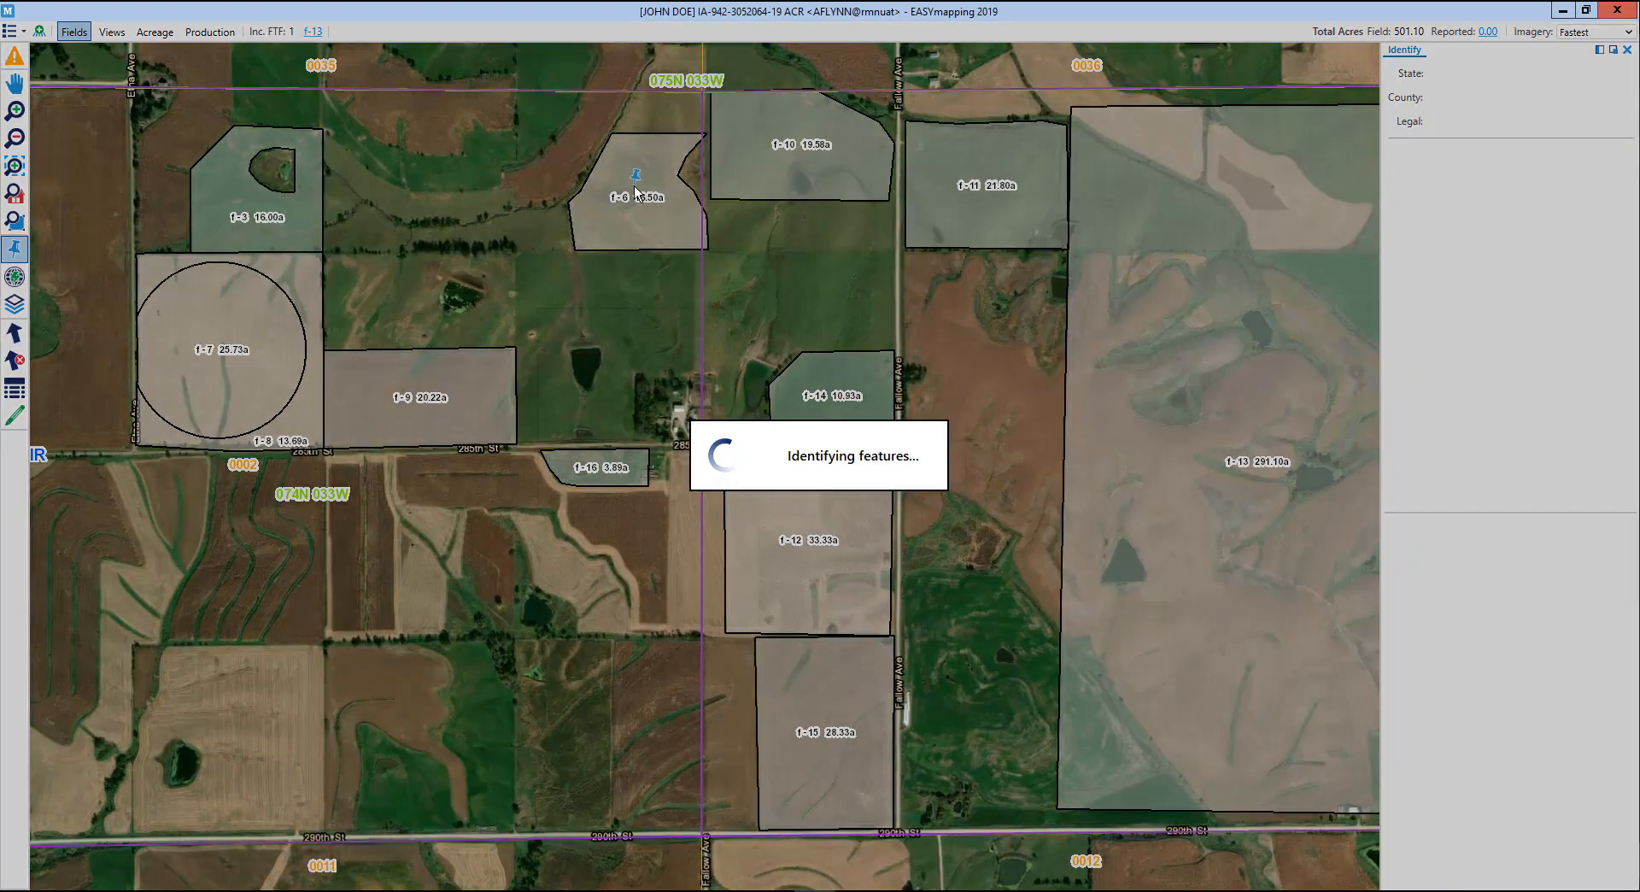
{"action": "left_click", "coordinate": [1426, 175]}
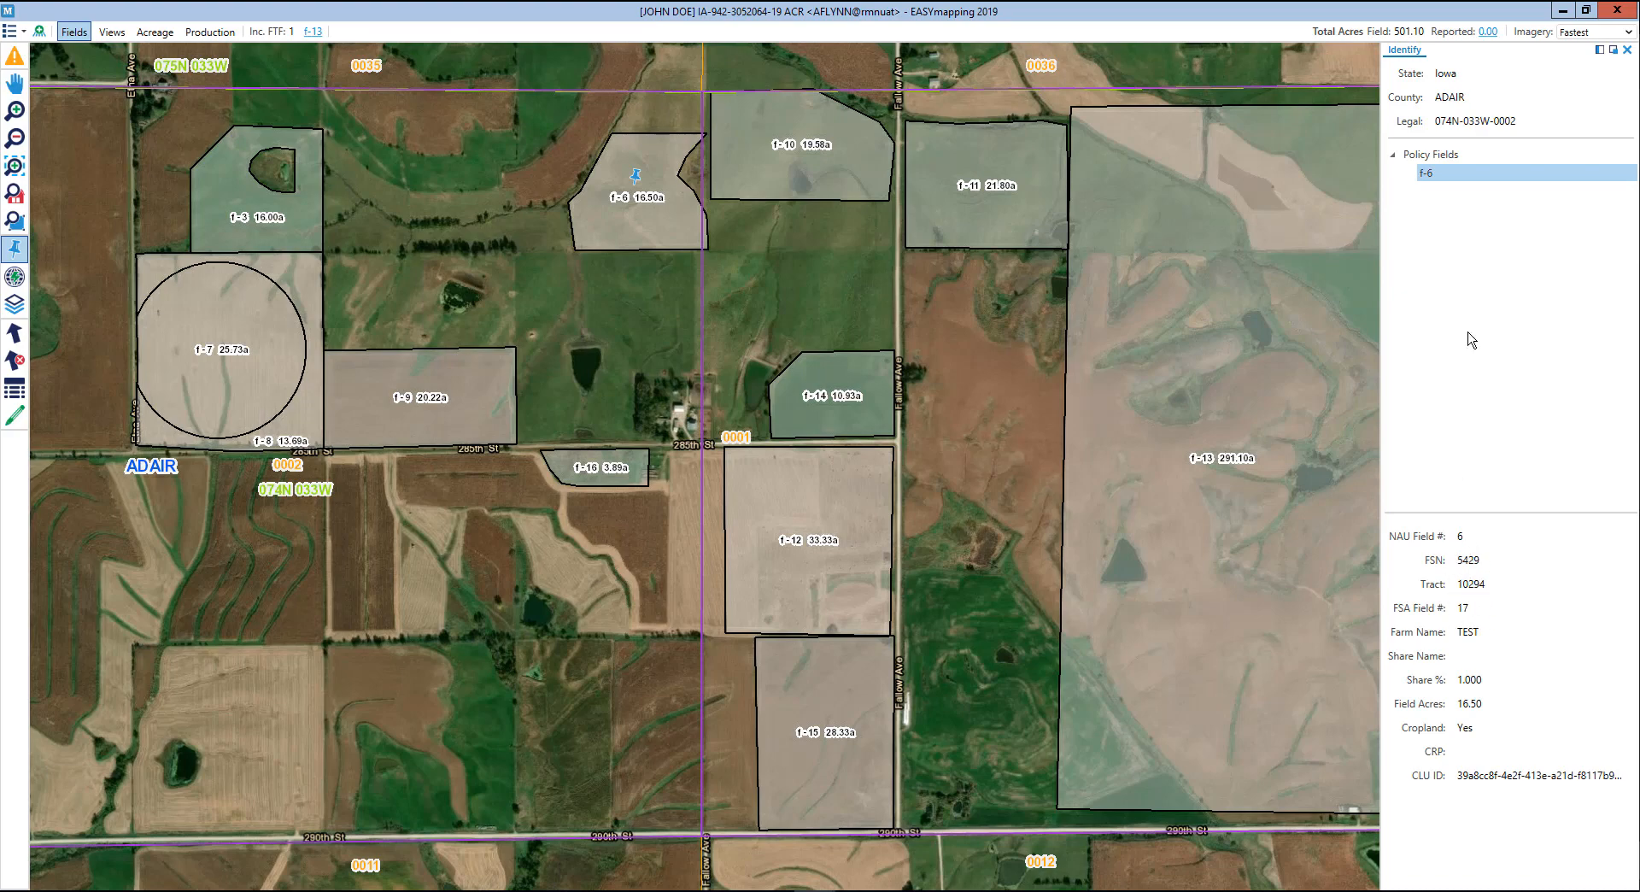
{"action": "left_click", "coordinate": [1627, 50]}
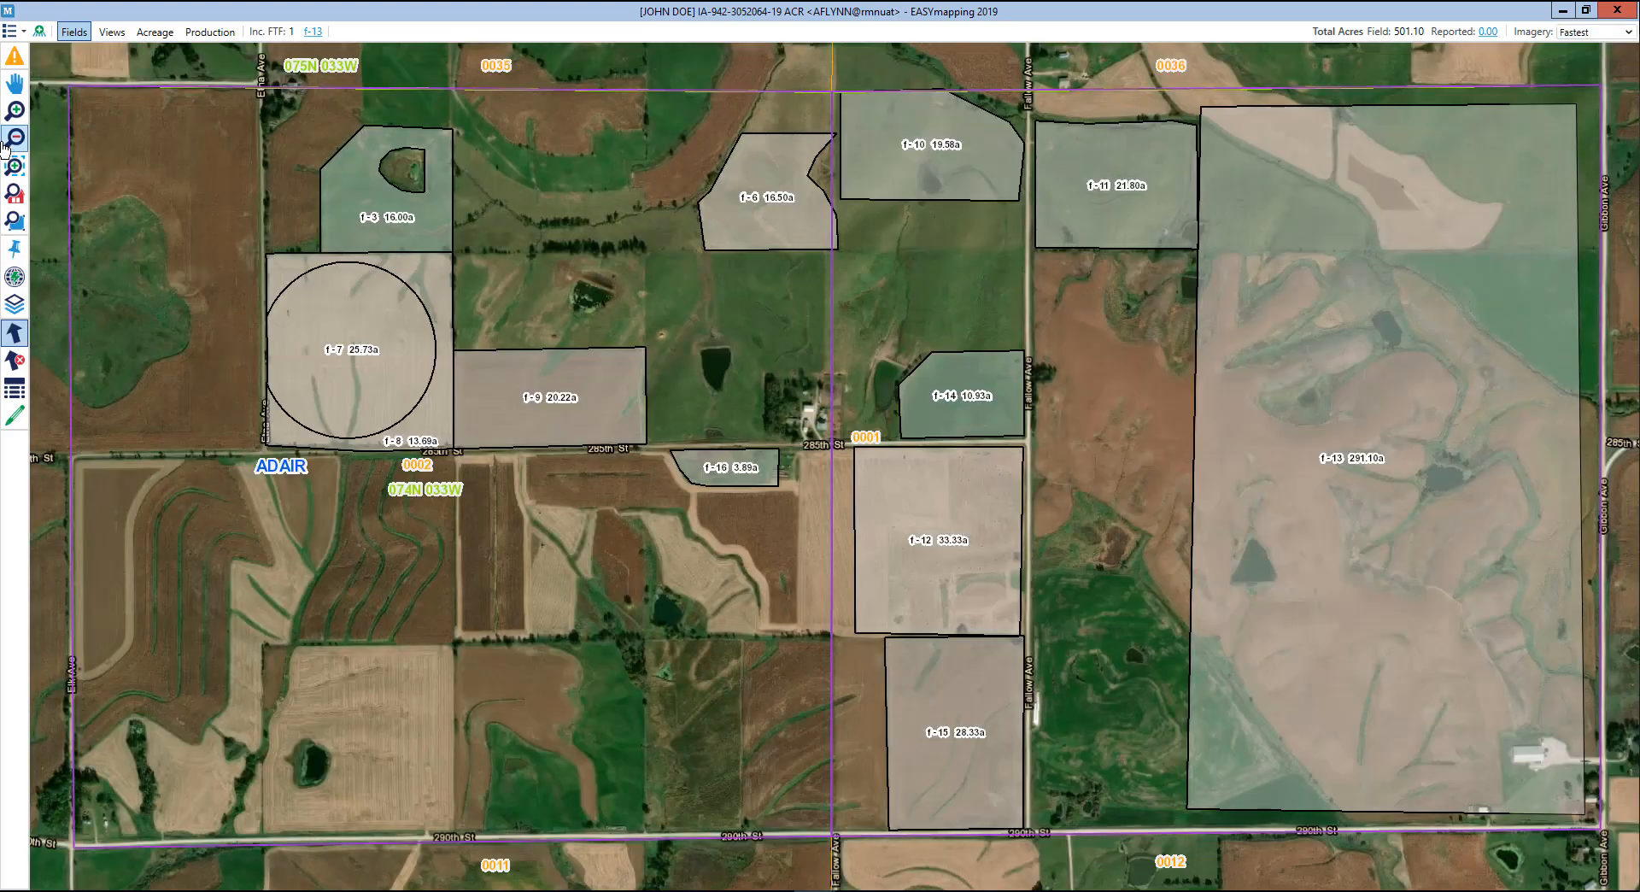
Step: Review the FTF comparison list again, cancel without updating, and open the mapping help
{"action": "left_click", "coordinate": [14, 38]}
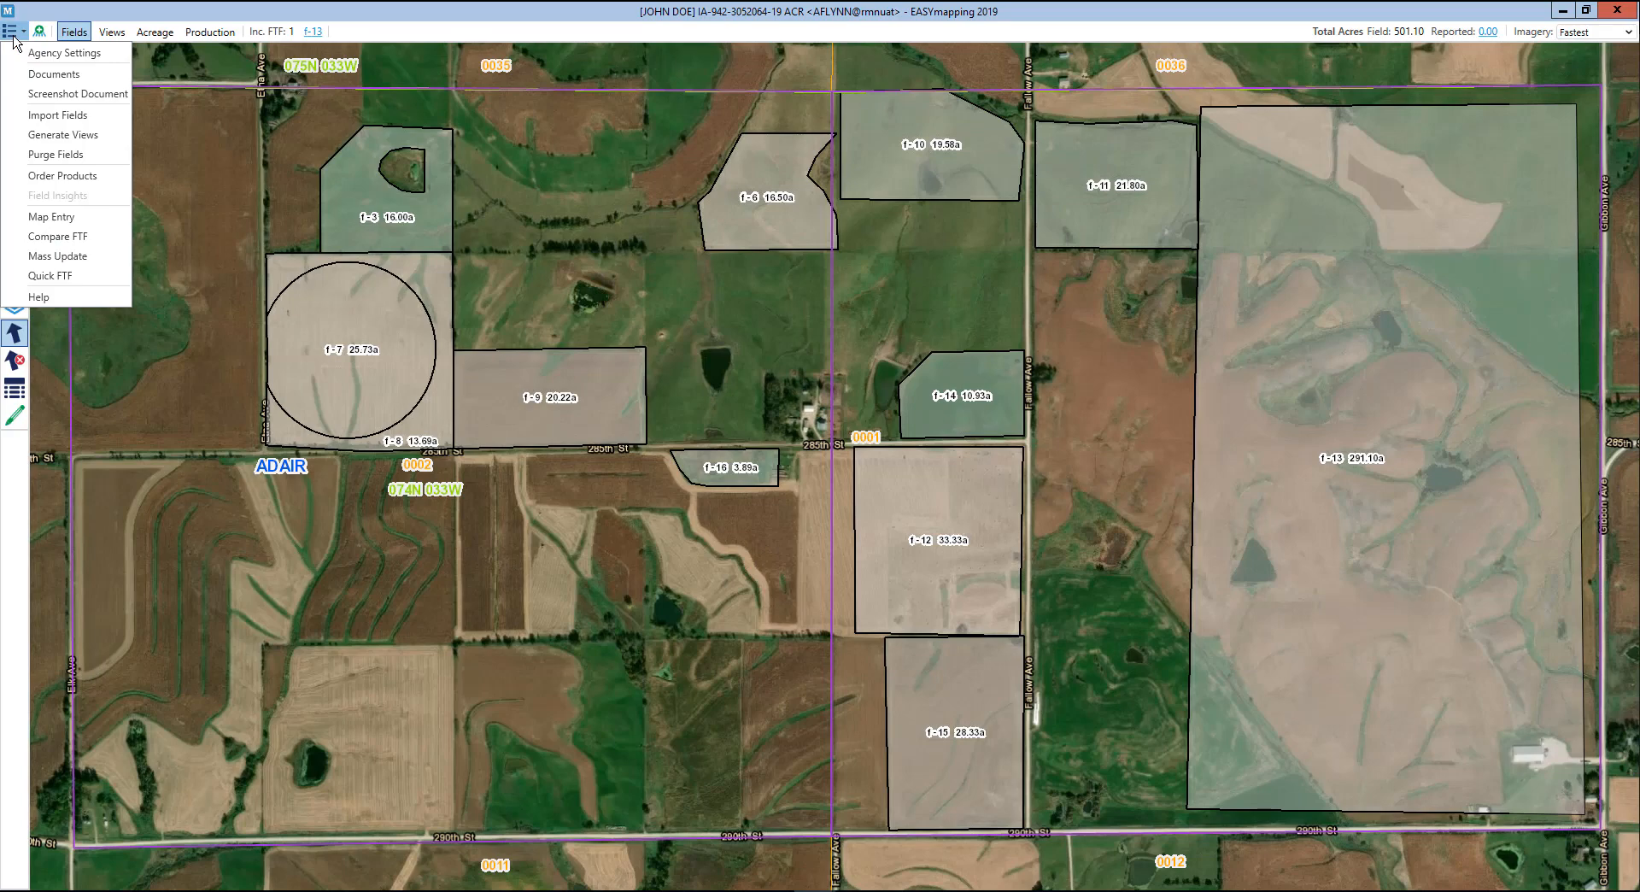
{"action": "left_click", "coordinate": [86, 233]}
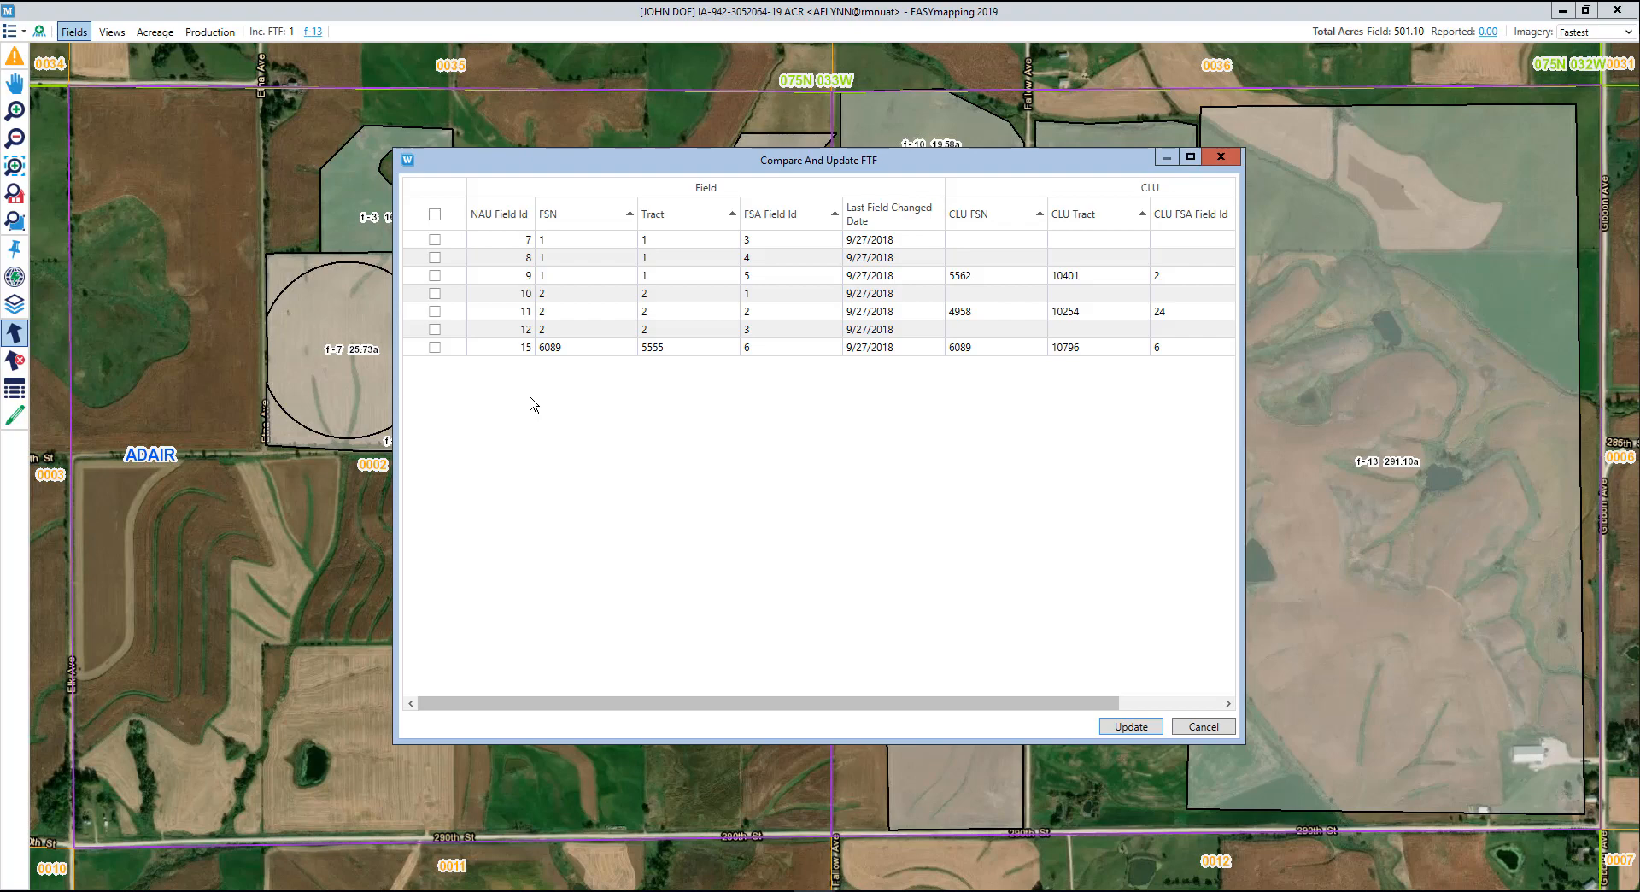
{"action": "left_click", "coordinate": [1210, 729]}
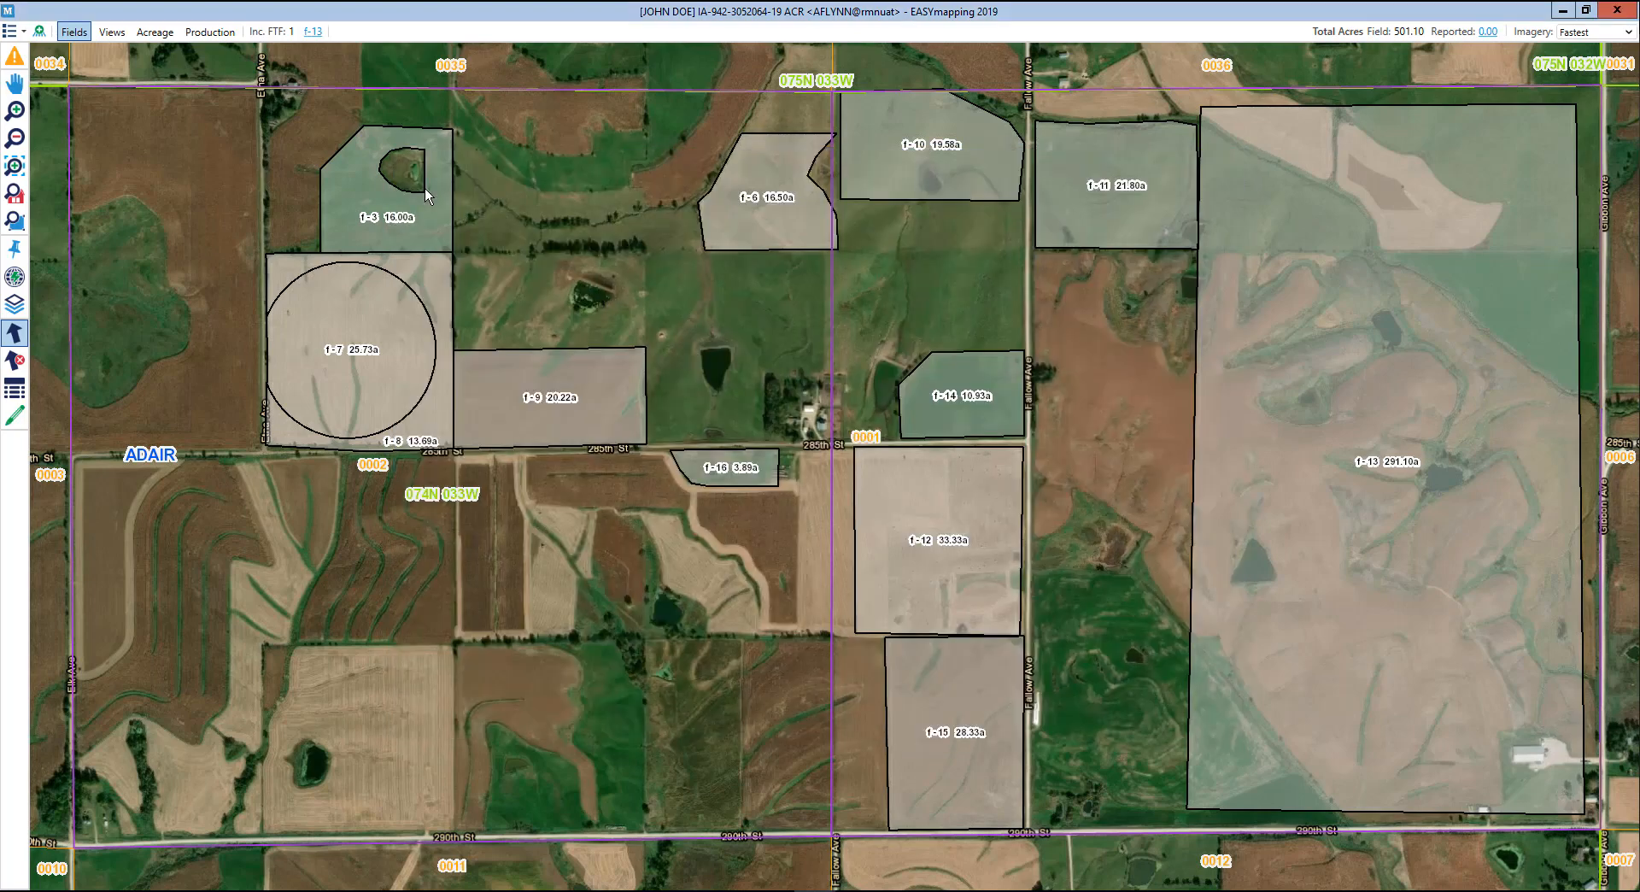
{"action": "left_click", "coordinate": [12, 32]}
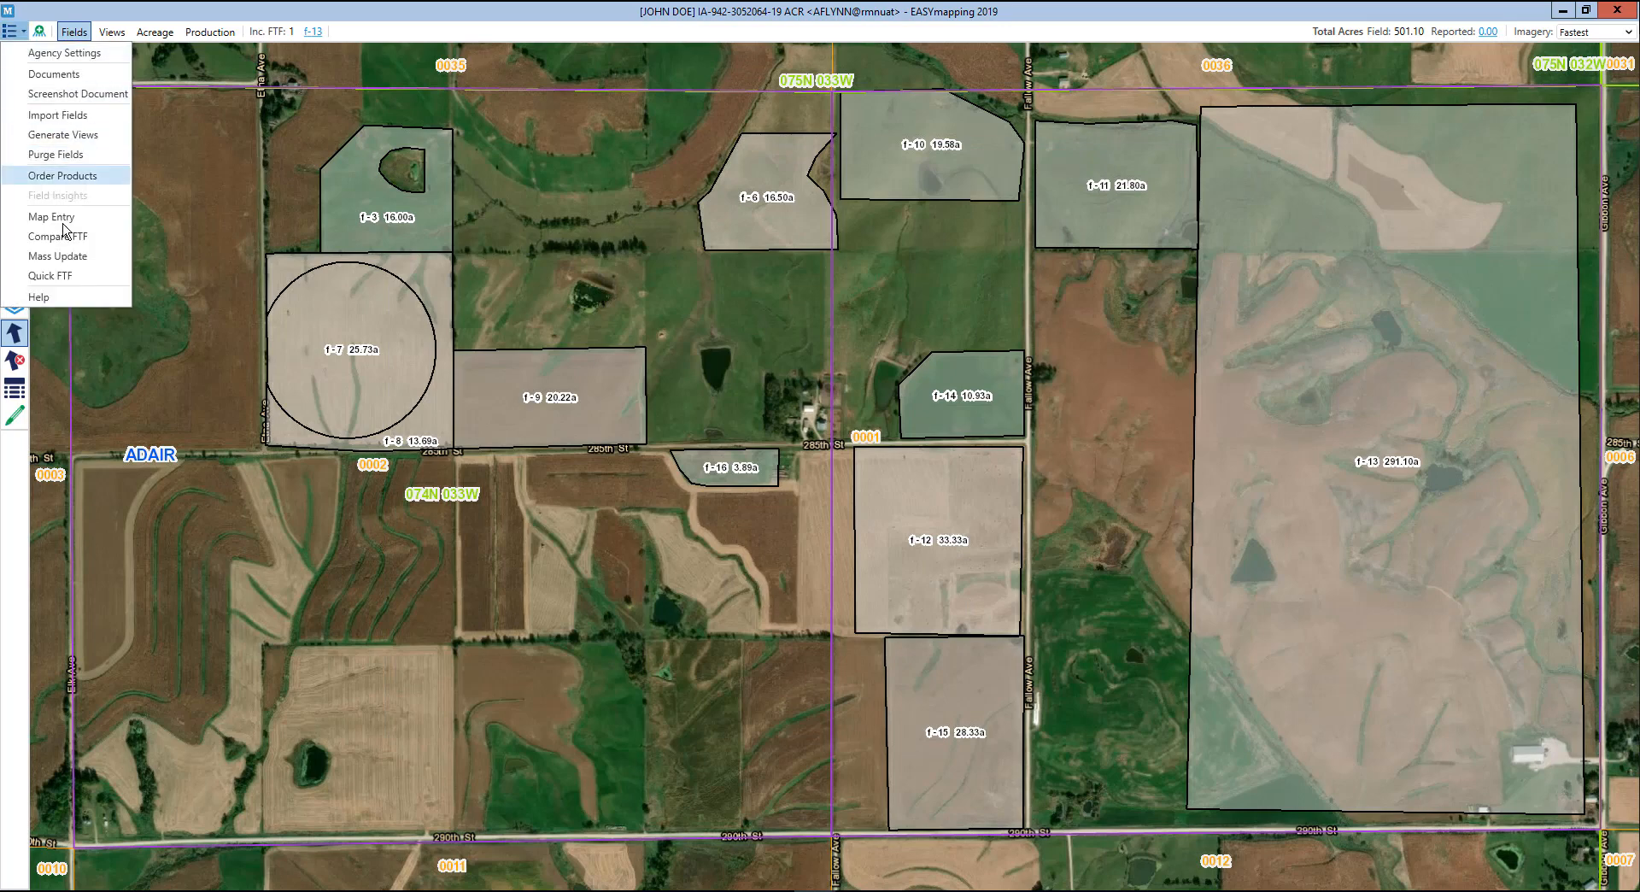
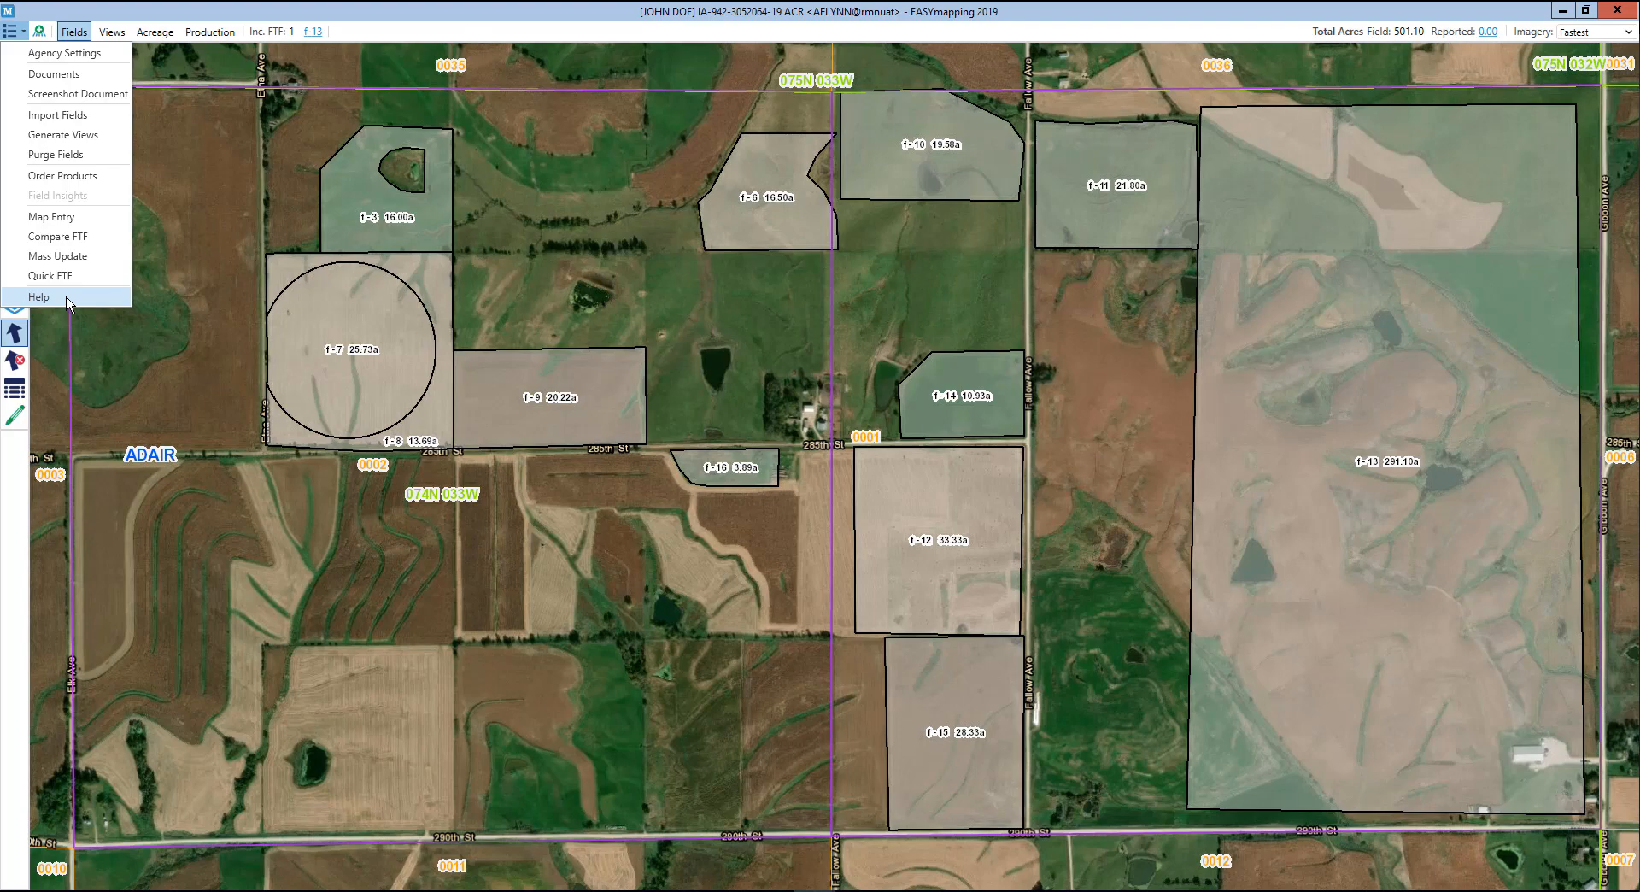
{"action": "left_click", "coordinate": [66, 301]}
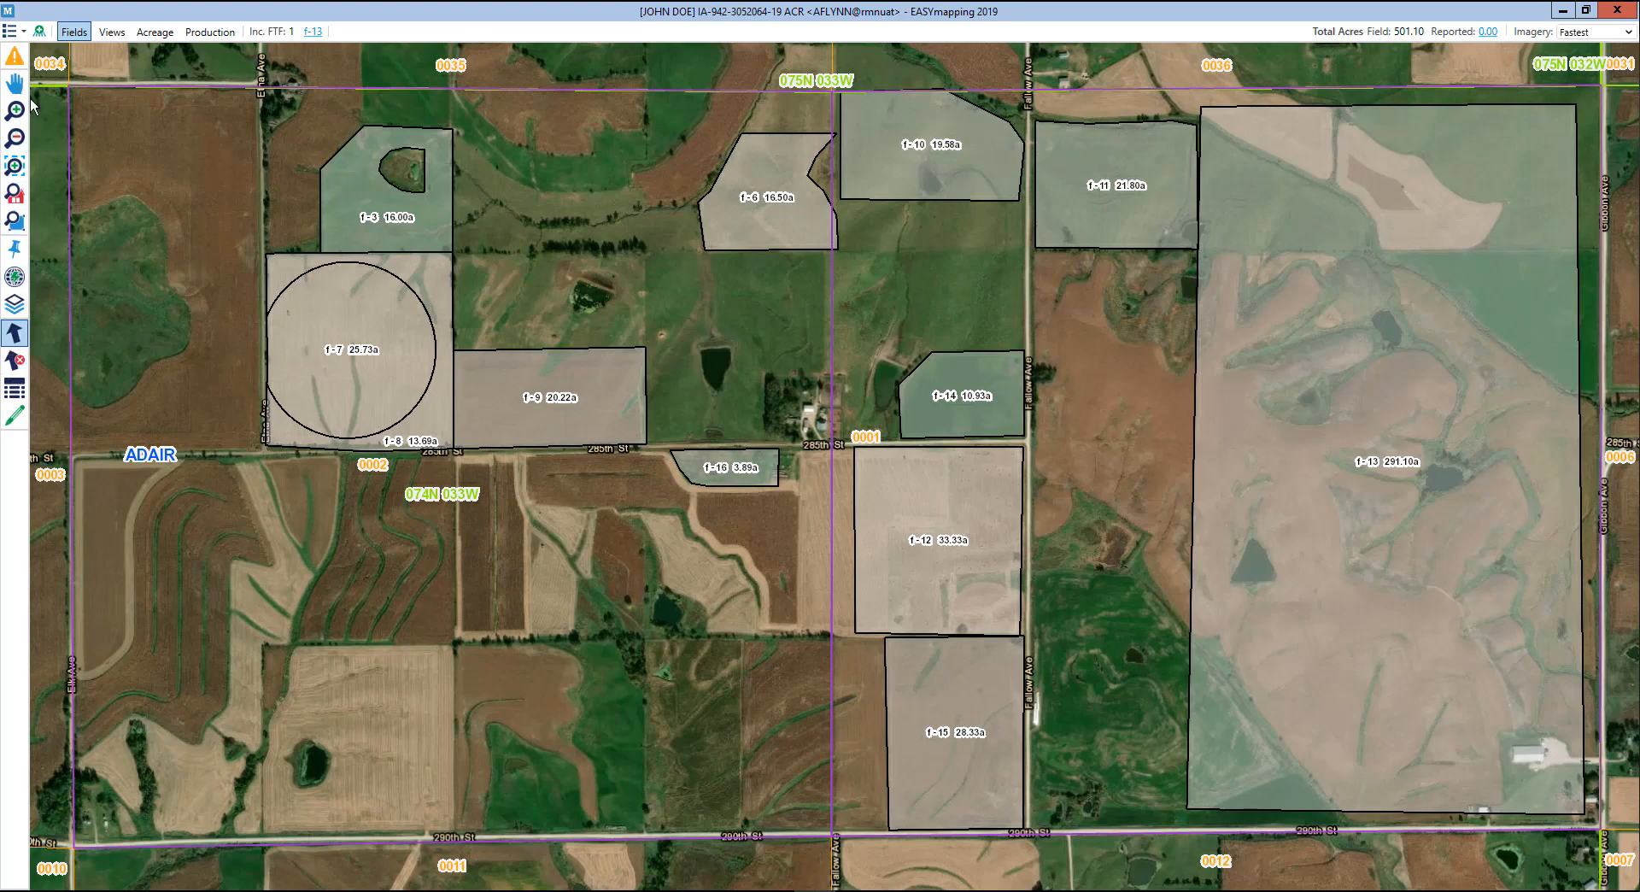
{"action": "left_click", "coordinate": [40, 34]}
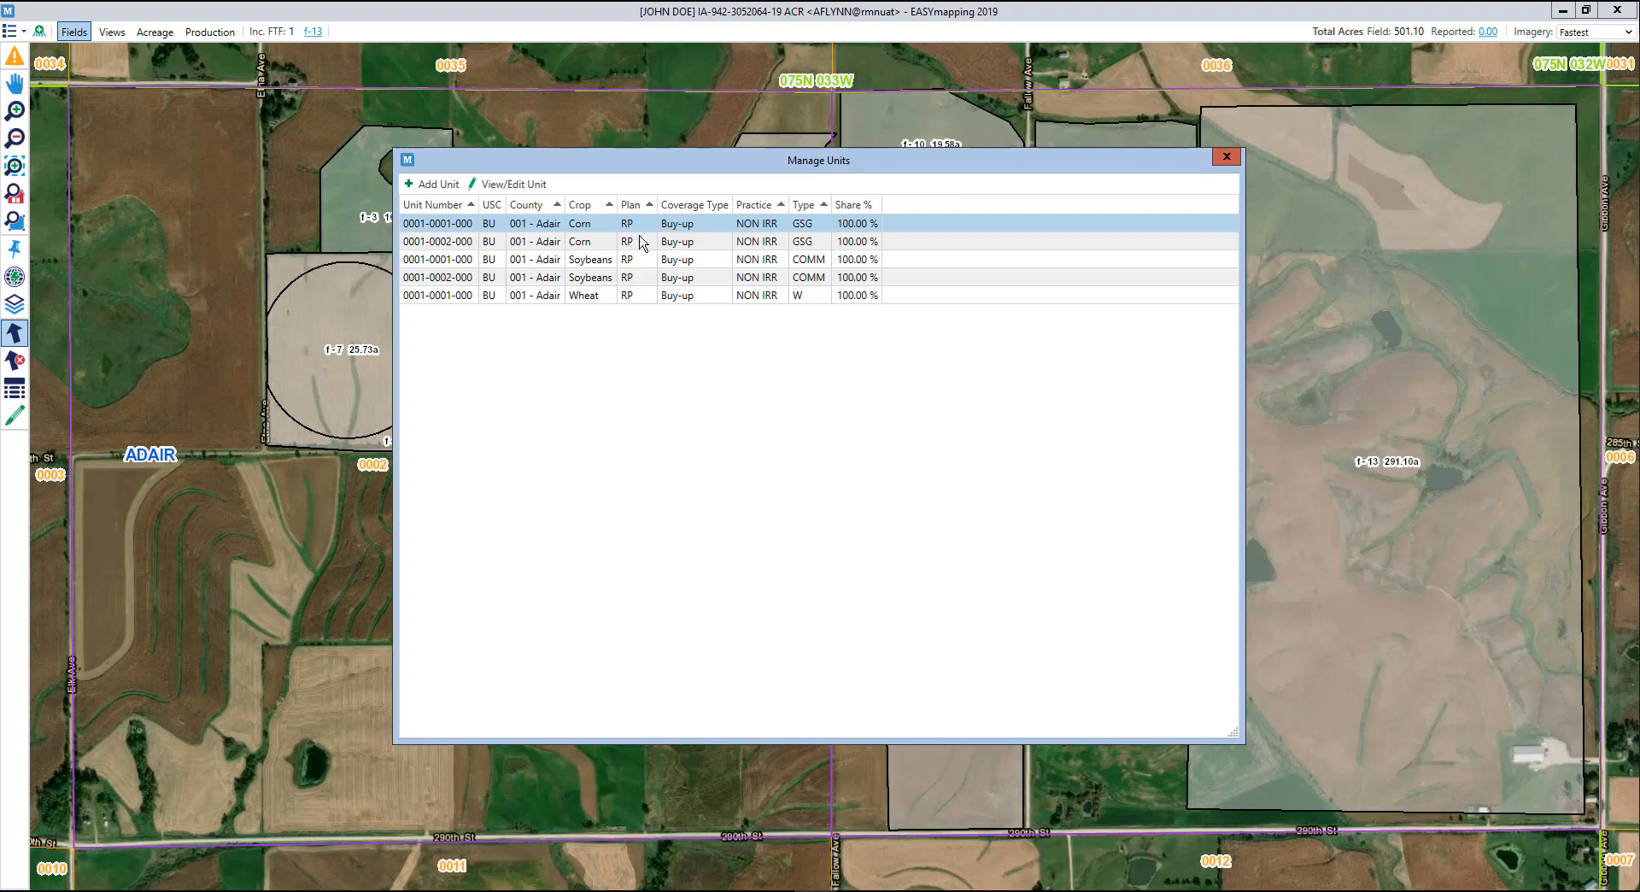
{"action": "left_click", "coordinate": [584, 245]}
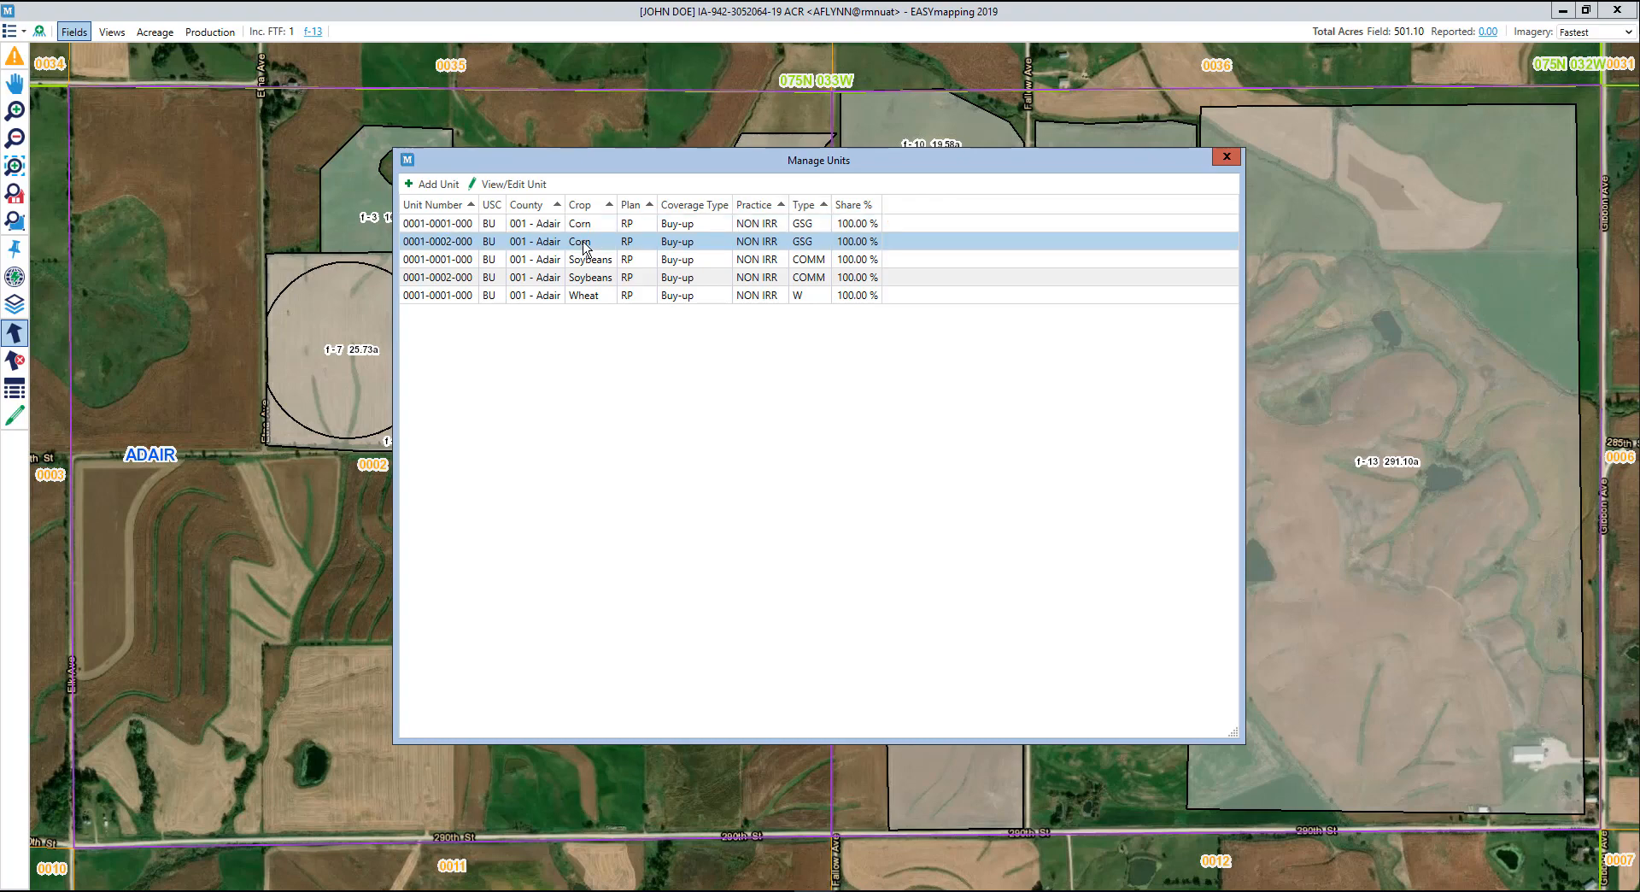
{"action": "left_click", "coordinate": [509, 186]}
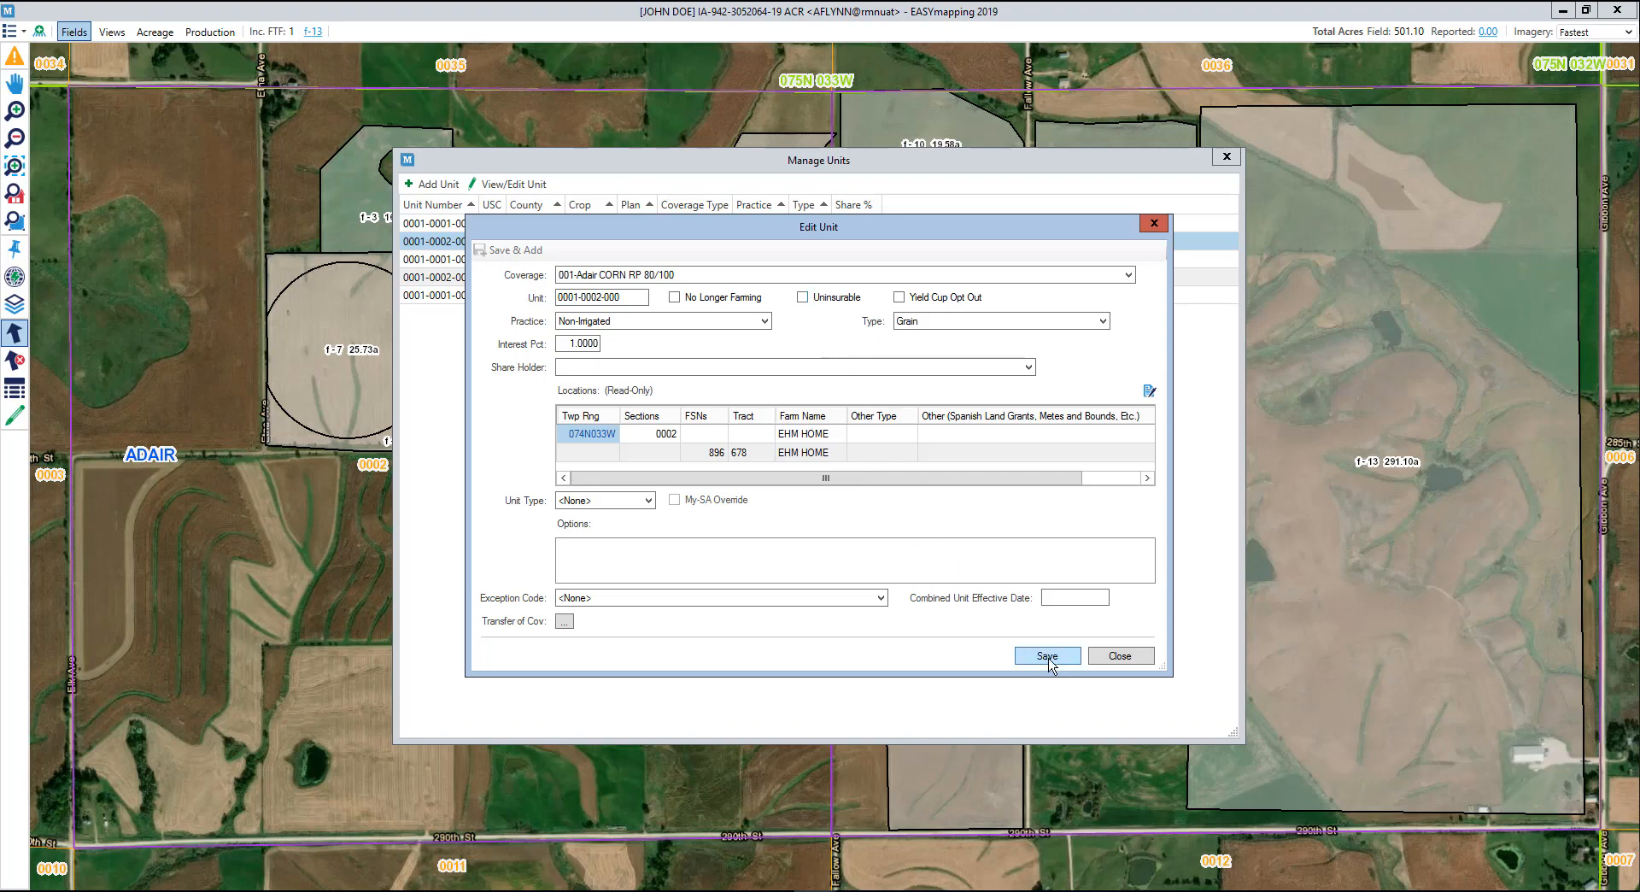
{"action": "left_click", "coordinate": [1130, 656]}
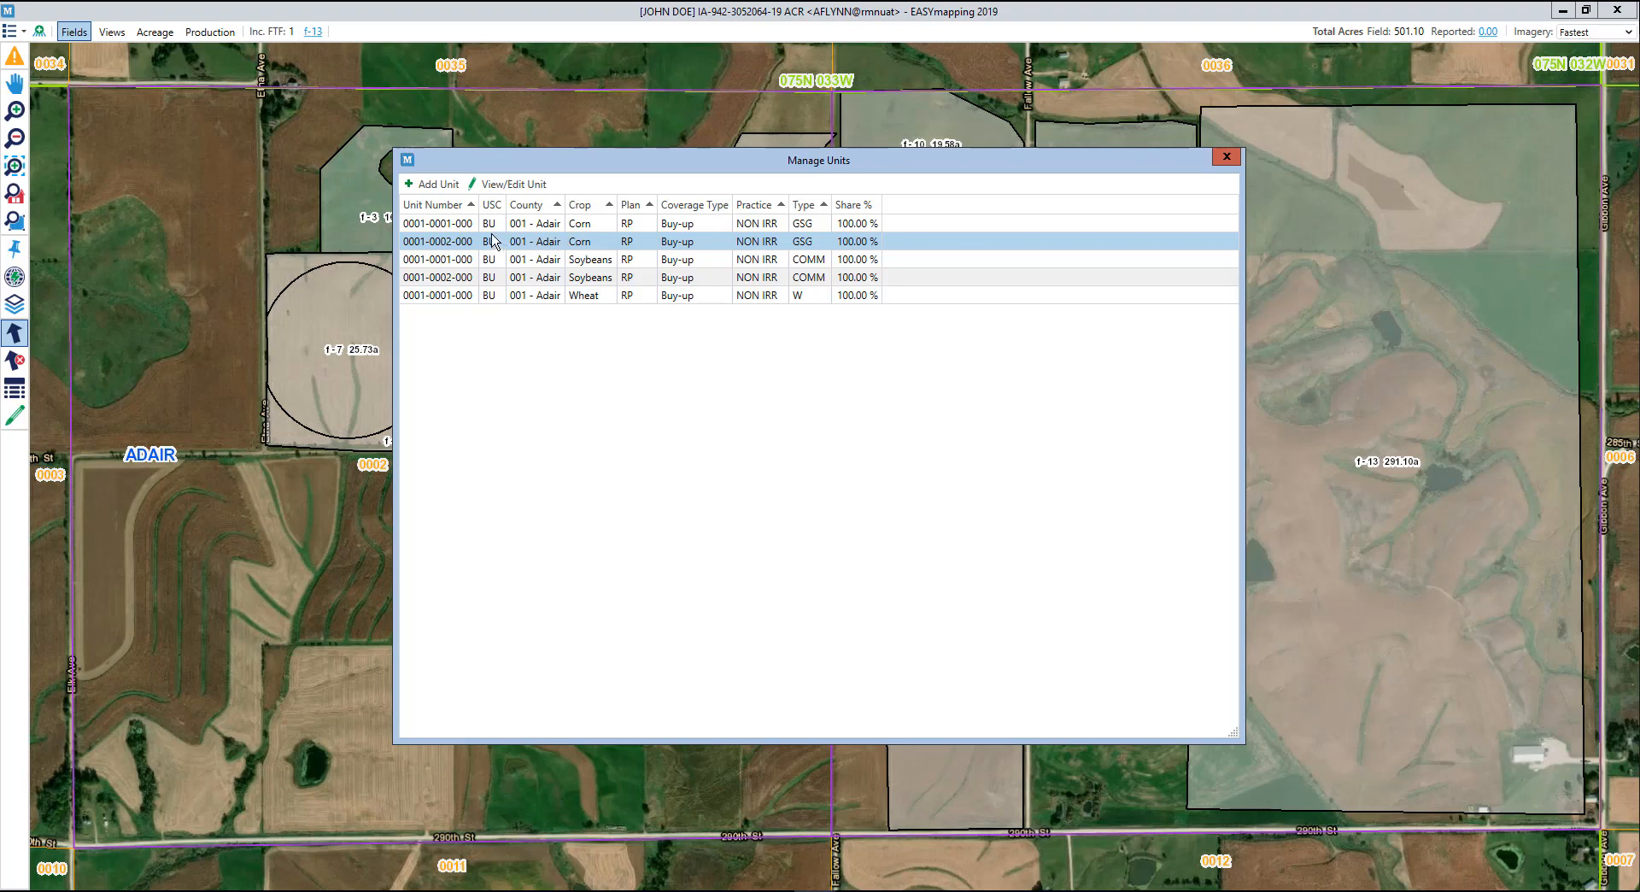
Step: Examine the blank form for adding a unit and its coverage choices, and close unit management without adding one
{"action": "left_click", "coordinate": [435, 187]}
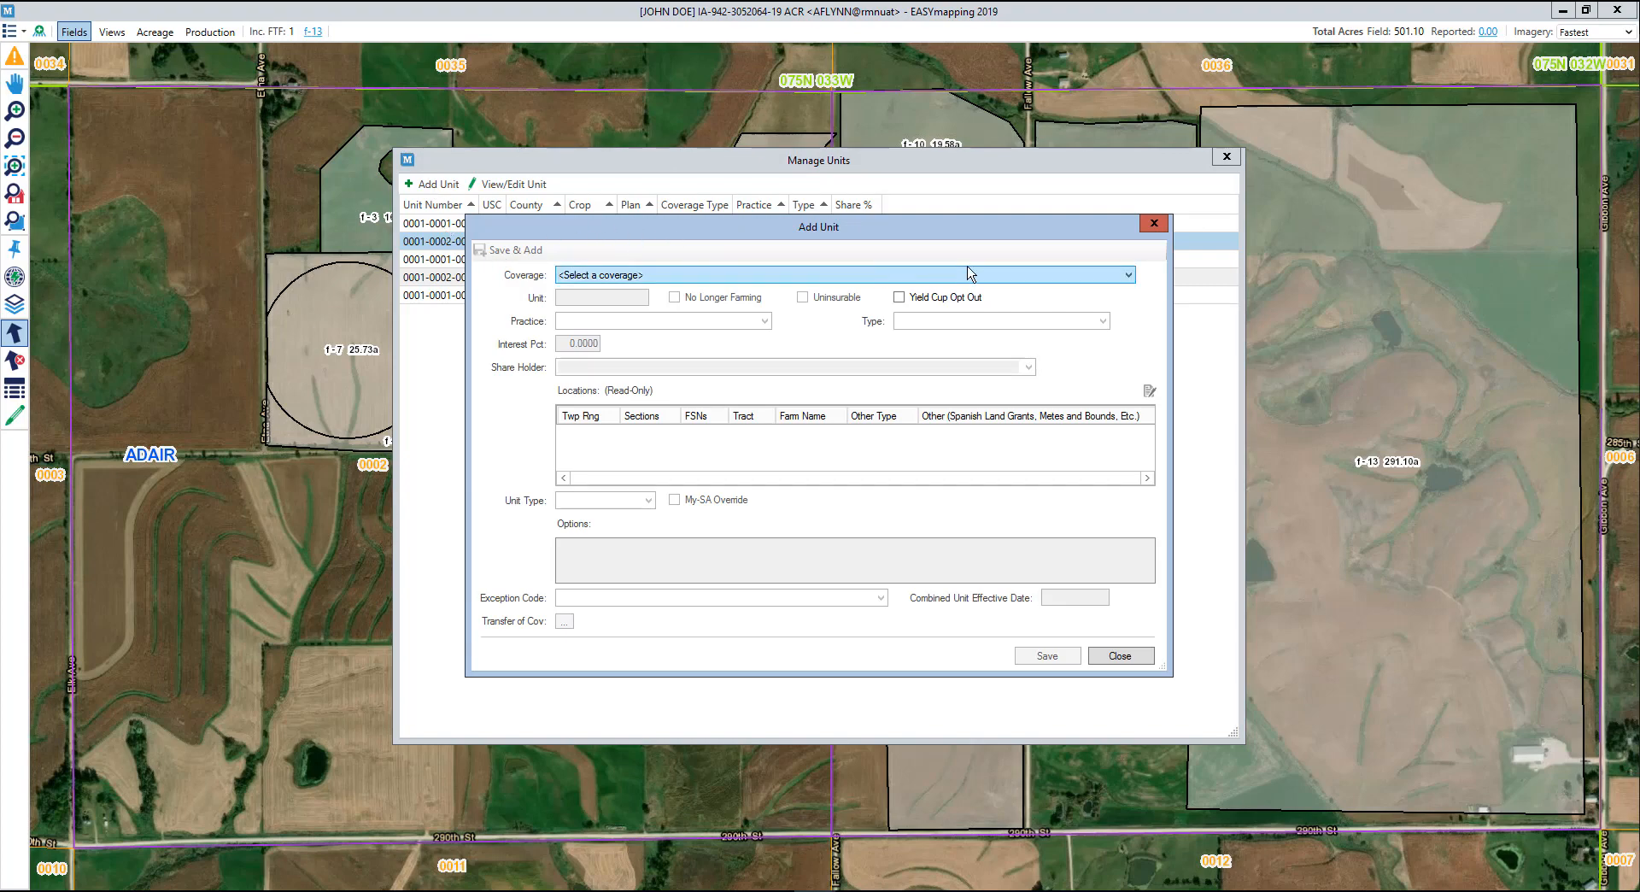
{"action": "left_click", "coordinate": [1117, 275]}
{"action": "left_click", "coordinate": [740, 265]}
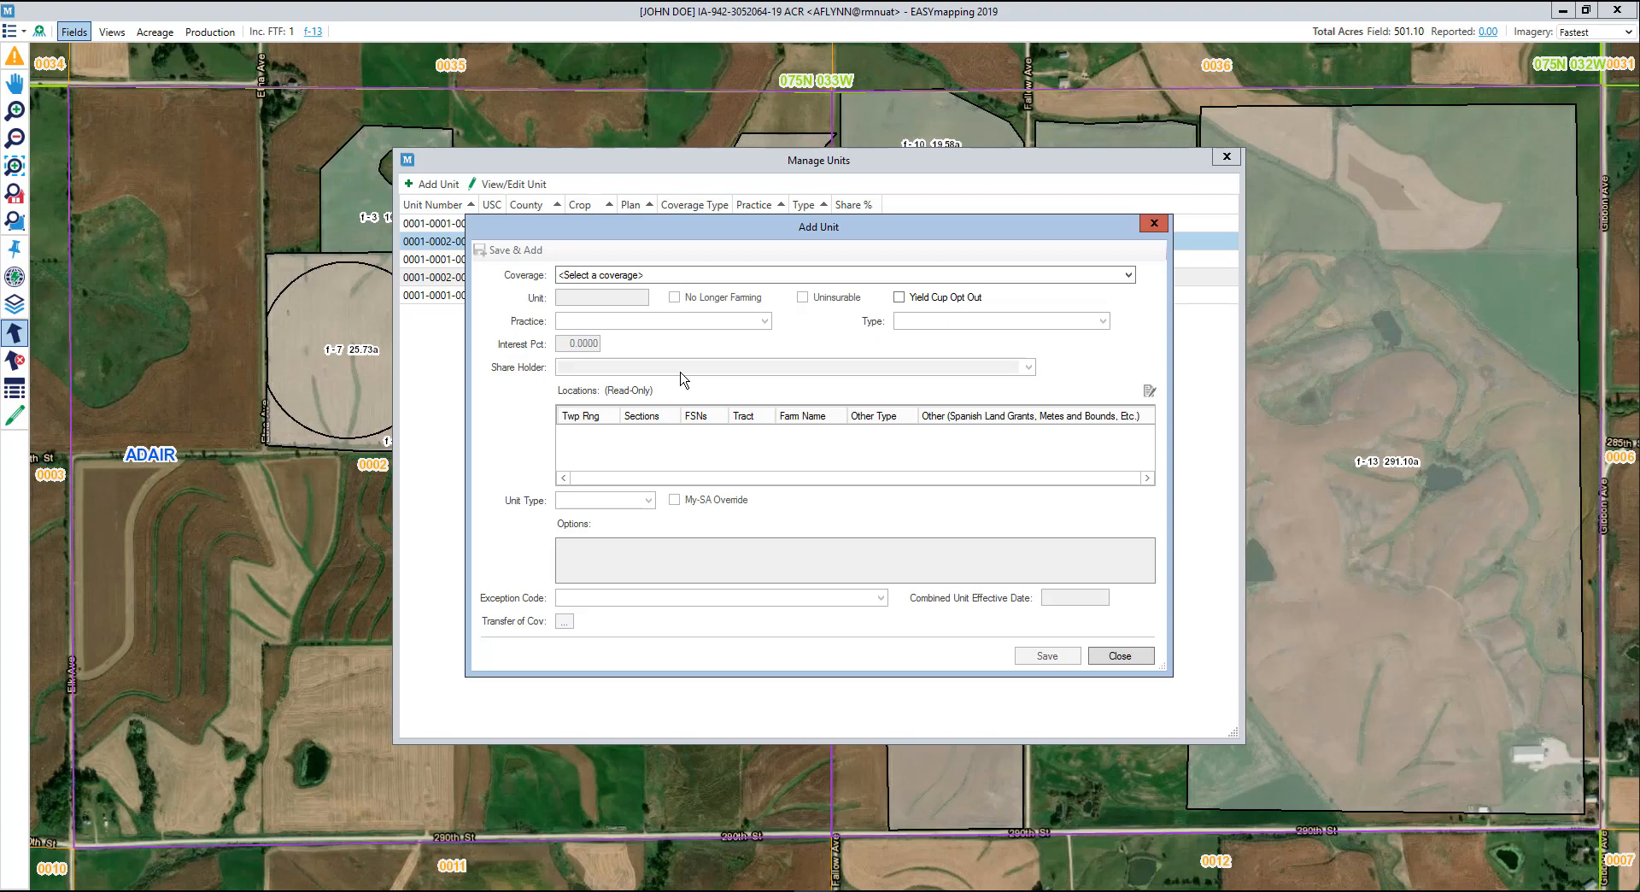
{"action": "left_click", "coordinate": [1120, 655]}
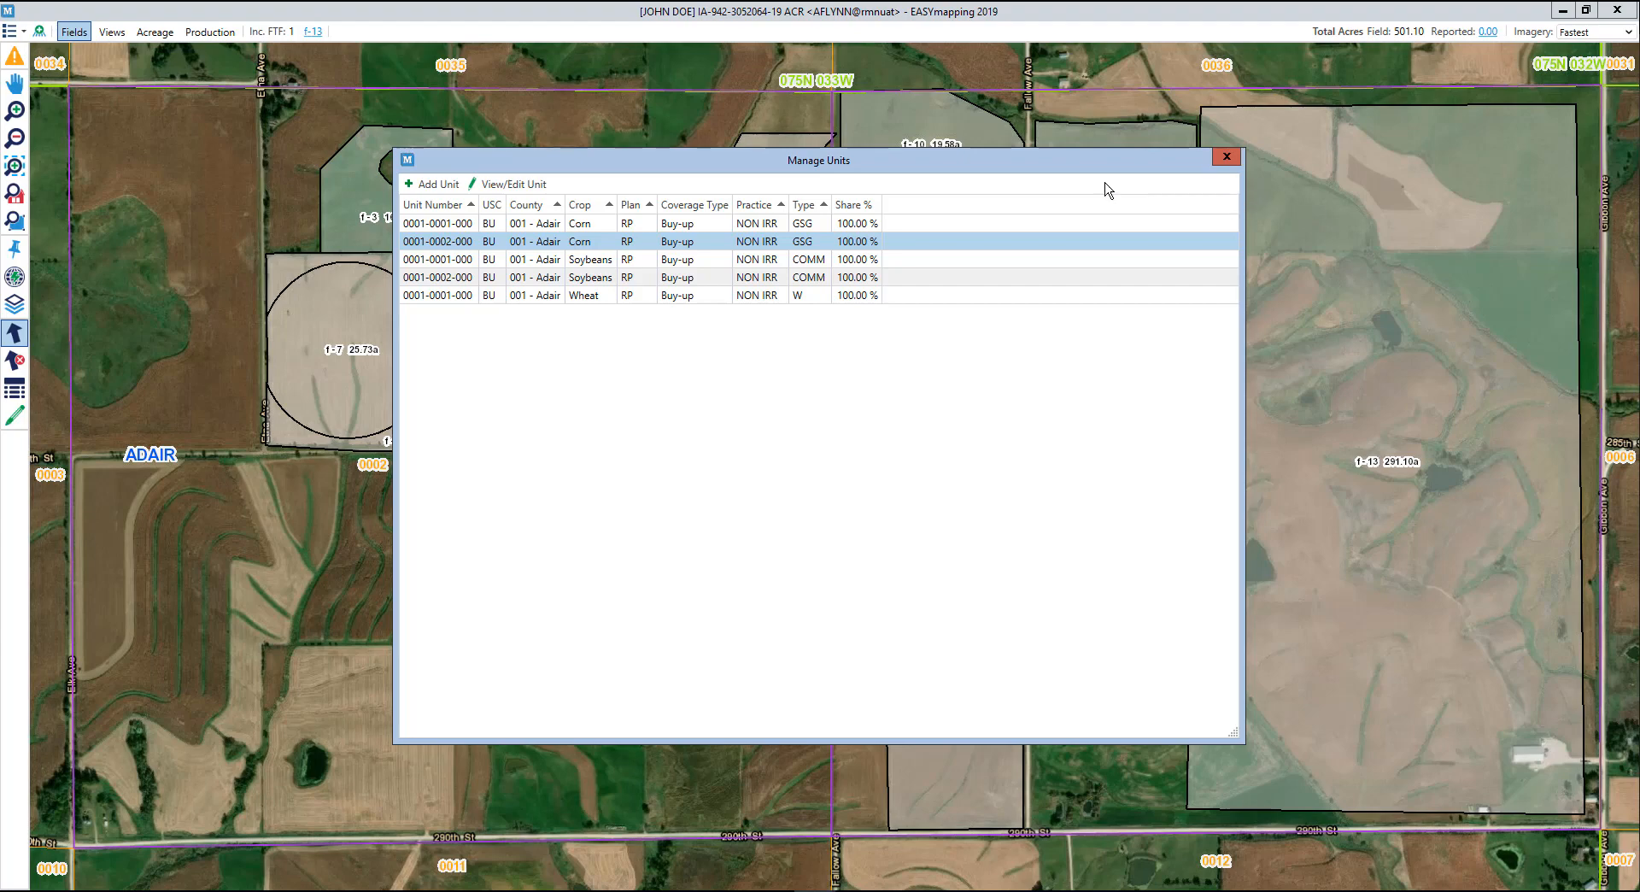
{"action": "left_click", "coordinate": [1227, 157]}
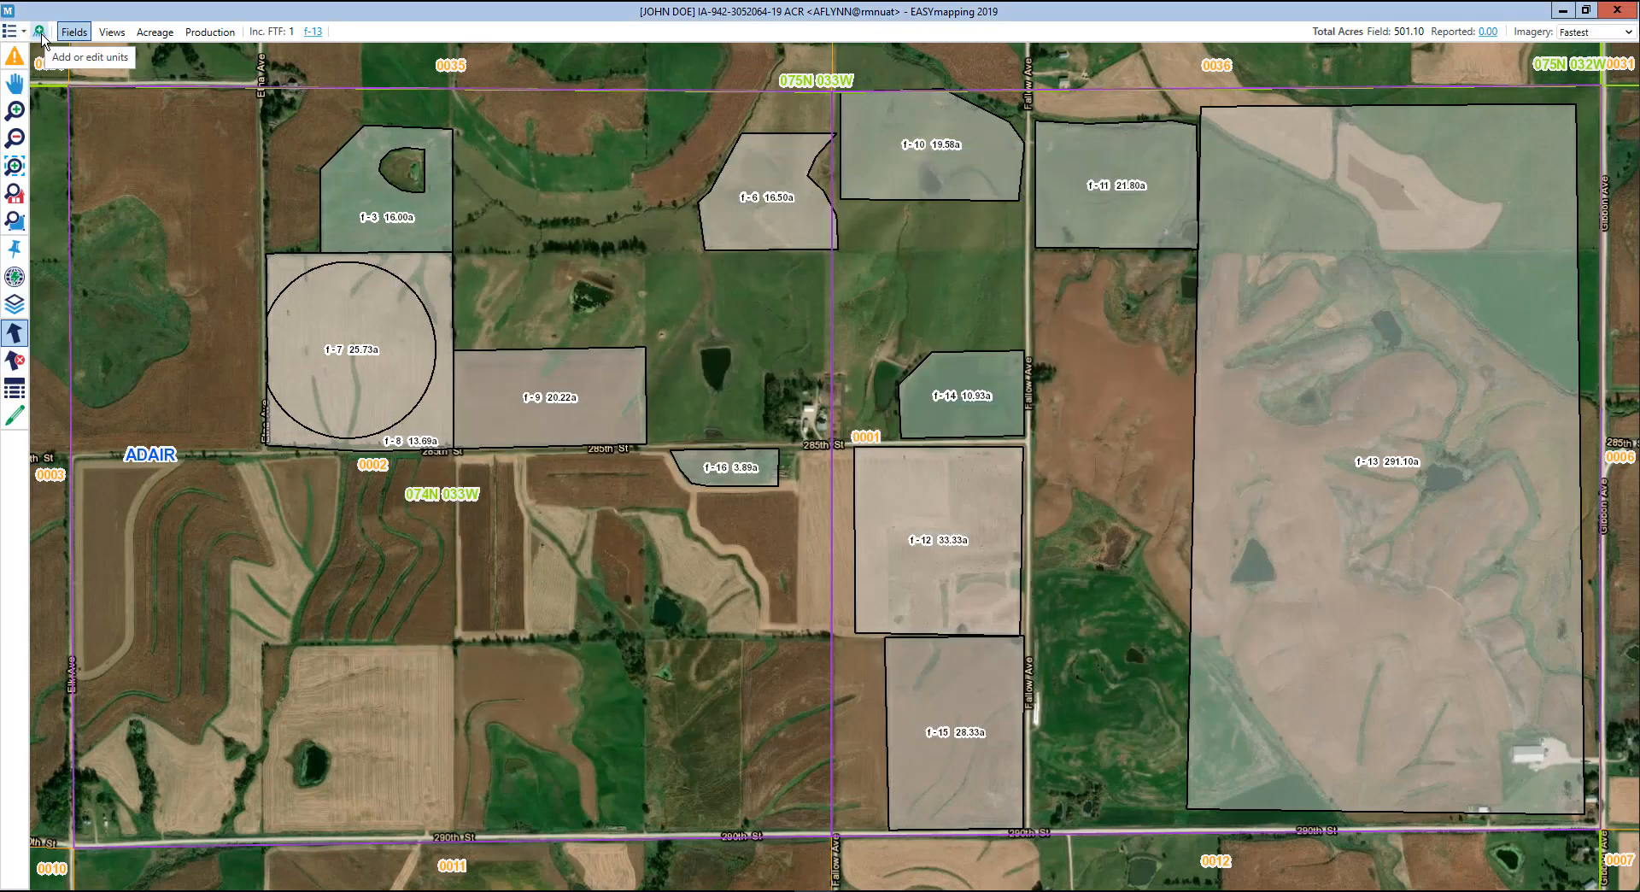
Step: Examine the policy's map views and the location, share and farm information of their fields, and close them
{"action": "left_click", "coordinate": [112, 32]}
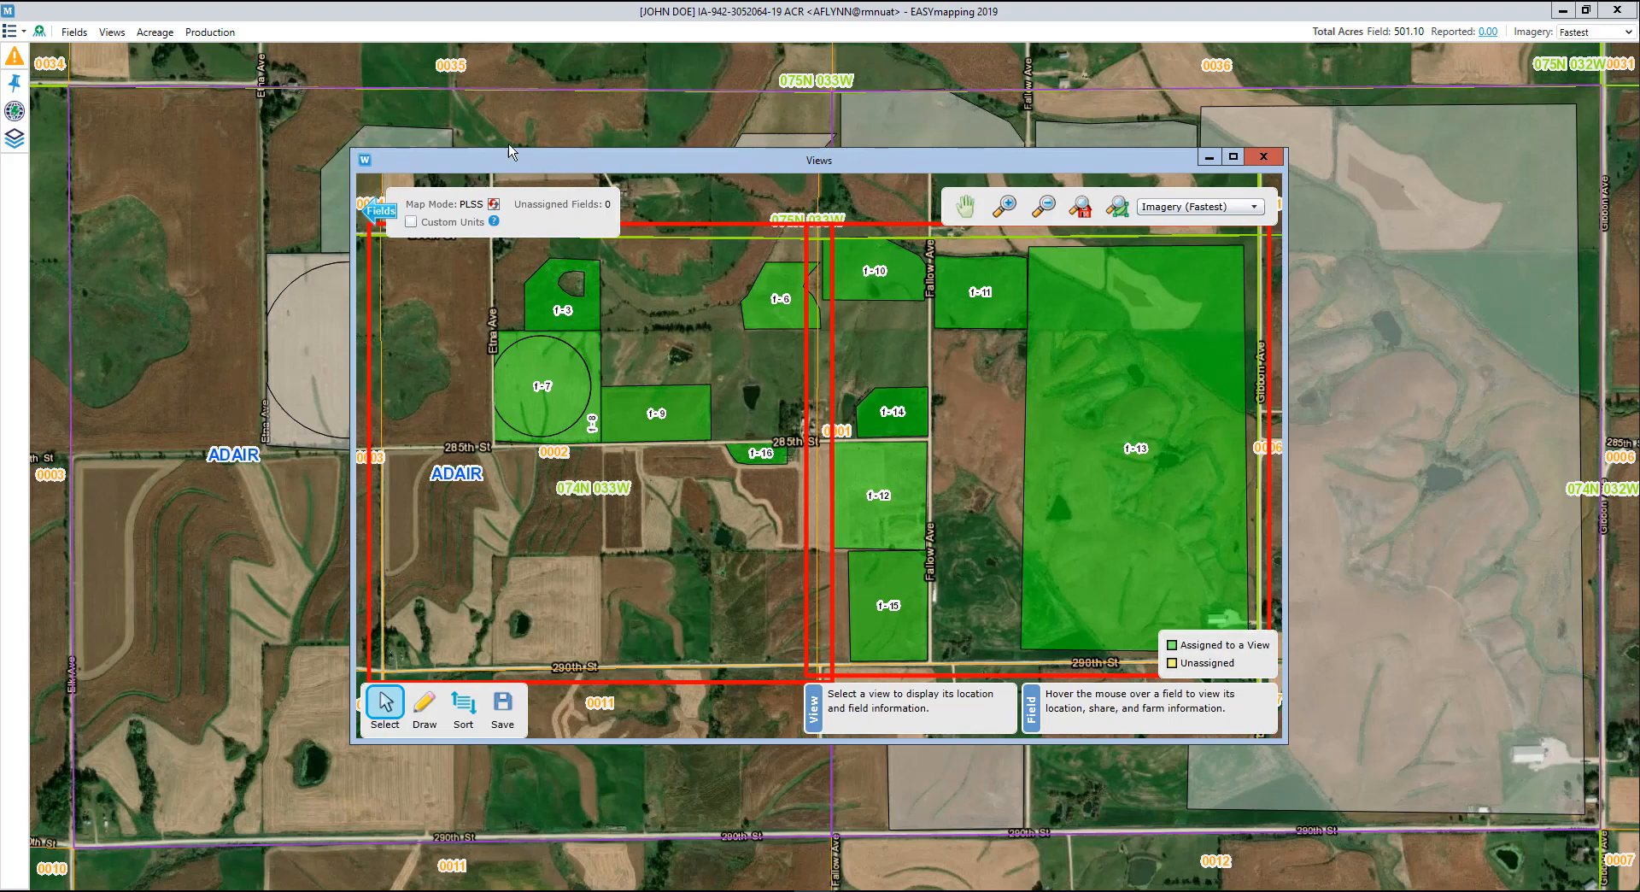
{"action": "mouse_move", "coordinate": [559, 308]}
{"action": "mouse_move", "coordinate": [544, 382]}
{"action": "mouse_move", "coordinate": [1118, 442]}
{"action": "mouse_move", "coordinate": [1095, 295]}
{"action": "left_click", "coordinate": [1260, 159]}
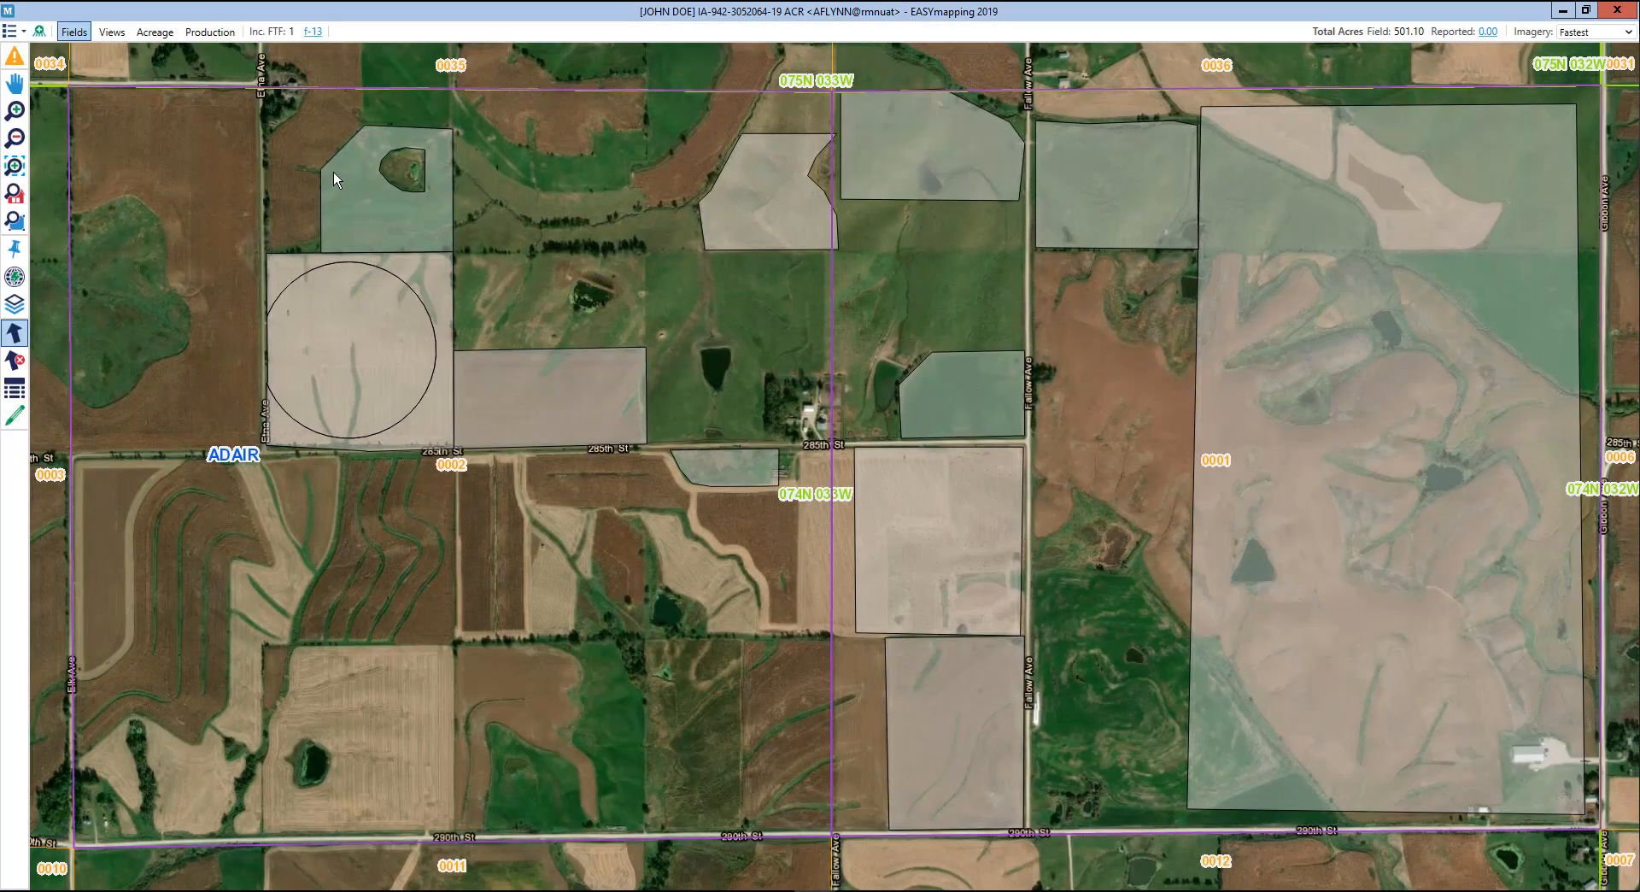
{"action": "left_click", "coordinate": [152, 34]}
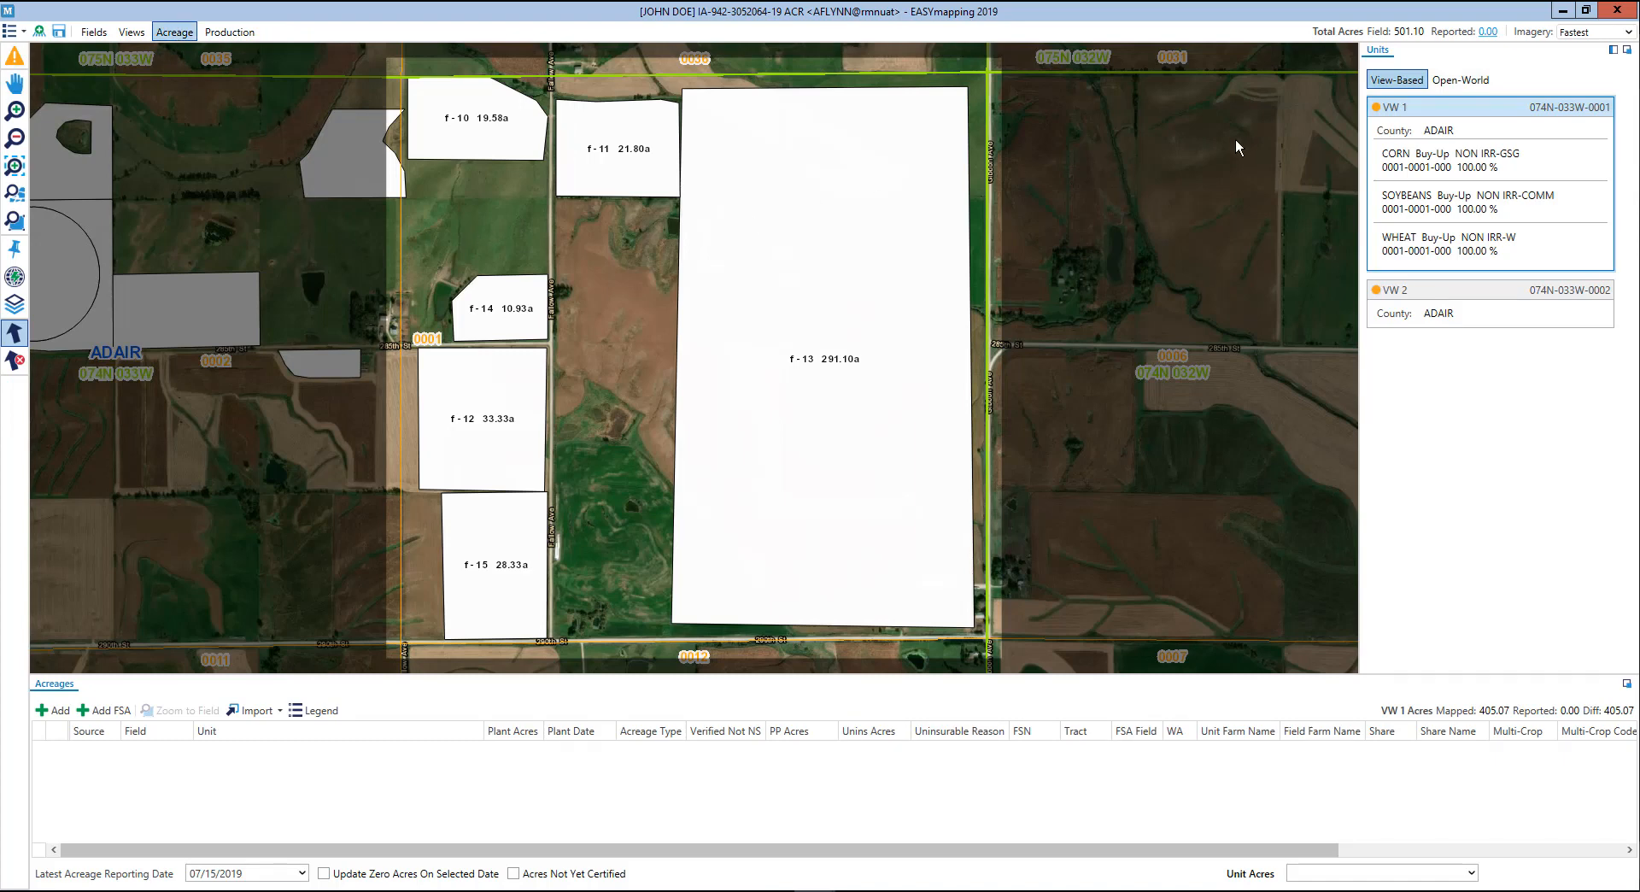
{"action": "left_click", "coordinate": [1396, 84]}
{"action": "left_click", "coordinate": [793, 264]}
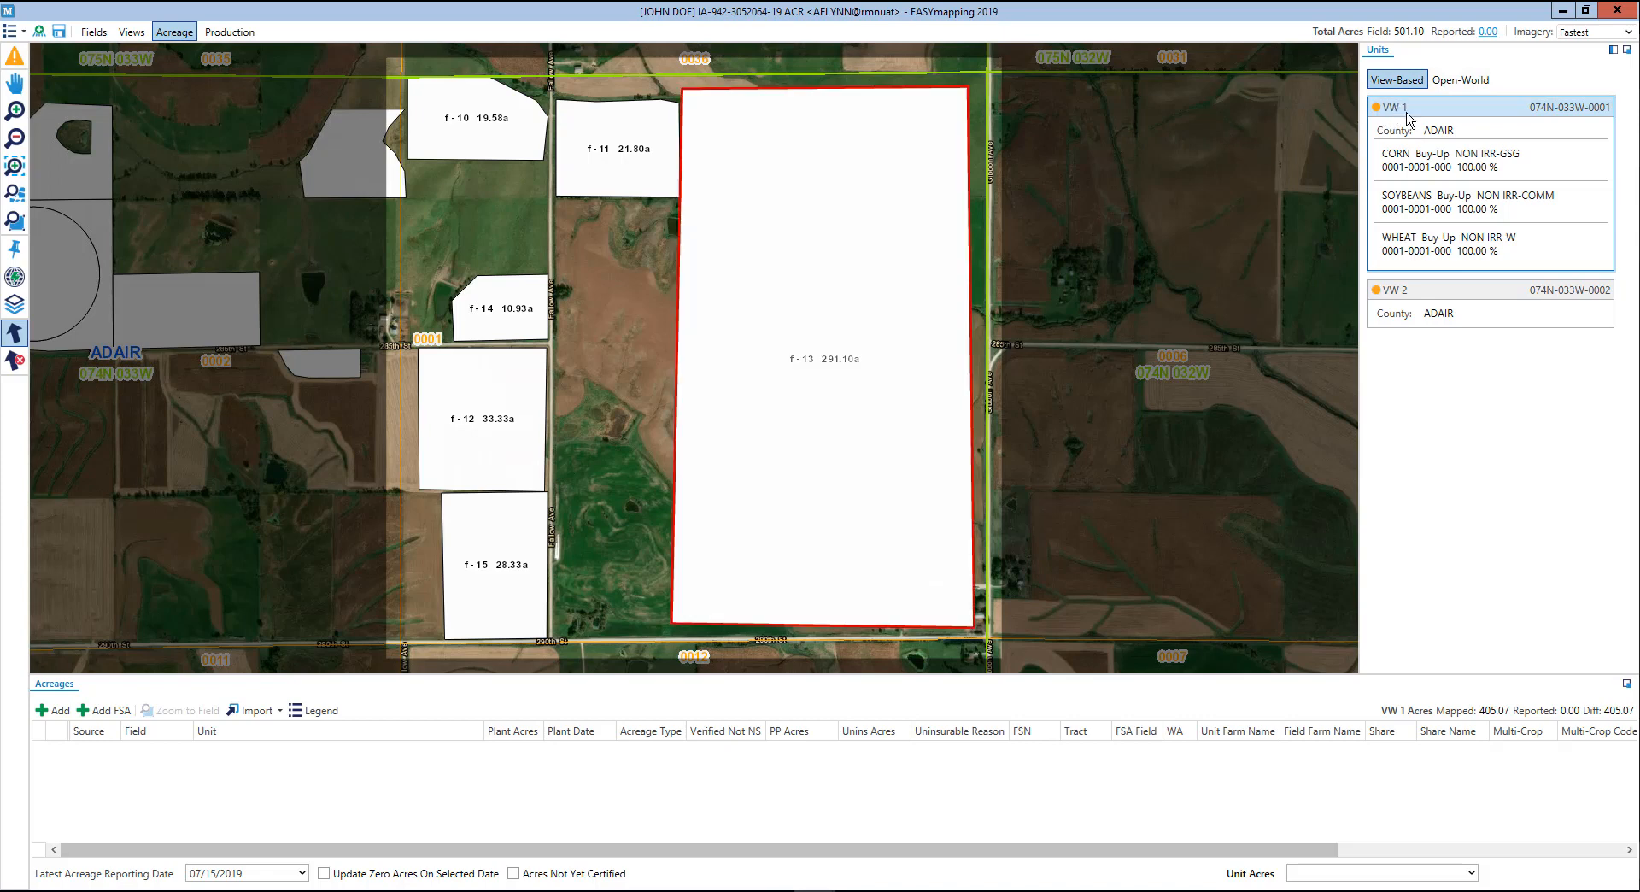
{"action": "left_click", "coordinate": [1418, 203]}
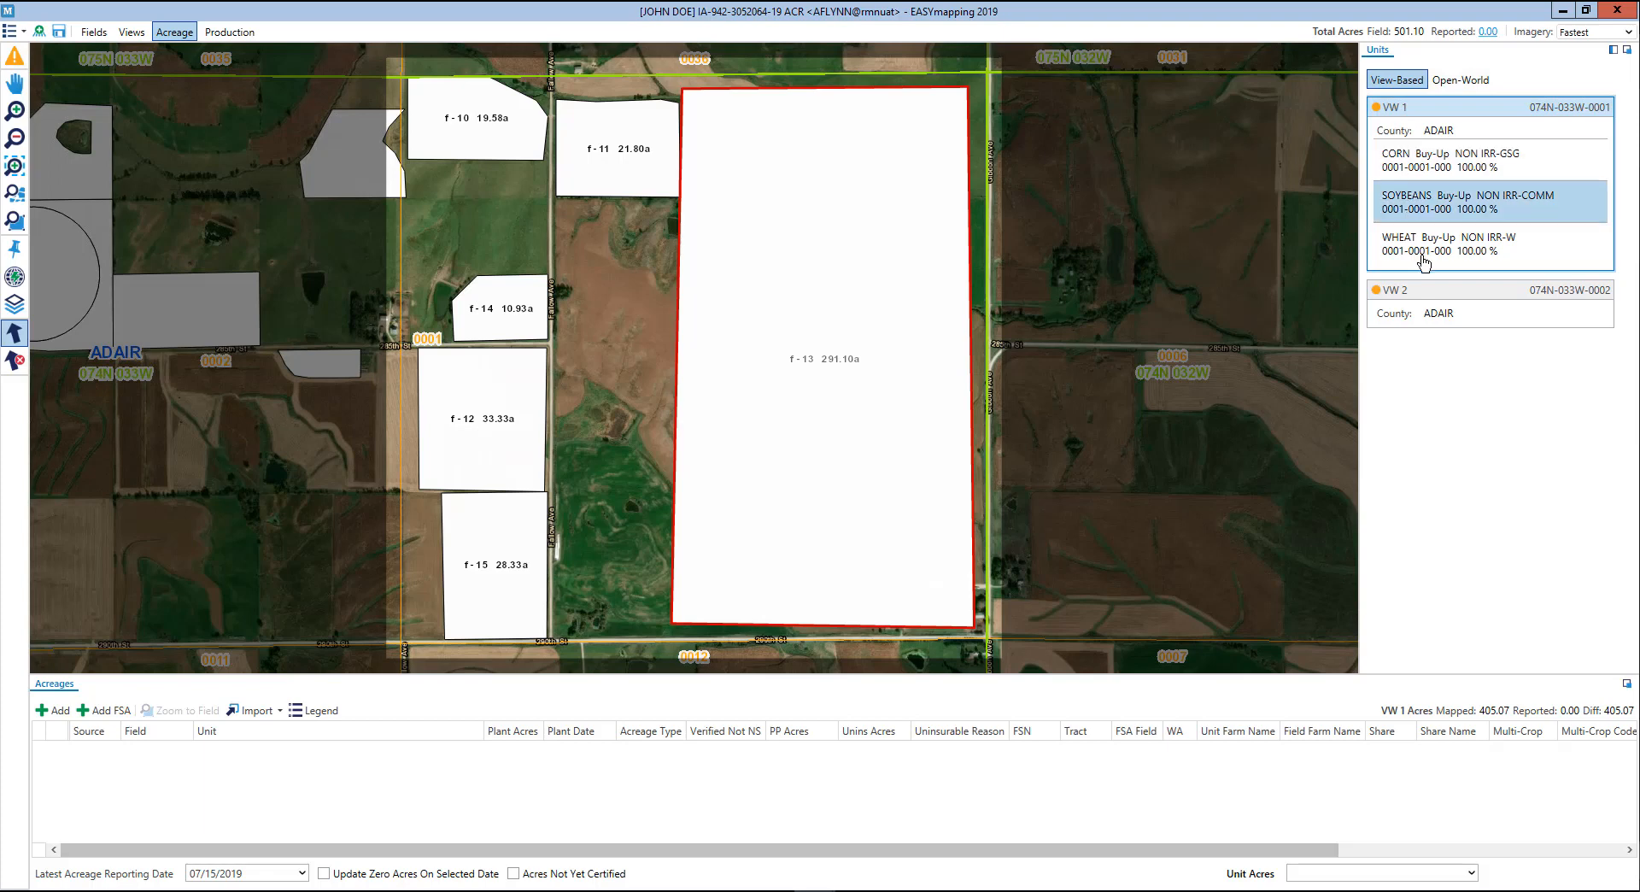
{"action": "left_click", "coordinate": [1429, 162]}
{"action": "double_click", "coordinate": [1429, 163]}
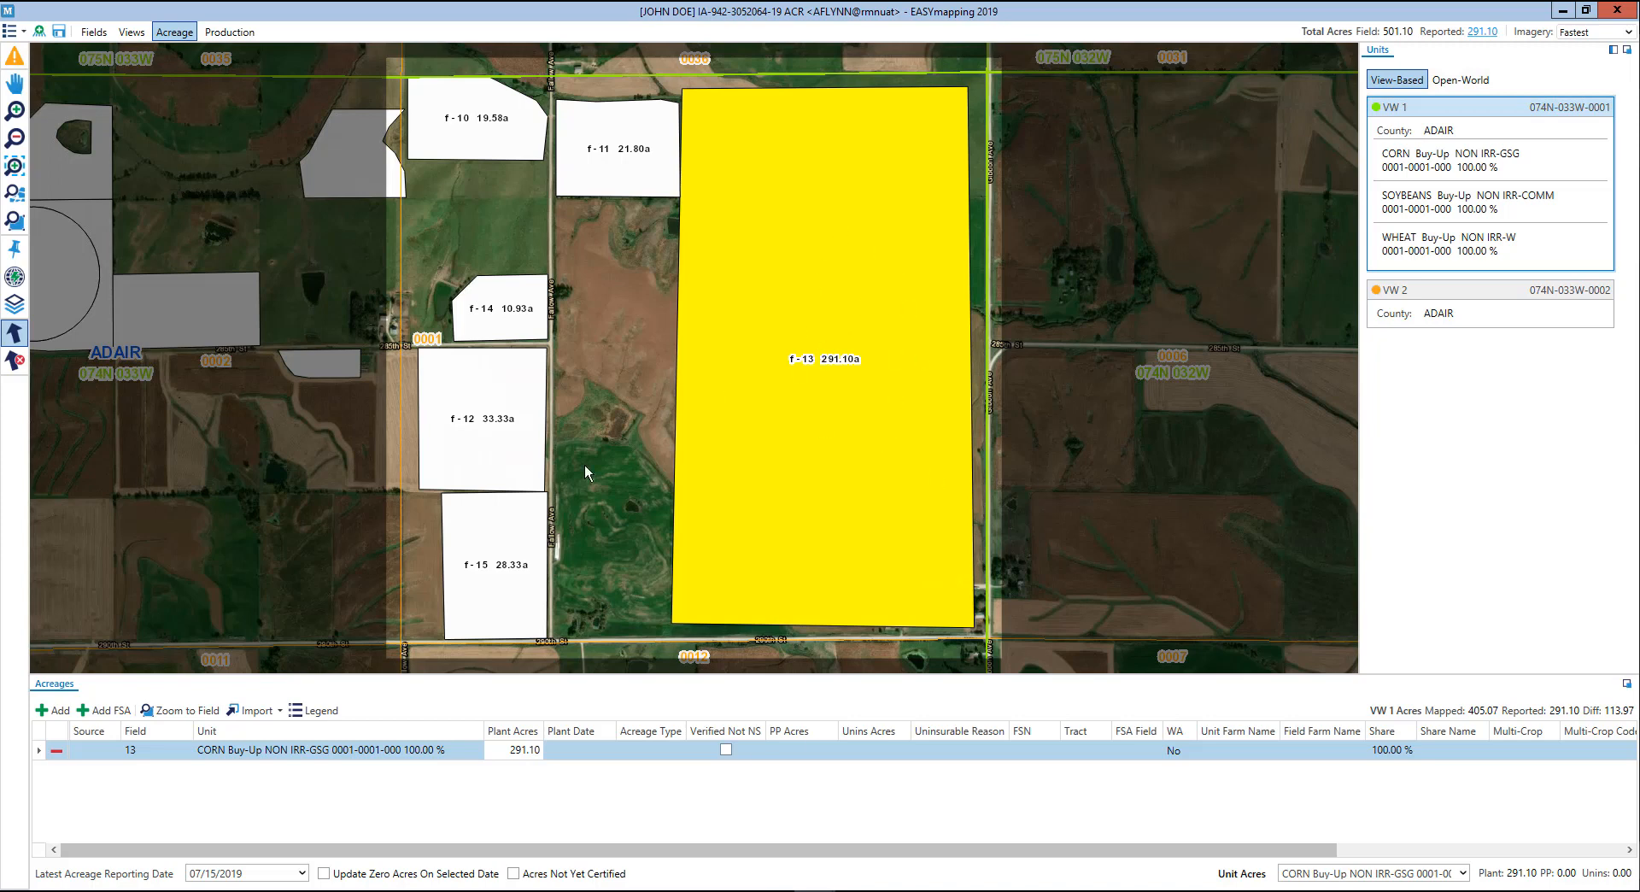
Step: Set the plant date of field 13's corn acreage line to 4/8/2019
{"action": "left_click", "coordinate": [597, 760]}
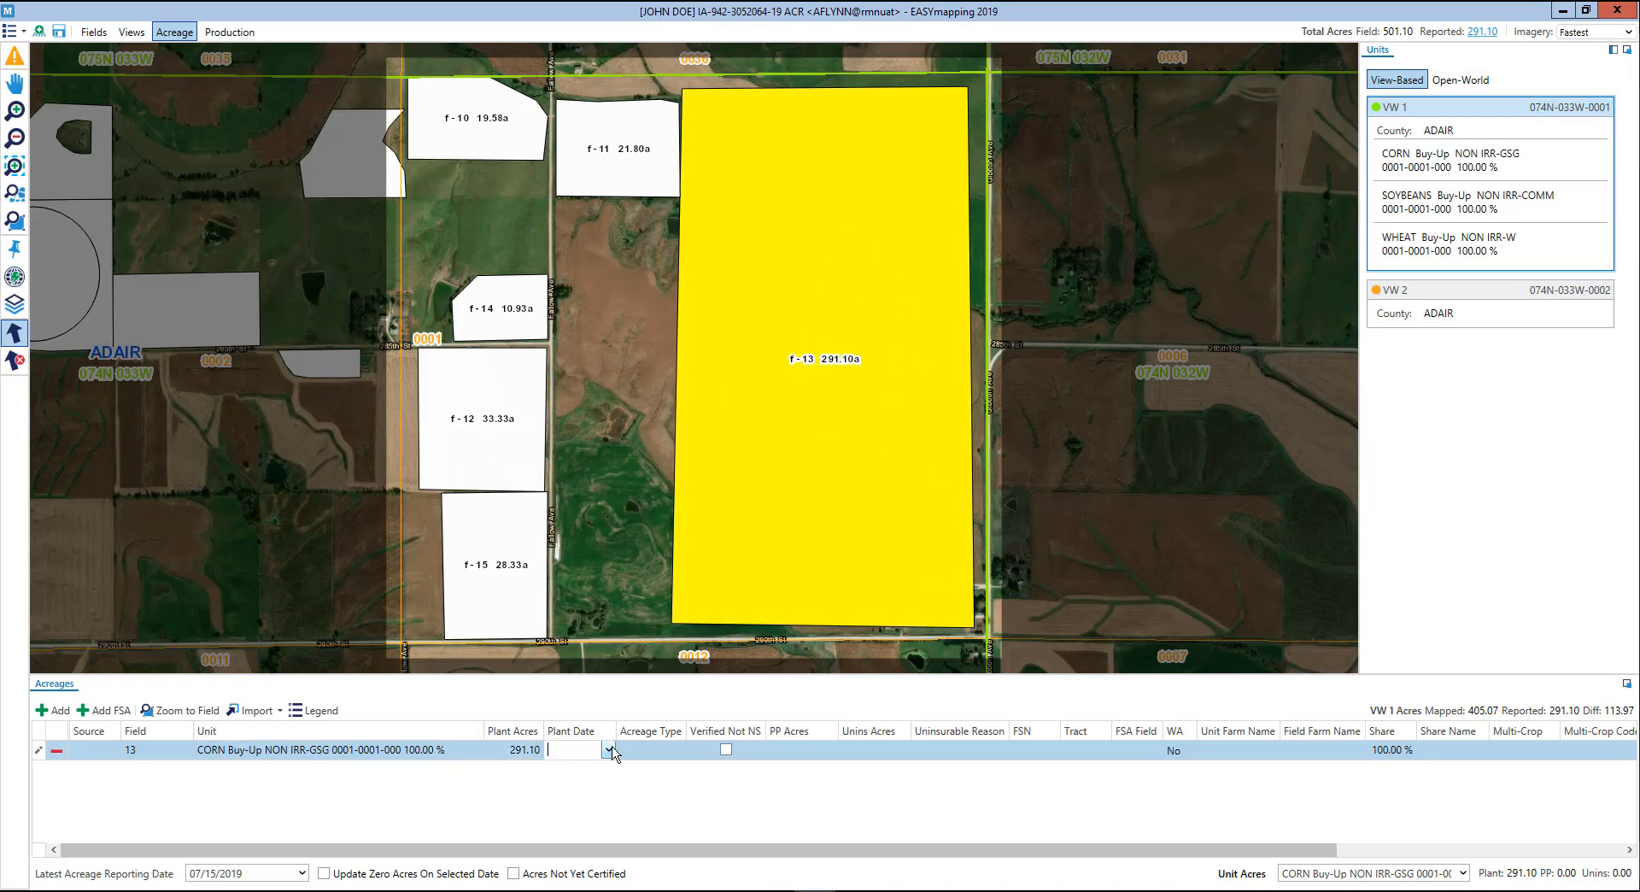
{"action": "left_click", "coordinate": [608, 749]}
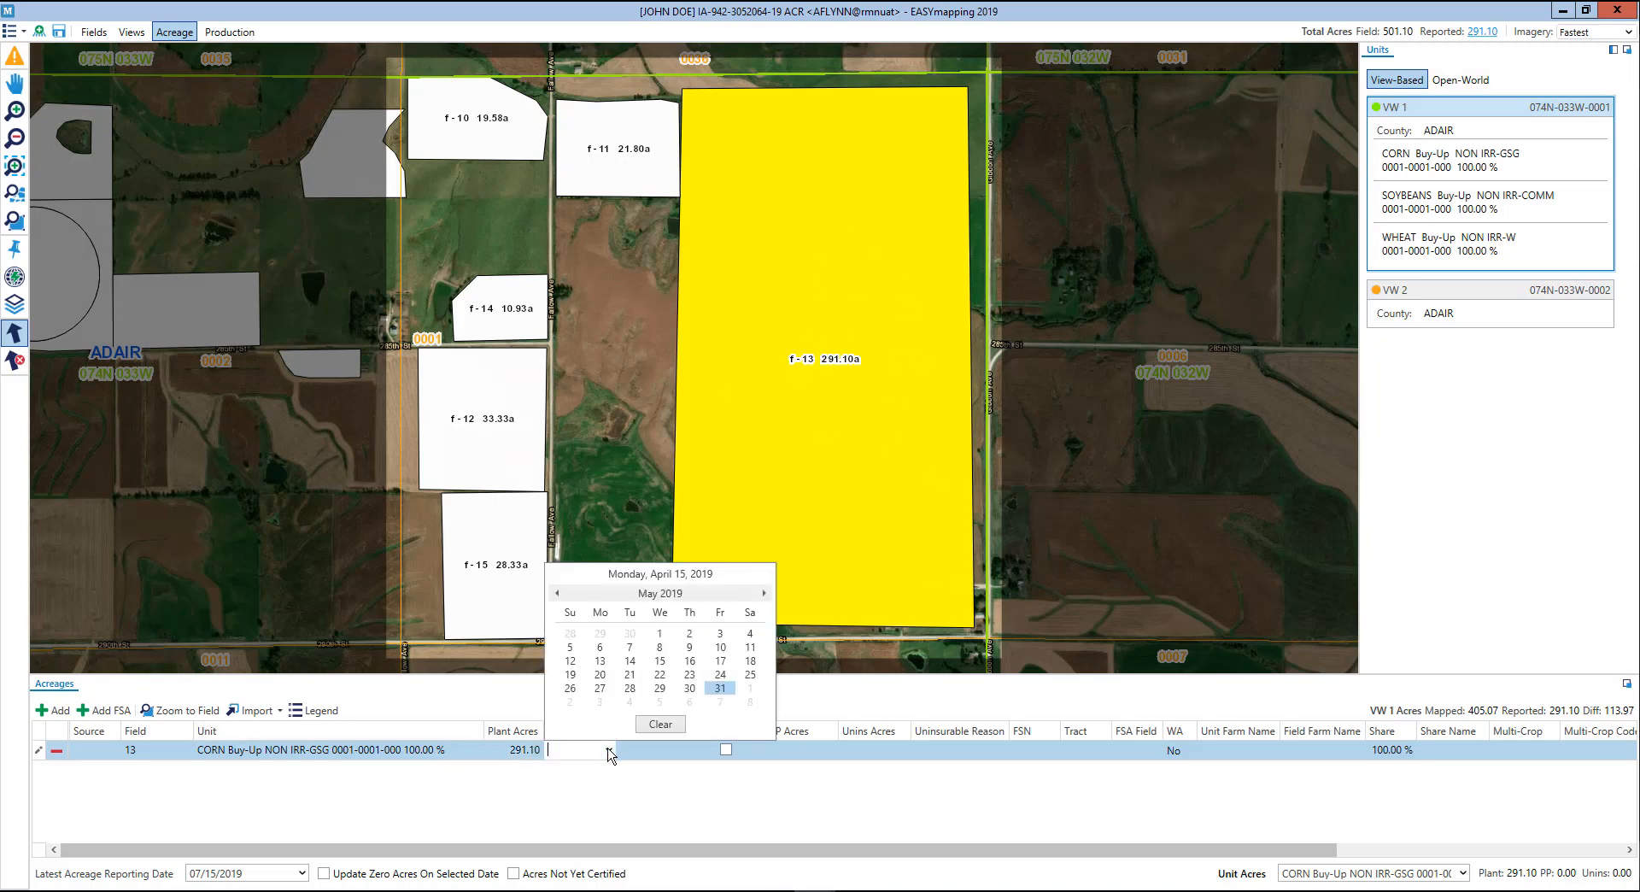
{"action": "left_click", "coordinate": [557, 593]}
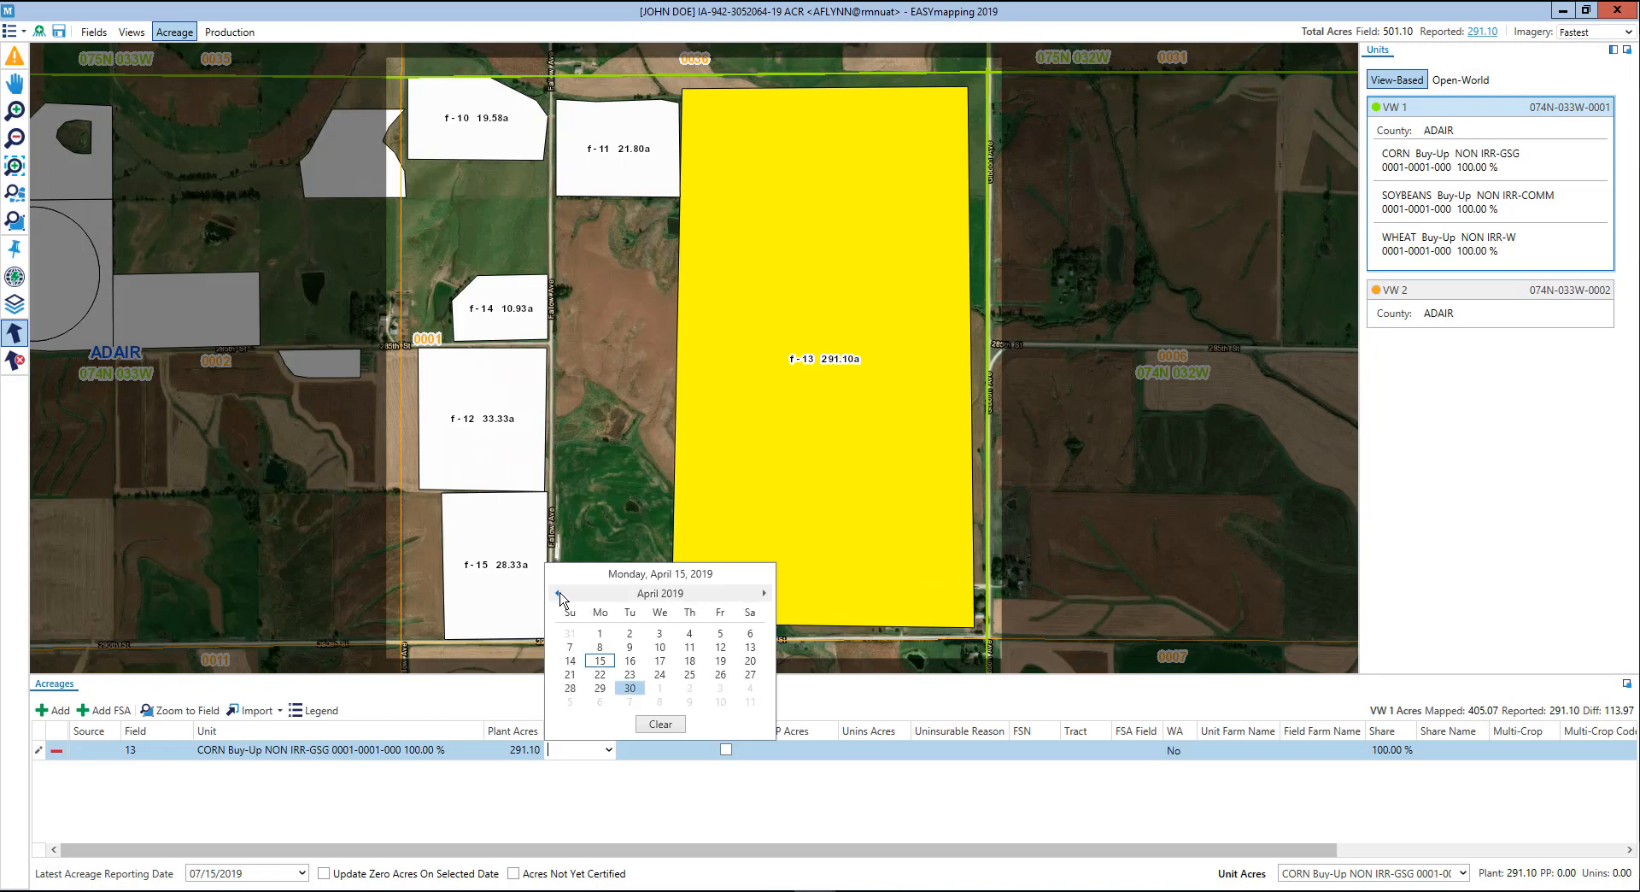
{"action": "left_click", "coordinate": [600, 648]}
{"action": "left_click", "coordinate": [639, 755]}
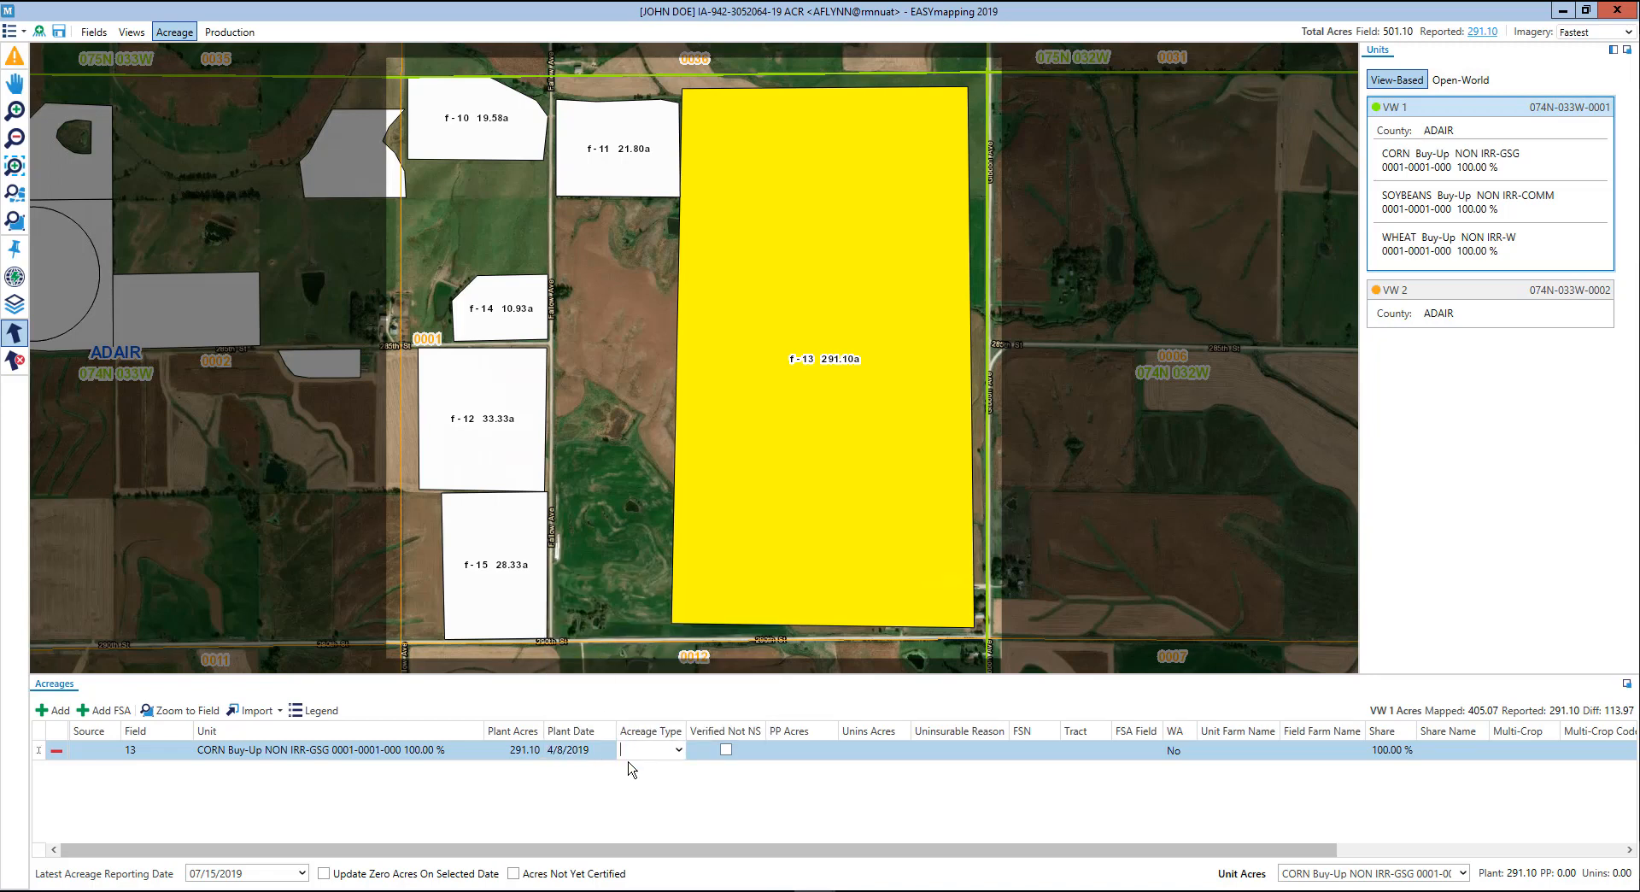
{"action": "left_click", "coordinate": [503, 556]}
{"action": "left_click", "coordinate": [497, 462]}
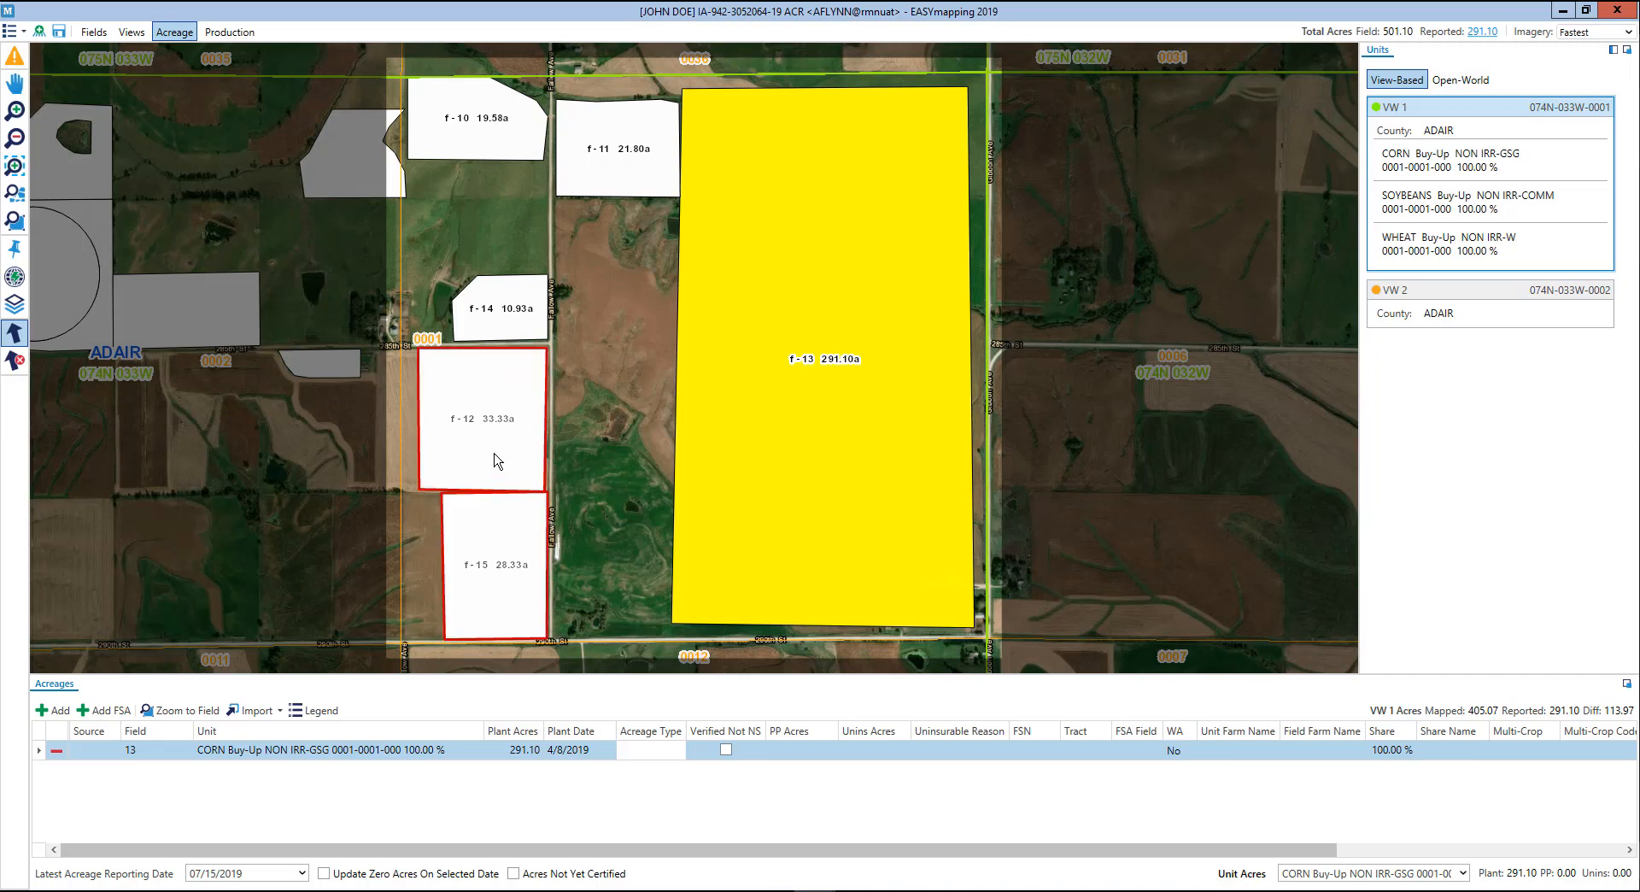
{"action": "left_click", "coordinate": [1433, 200]}
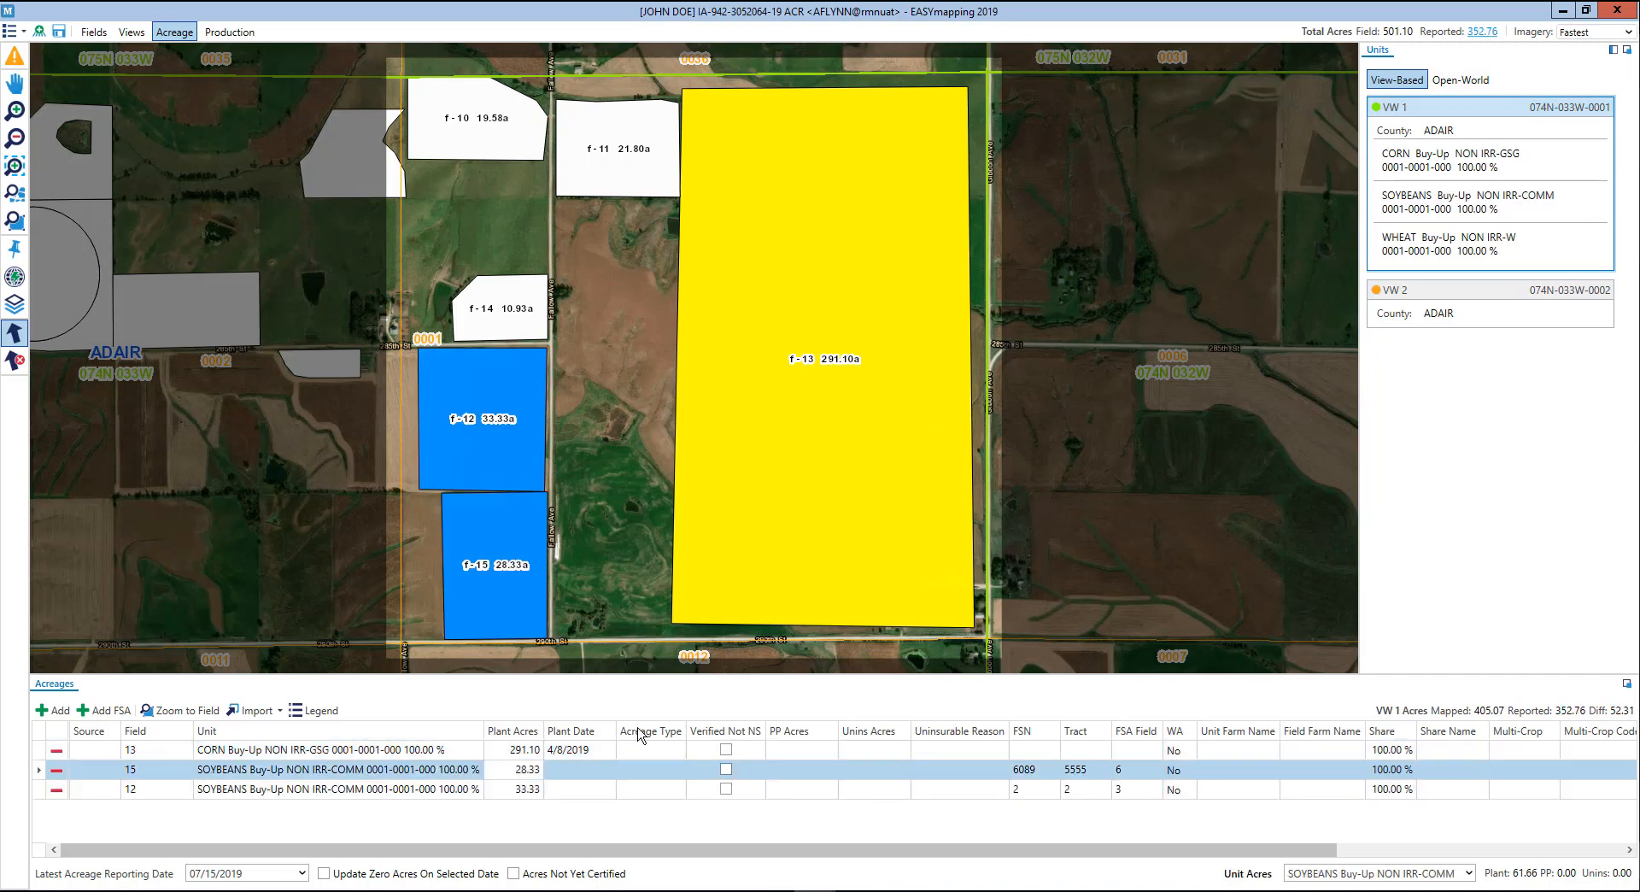
Step: Set the plant date of the soybean acreage lines for fields 15 and 12 to 4/9/2019
{"action": "left_click", "coordinate": [589, 766]}
{"action": "left_click", "coordinate": [608, 769]}
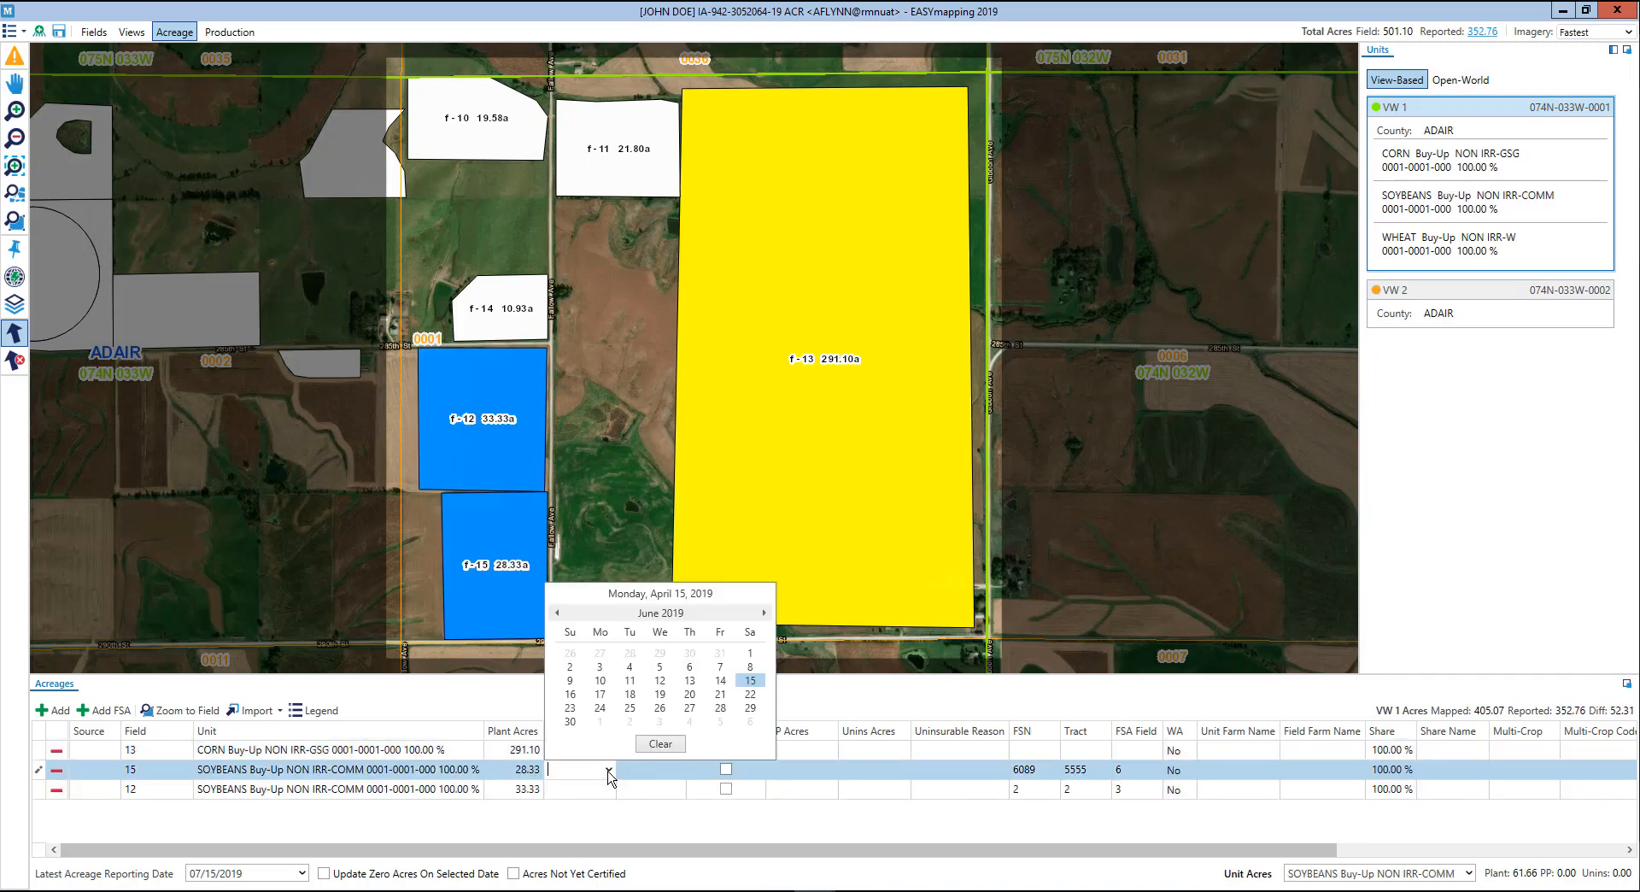
{"action": "left_click", "coordinate": [557, 612]}
{"action": "left_click", "coordinate": [557, 612]}
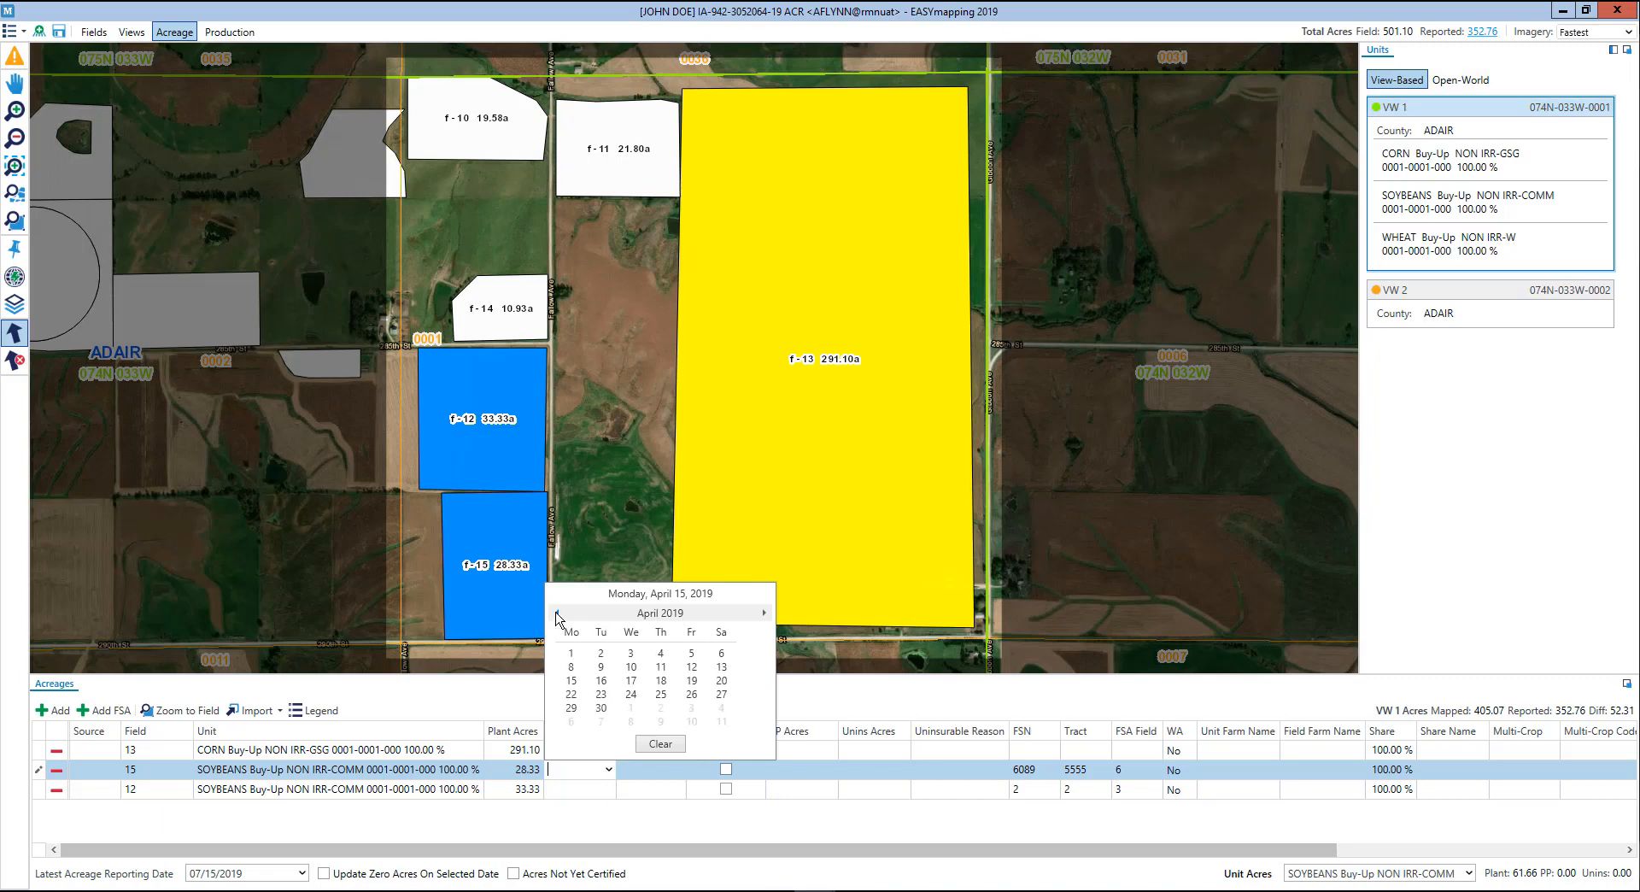
{"action": "left_click", "coordinate": [630, 666]}
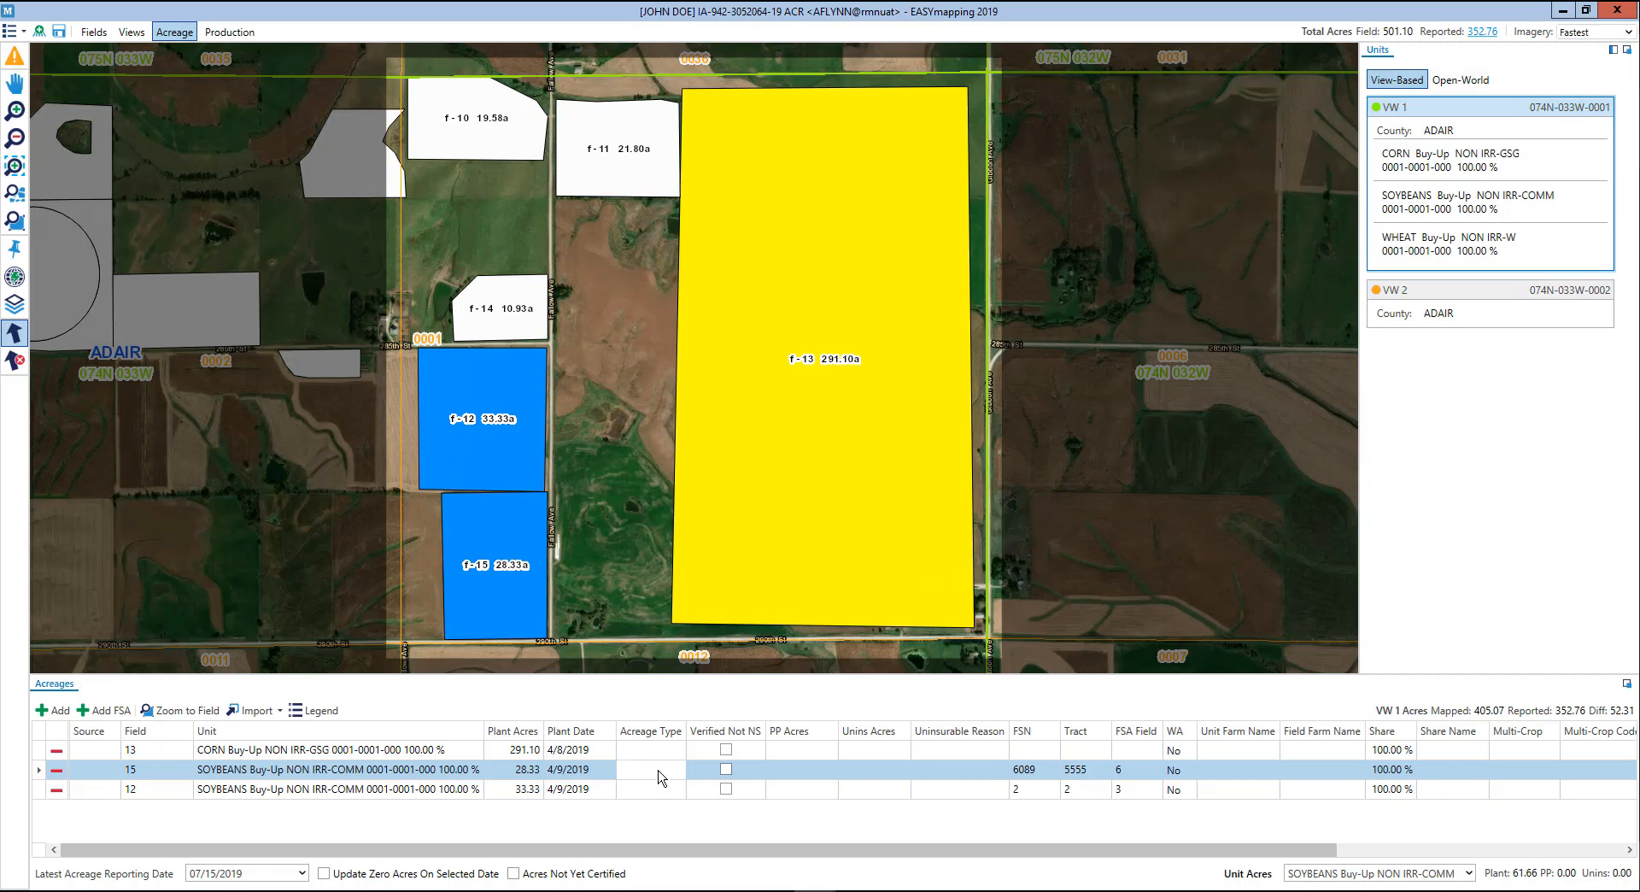
Step: Check the available acreage import sources, and look over the units and fields of VW 2 before returning to VW 1
{"action": "left_click", "coordinate": [268, 713]}
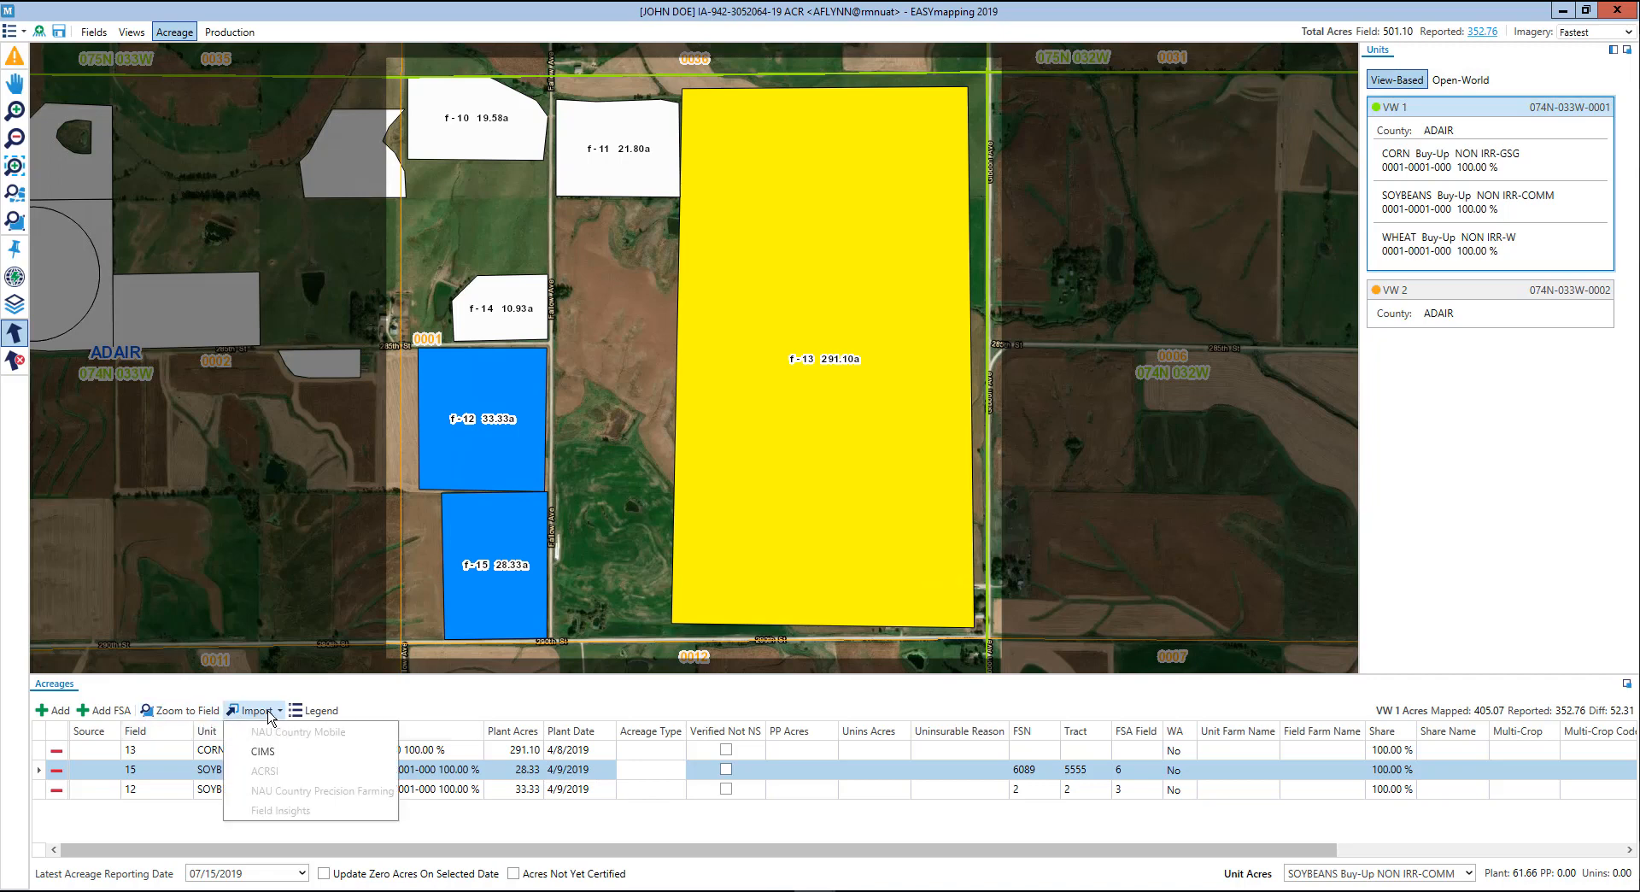
{"action": "left_click", "coordinate": [268, 713]}
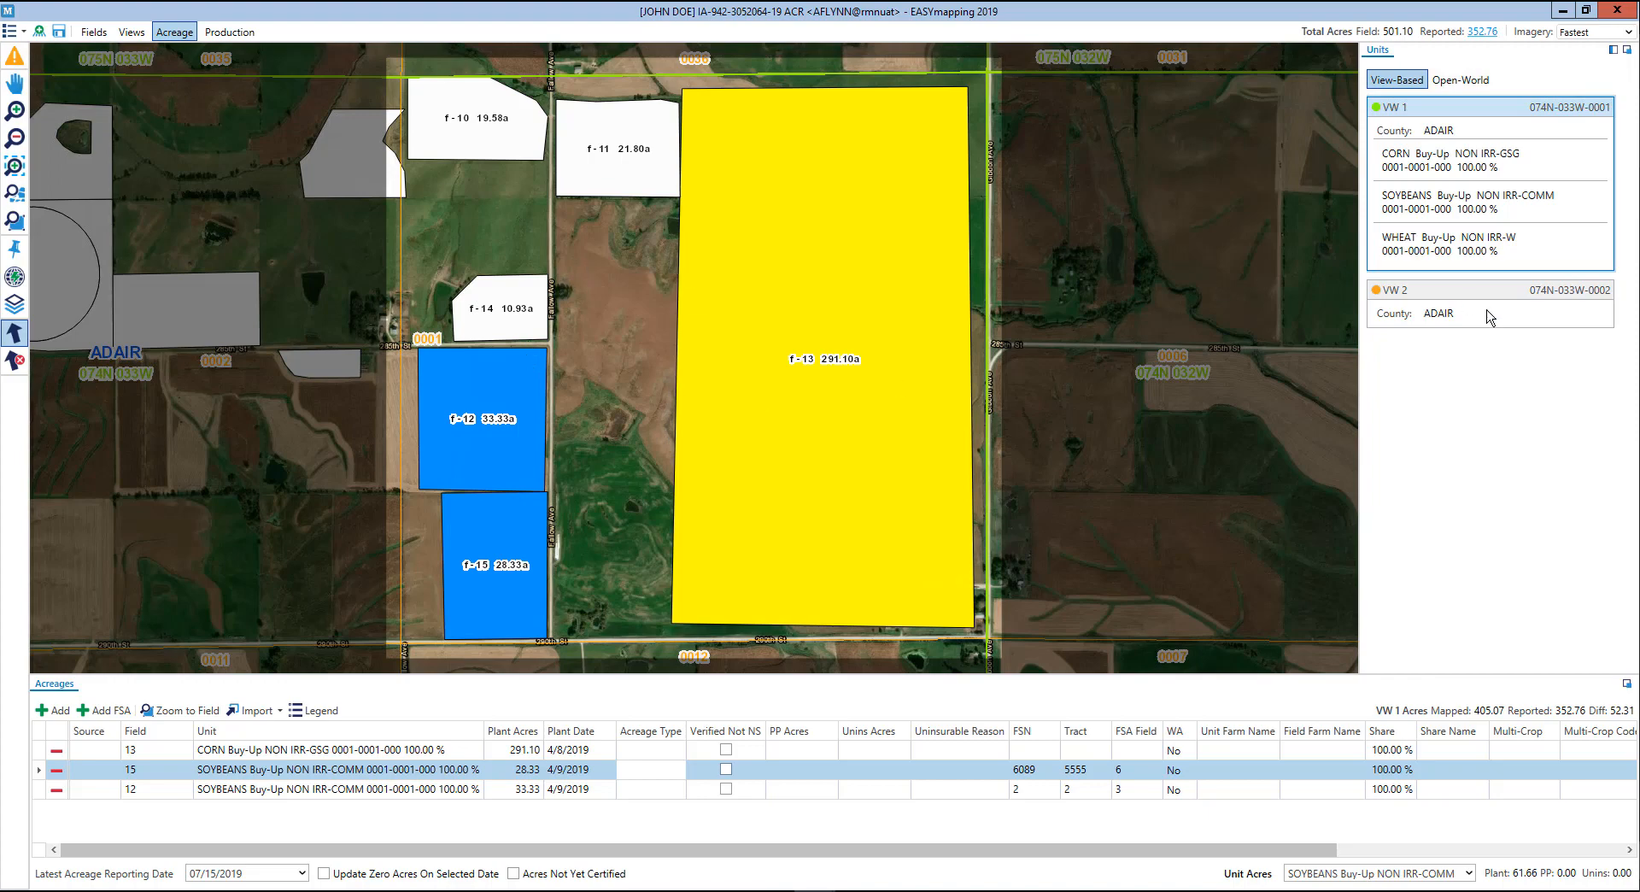
{"action": "left_click", "coordinate": [1452, 295]}
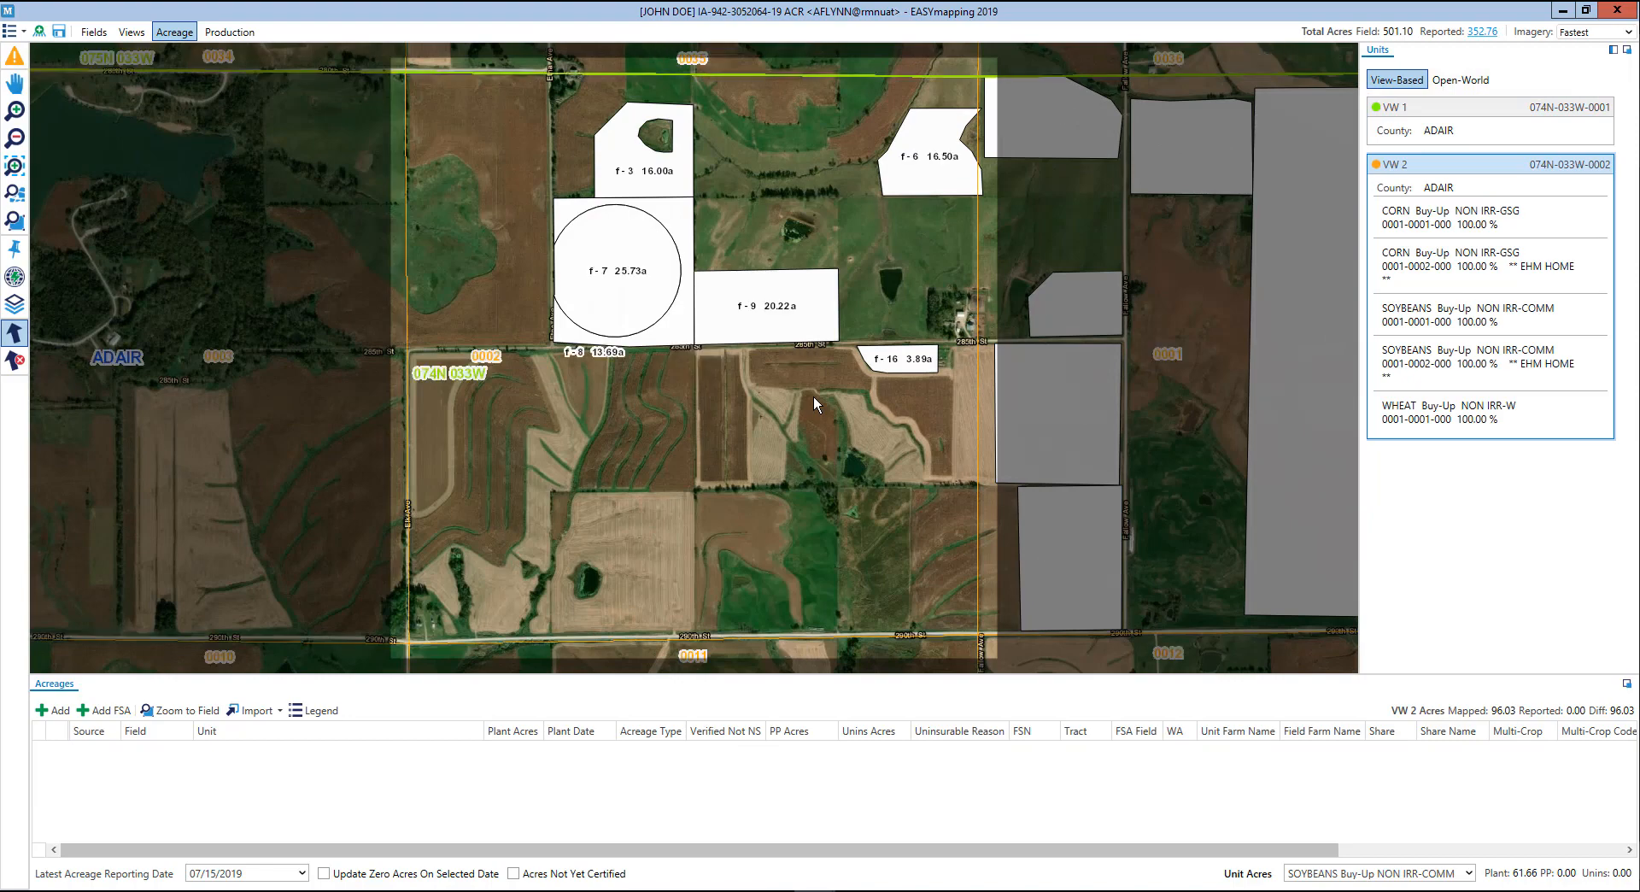
{"action": "left_click", "coordinate": [1469, 111]}
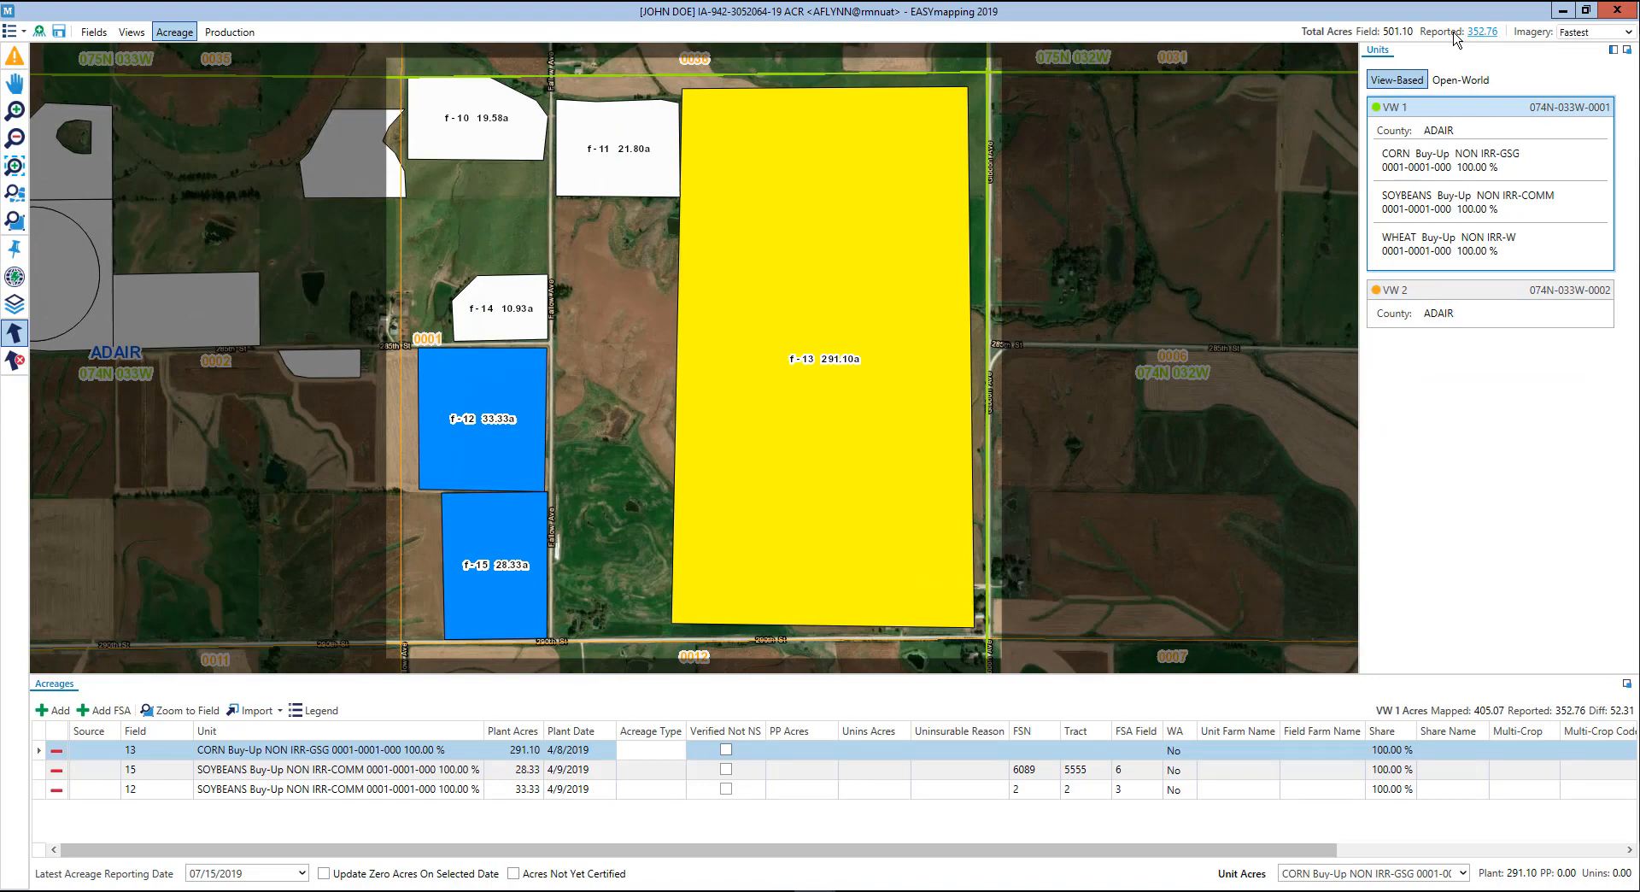
Step: Open the reported acres summary by crop and compare it with the units list
{"action": "mouse_move", "coordinate": [1480, 41]}
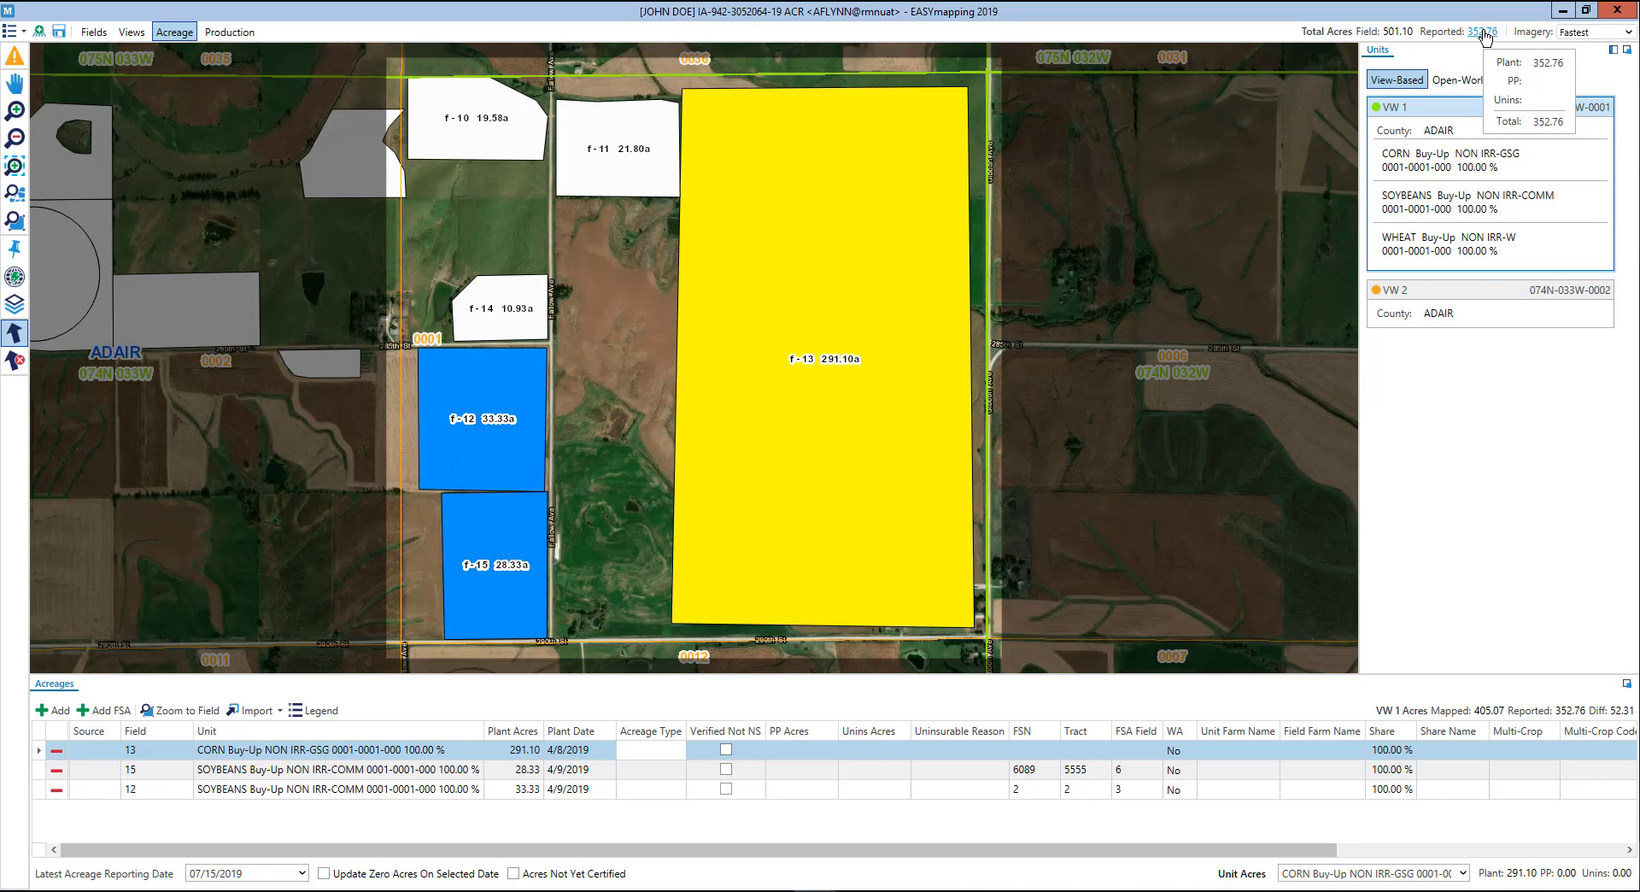
{"action": "left_click", "coordinate": [1483, 33]}
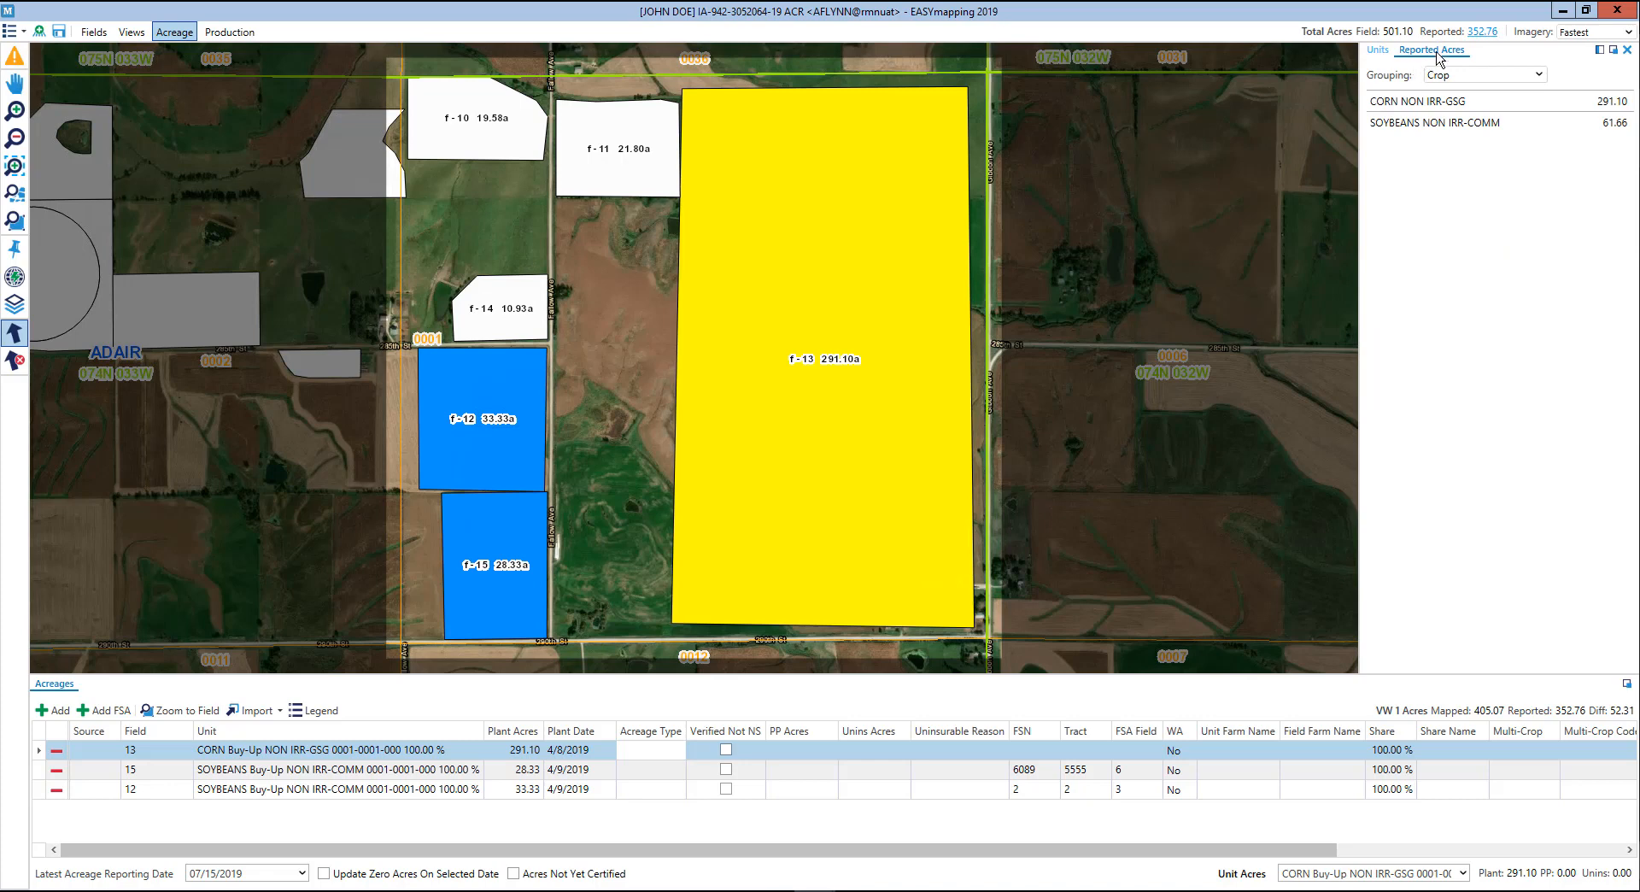
{"action": "left_click", "coordinate": [1381, 53]}
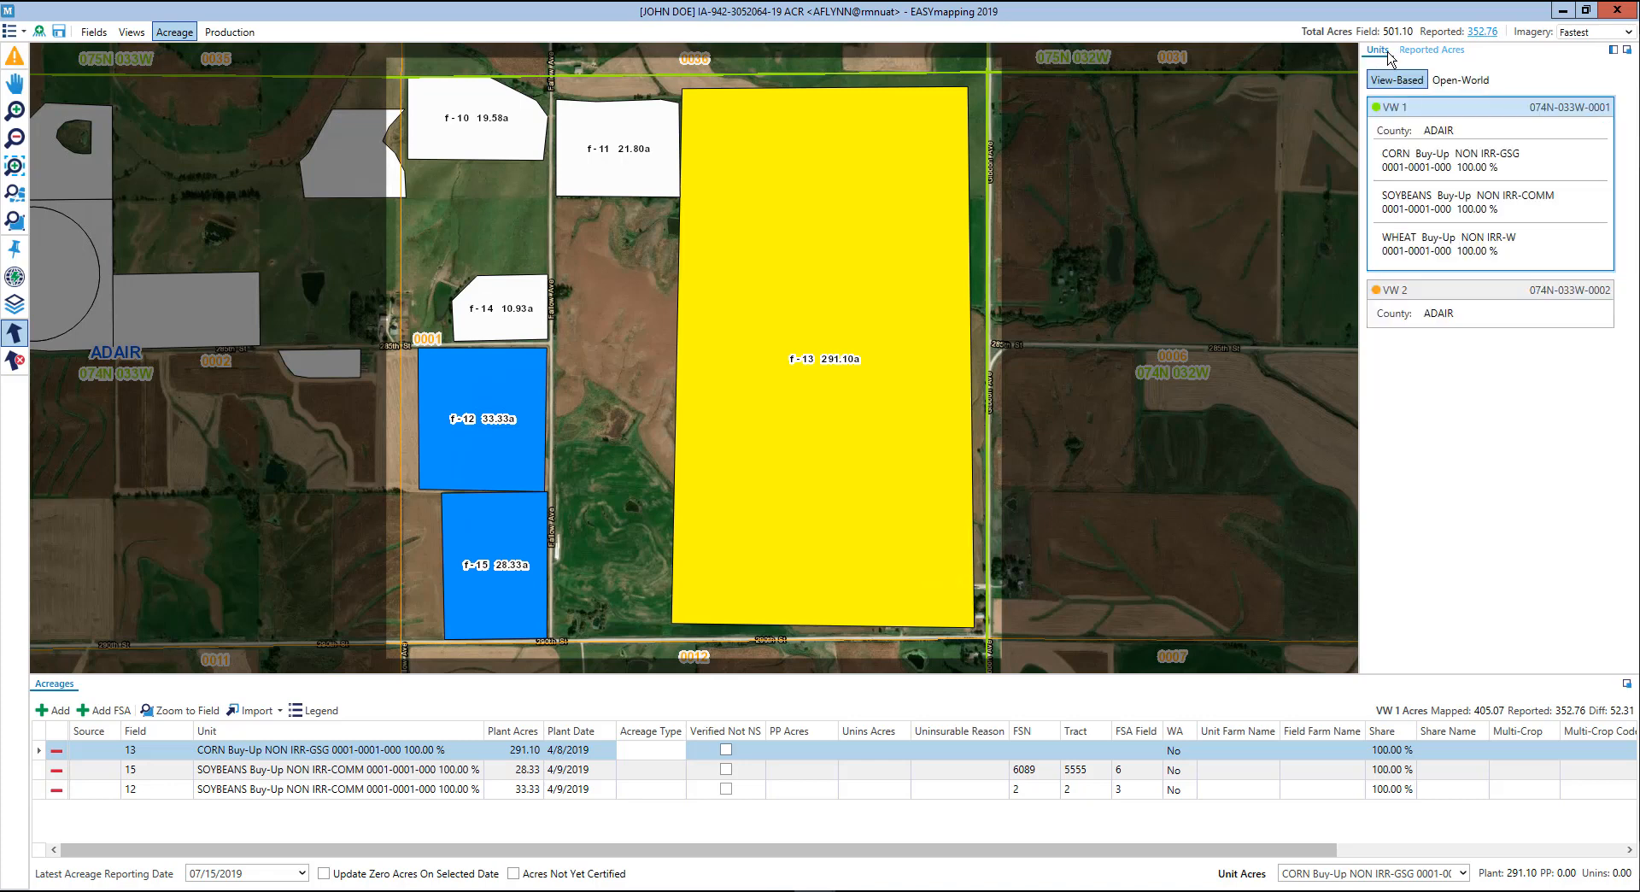
{"action": "left_click", "coordinate": [1425, 53]}
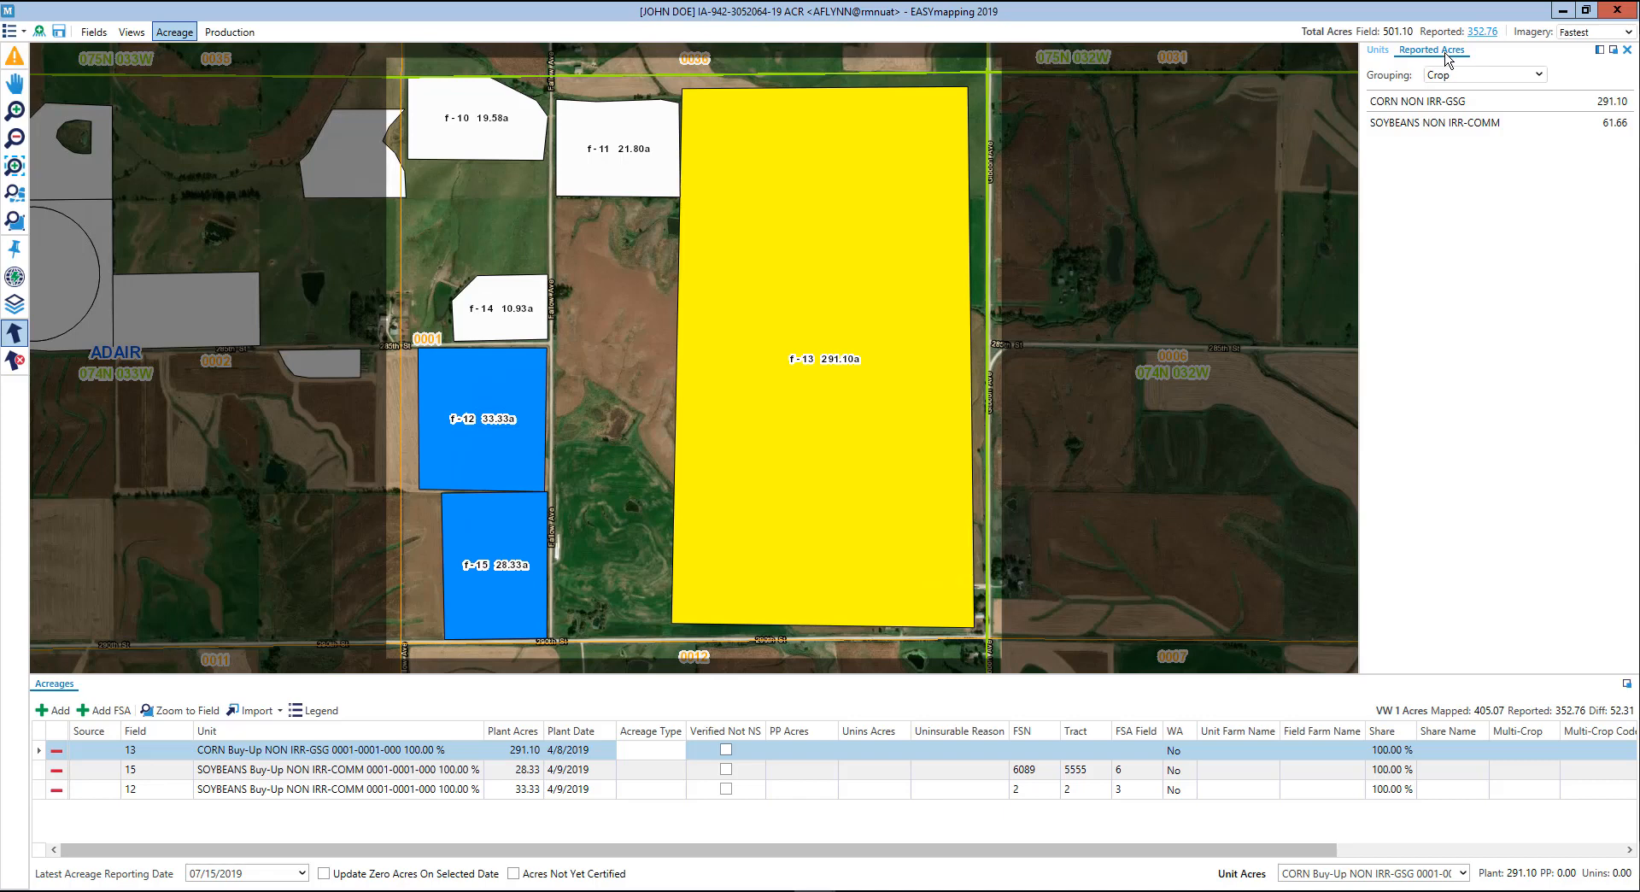
Step: Compare the reported acres summary grouped by FSN, county and crop, and look over the remaining grouping options
{"action": "left_click", "coordinate": [1539, 76]}
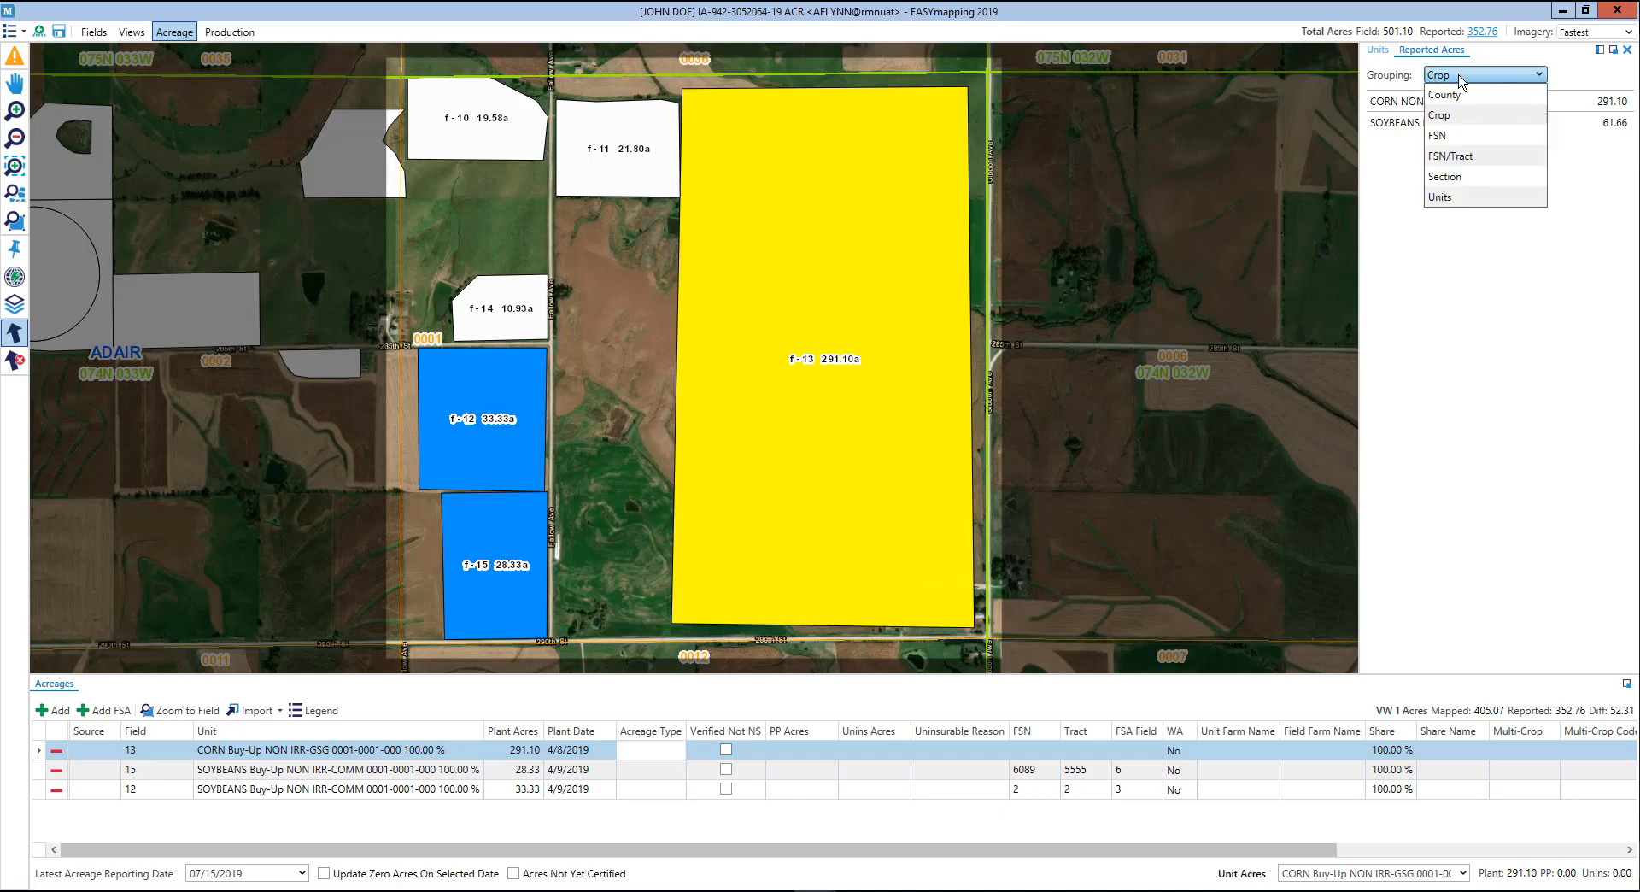
{"action": "left_click", "coordinate": [1458, 142]}
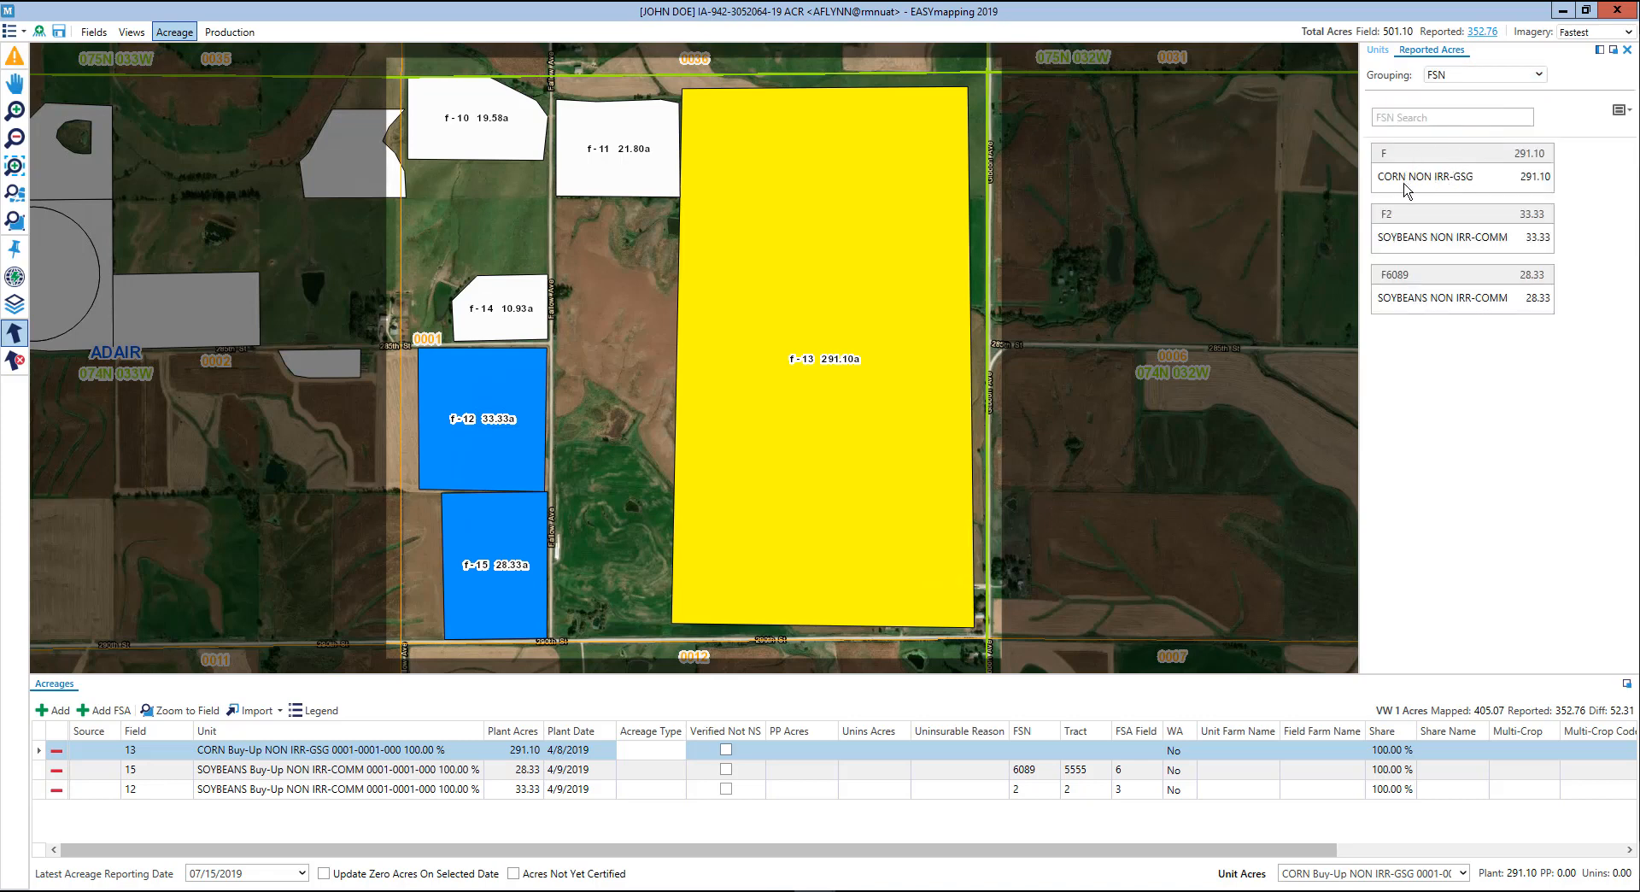
{"action": "left_click", "coordinate": [1539, 75]}
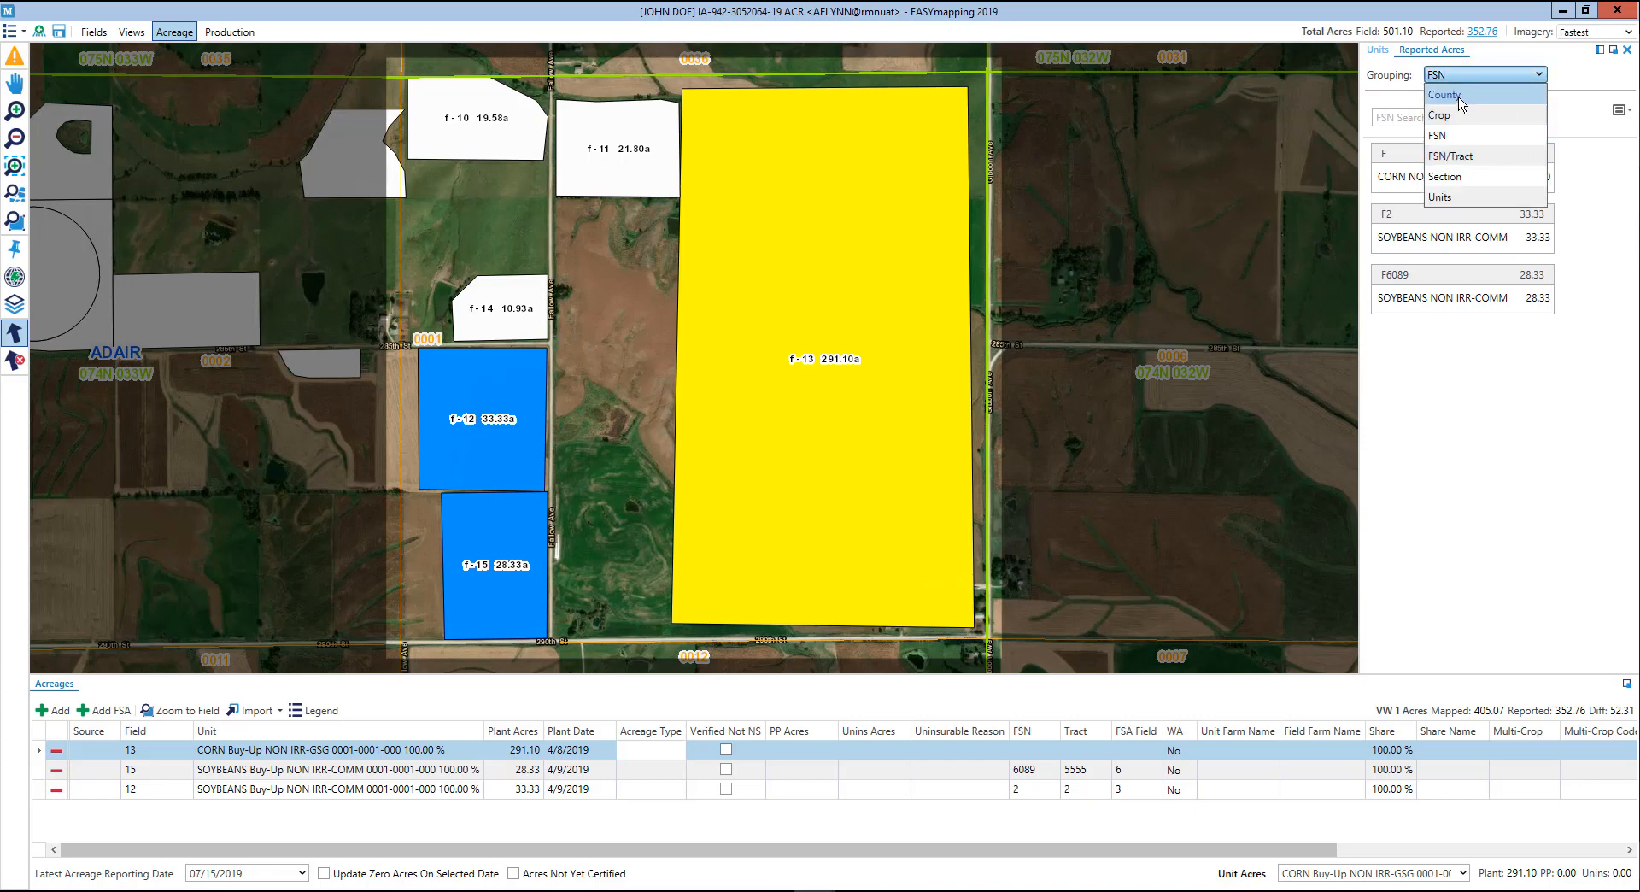
{"action": "left_click", "coordinate": [1458, 98]}
{"action": "left_click", "coordinate": [1505, 77]}
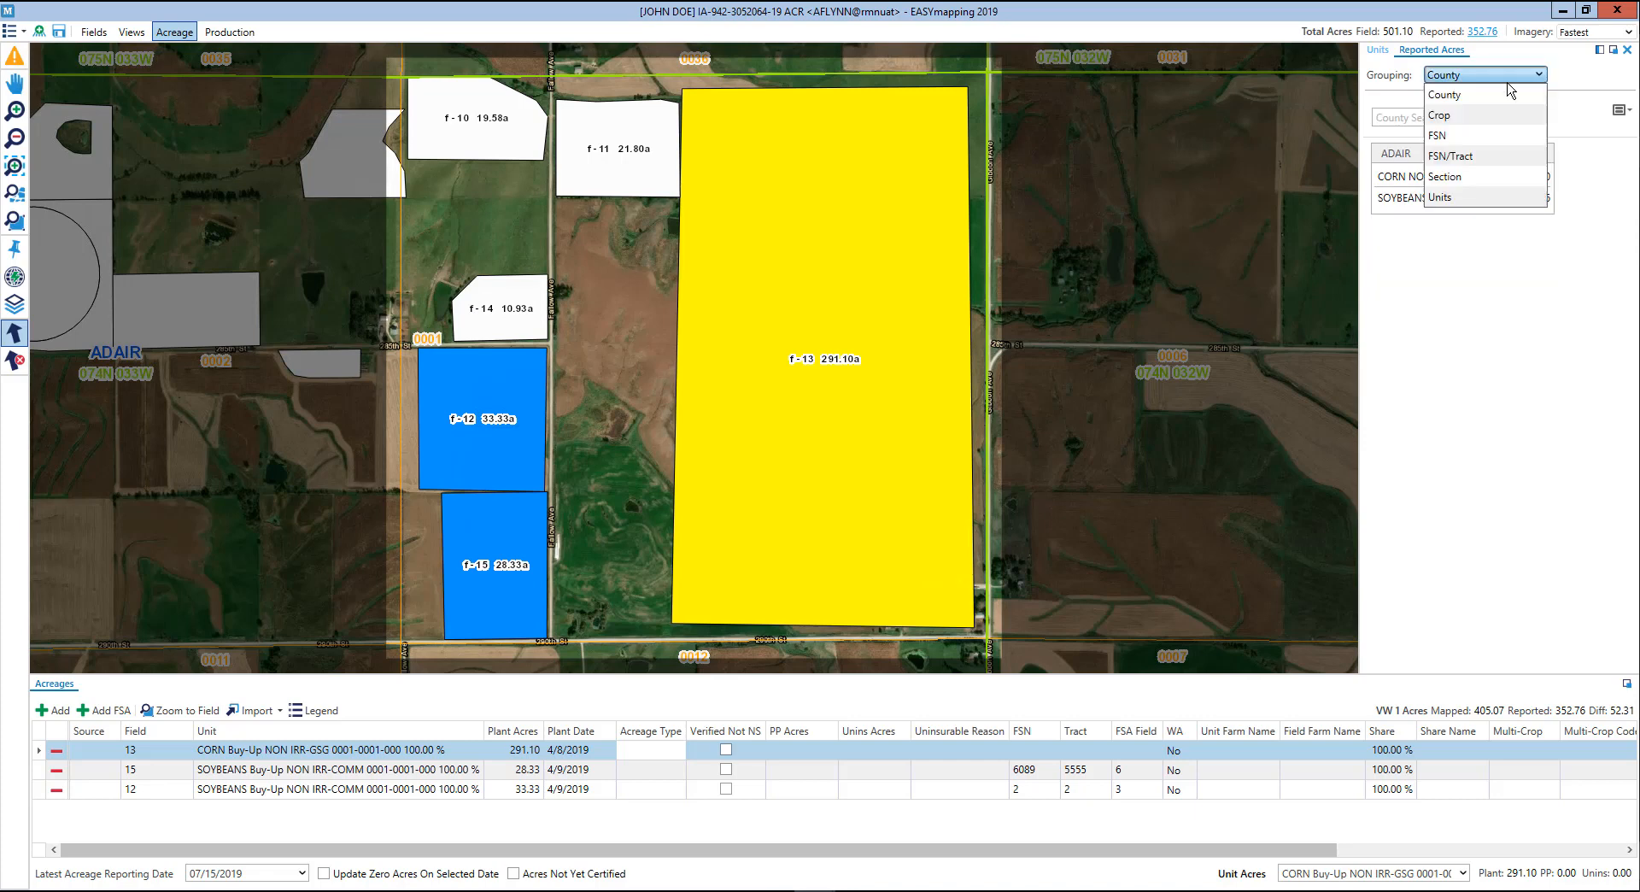
{"action": "left_click", "coordinate": [1452, 116]}
{"action": "left_click", "coordinate": [1537, 76]}
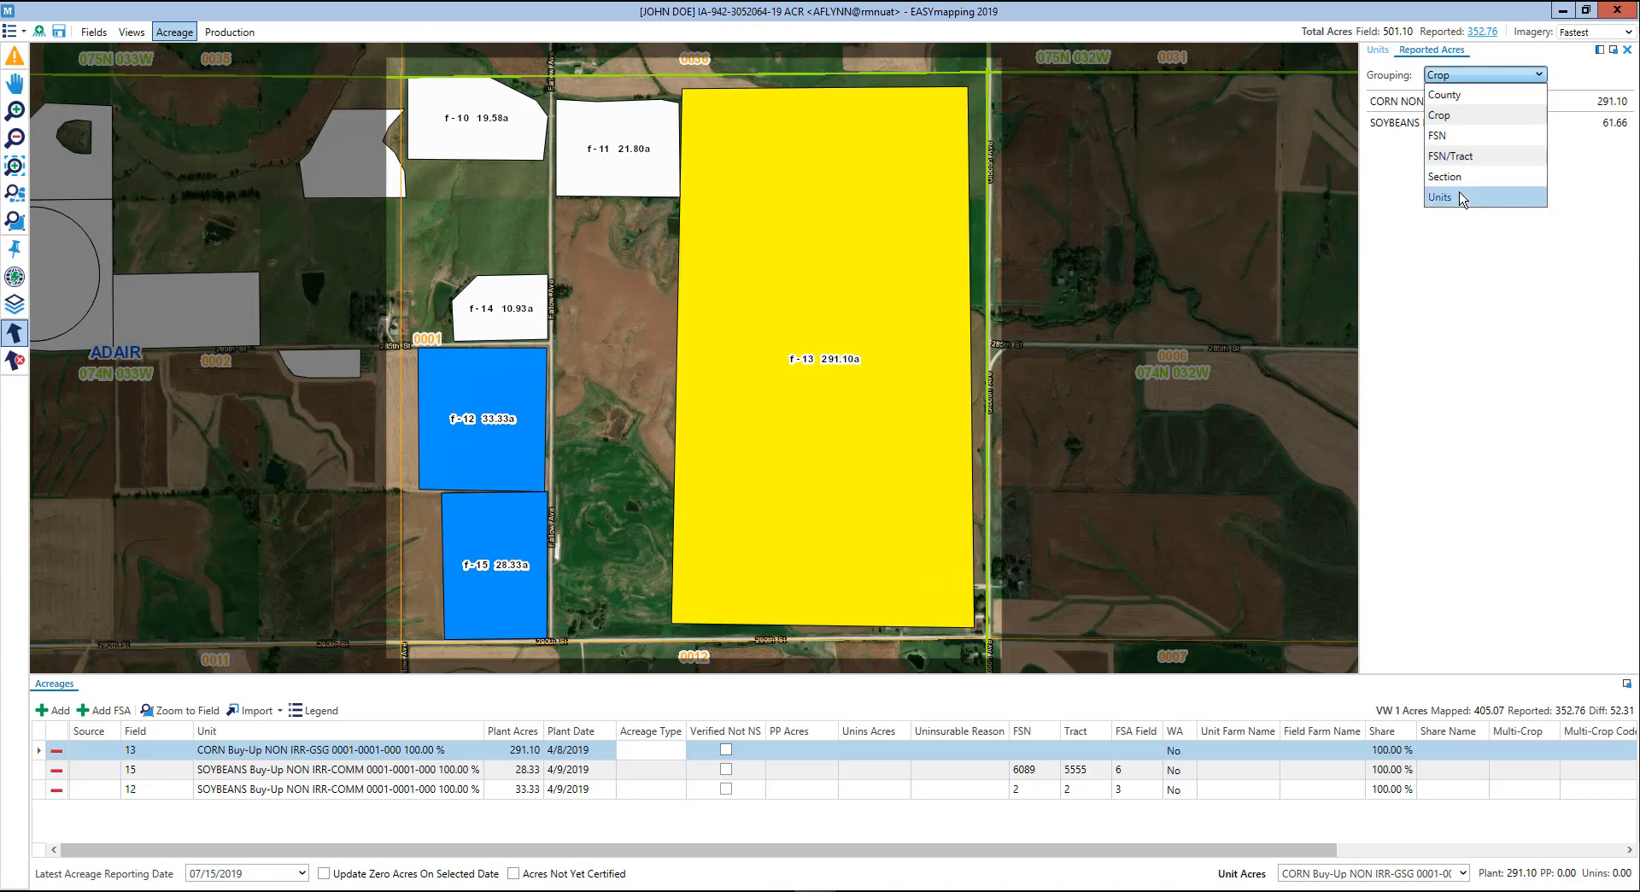
{"action": "left_click", "coordinate": [1448, 273]}
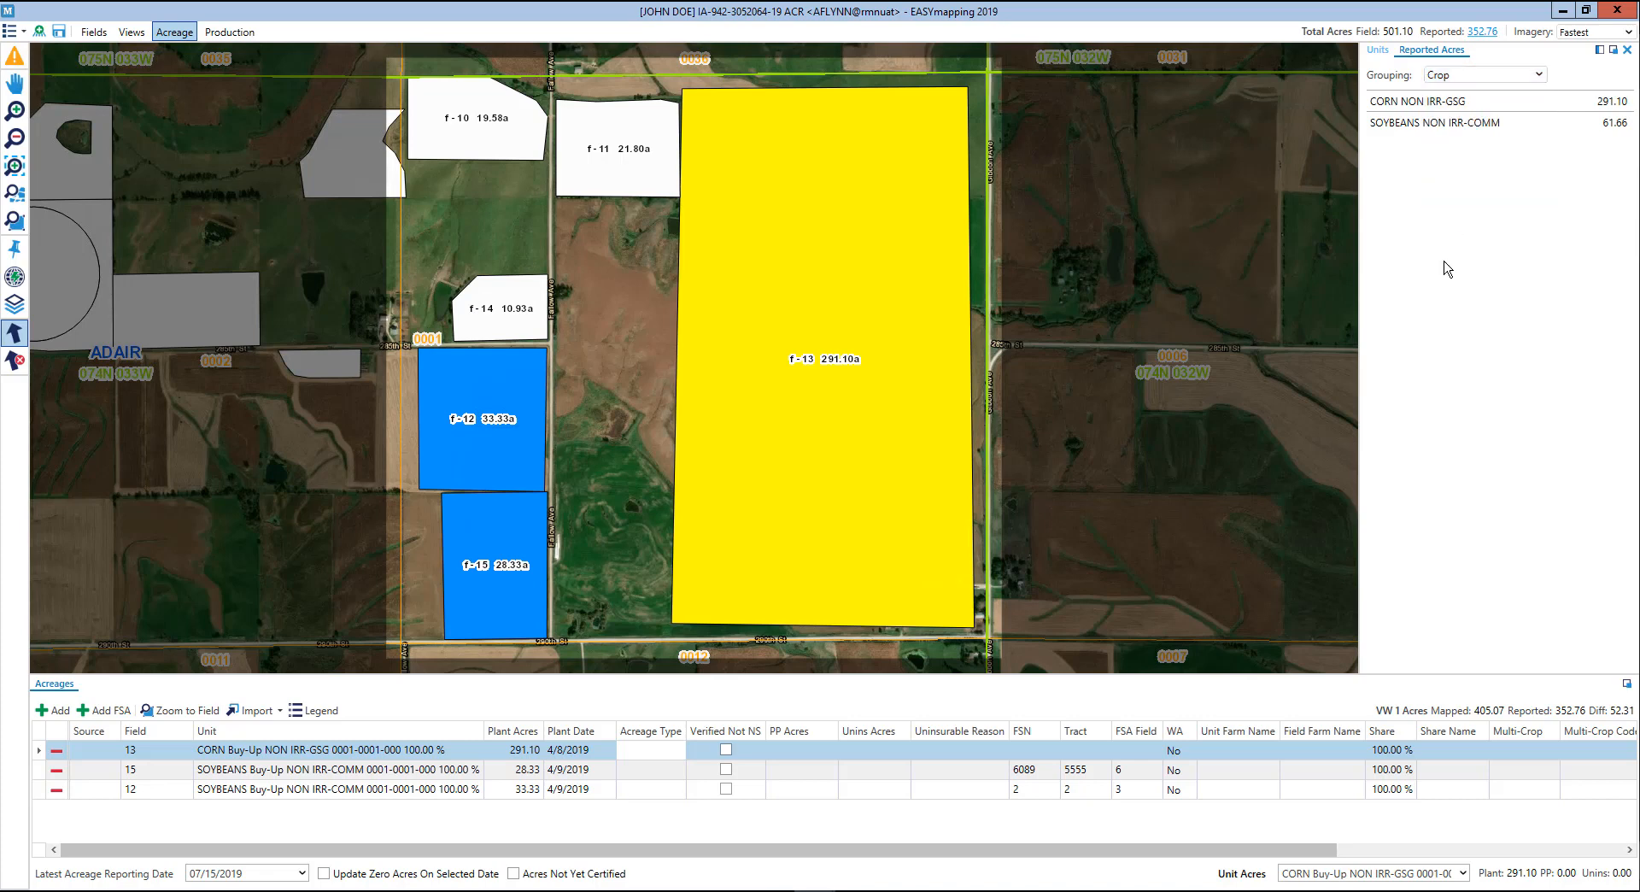
Step: Return to the view-based units list and delete the VW 1 acreage lines for fields 13, 15 and 12
{"action": "left_click", "coordinate": [1376, 55]}
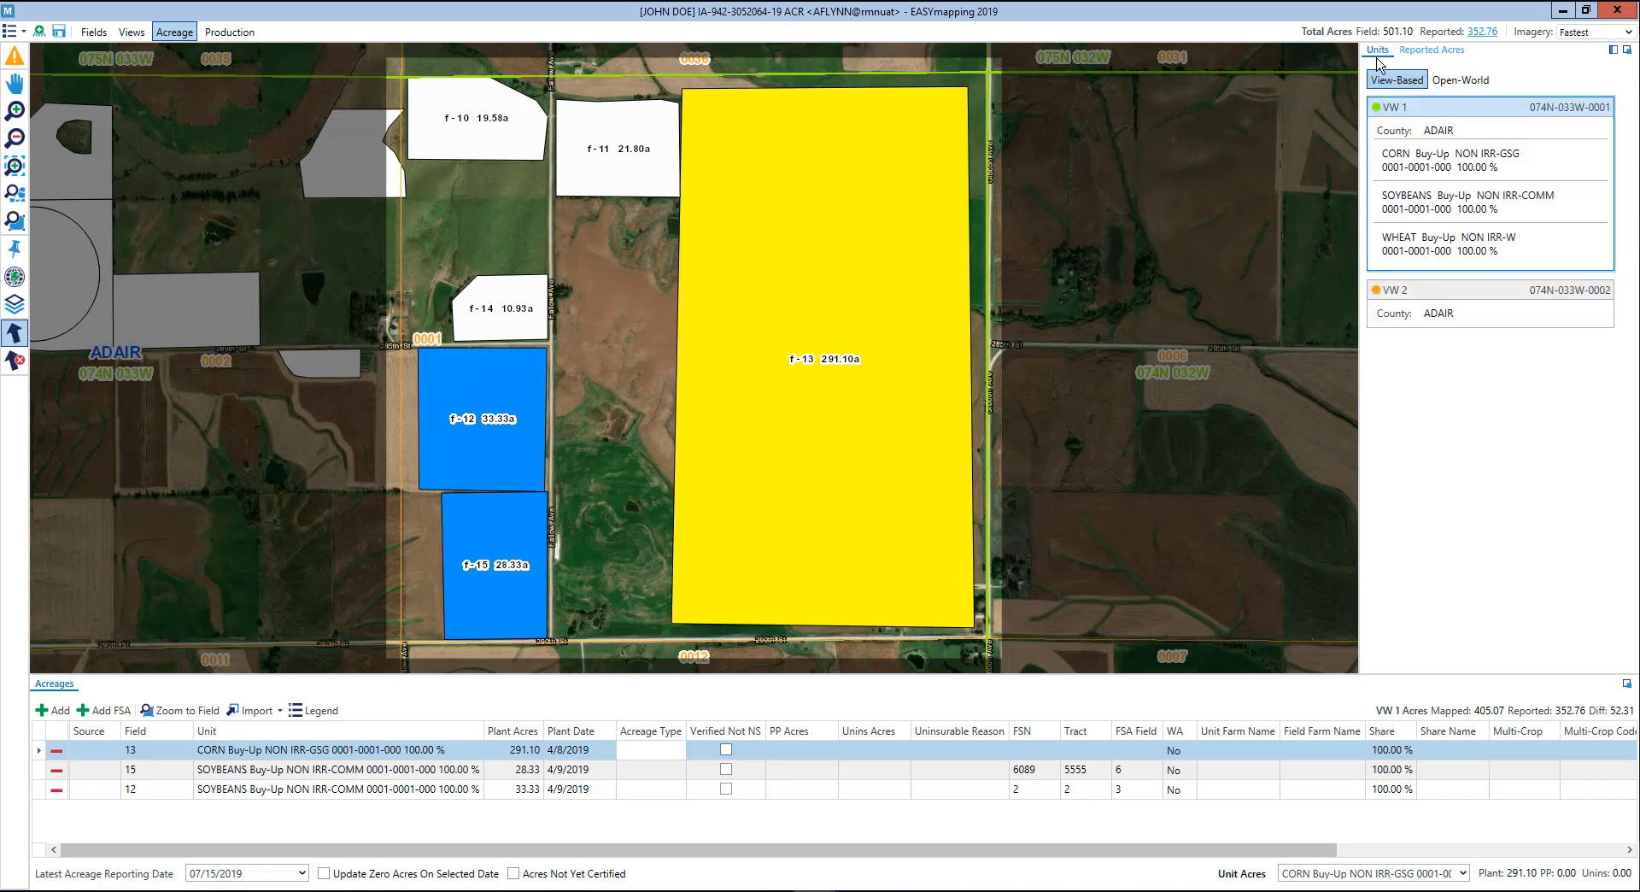
{"action": "left_click", "coordinate": [1398, 81]}
{"action": "left_click", "coordinate": [57, 755]}
{"action": "left_click", "coordinate": [756, 531]}
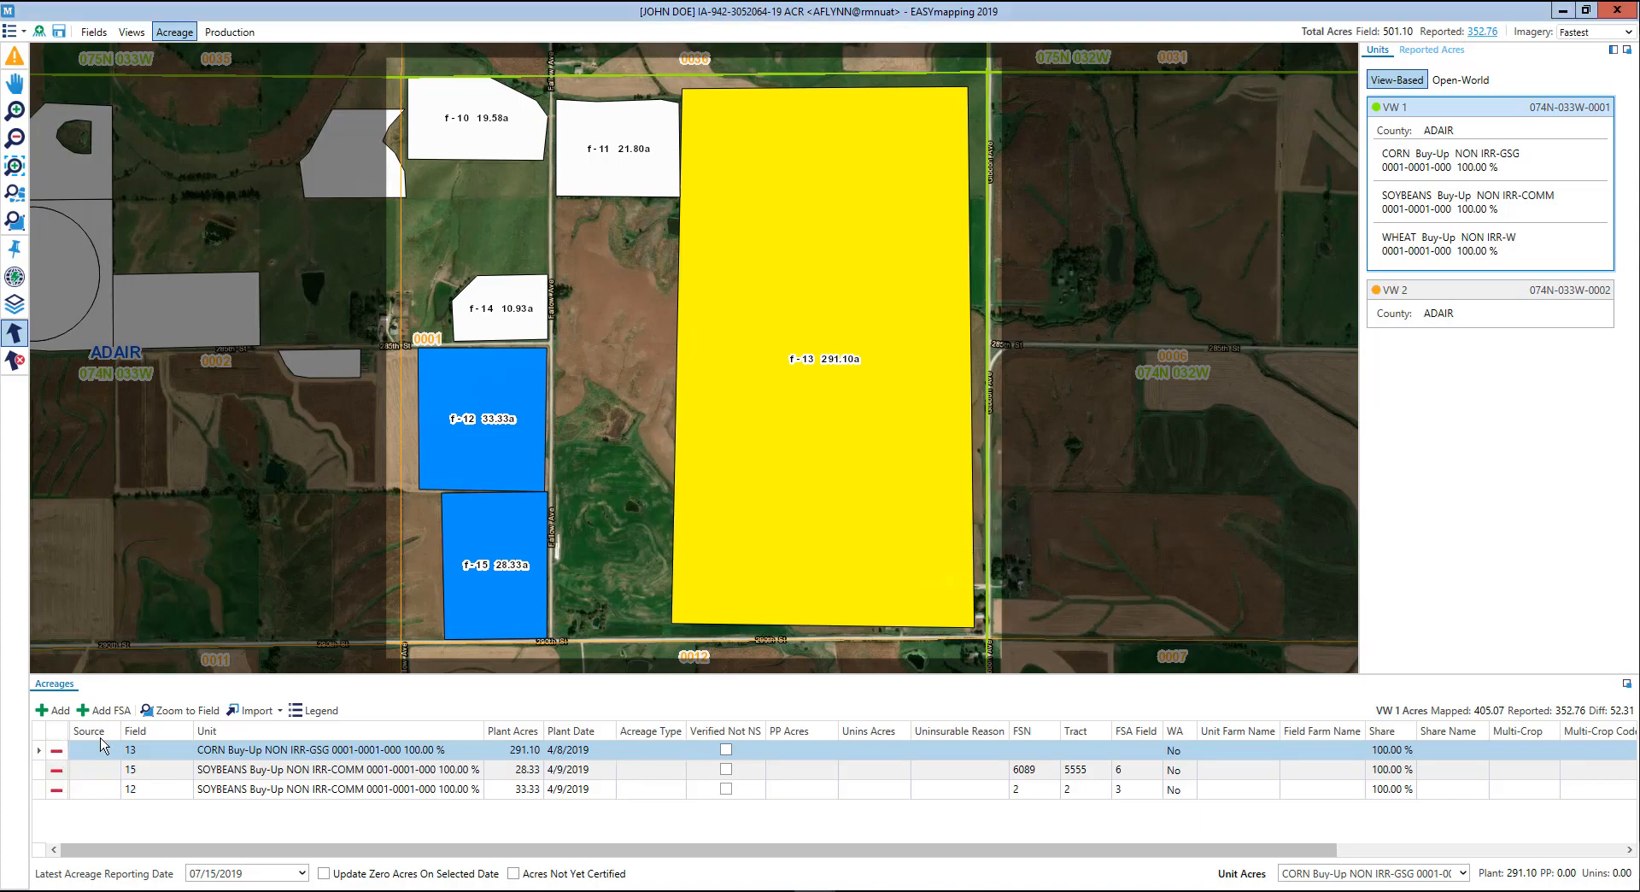
{"action": "left_click", "coordinate": [55, 753]}
{"action": "left_click", "coordinate": [759, 516]}
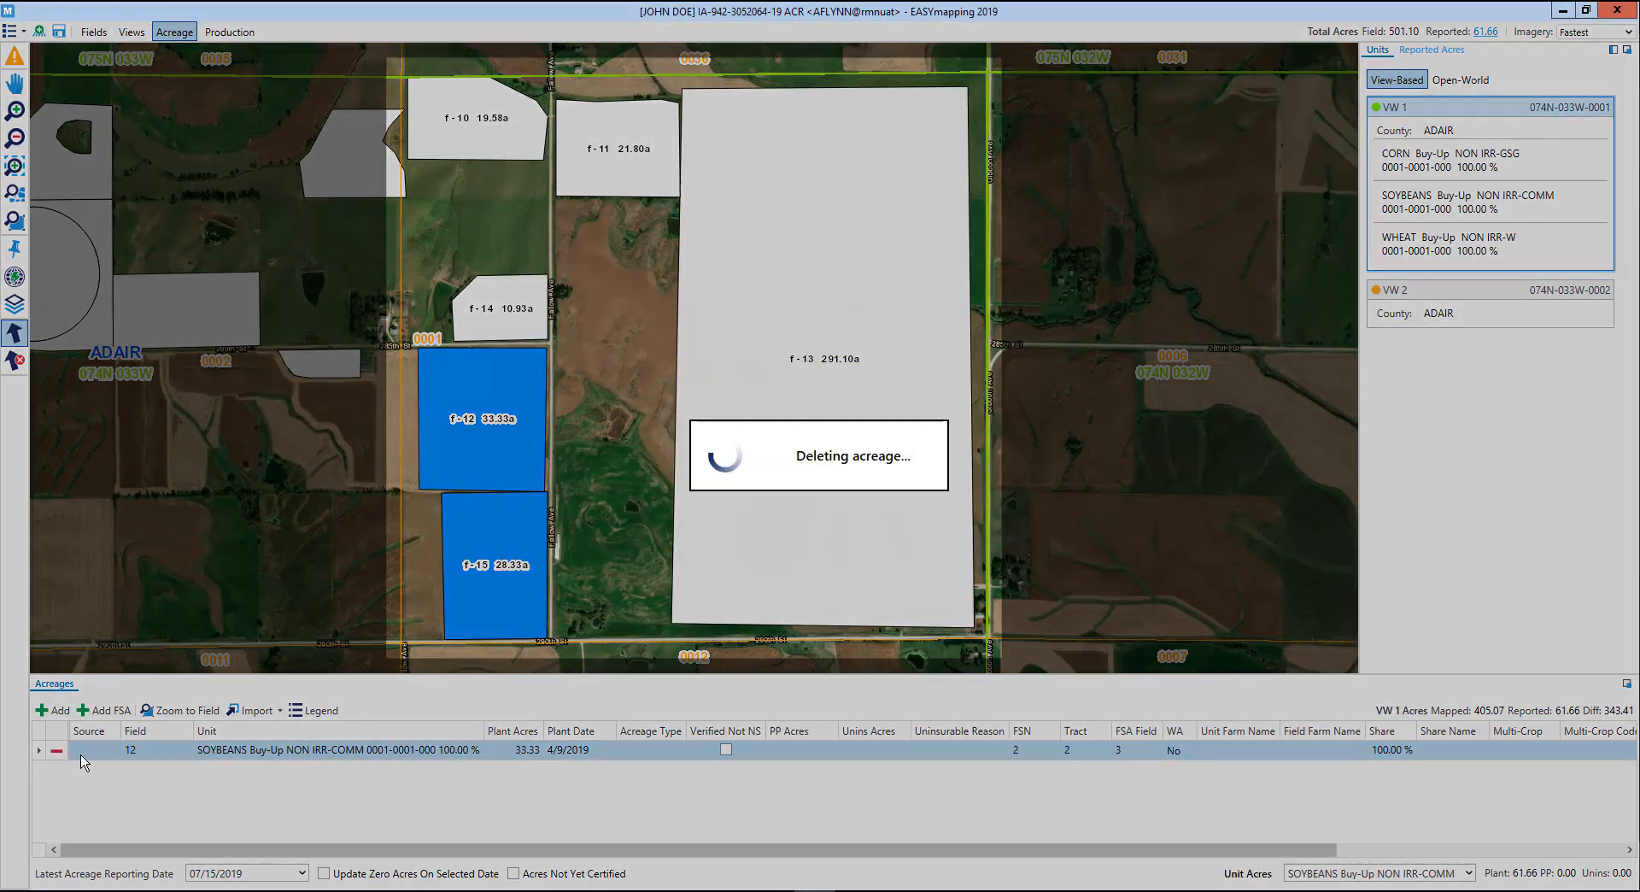
{"action": "left_click", "coordinate": [59, 751]}
{"action": "left_click", "coordinate": [771, 524]}
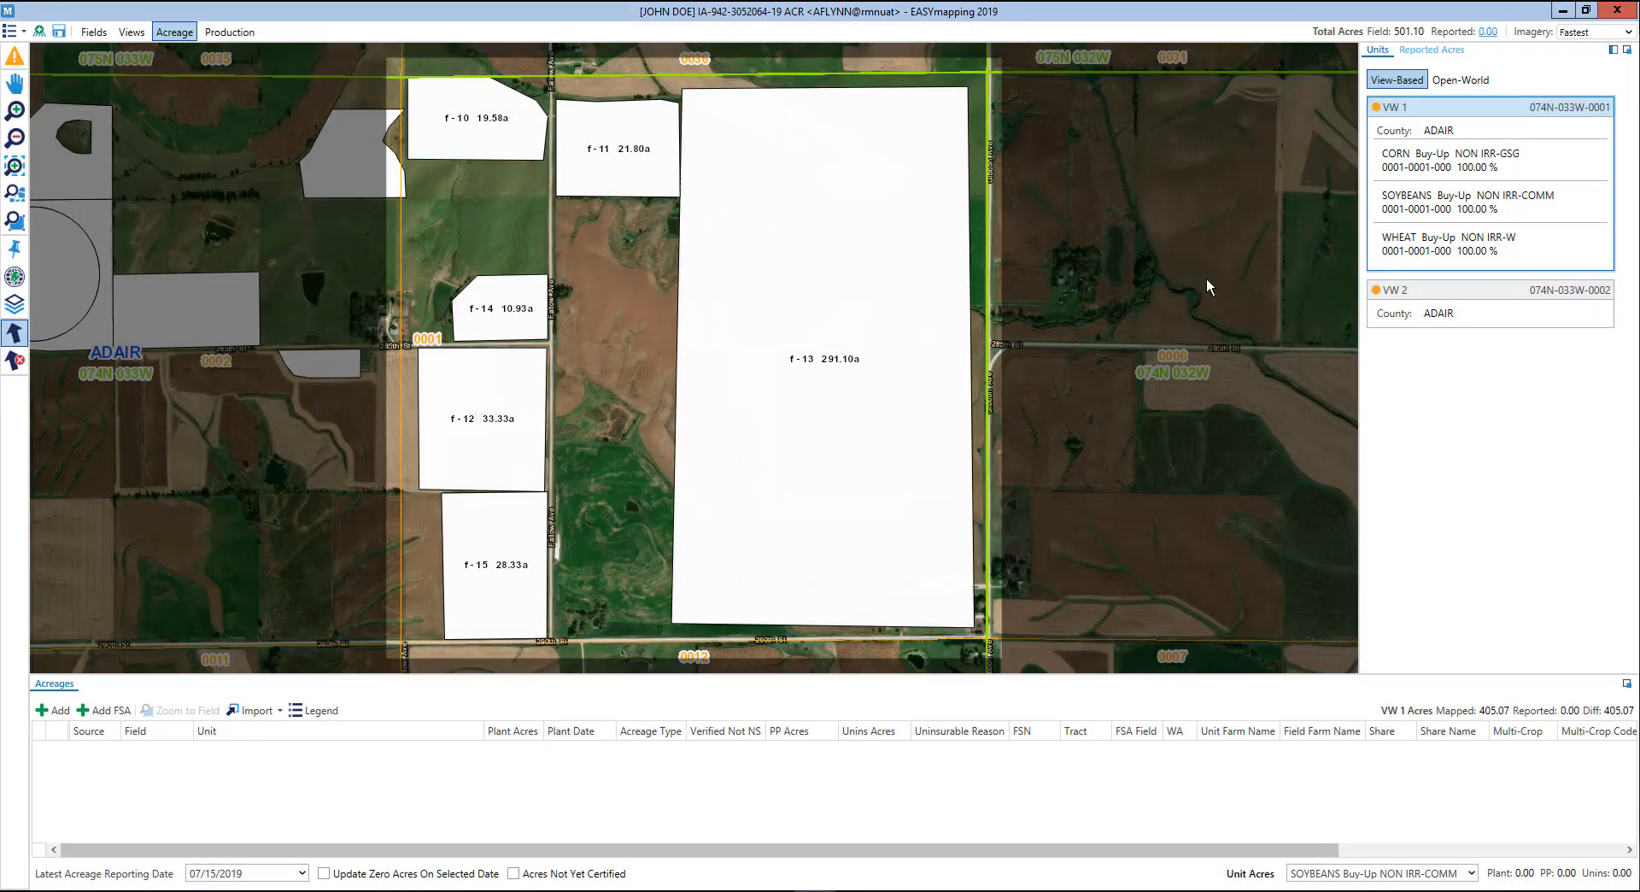
Step: Switch acreage reporting to Open-World mode and select fields f-9, f-16, f-14 and f-13 across both sections
{"action": "left_click", "coordinate": [1465, 82]}
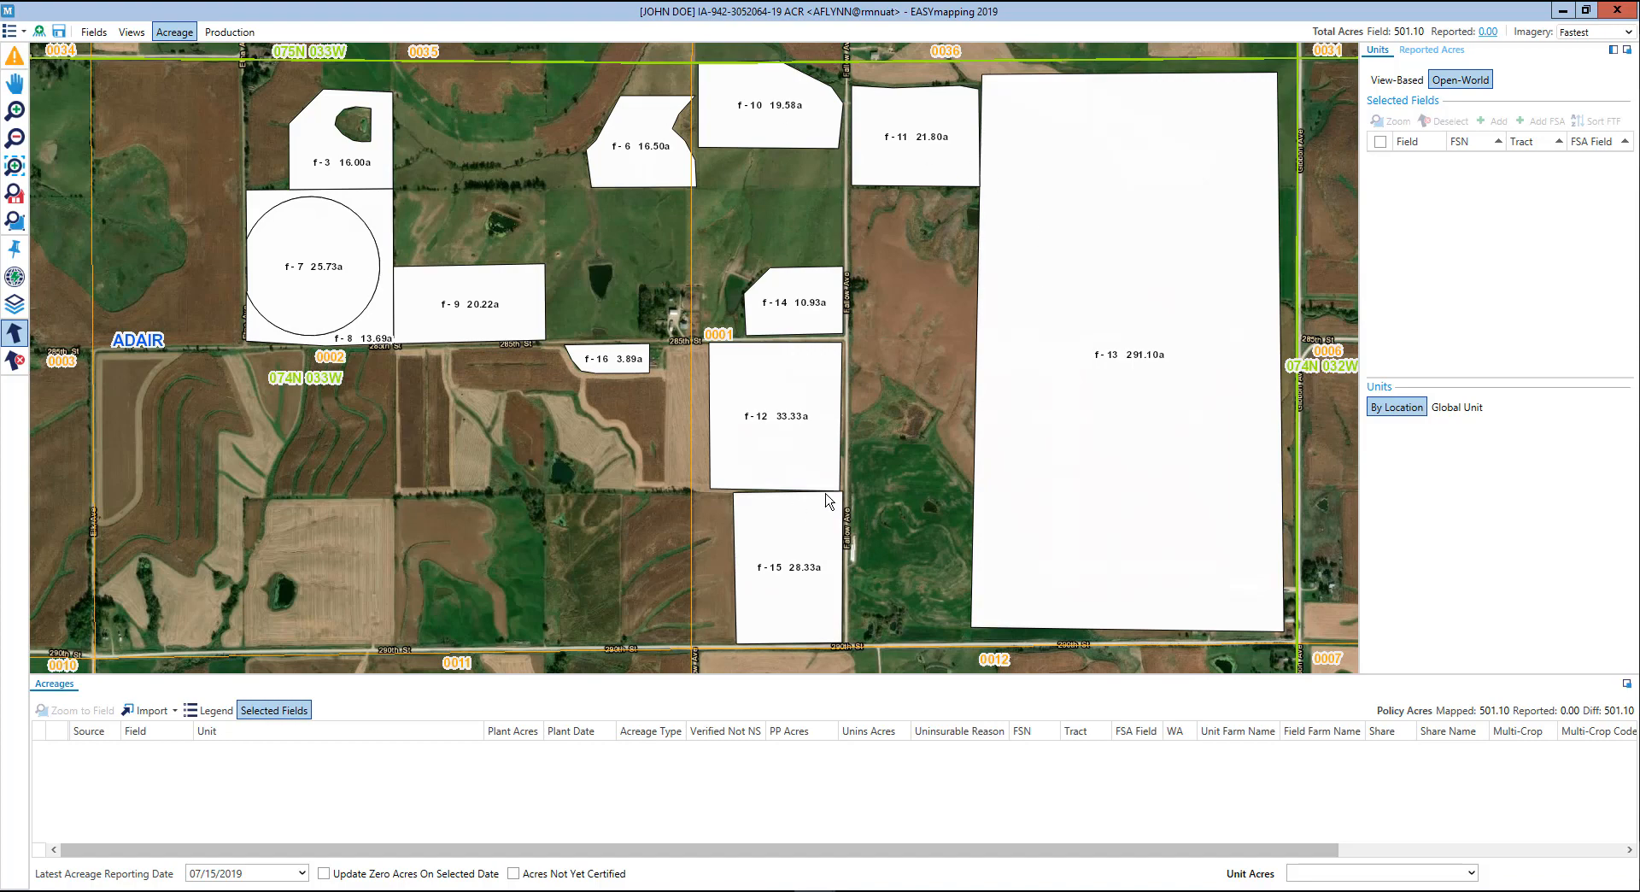
{"action": "left_click", "coordinate": [509, 329]}
{"action": "left_click", "coordinate": [621, 366]}
{"action": "left_click", "coordinate": [807, 309]}
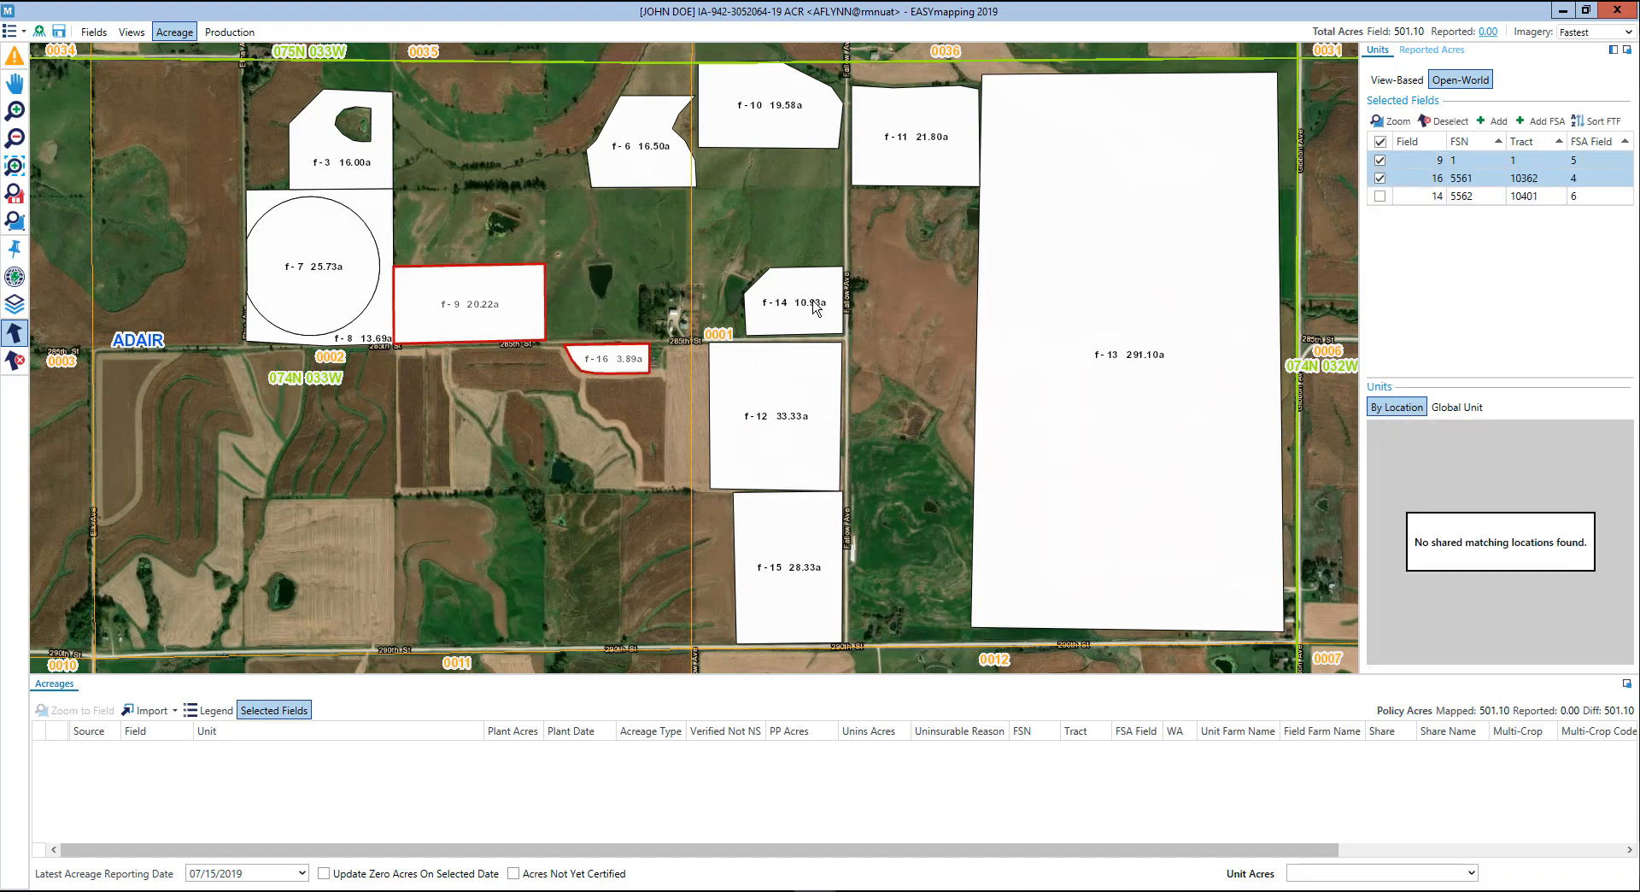
{"action": "left_click", "coordinate": [1155, 258]}
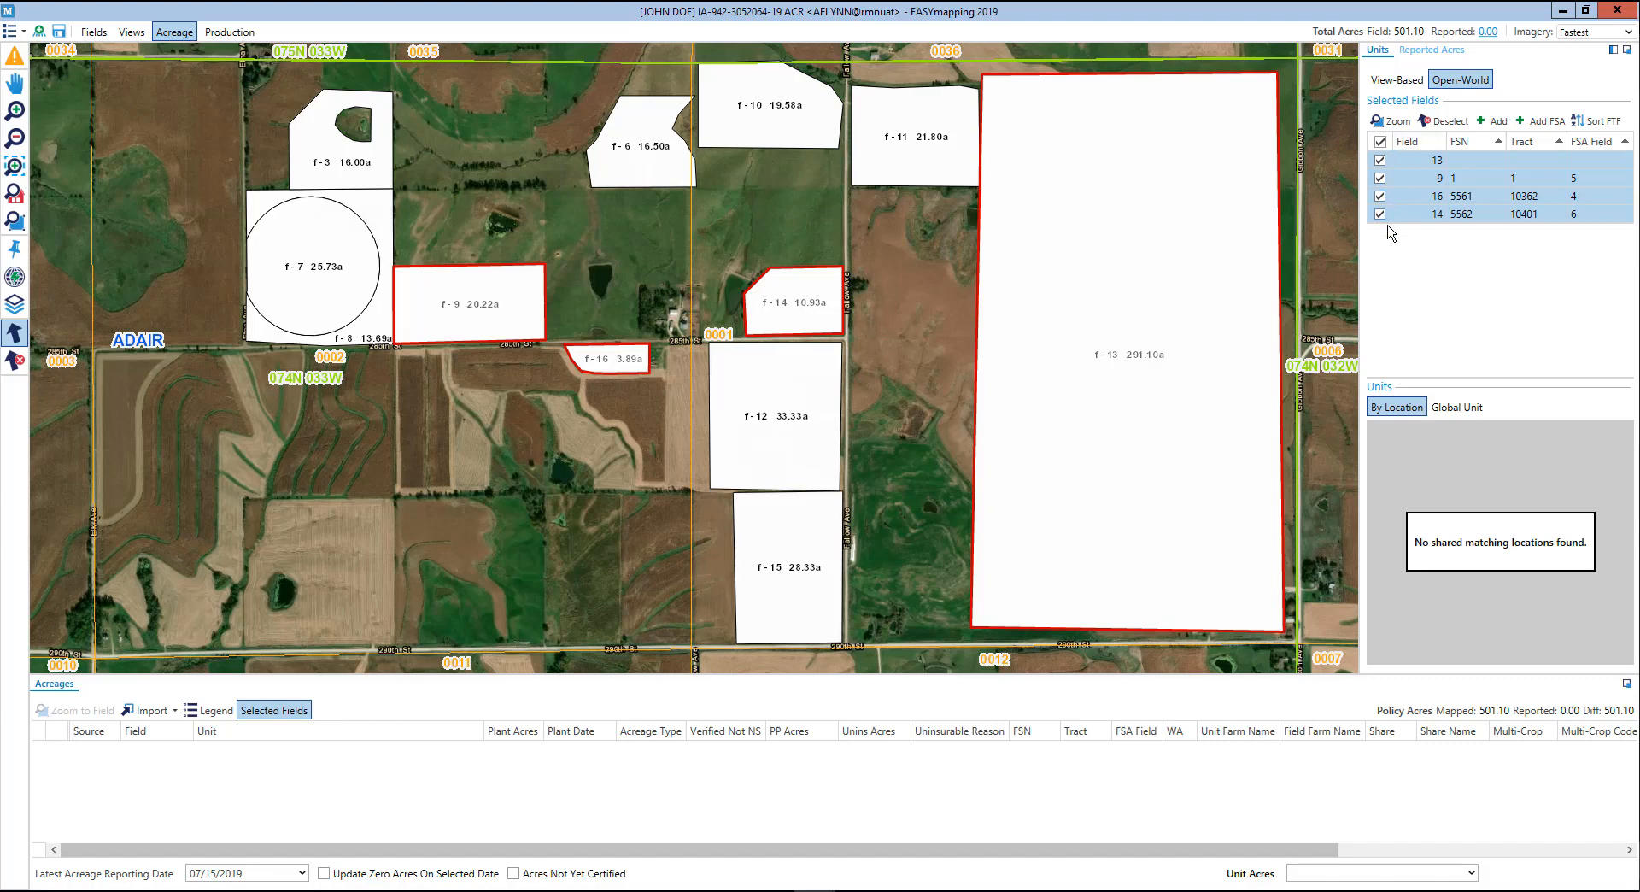
Step: Assign the selected fields to the policy's corn unit by adding acreage through Global Unit with CORN as the crop
{"action": "left_click", "coordinate": [1396, 409]}
{"action": "left_click", "coordinate": [1454, 411]}
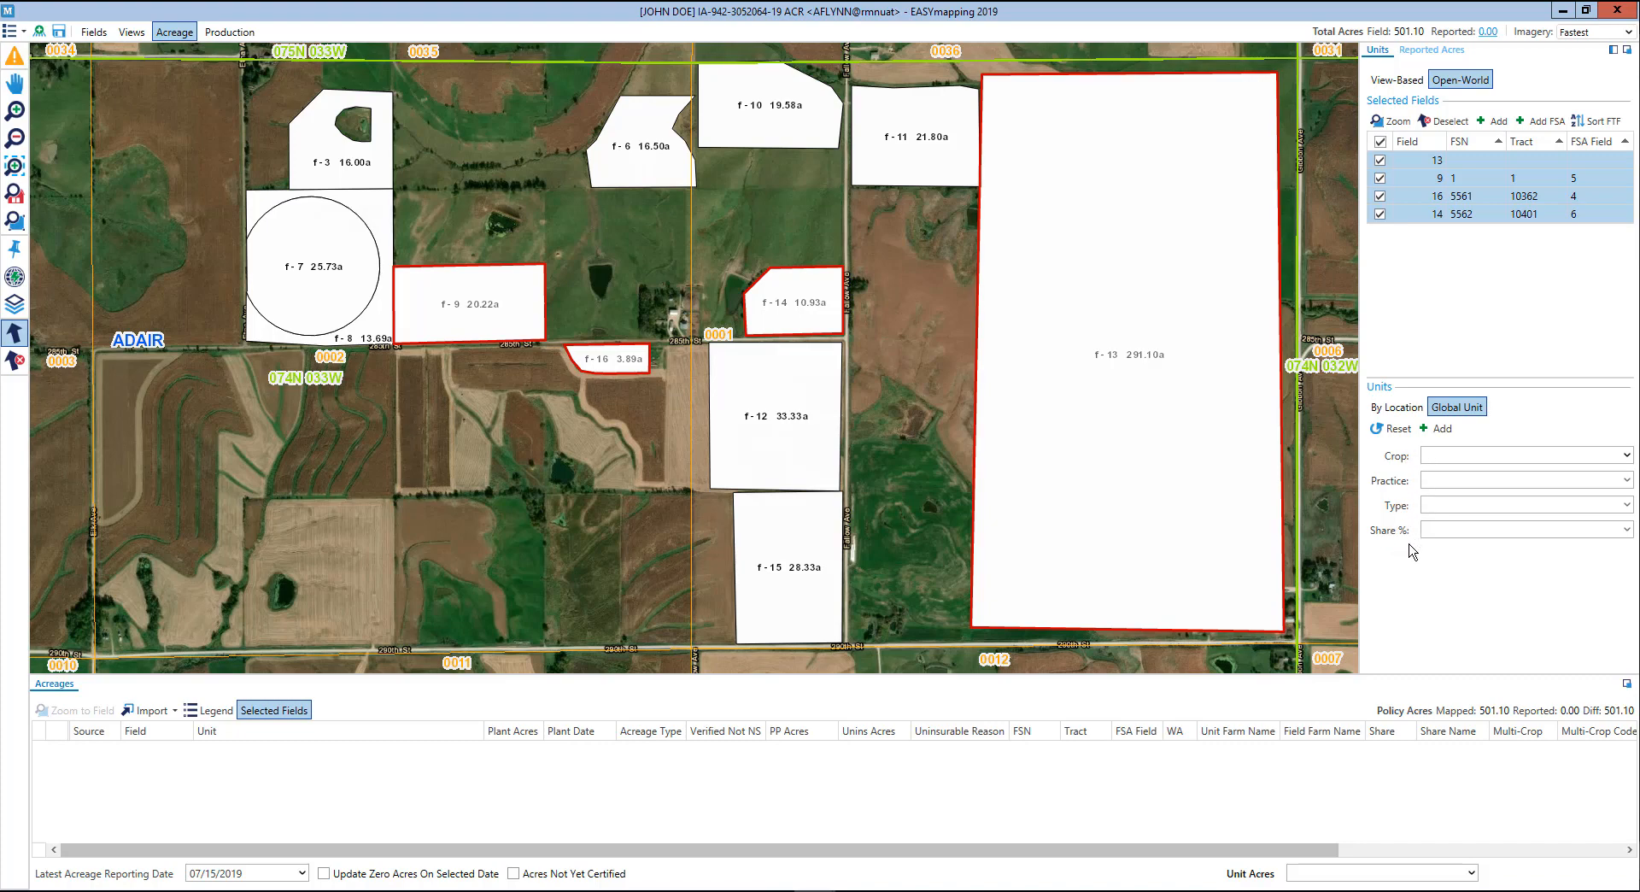
{"action": "left_click", "coordinate": [1627, 456]}
{"action": "left_click", "coordinate": [1456, 511]}
{"action": "left_click", "coordinate": [1443, 429]}
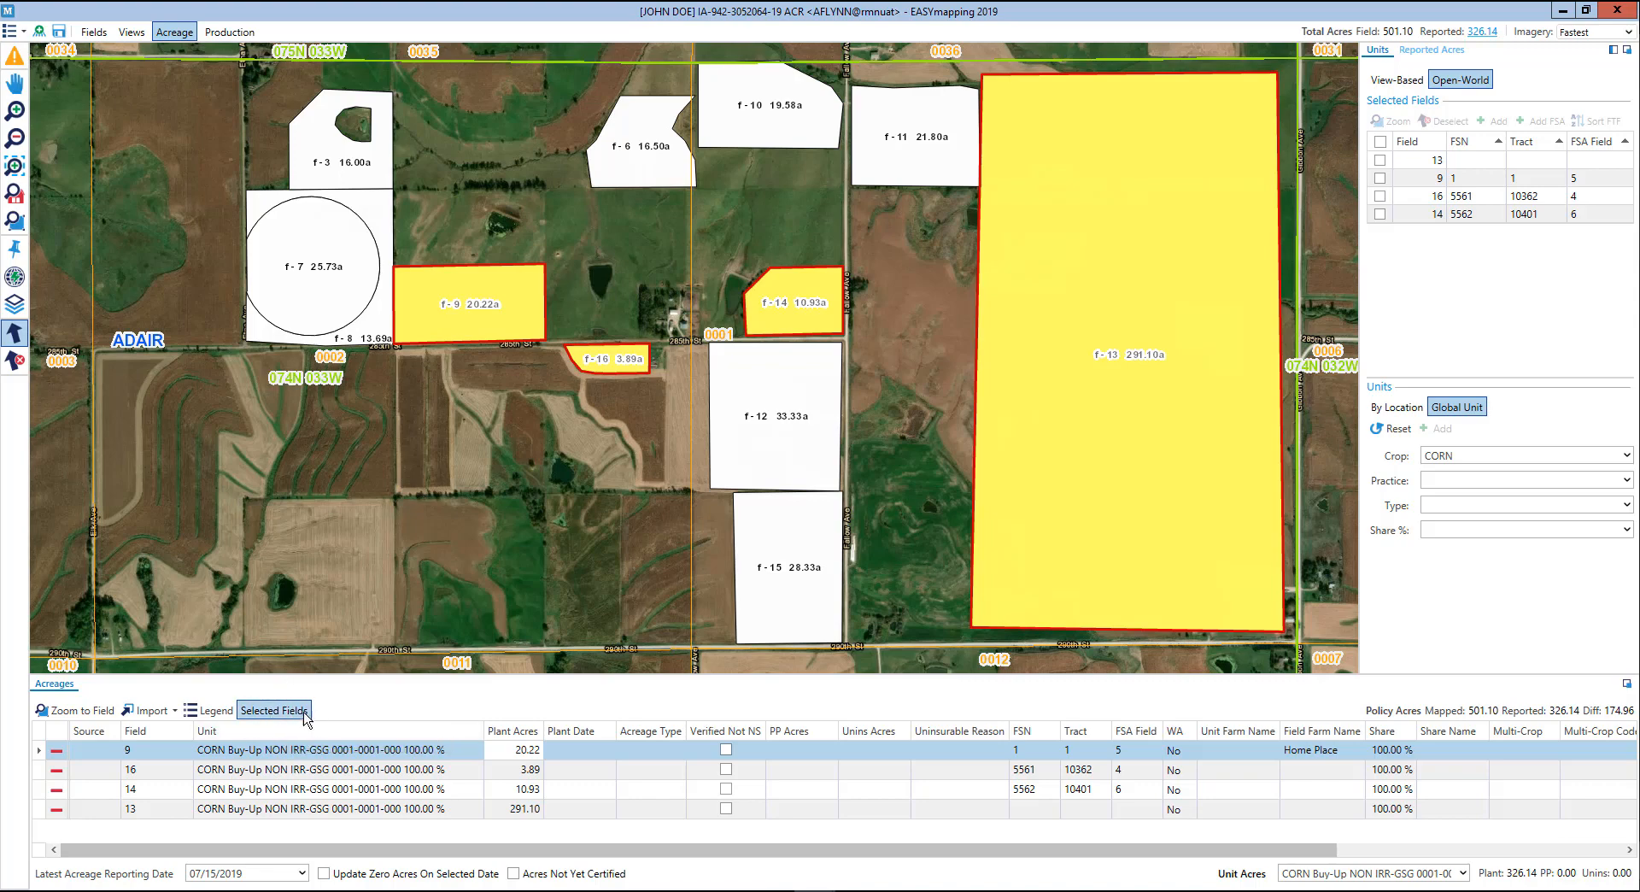
Step: Delete the corn acreage lines for fields 13, 14 and 16, keeping the line for field 9
{"action": "left_click", "coordinate": [56, 808]}
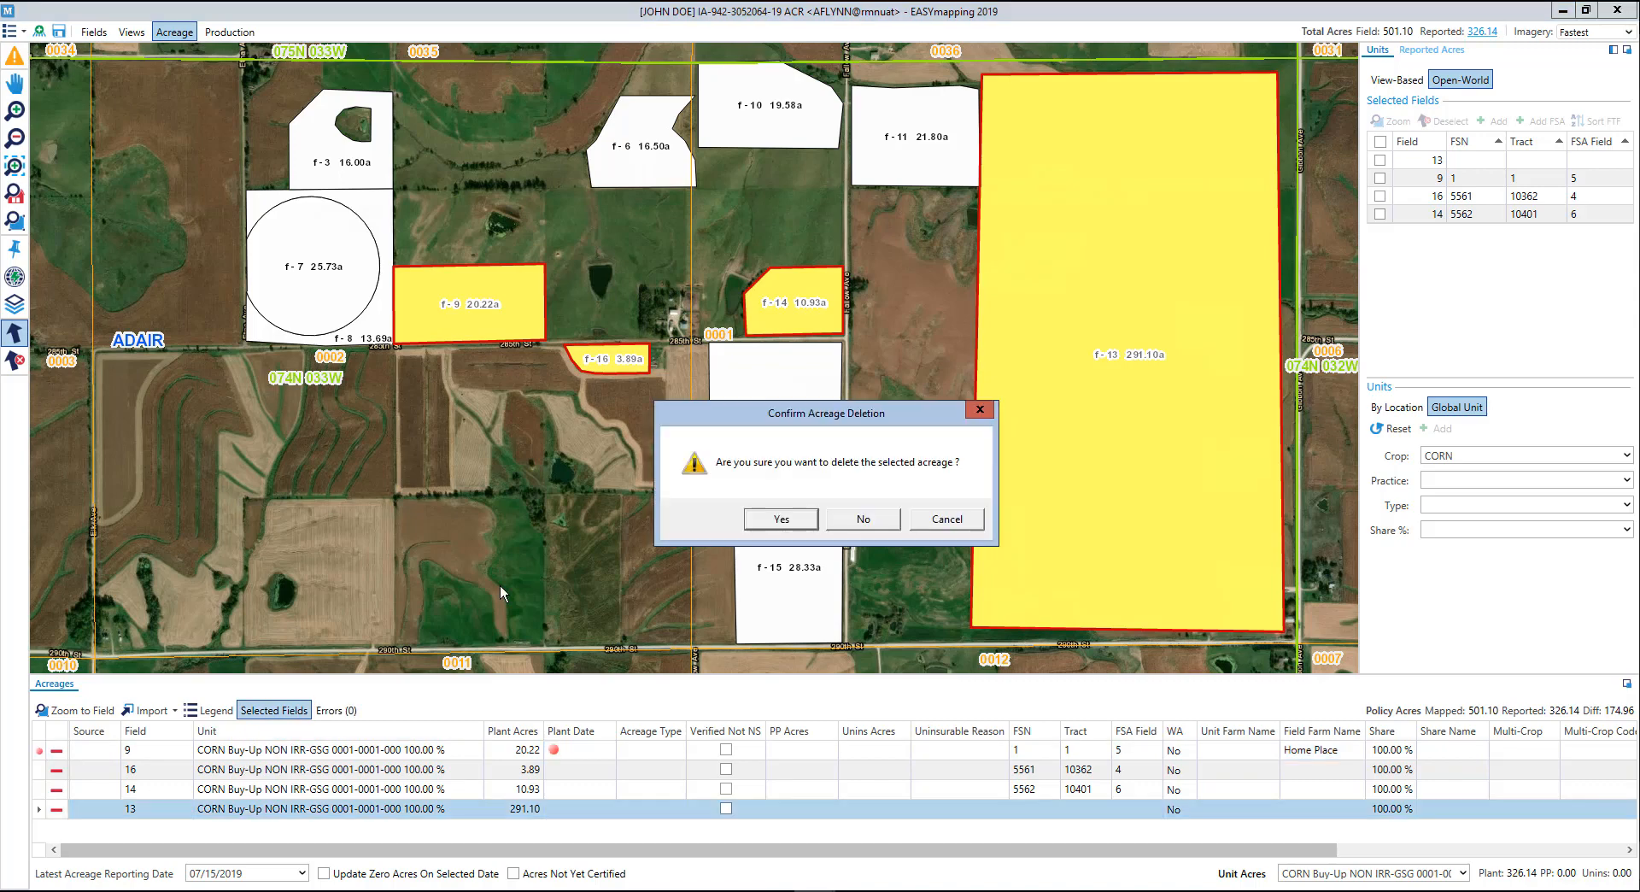
{"action": "left_click", "coordinate": [781, 518]}
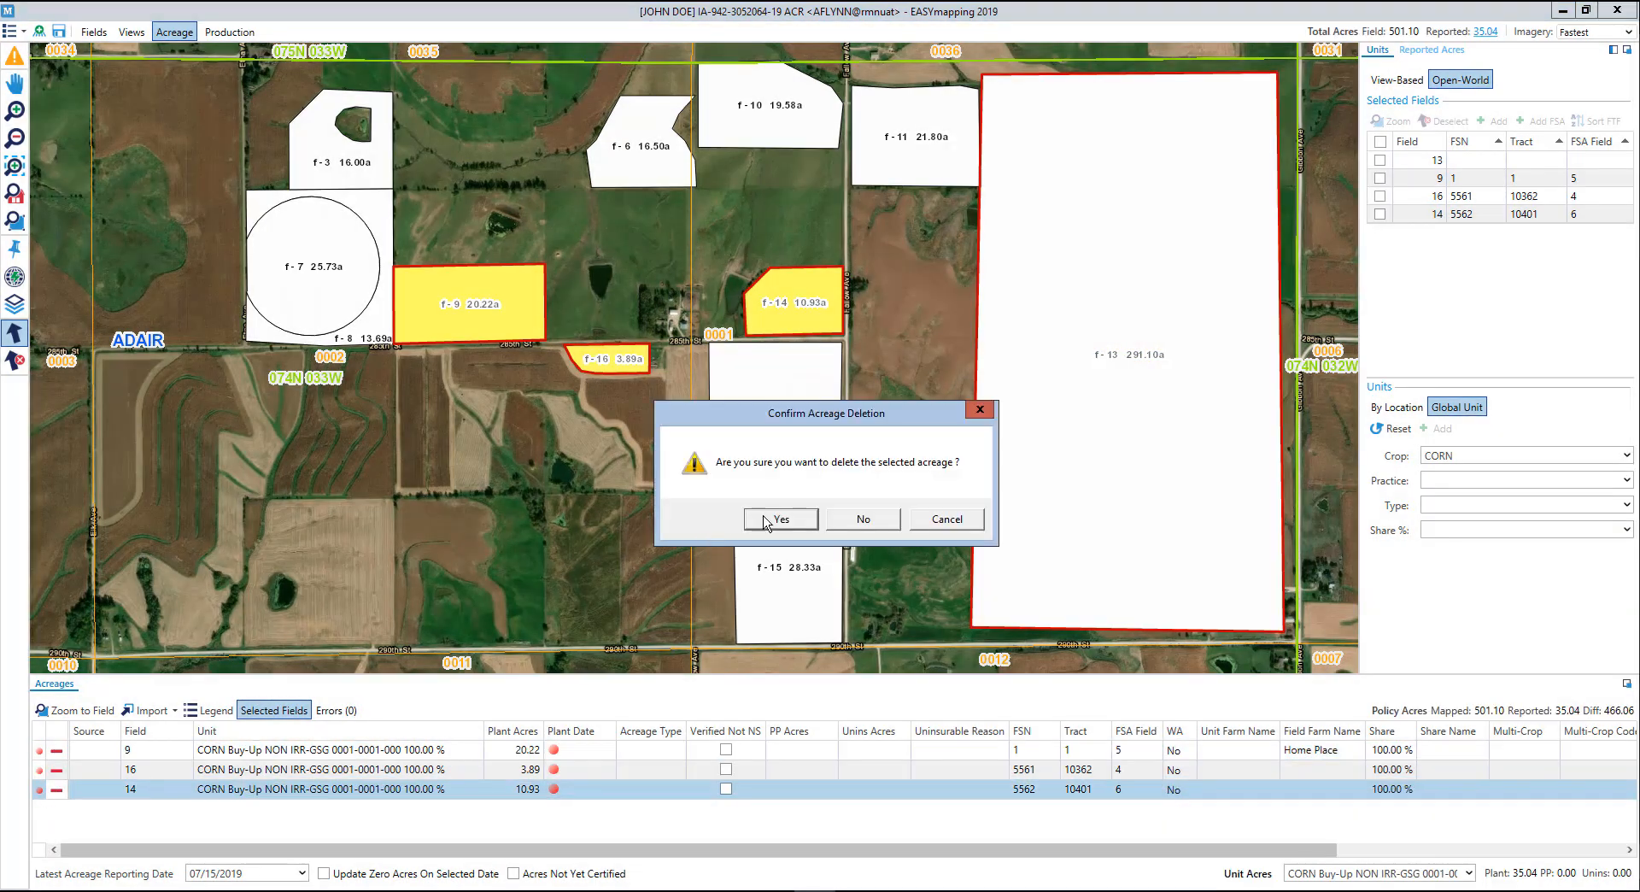
{"action": "left_click", "coordinate": [766, 521]}
{"action": "left_click", "coordinate": [56, 769]}
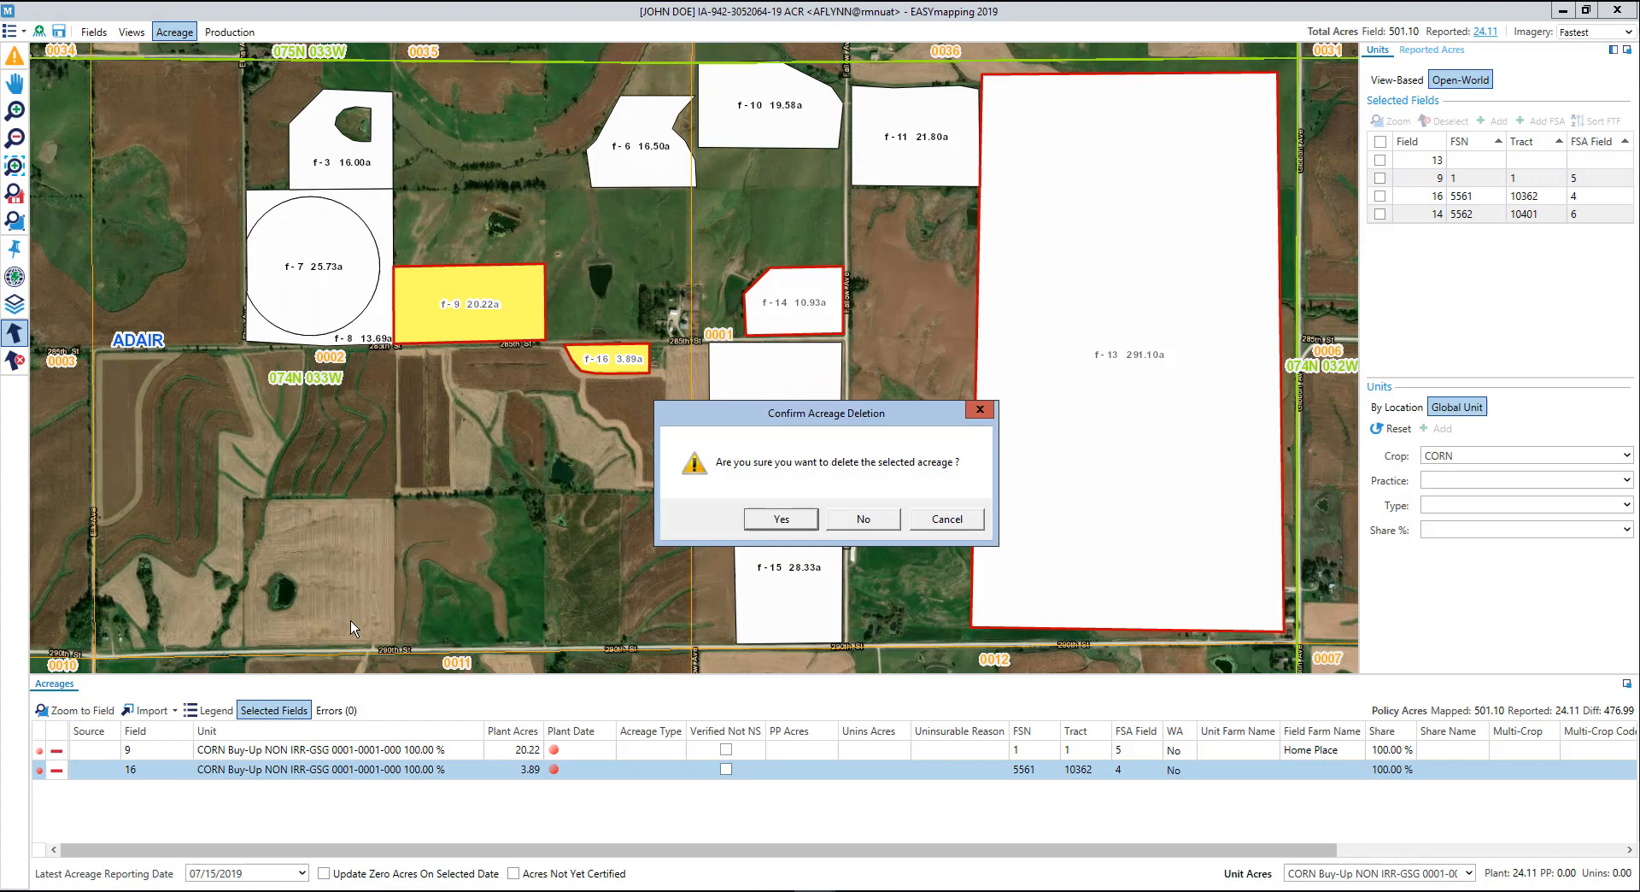
{"action": "left_click", "coordinate": [778, 520]}
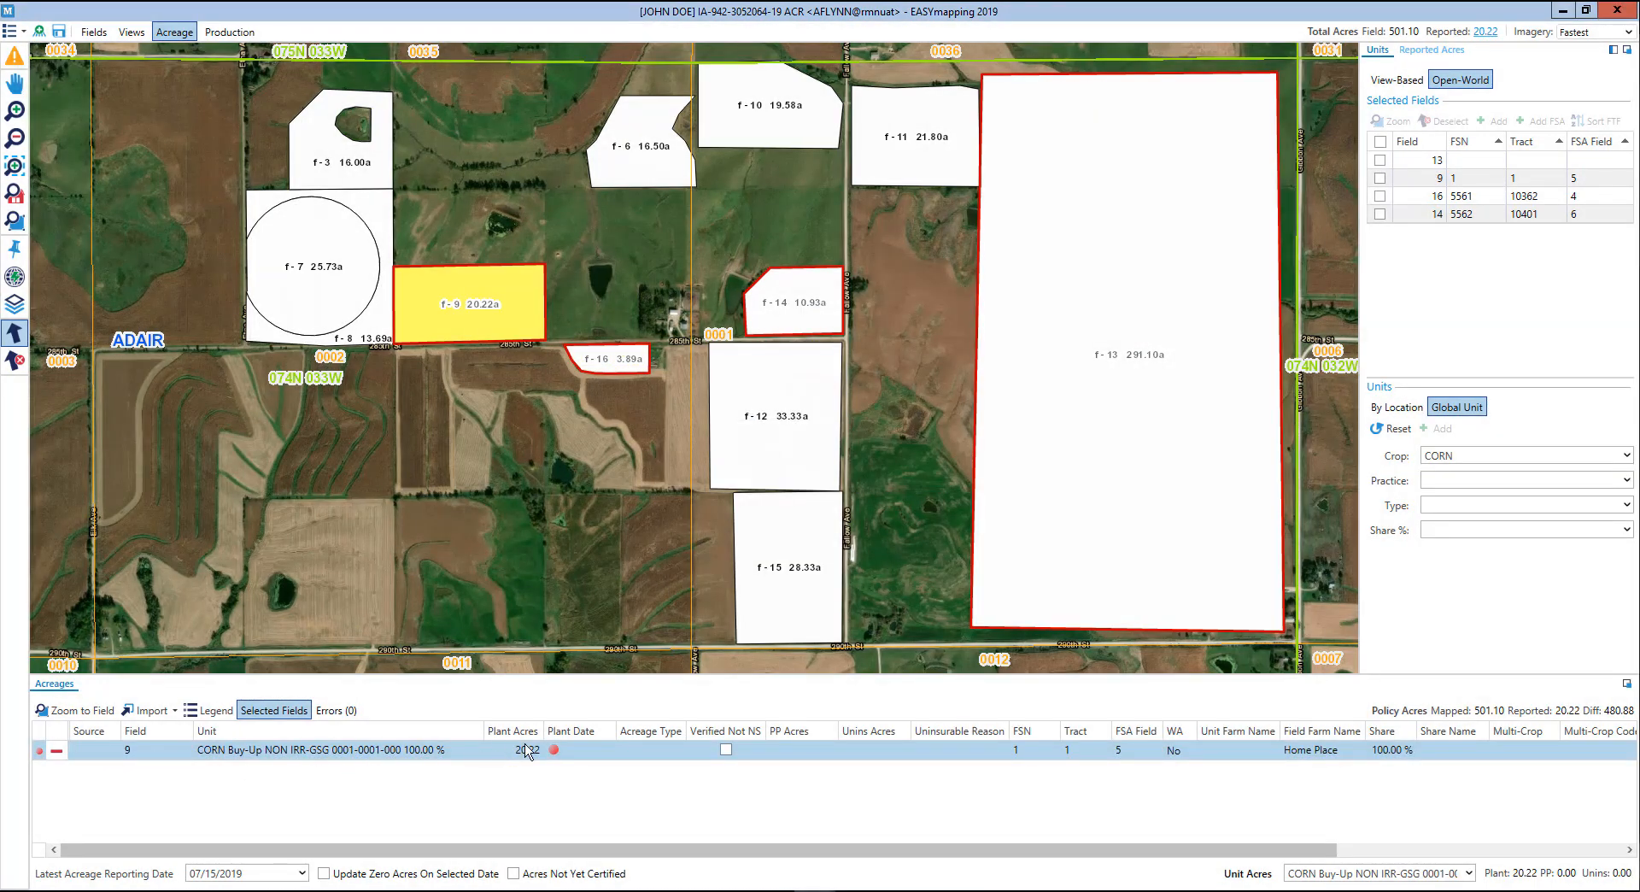
Step: Clear the field selection, list the acreage lines with errors, and set field 9's plant date to 4/8/2019
{"action": "mouse_move", "coordinate": [570, 758]}
{"action": "left_click", "coordinate": [15, 360]}
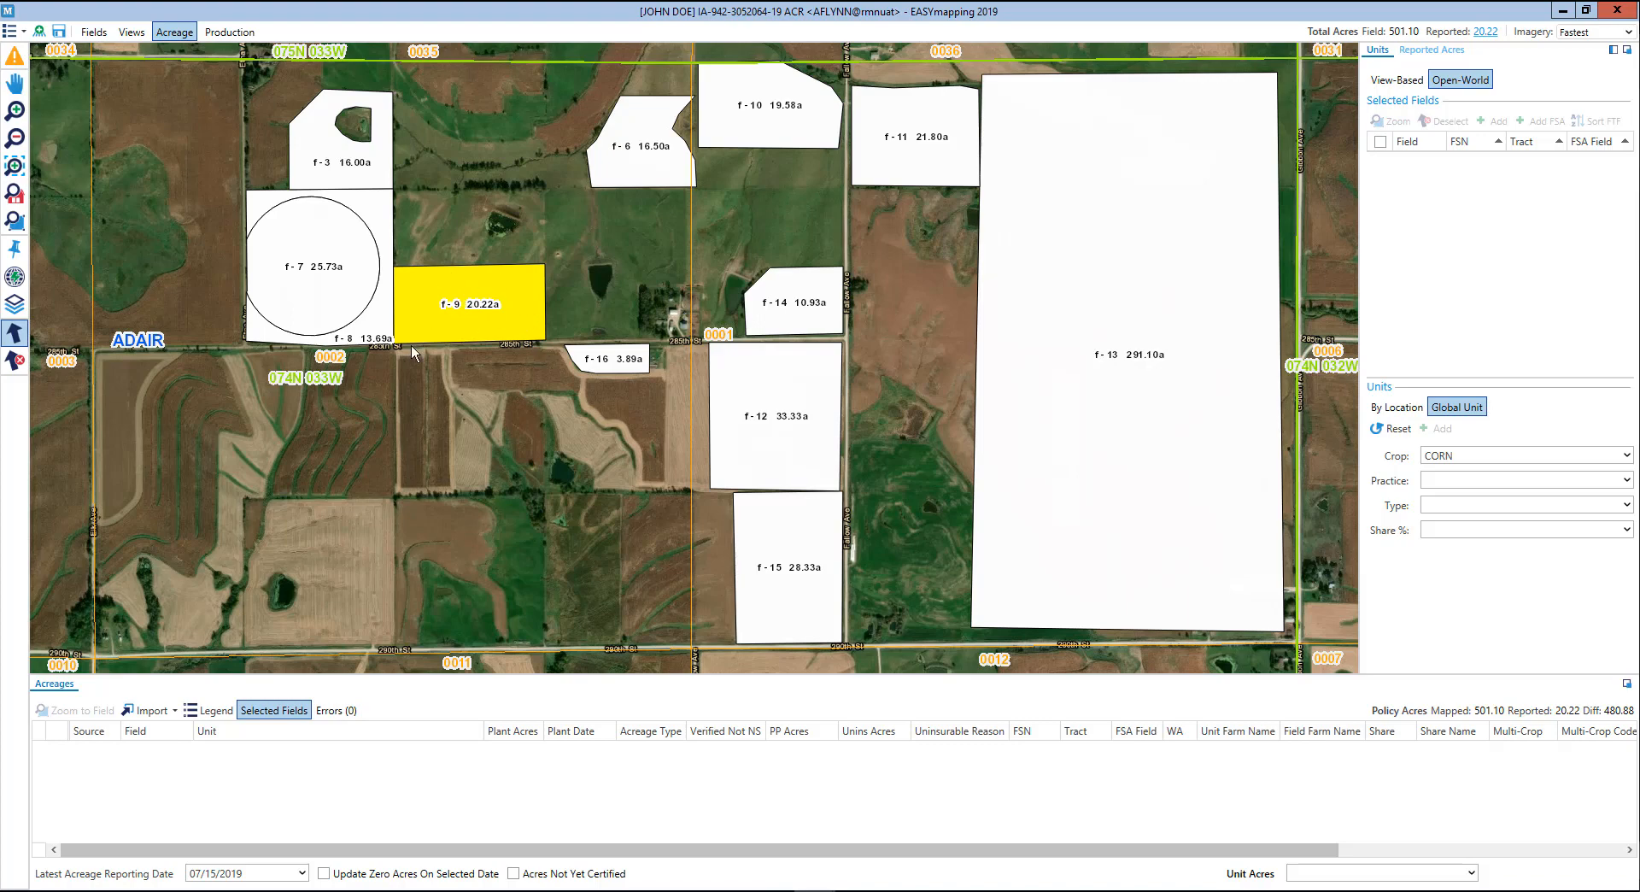
{"action": "left_click", "coordinate": [334, 710]}
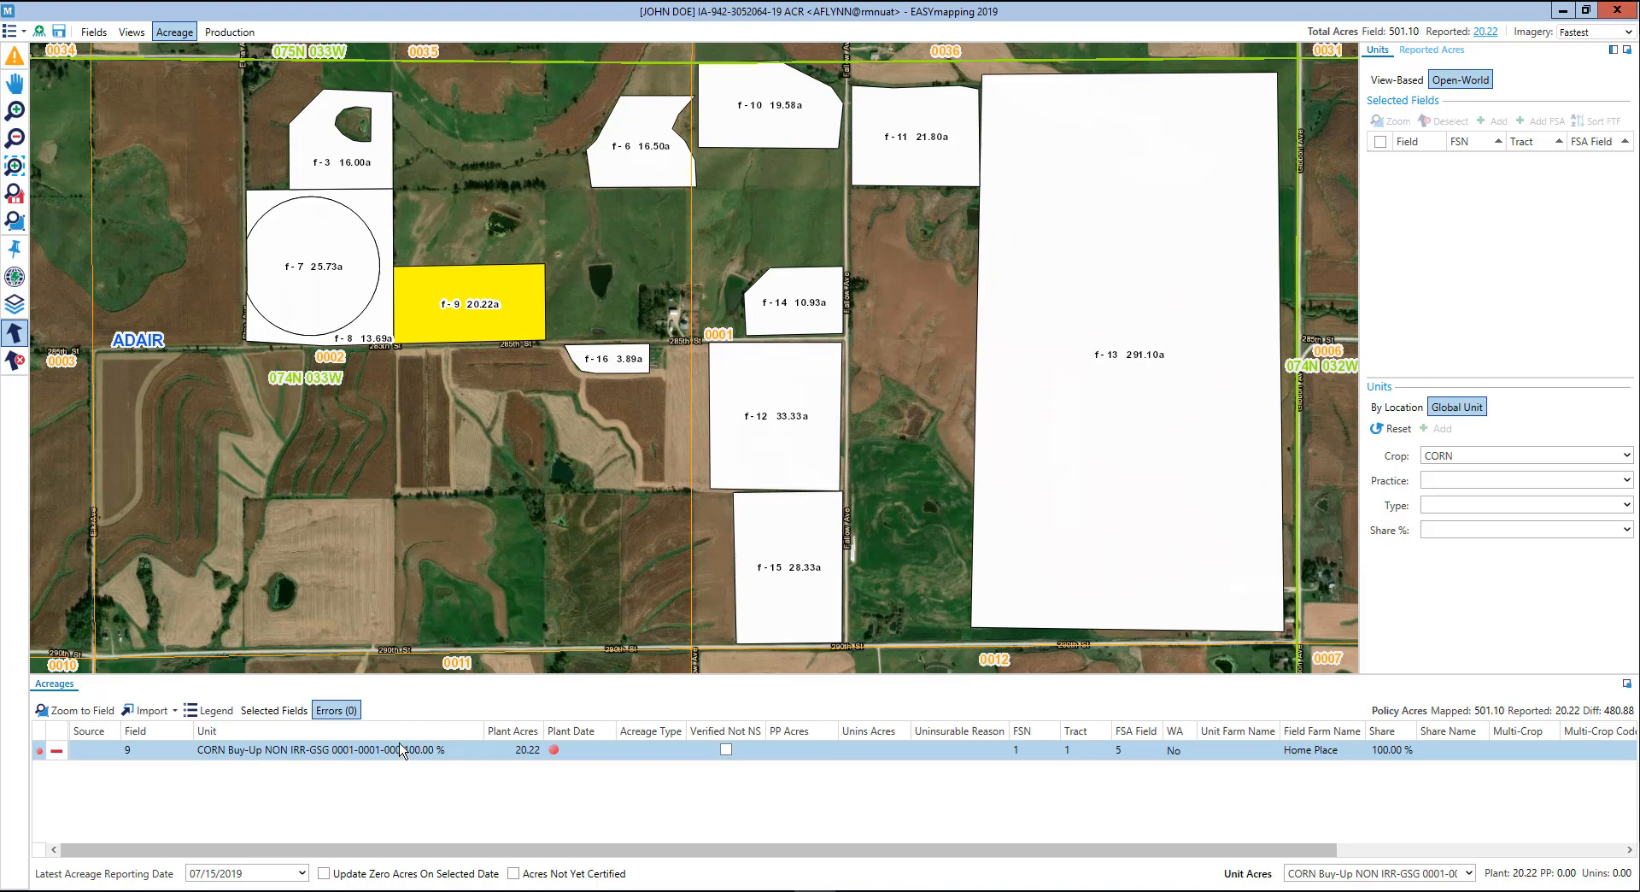
{"action": "mouse_move", "coordinate": [572, 756]}
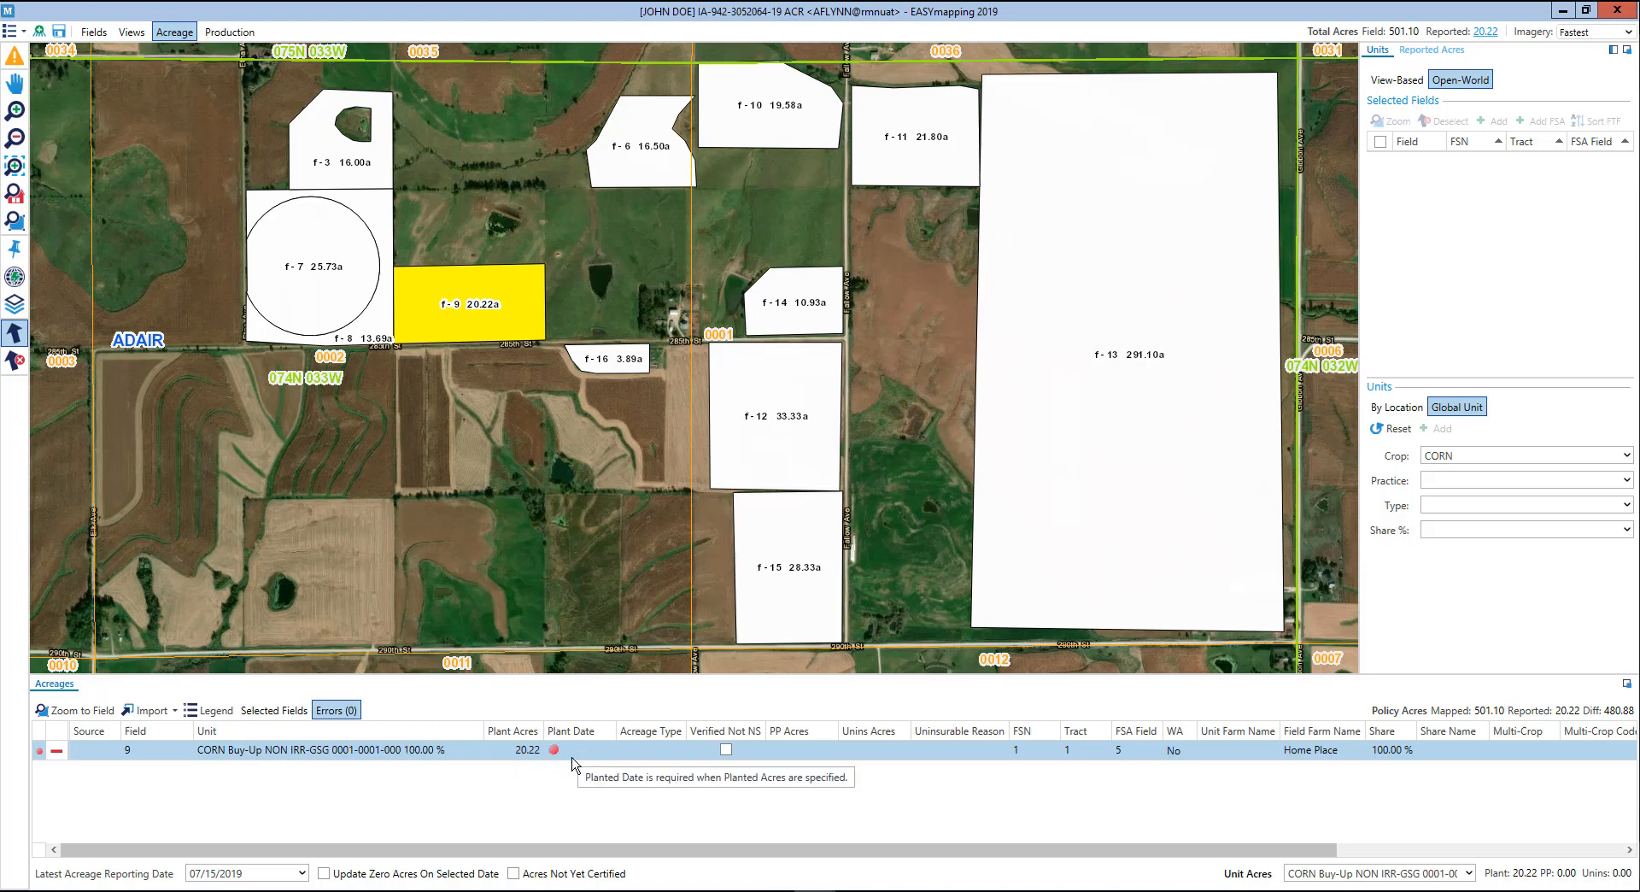
{"action": "left_click", "coordinate": [589, 751]}
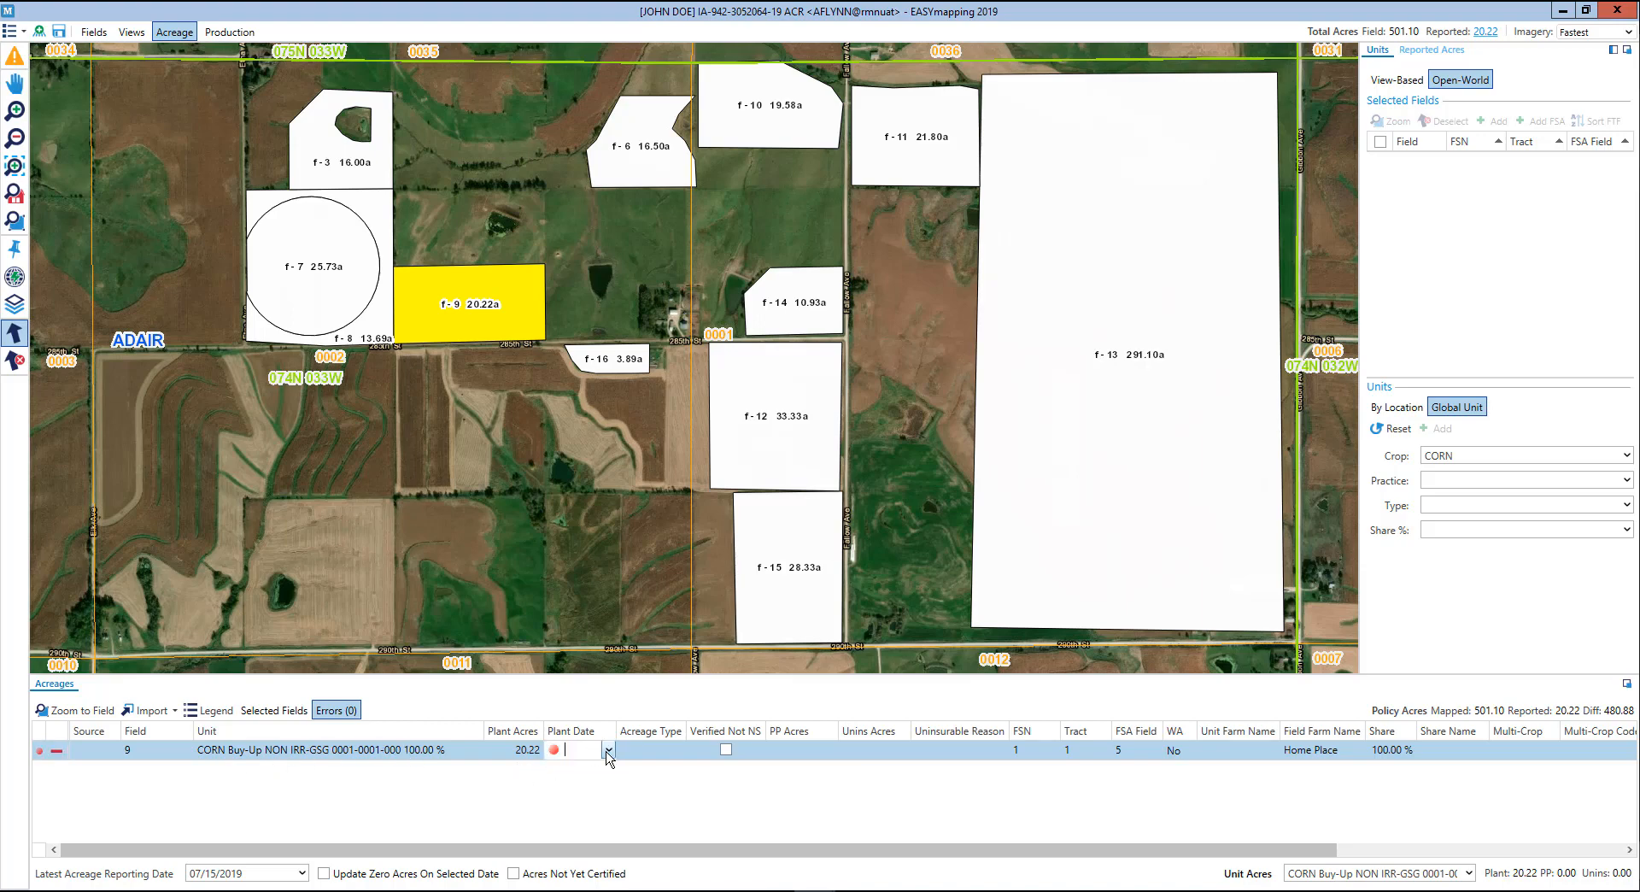
{"action": "left_click", "coordinate": [608, 750]}
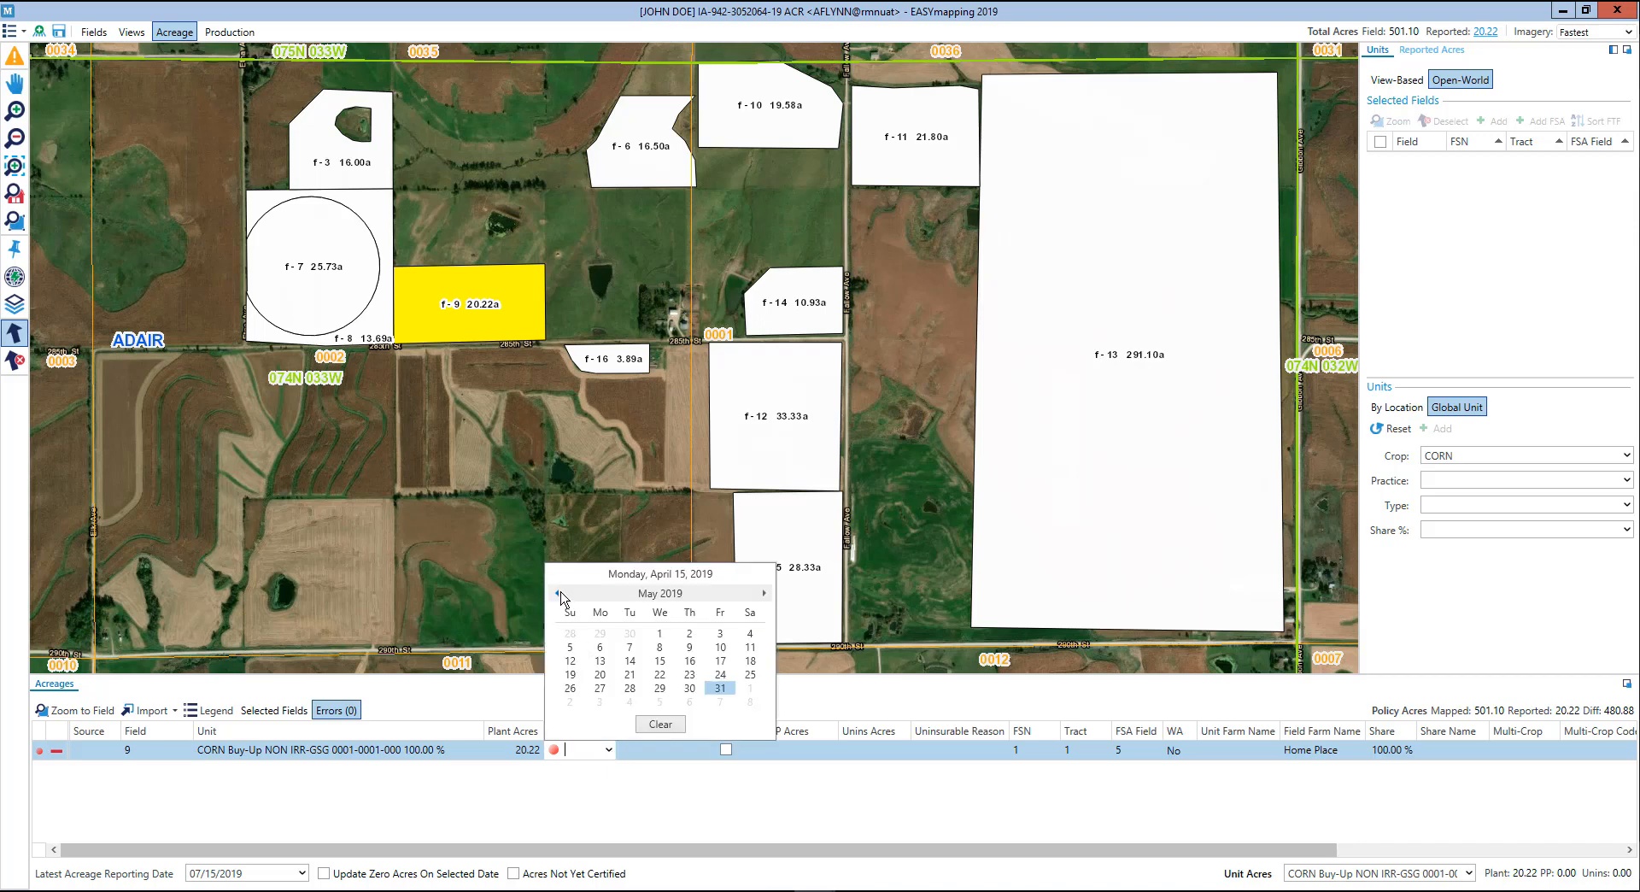
{"action": "left_click", "coordinate": [604, 655]}
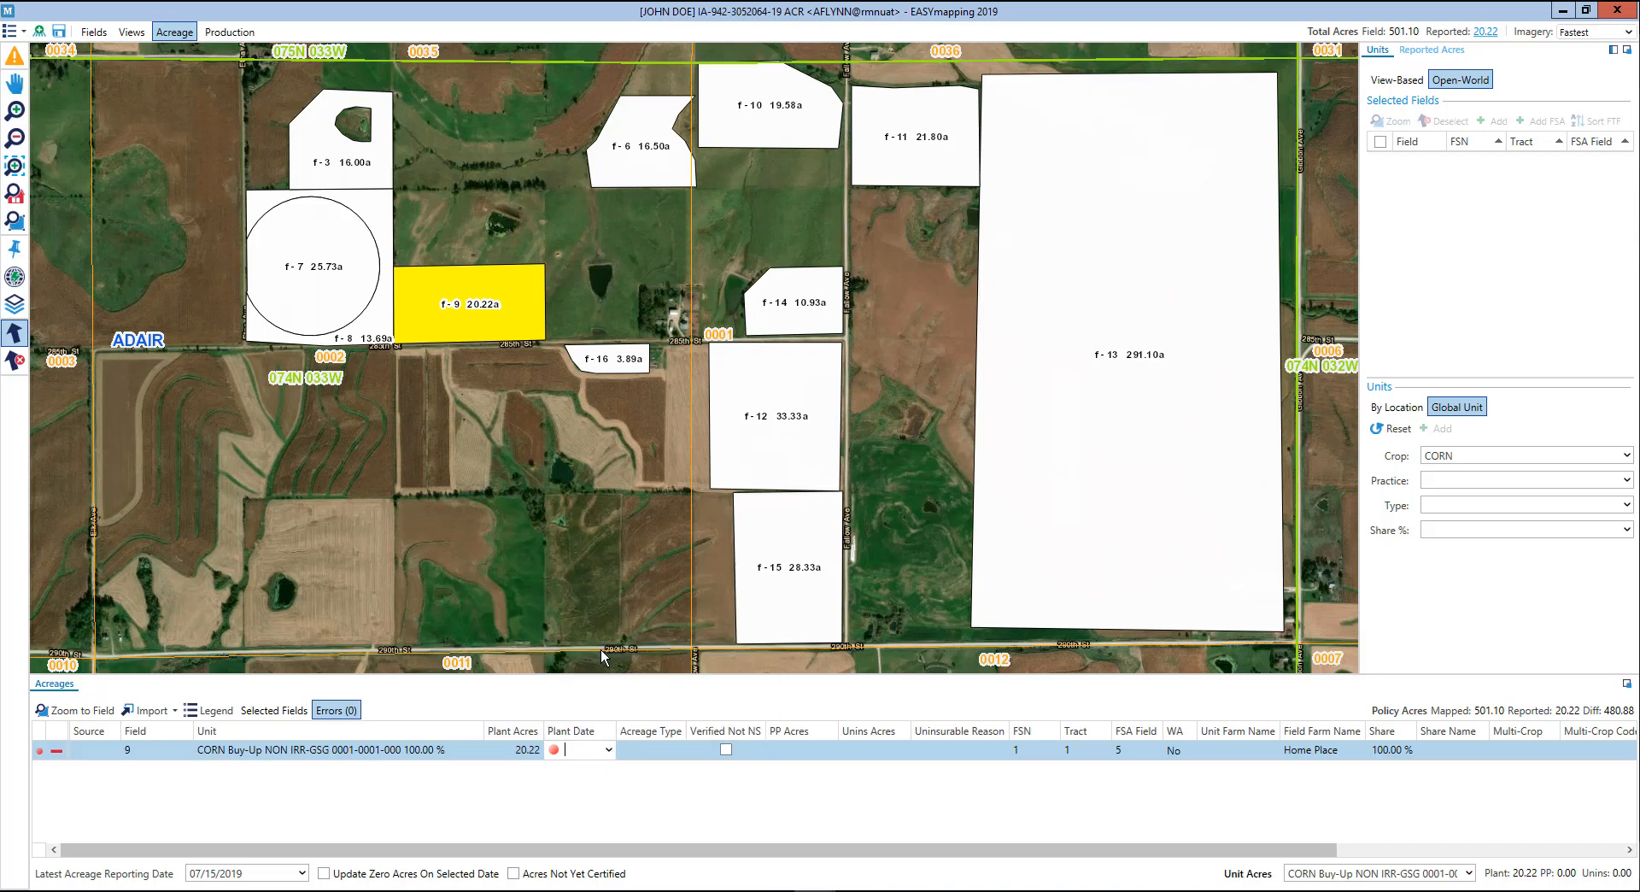
Step: List acreage by selected fields, select f-9 to check its acreage line, and deselect the field
{"action": "left_click", "coordinate": [275, 711]}
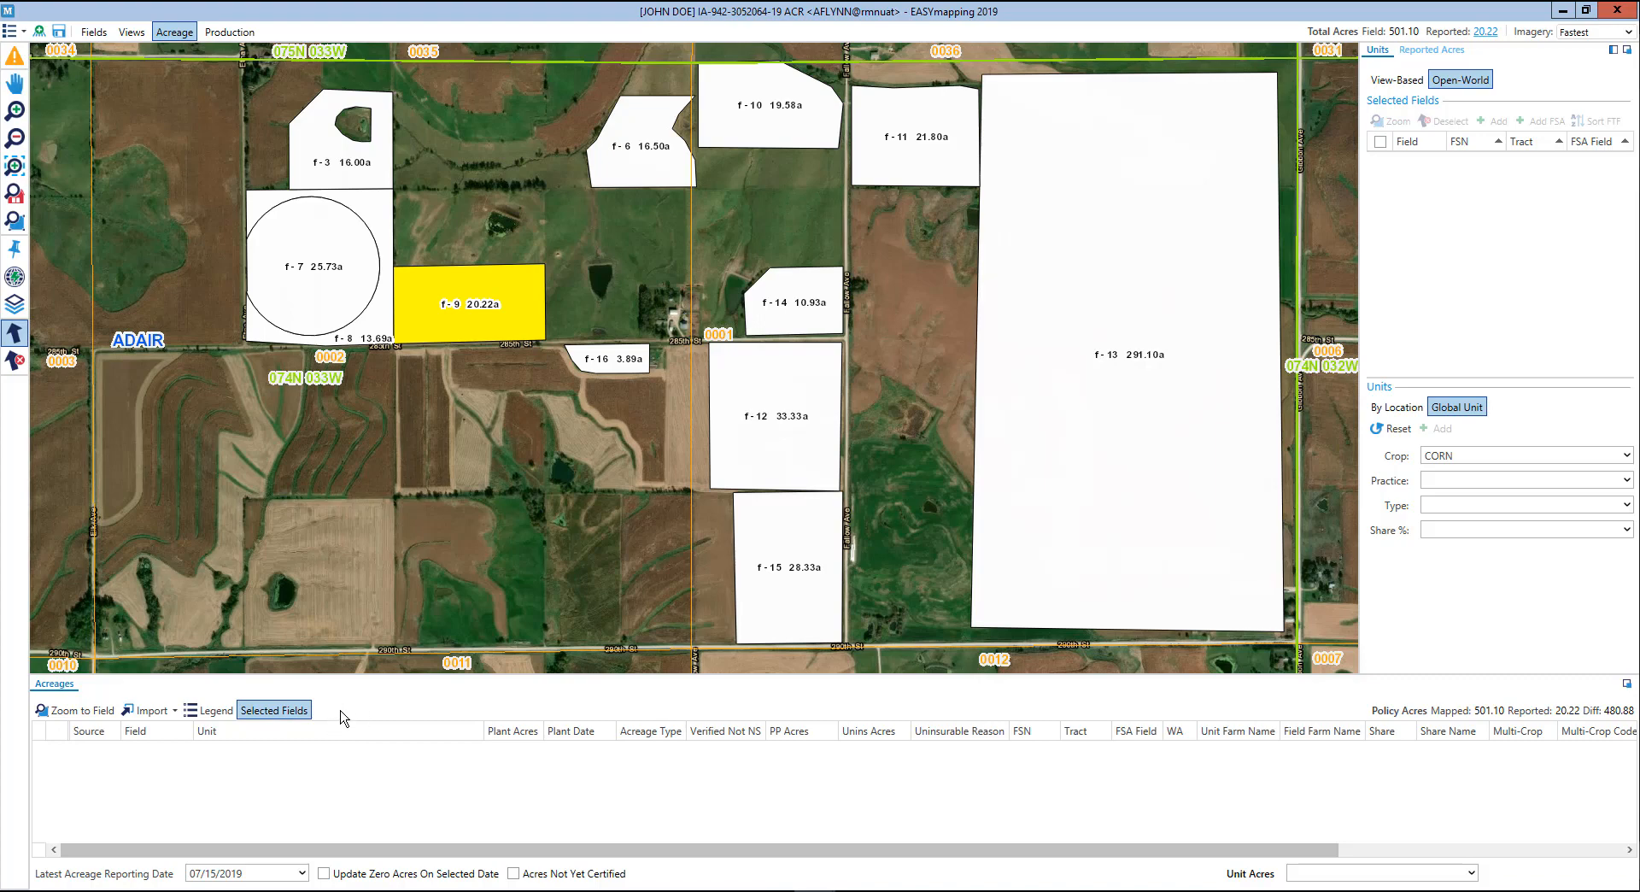
{"action": "left_click", "coordinate": [17, 333]}
{"action": "left_click", "coordinate": [464, 298]}
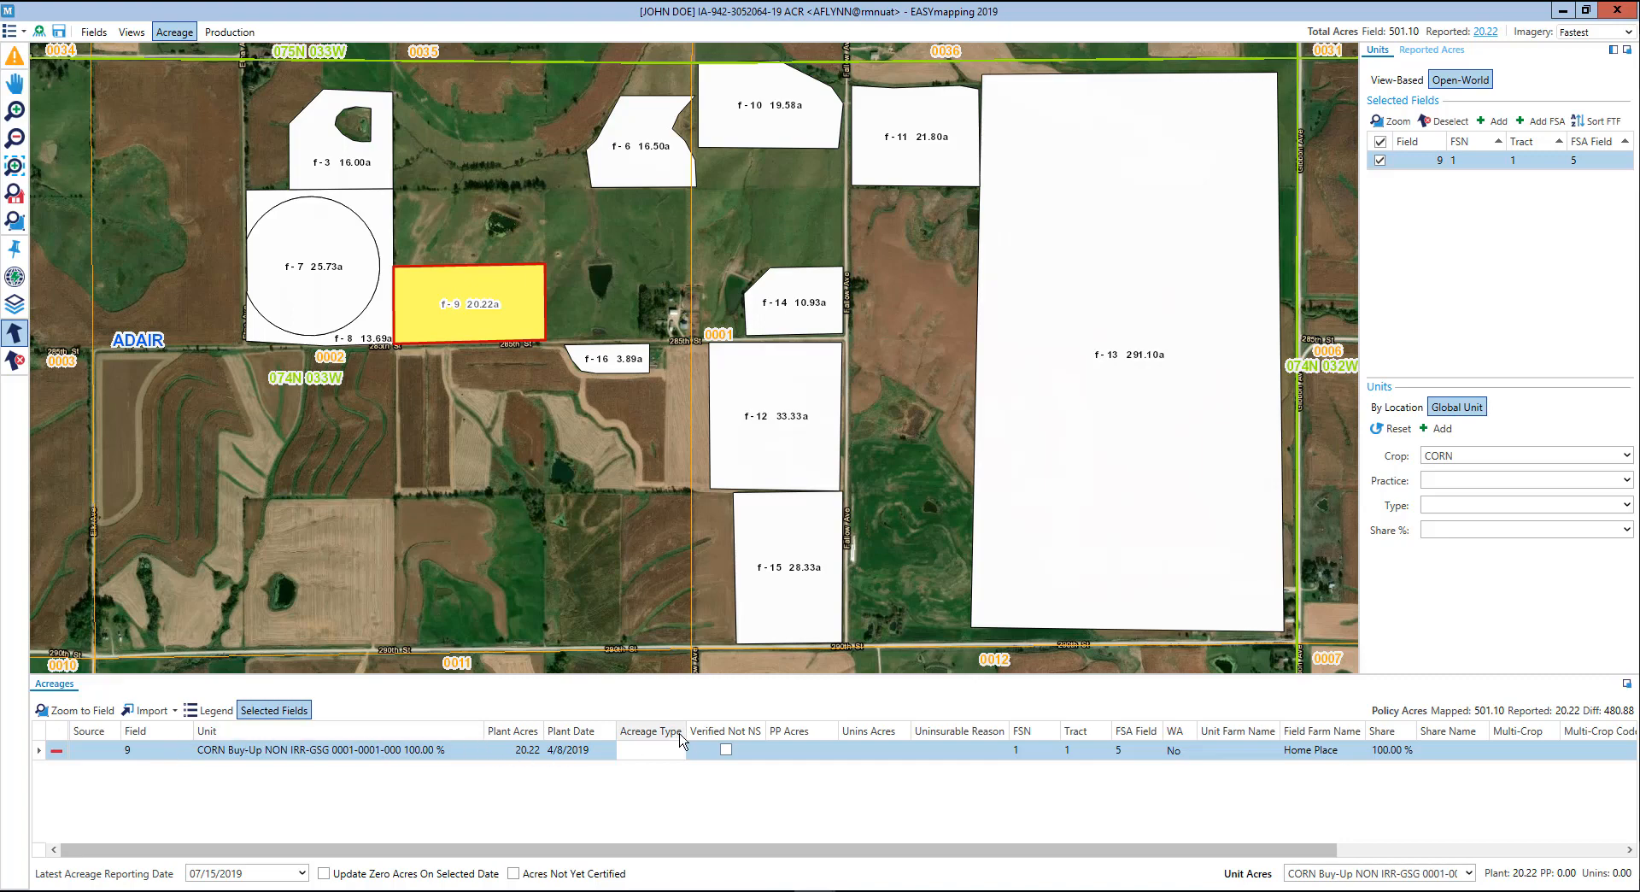
{"action": "left_click", "coordinate": [478, 303]}
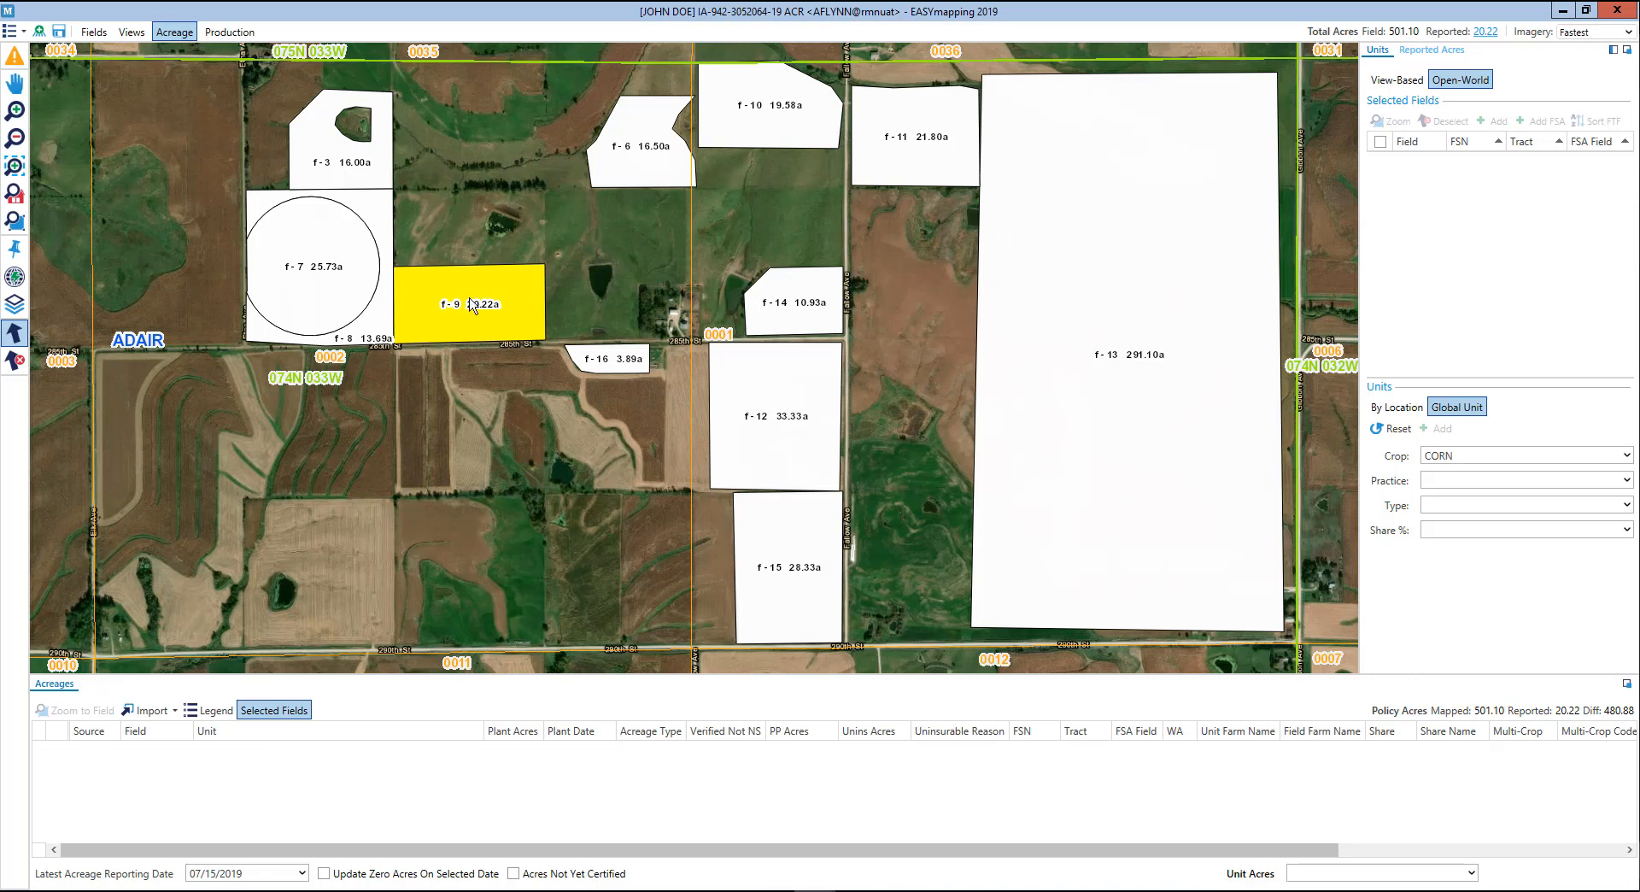
Step: Check the acreage and units of VW 1 and VW 2 in view-based mode before returning to Open-World
{"action": "left_click", "coordinate": [1401, 80]}
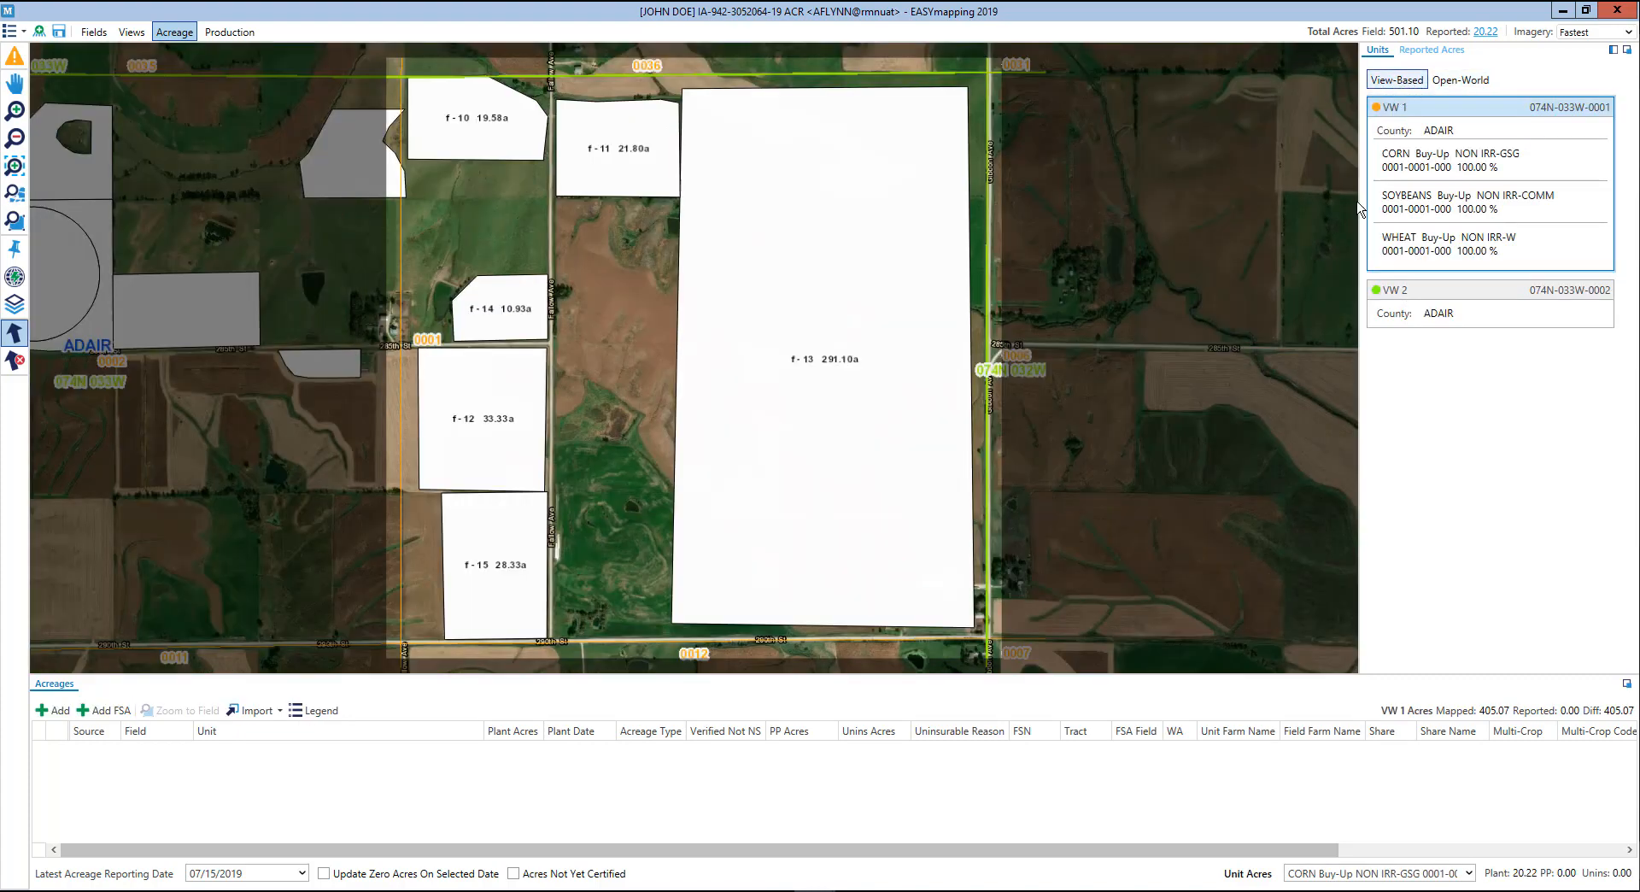
{"action": "left_click", "coordinate": [1426, 294]}
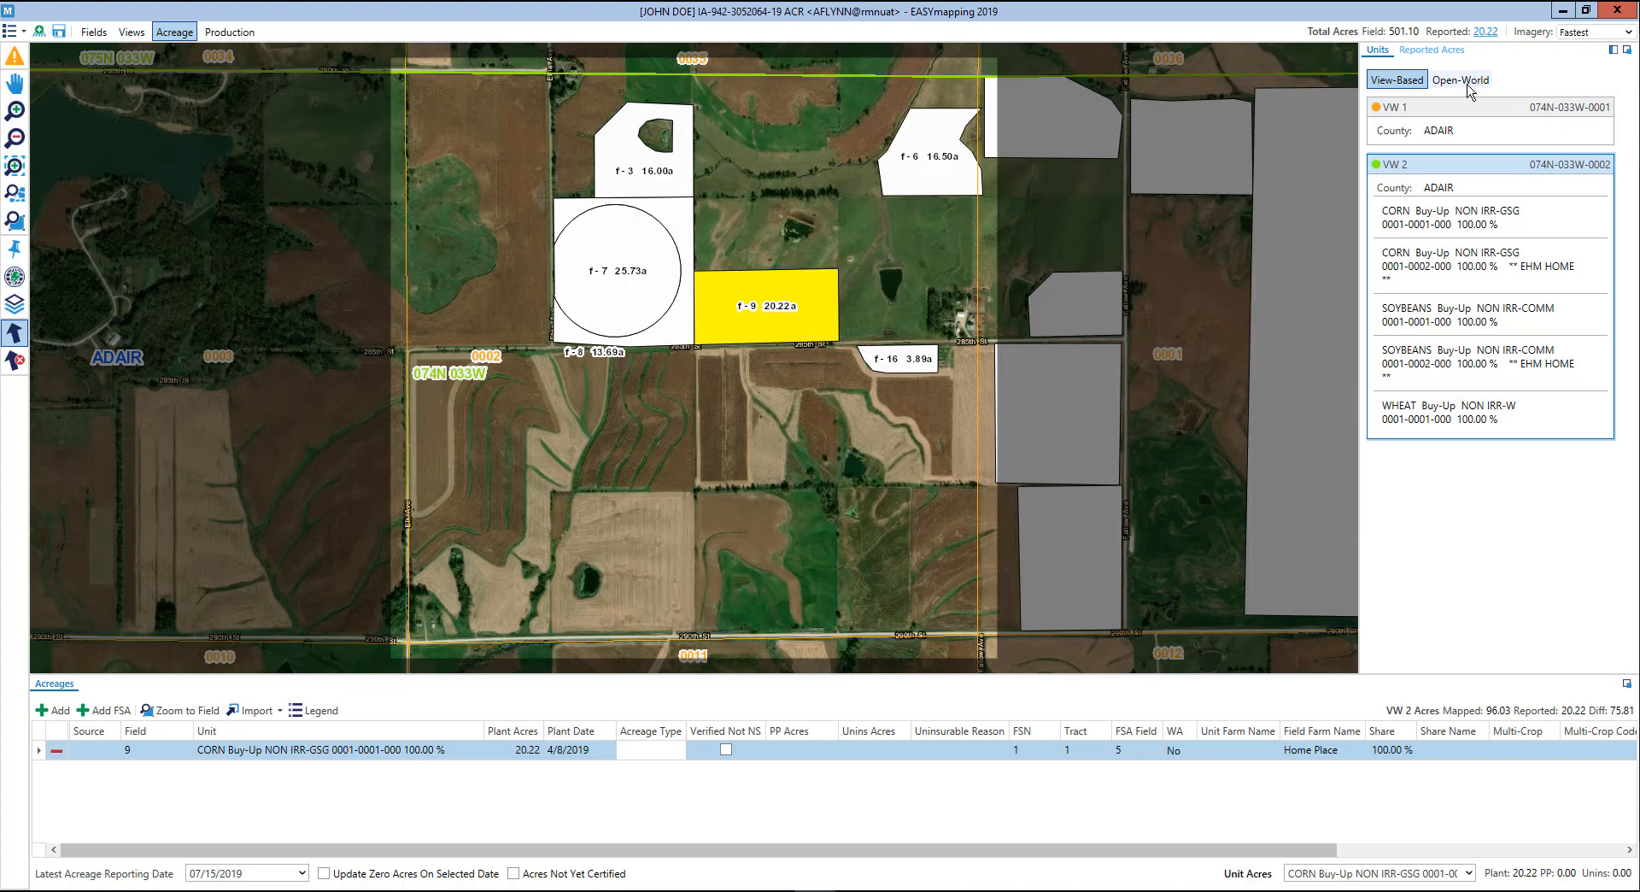
{"action": "left_click", "coordinate": [1470, 81]}
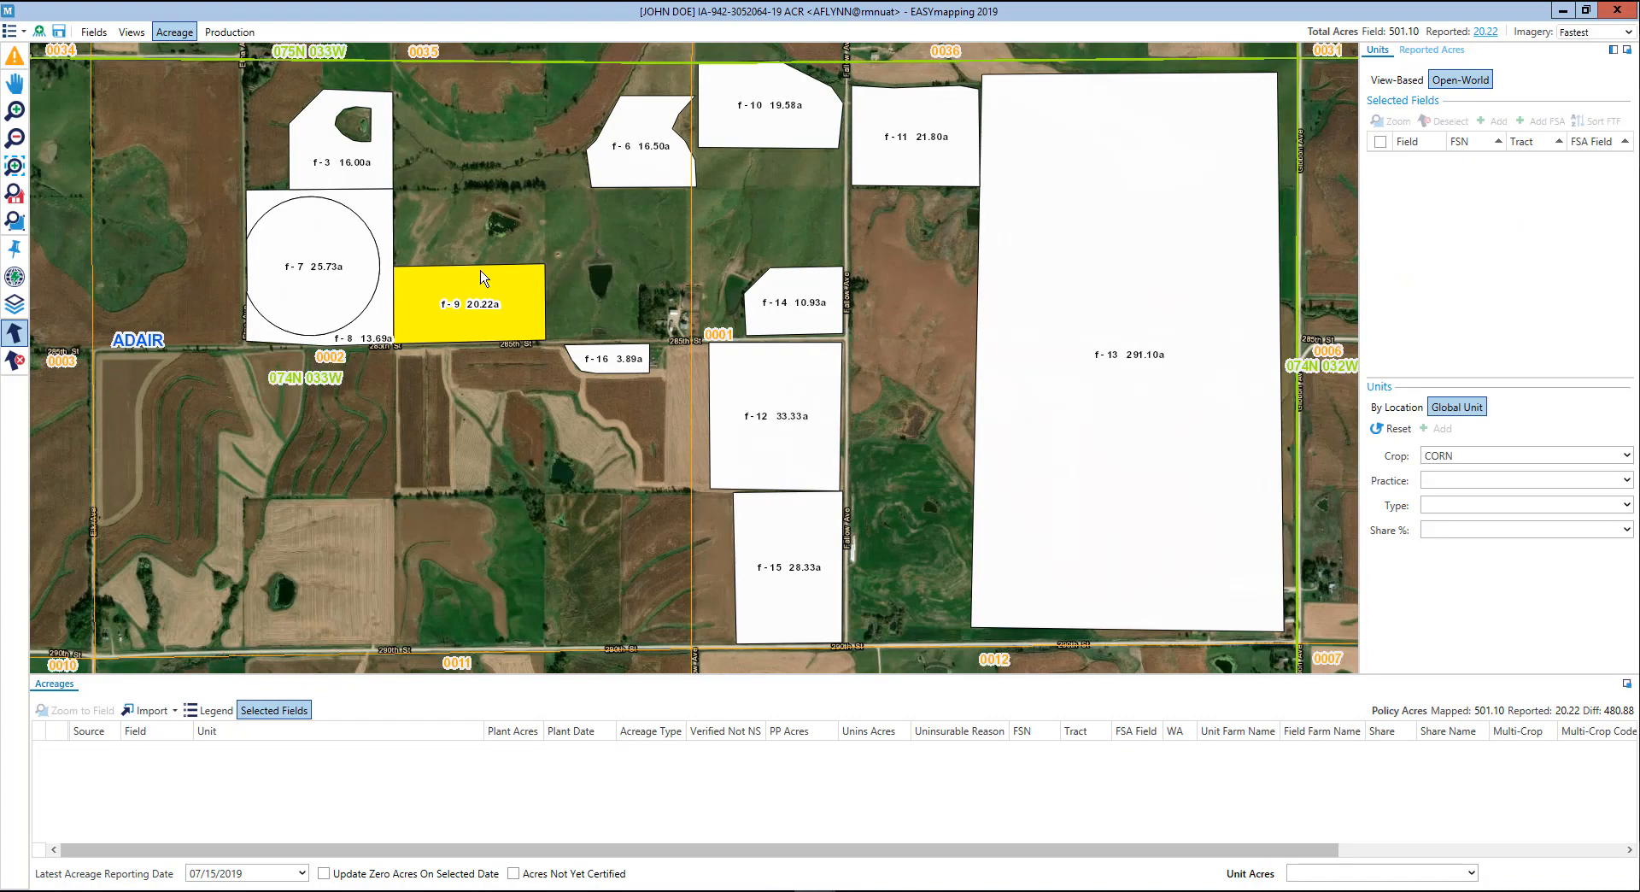
Step: Discard the unsaved acreage changes and open the policy's production map entry
{"action": "left_click", "coordinate": [236, 38]}
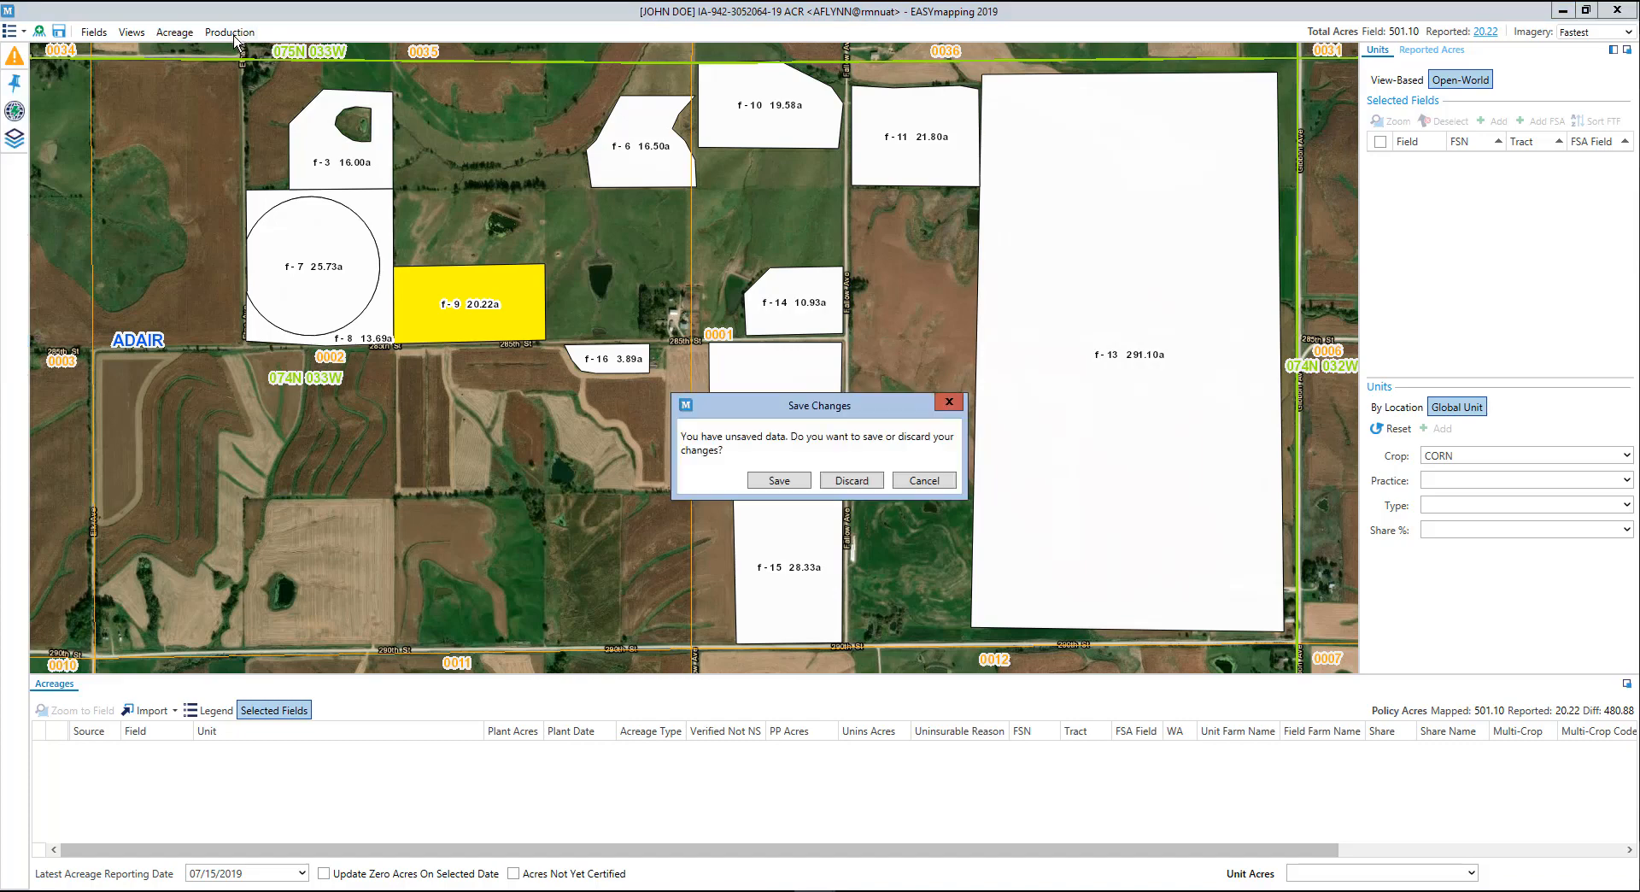
{"action": "left_click", "coordinate": [868, 481]}
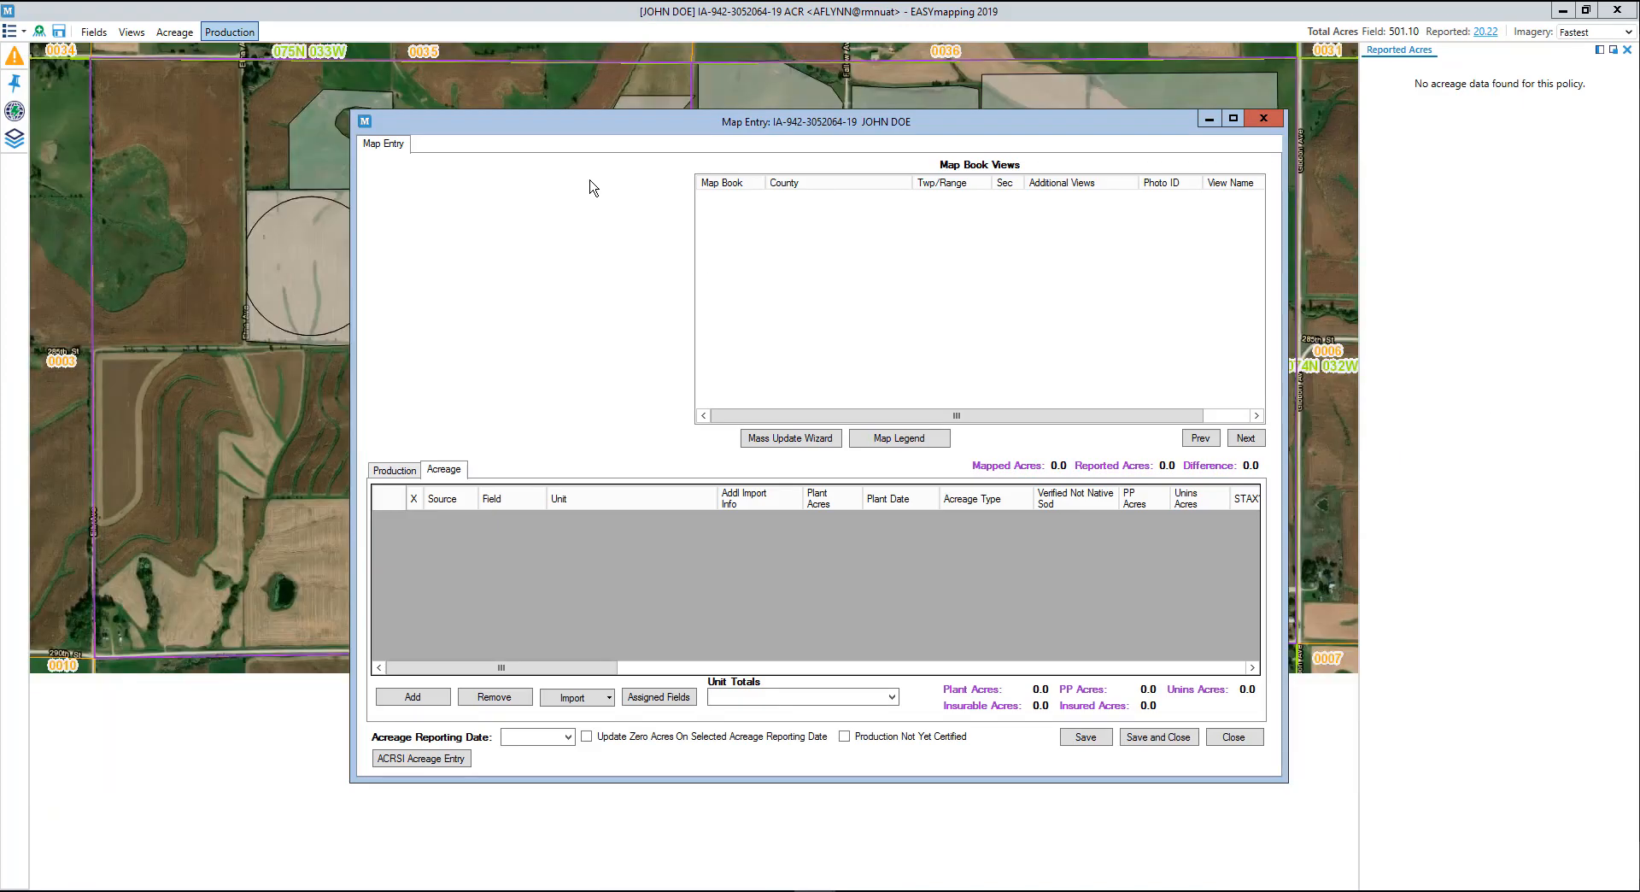
{"action": "left_click", "coordinate": [912, 547]}
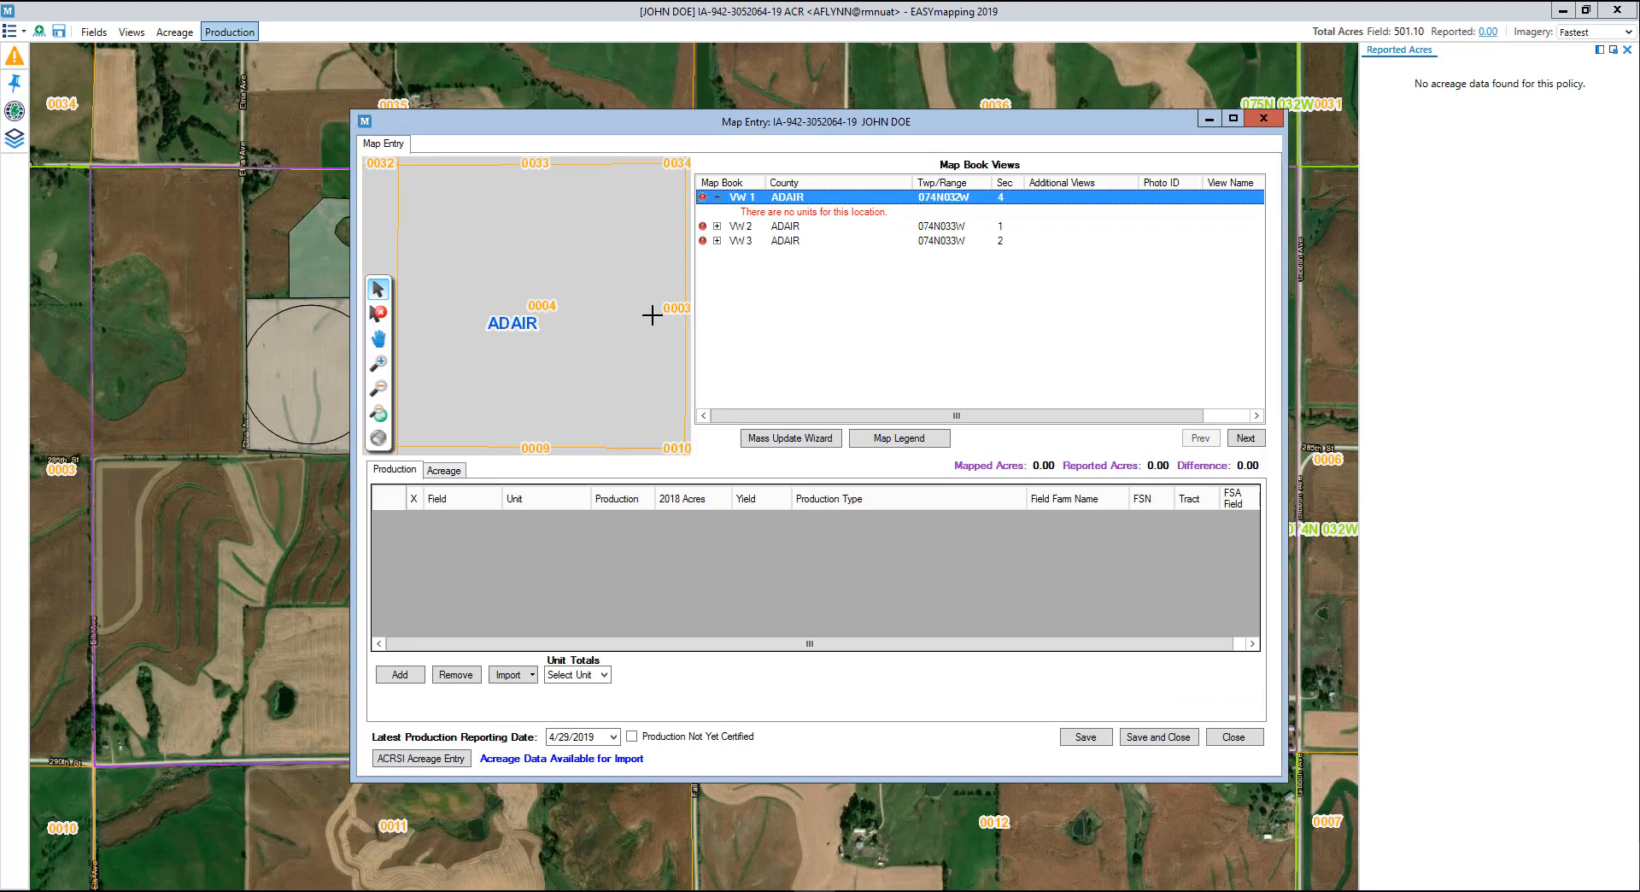
{"action": "left_click", "coordinate": [782, 226]}
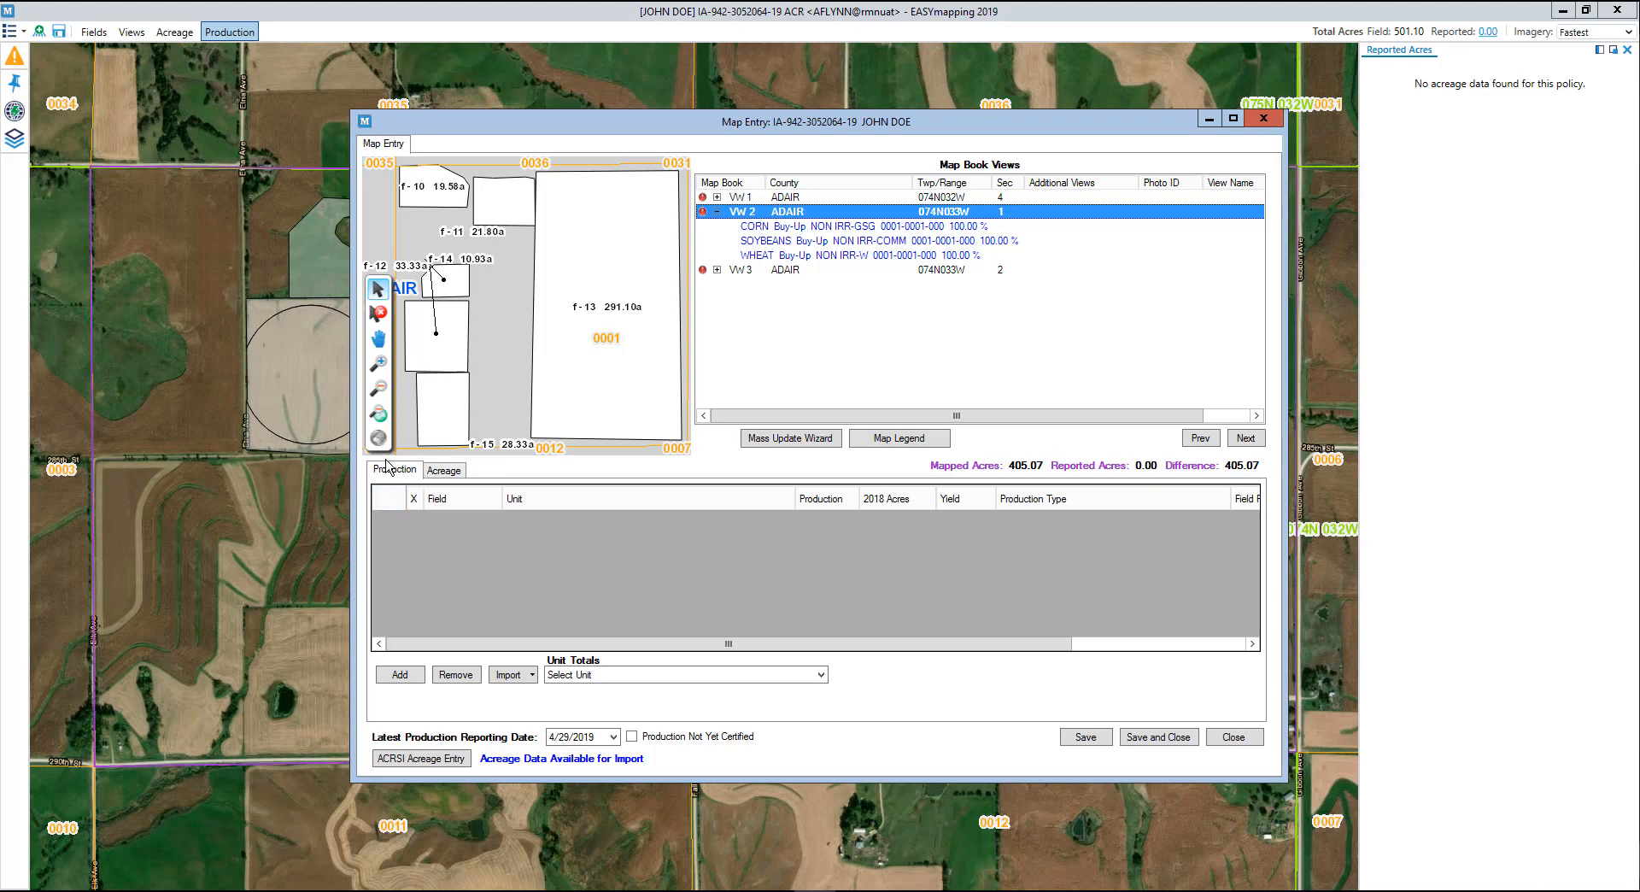
{"action": "left_click", "coordinate": [603, 277]}
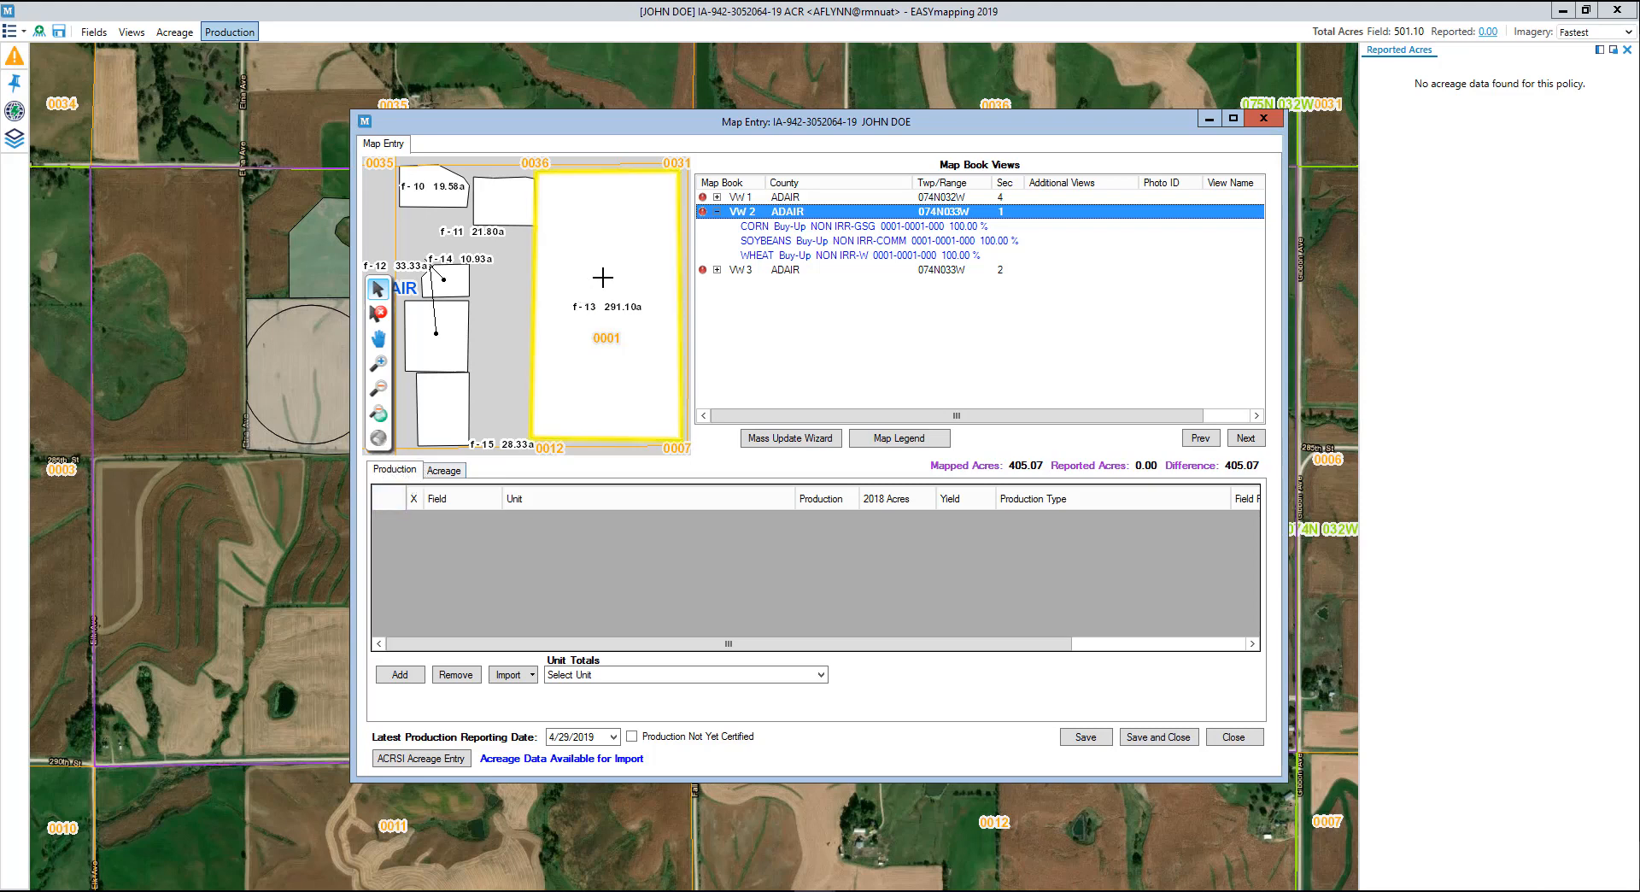
{"action": "left_click", "coordinate": [803, 226]}
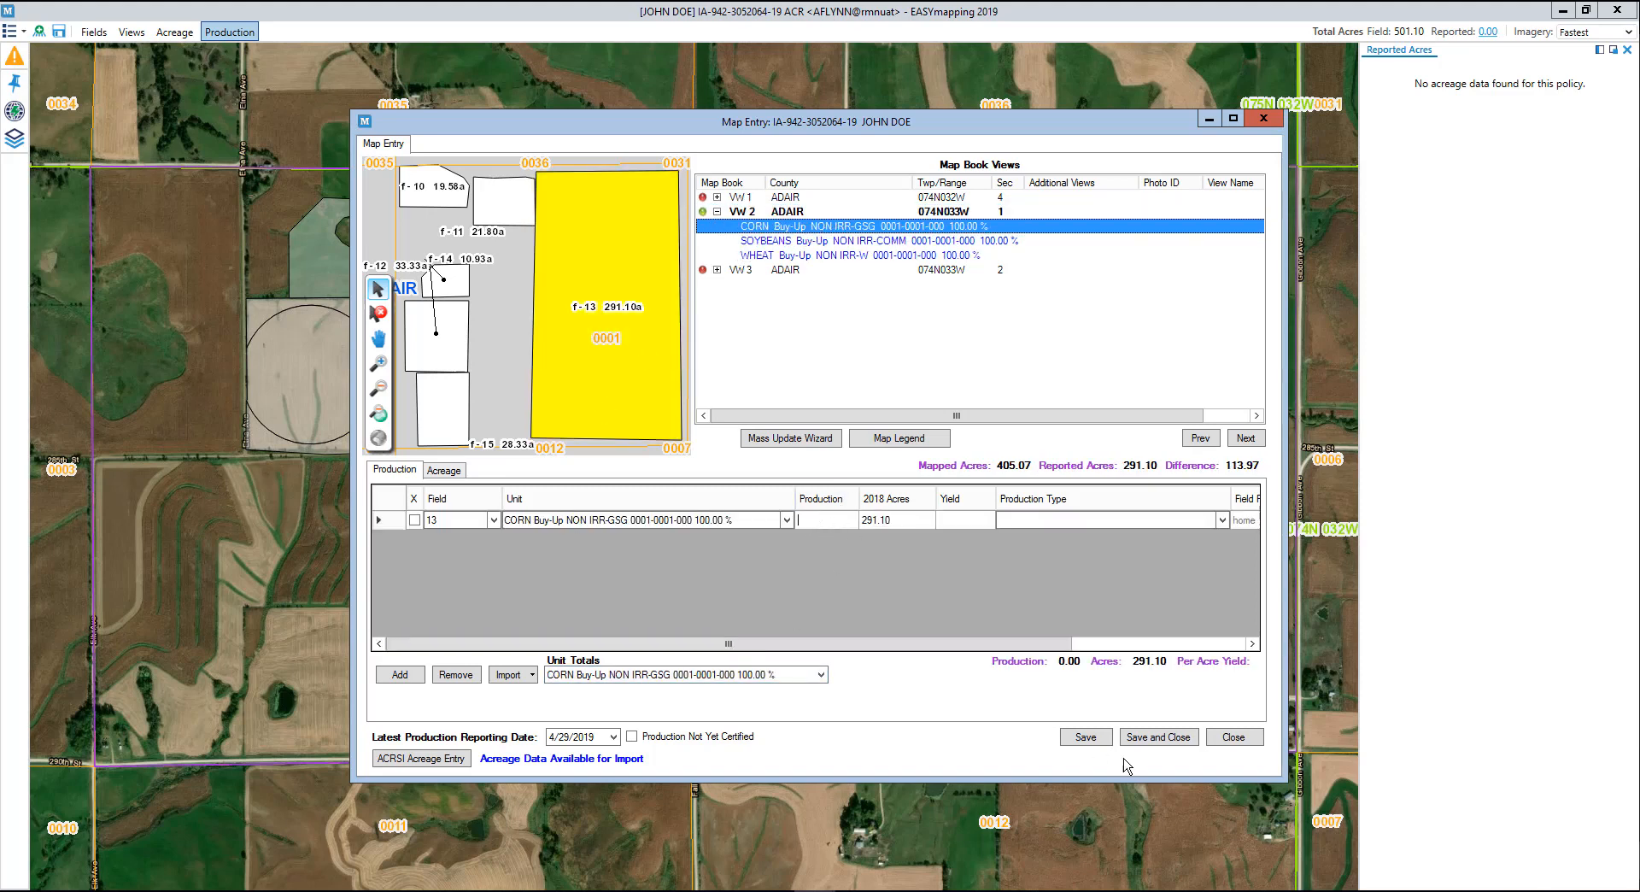
{"action": "left_click", "coordinate": [1251, 742]}
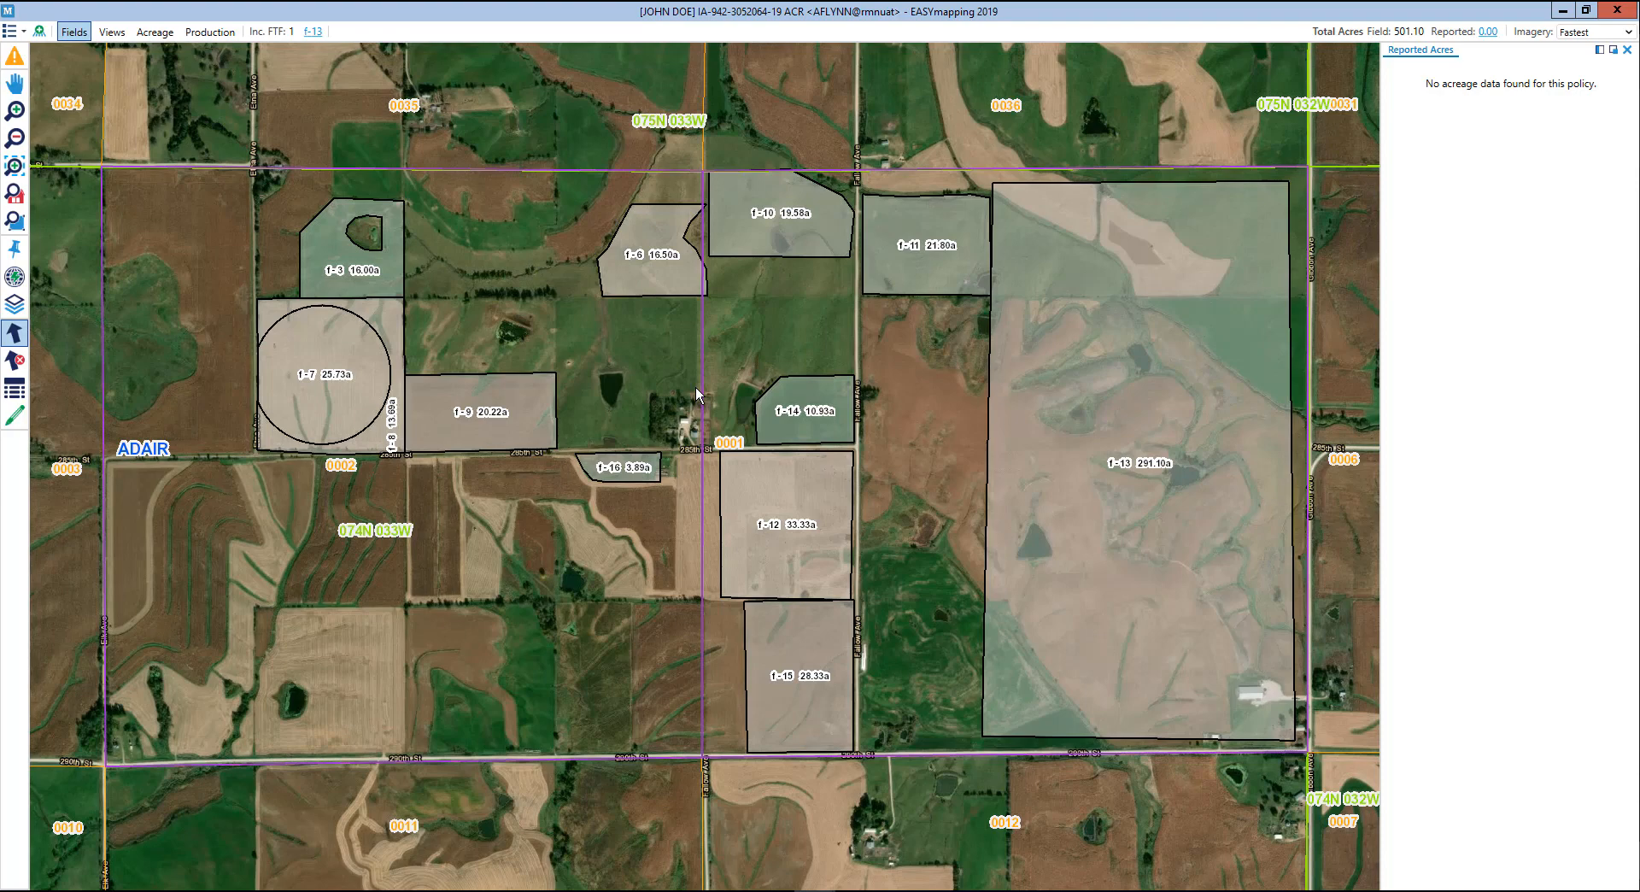
{"action": "left_click", "coordinate": [12, 31]}
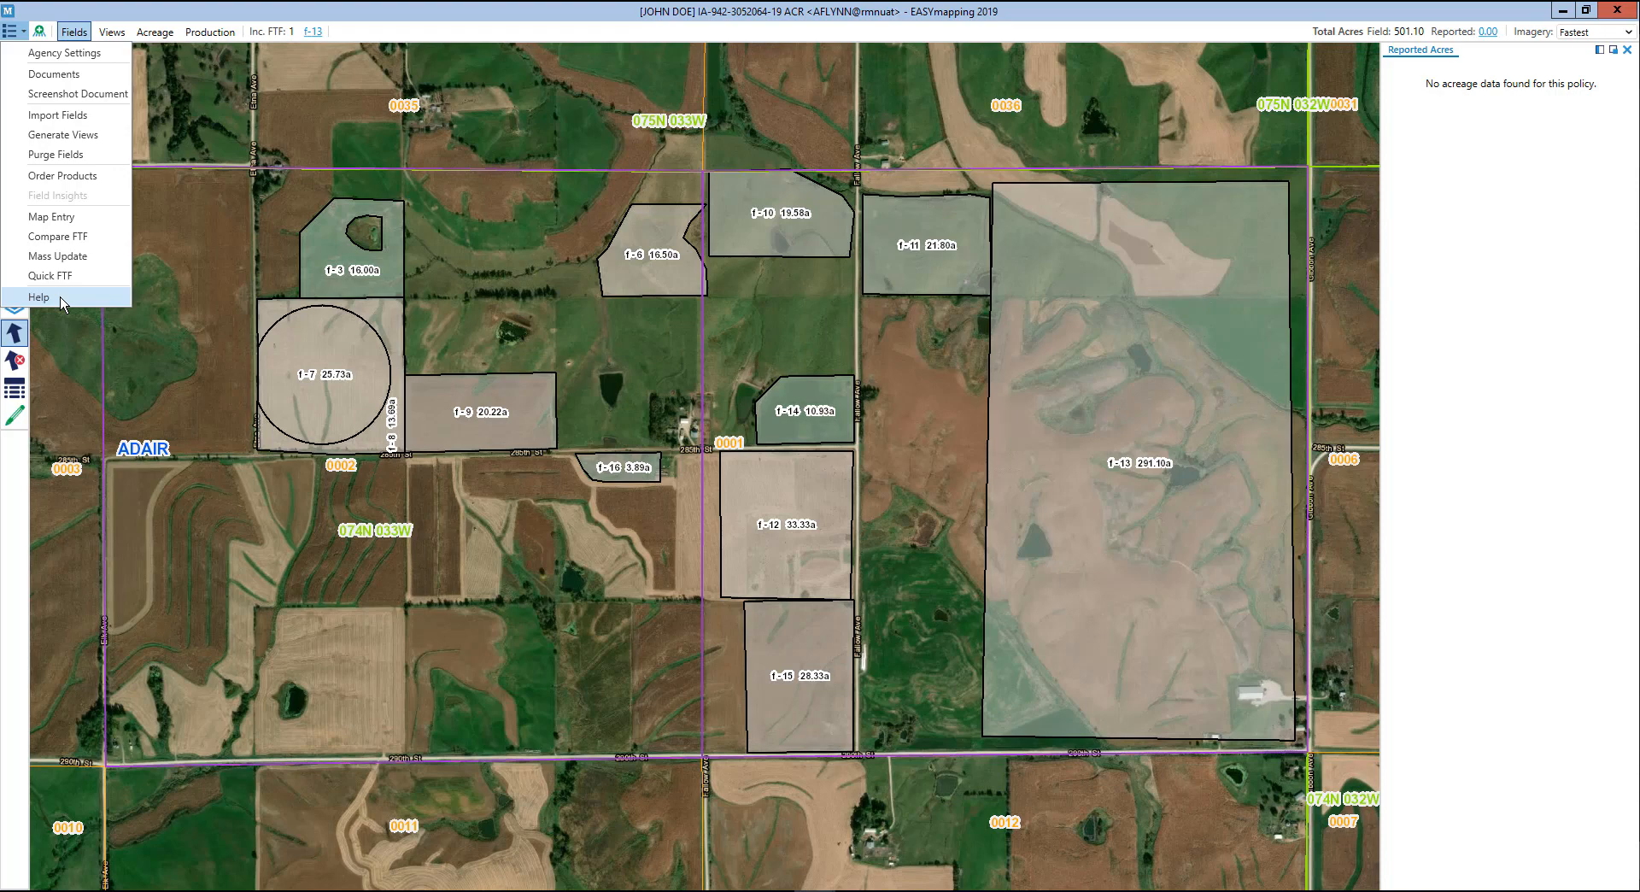
{"action": "left_click", "coordinate": [635, 324]}
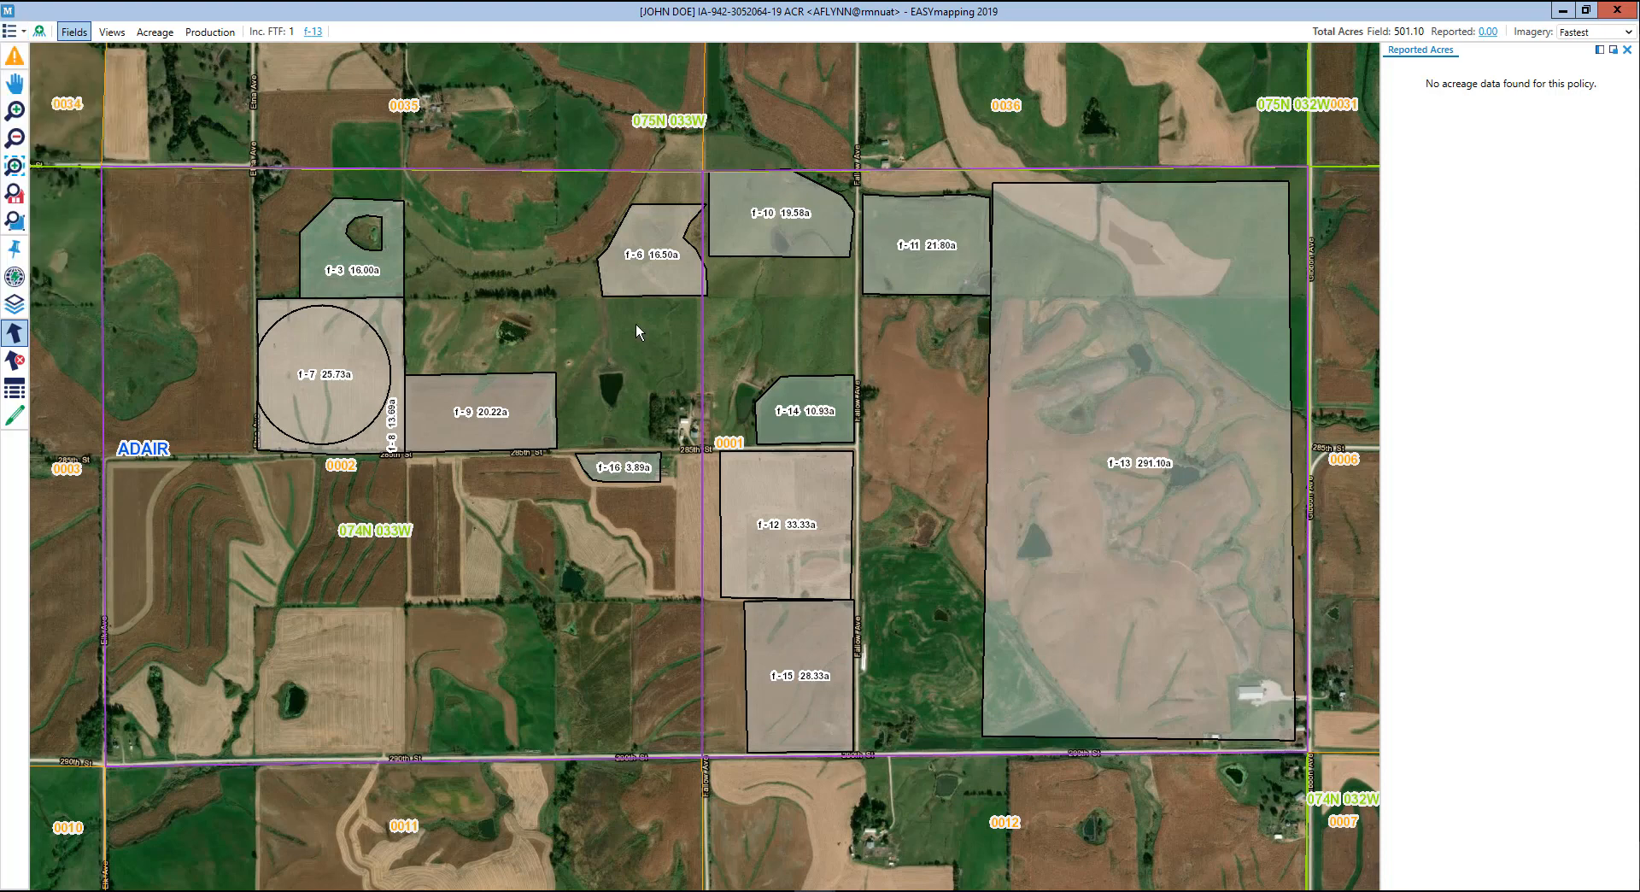